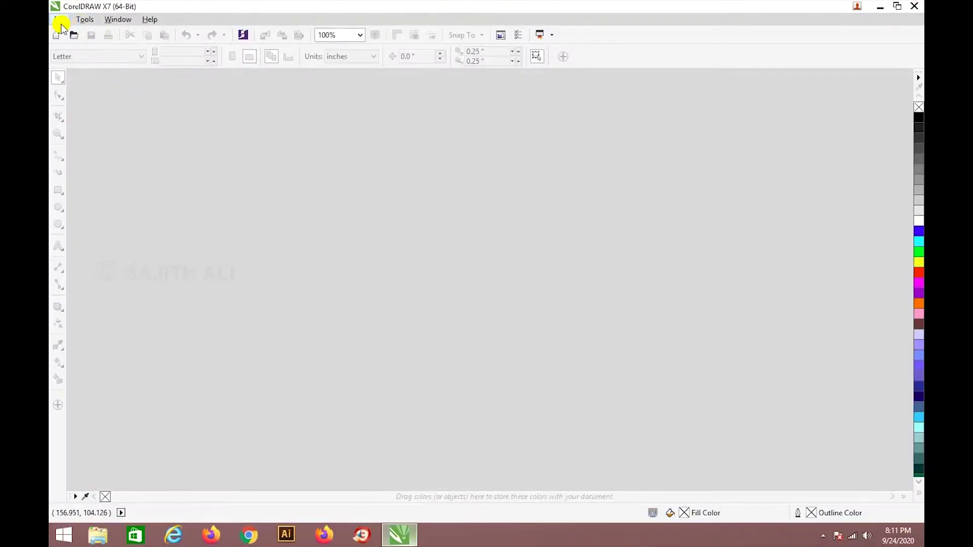
# Create a new document named 'create leaflet' at A4 landscape, 297 × 210 mm.
pyautogui.click(59, 21)
pyautogui.click(75, 35)
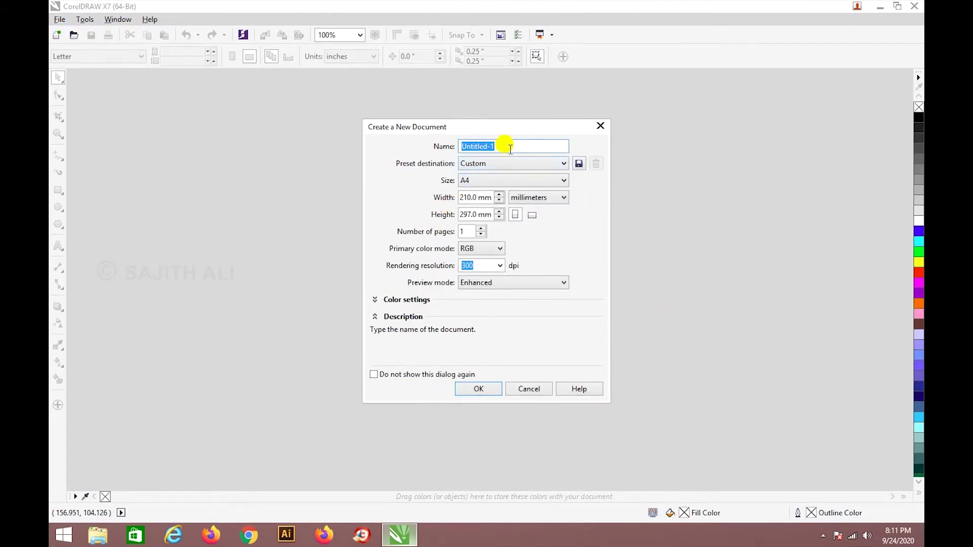
pyautogui.write('create leafle')
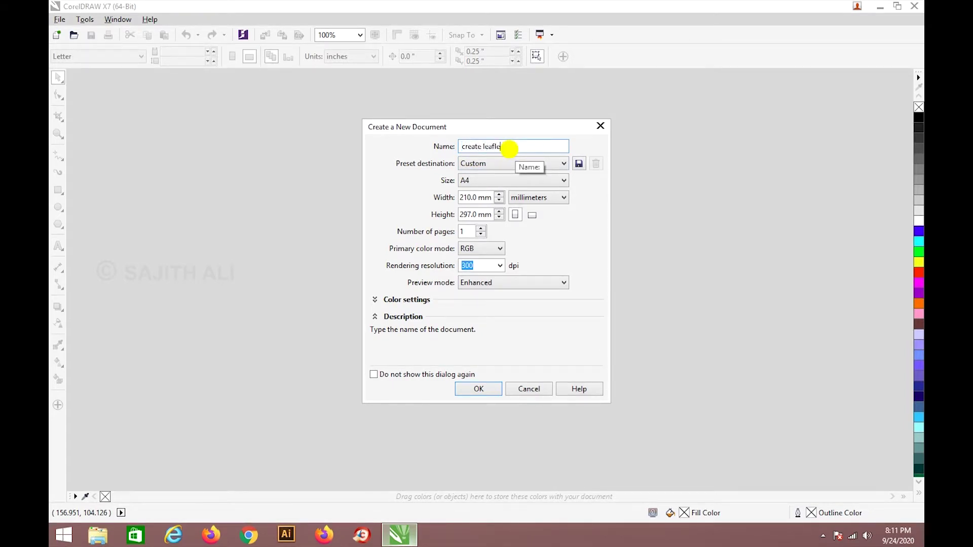
pyautogui.write('t')
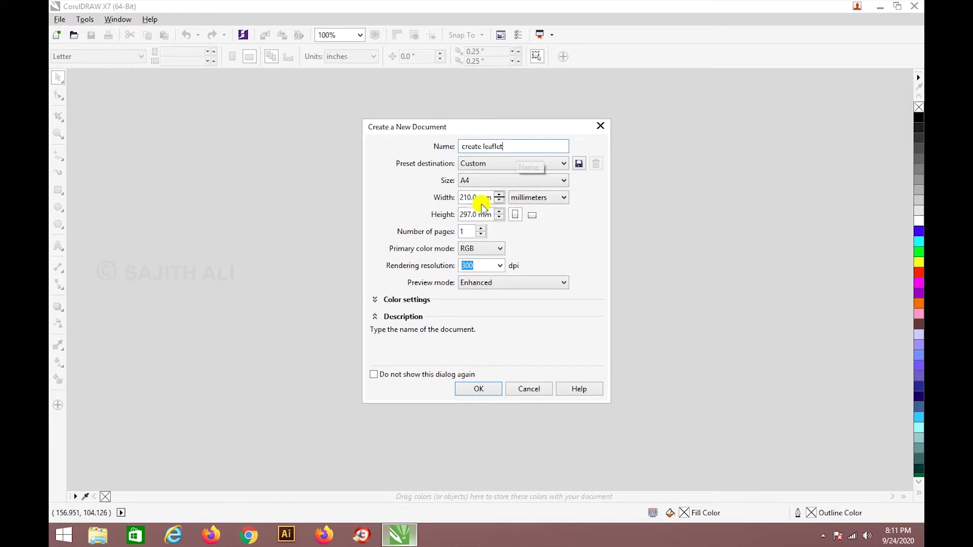
pyautogui.click(495, 182)
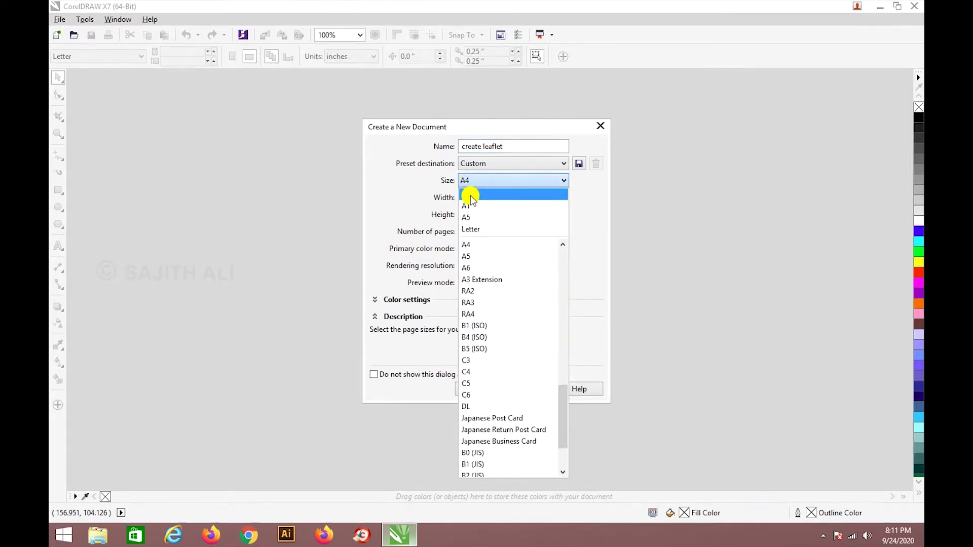
pyautogui.click(470, 195)
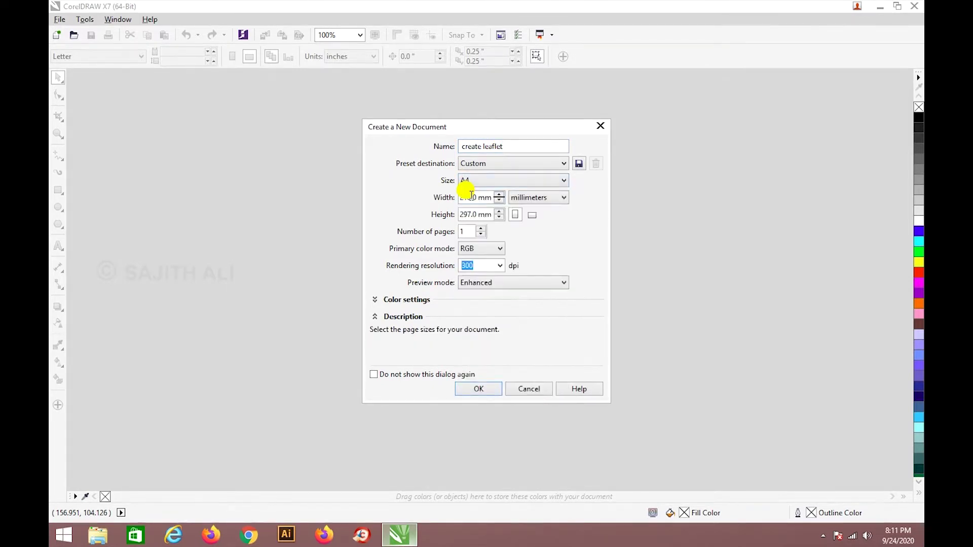
pyautogui.click(533, 219)
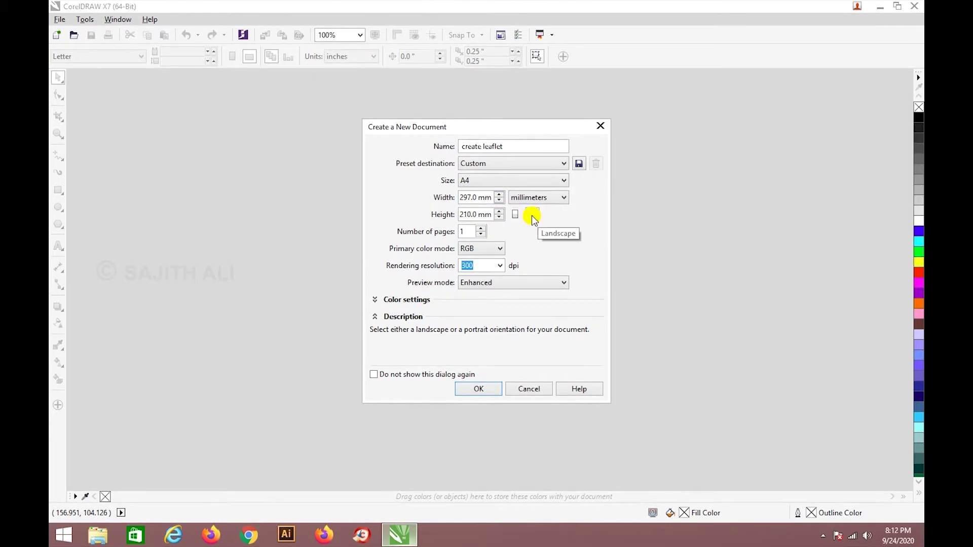
pyautogui.click(478, 389)
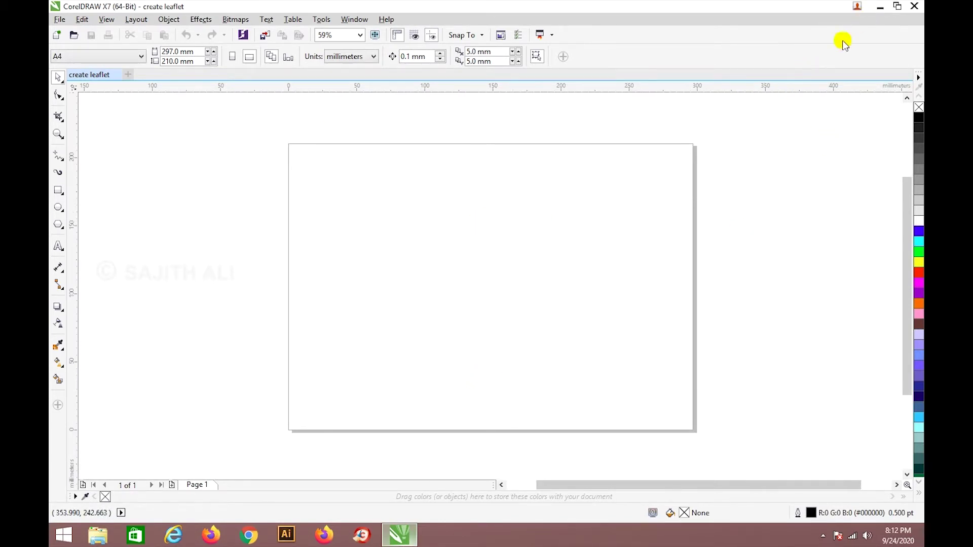
# Import IMG-20200907-WA0001 from the Desktop and place it in the document.
pyautogui.click(60, 20)
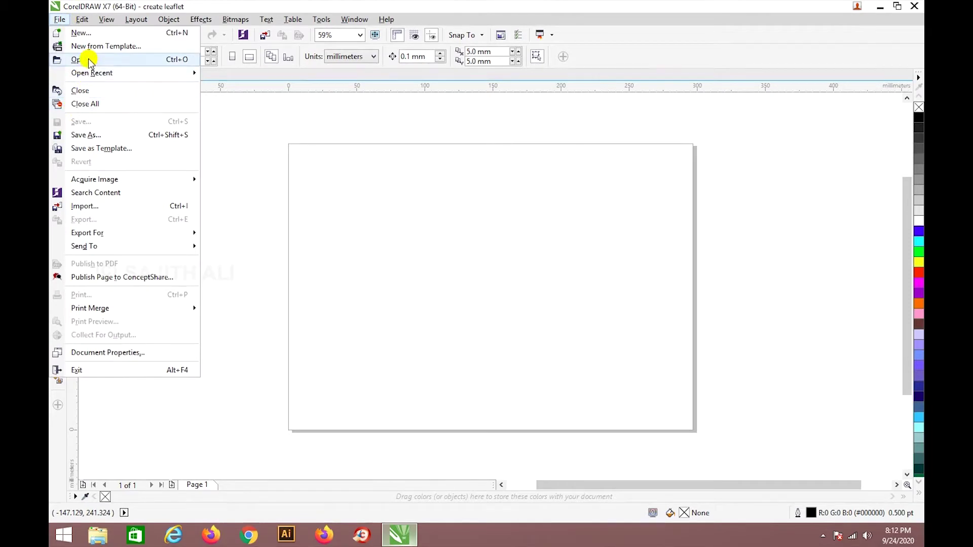
pyautogui.press('Escape')
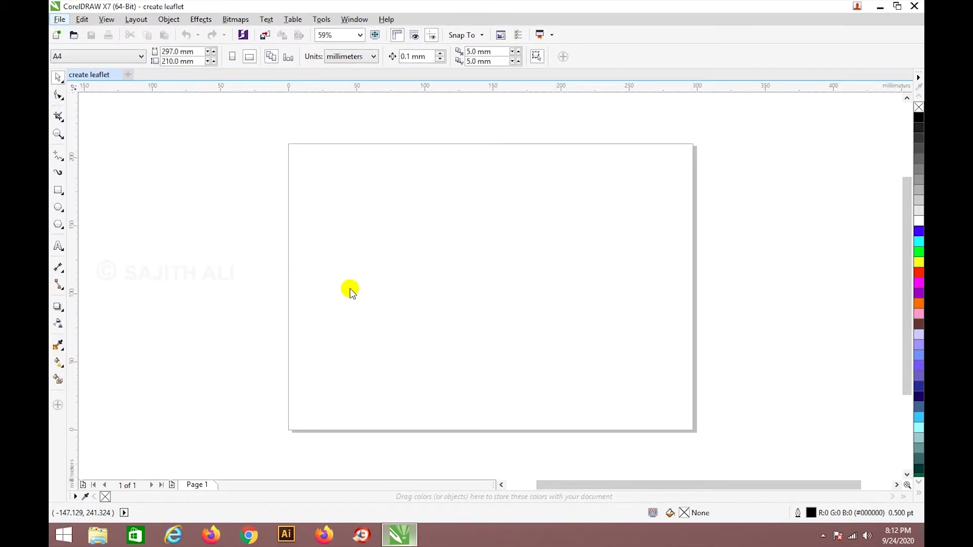
pyautogui.hotkey('ctrl', 'i')
pyautogui.click(258, 174)
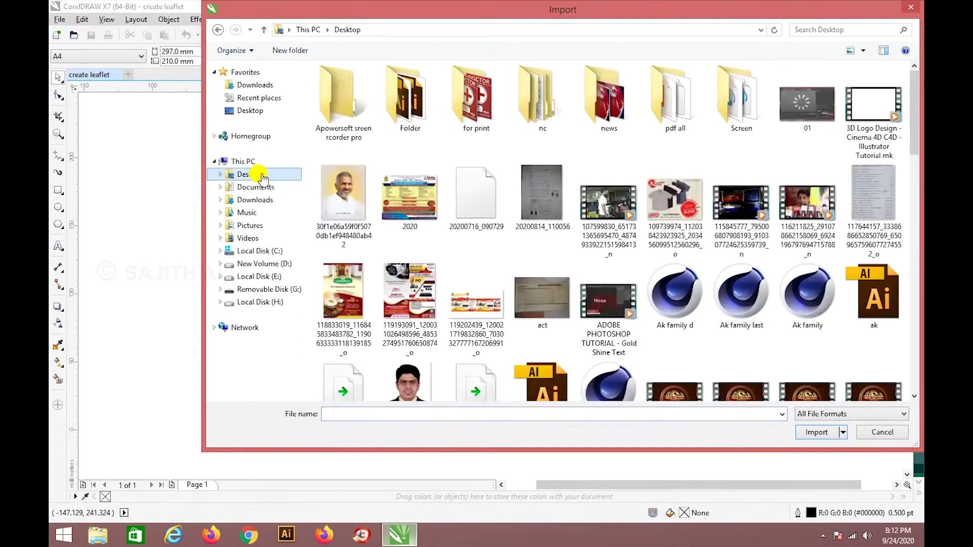
pyautogui.moveTo(912, 82); pyautogui.dragTo(912, 279)
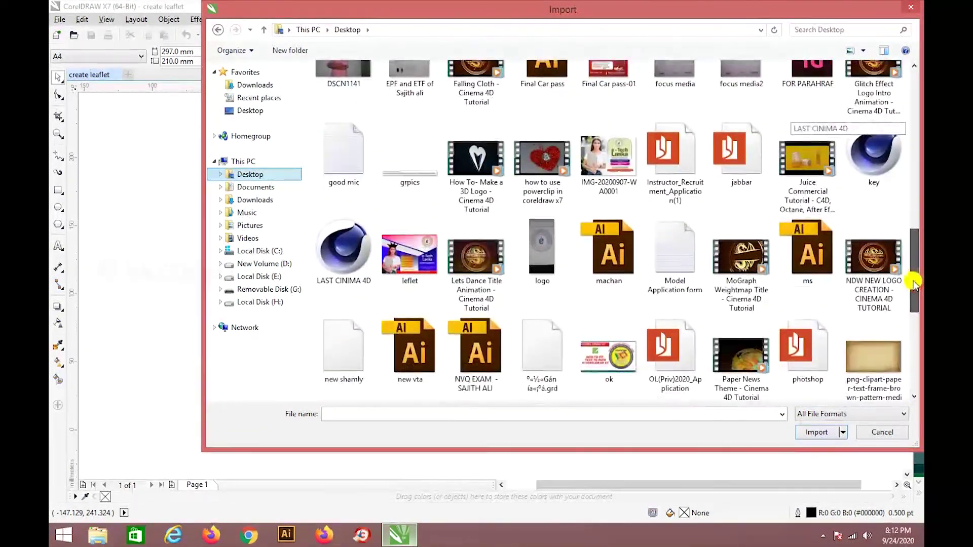
pyautogui.click(626, 180)
pyautogui.click(816, 432)
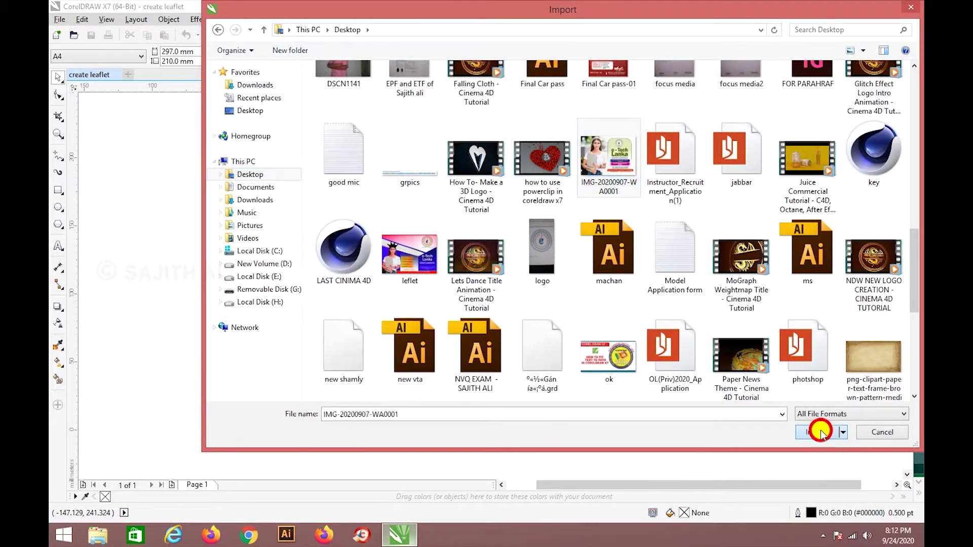
pyautogui.moveTo(126, 202); pyautogui.dragTo(441, 377)
# Position the imported flyer image beside the blank leaflet page.
pyautogui.moveTo(373, 297); pyautogui.dragTo(721, 282)
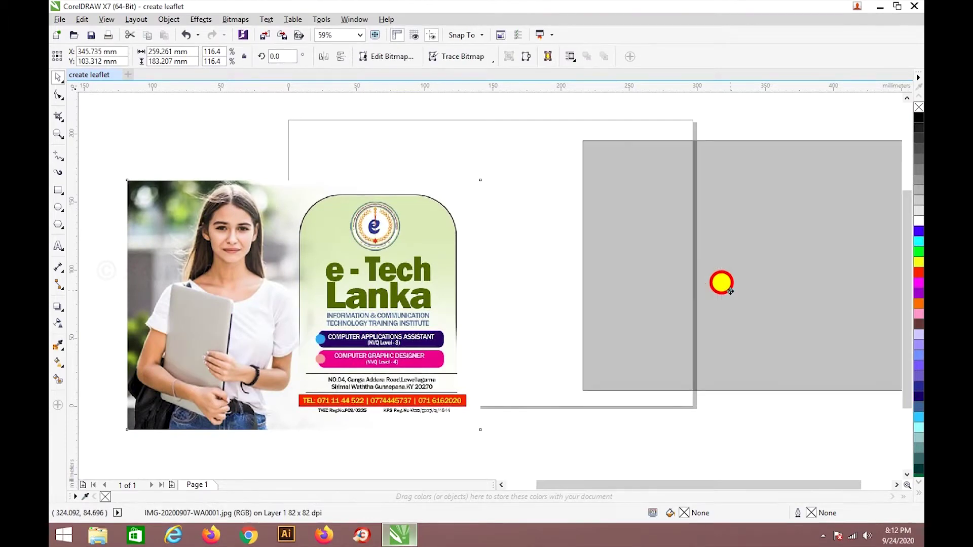
pyautogui.scroll(-3, 638, 278)
pyautogui.moveTo(659, 265); pyautogui.dragTo(356, 264)
pyautogui.scroll(1, 356, 264)
# Add a 'how to create leaflet' heading, enlarge it to about 58 pt, then delete it.
pyautogui.click(58, 247)
pyautogui.click(561, 200)
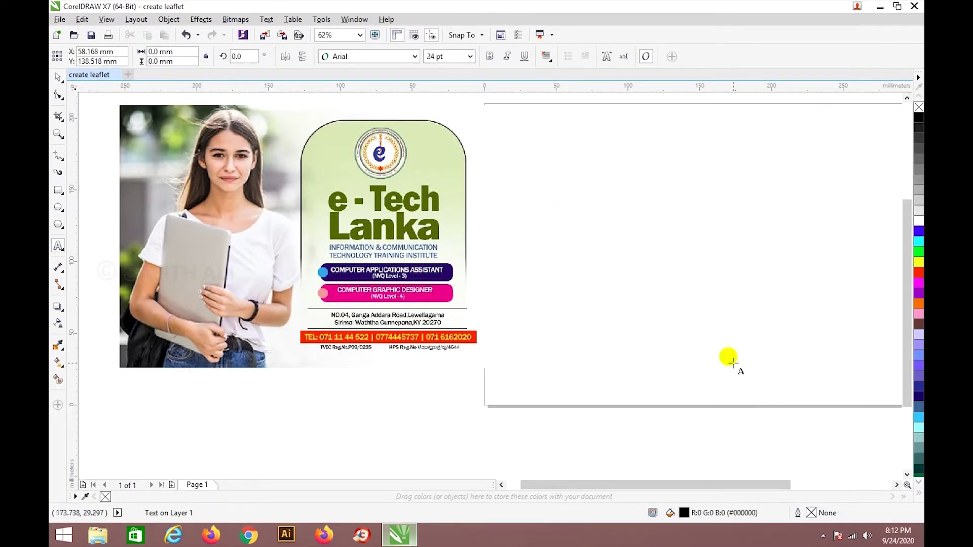
pyautogui.write('how to create leaflet')
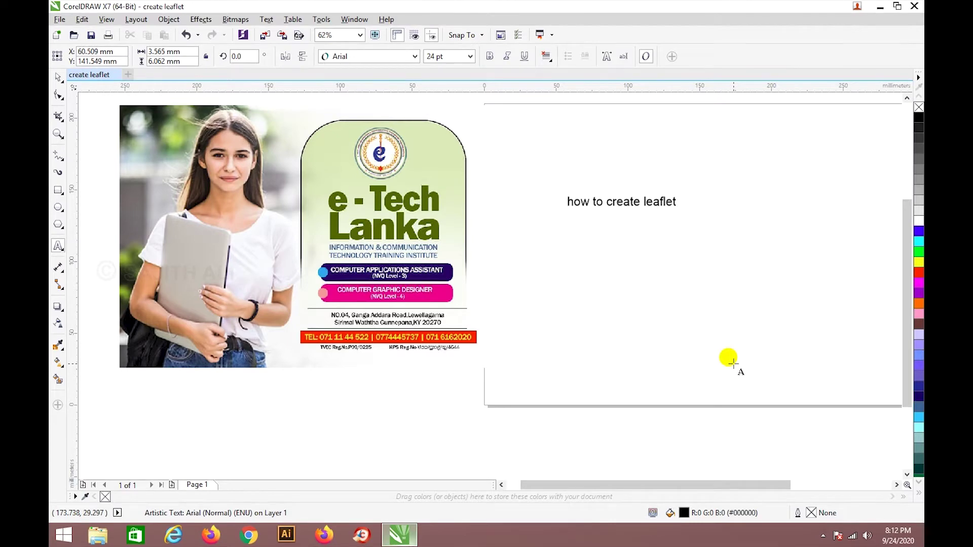
pyautogui.click(58, 76)
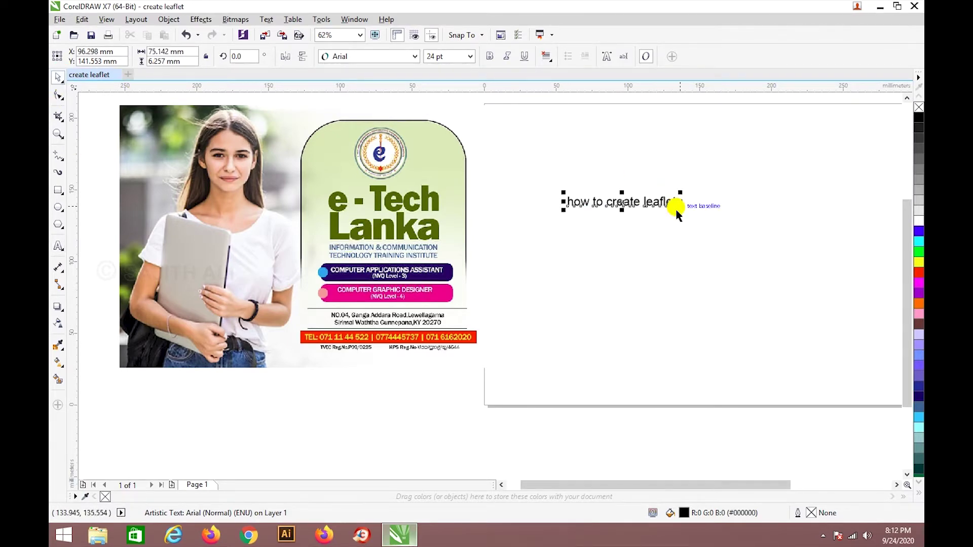
pyautogui.moveTo(679, 209); pyautogui.dragTo(753, 263)
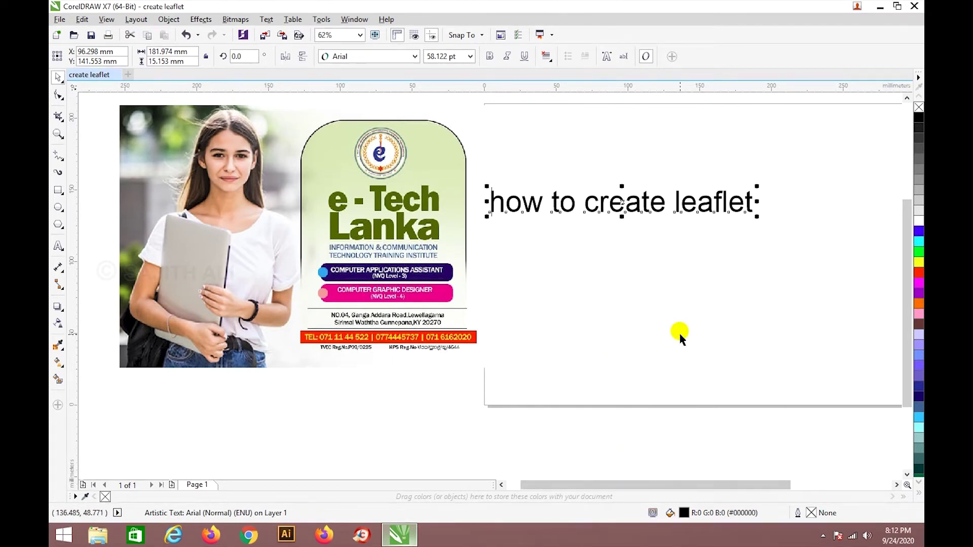
pyautogui.press('Delete')
# Shift the flyer image further left of the page.
pyautogui.scroll(-2, 417, 258)
pyautogui.moveTo(411, 247); pyautogui.dragTo(358, 247)
pyautogui.scroll(2, 606, 231)
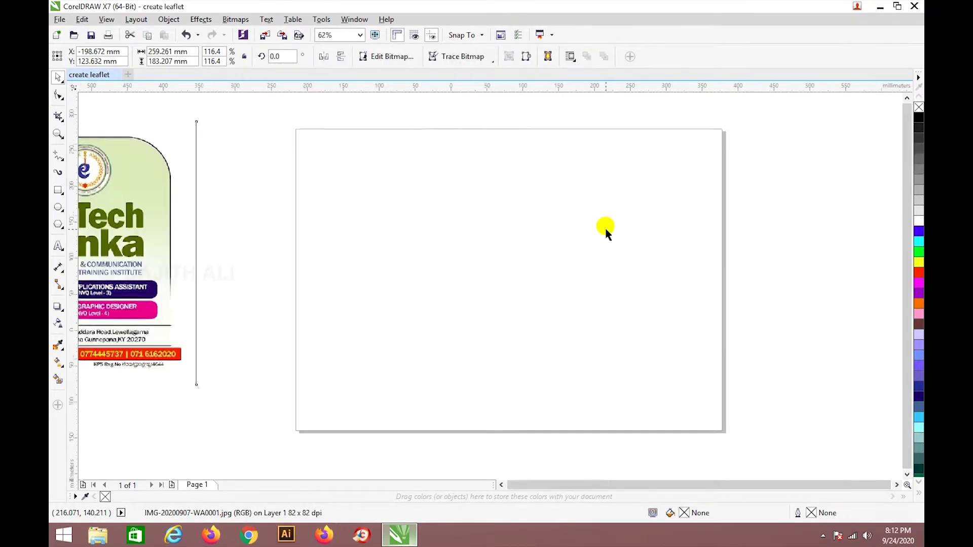
# Draw a helper rectangle spanning the full width of the leaflet page.
pyautogui.scroll(-2, 606, 230)
pyautogui.click(617, 244)
pyautogui.scroll(2, 616, 243)
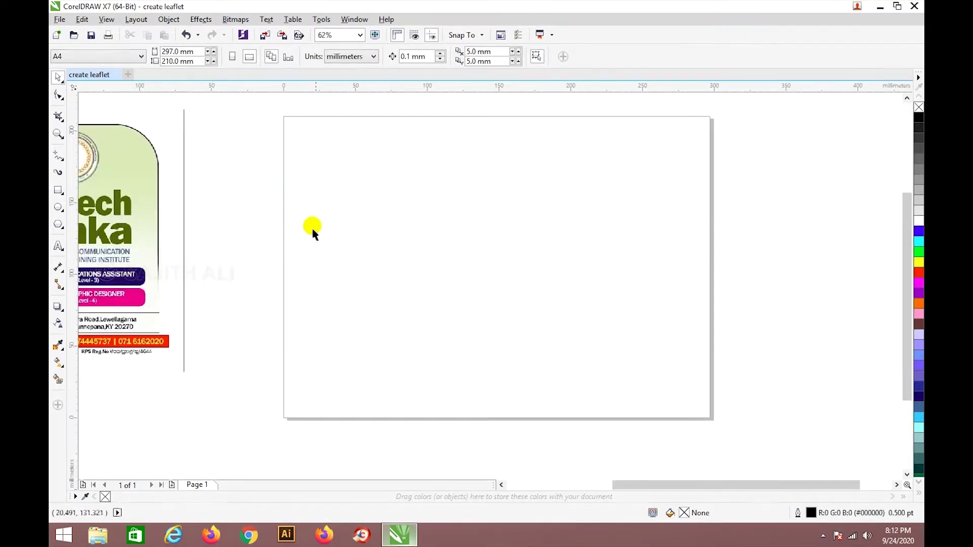
pyautogui.click(57, 191)
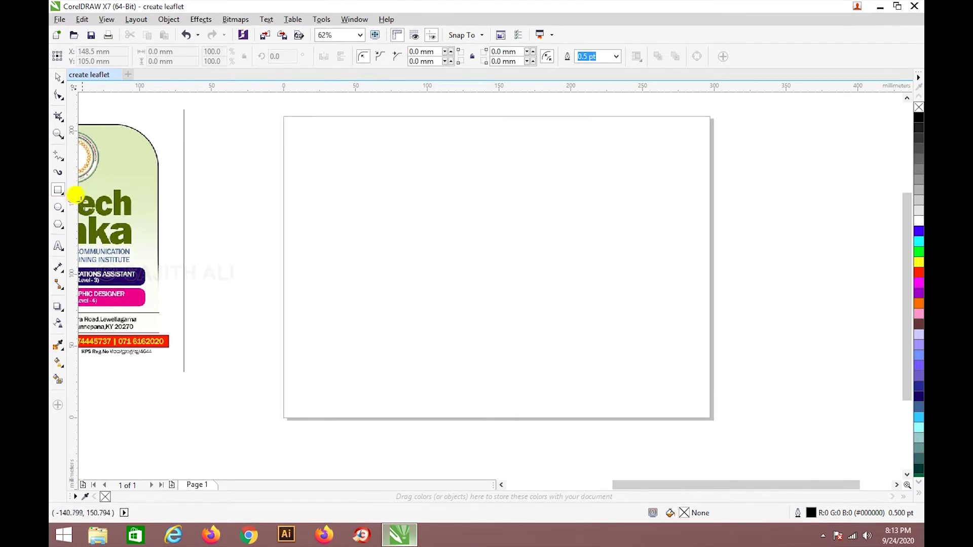
pyautogui.moveTo(282, 207); pyautogui.dragTo(710, 275)
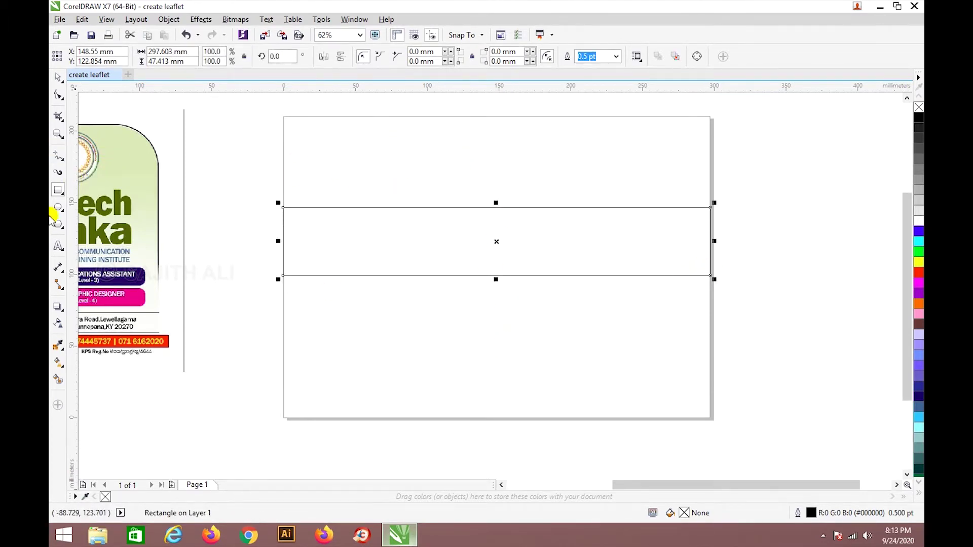
# Add vertical guidelines at the page centre, left and right edges, then delete the helper rectangle.
pyautogui.moveTo(74, 223); pyautogui.dragTo(495, 222)
pyautogui.click(55, 81)
pyautogui.click(298, 235)
pyautogui.moveTo(74, 251); pyautogui.dragTo(283, 250)
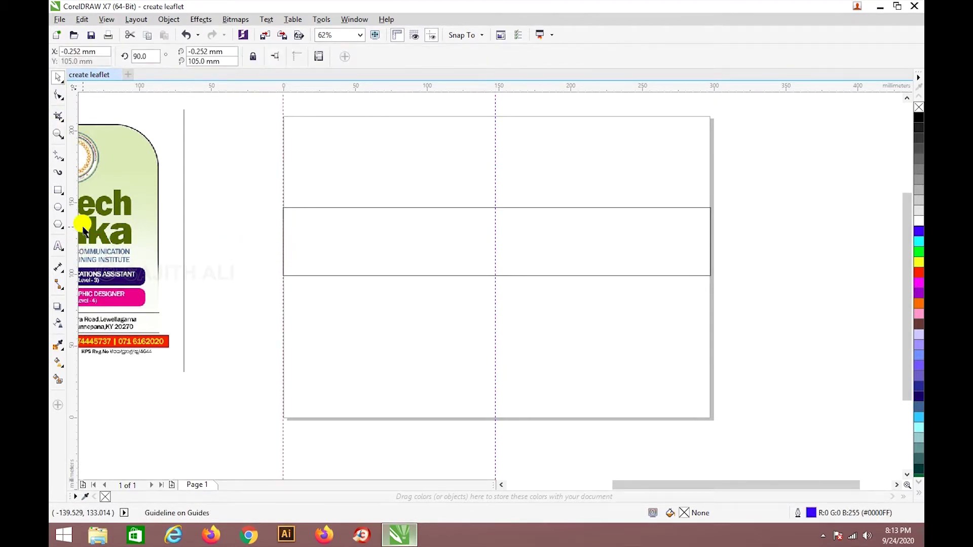
pyautogui.moveTo(74, 231); pyautogui.dragTo(710, 252)
pyautogui.click(645, 253)
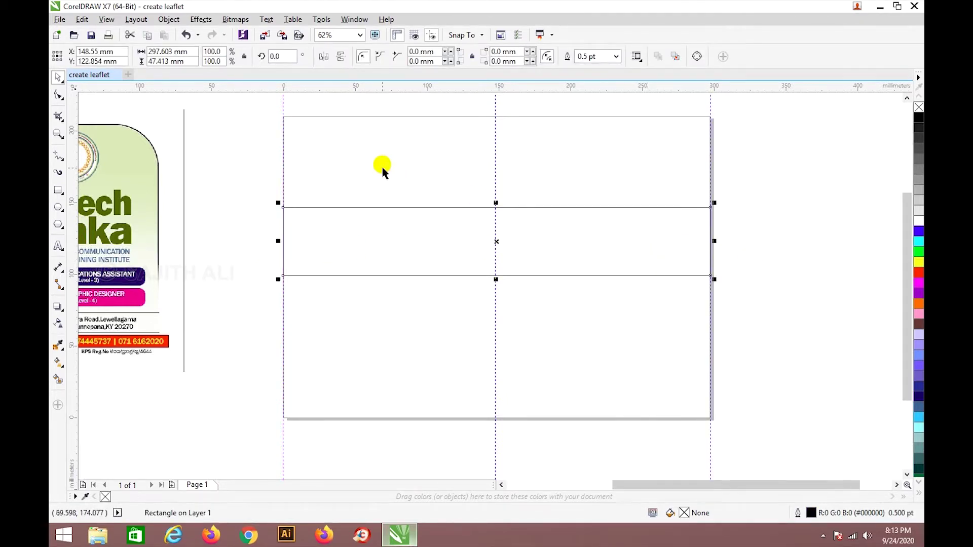
pyautogui.press('Delete')
# Draw a rectangle covering the whole page and add a horizontal guideline across its middle.
pyautogui.scroll(-2, 382, 171)
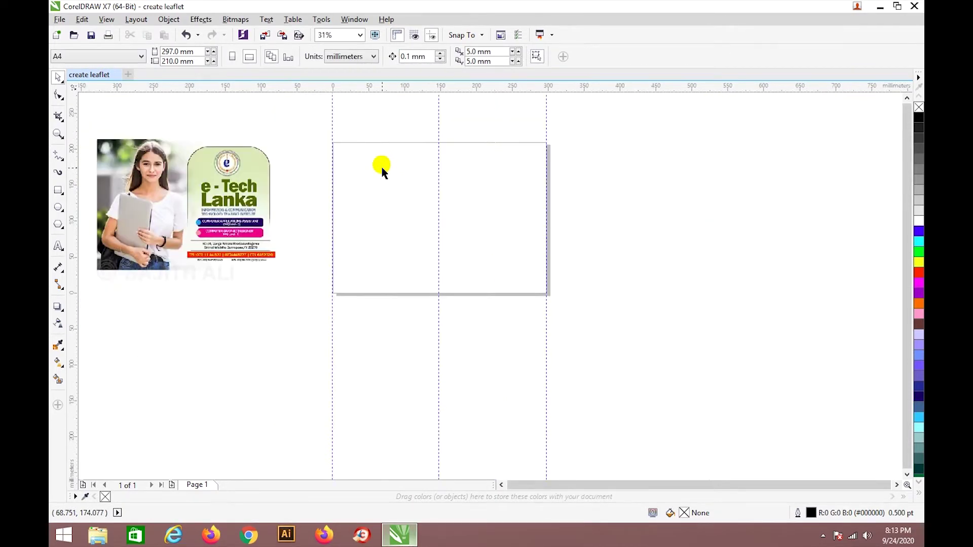
pyautogui.scroll(2, 496, 247)
pyautogui.scroll(-2, 495, 248)
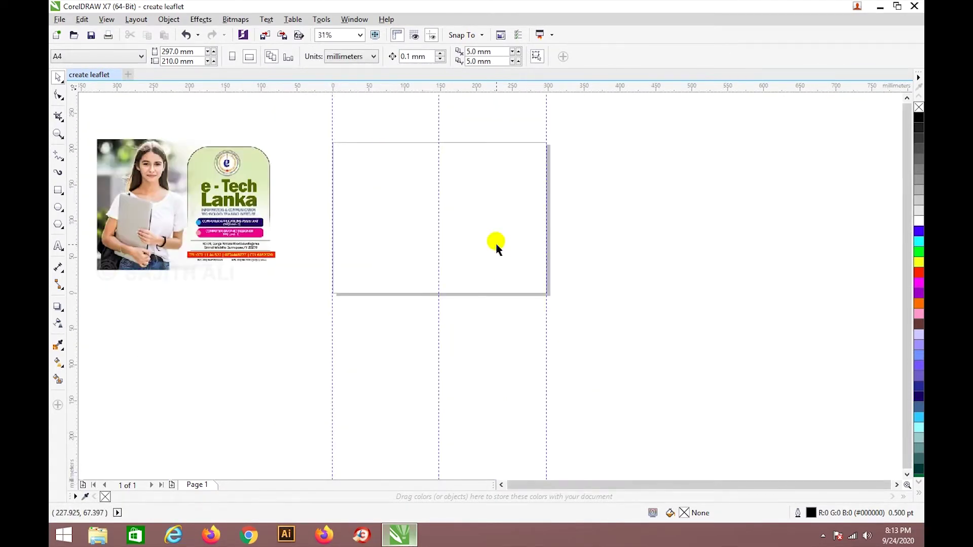
pyautogui.click(59, 189)
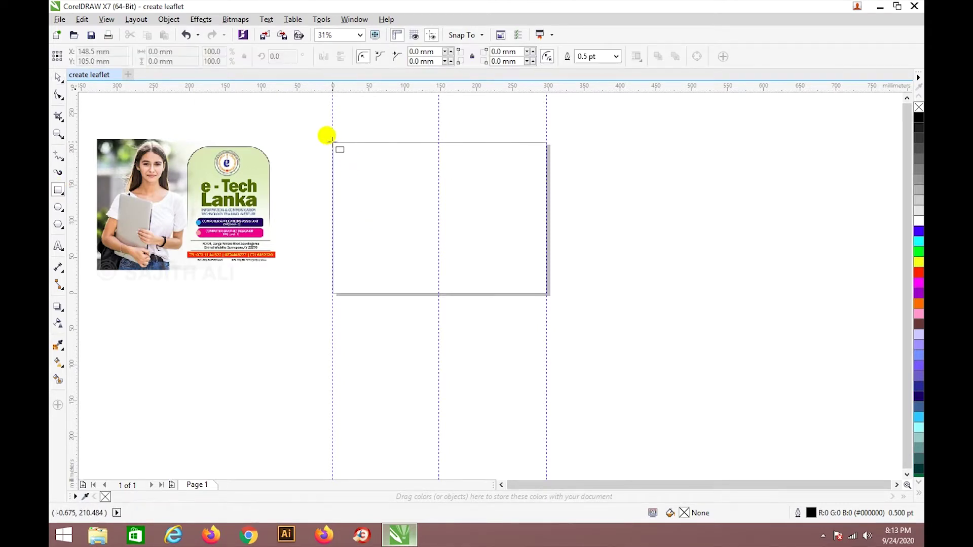
pyautogui.moveTo(332, 143); pyautogui.dragTo(547, 294)
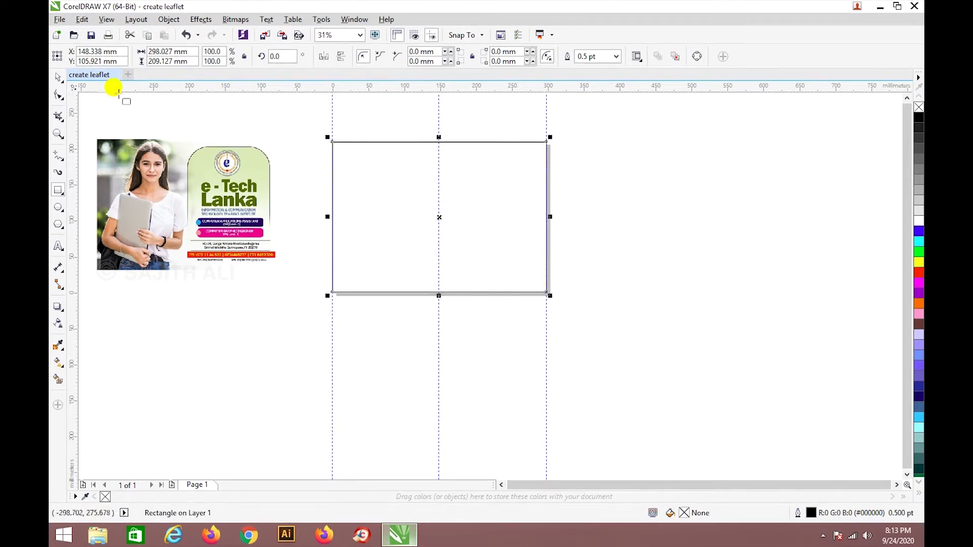
pyautogui.moveTo(122, 90); pyautogui.dragTo(133, 215)
pyautogui.click(431, 195)
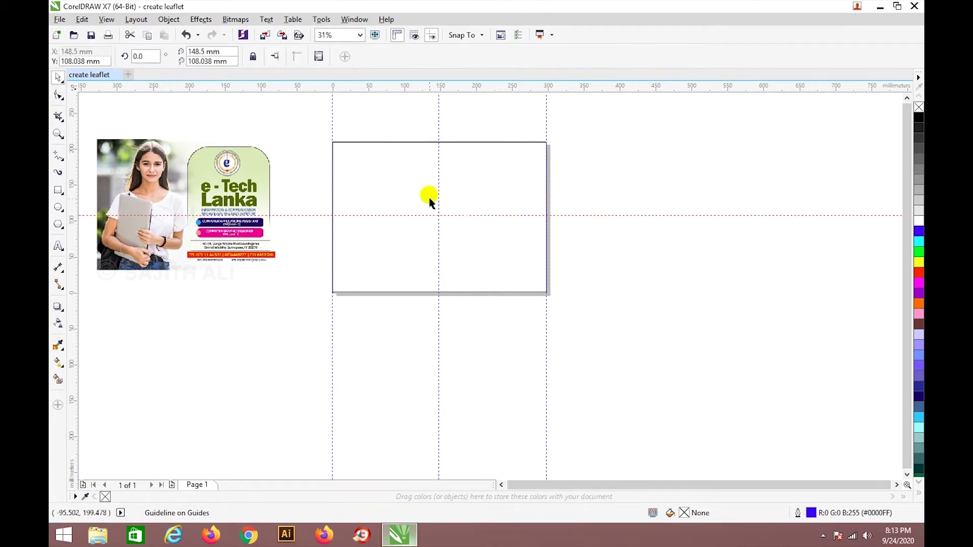
pyautogui.click(474, 191)
# Move the flyer image to the right of the page, shrink it slightly and deselect it.
pyautogui.moveTo(186, 224); pyautogui.dragTo(656, 233)
pyautogui.scroll(1, 657, 233)
pyautogui.scroll(-1, 651, 223)
pyautogui.scroll(1, 767, 172)
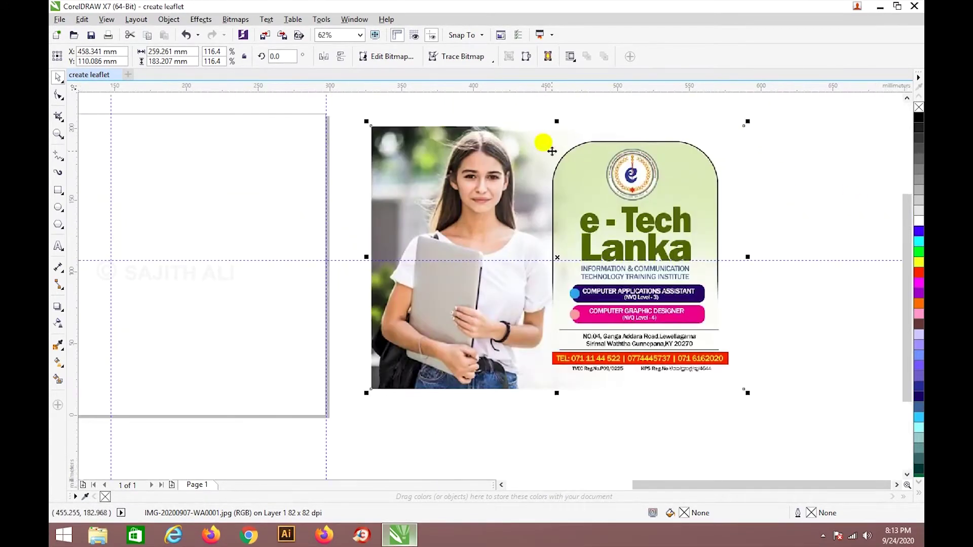
pyautogui.moveTo(363, 120); pyautogui.dragTo(378, 130)
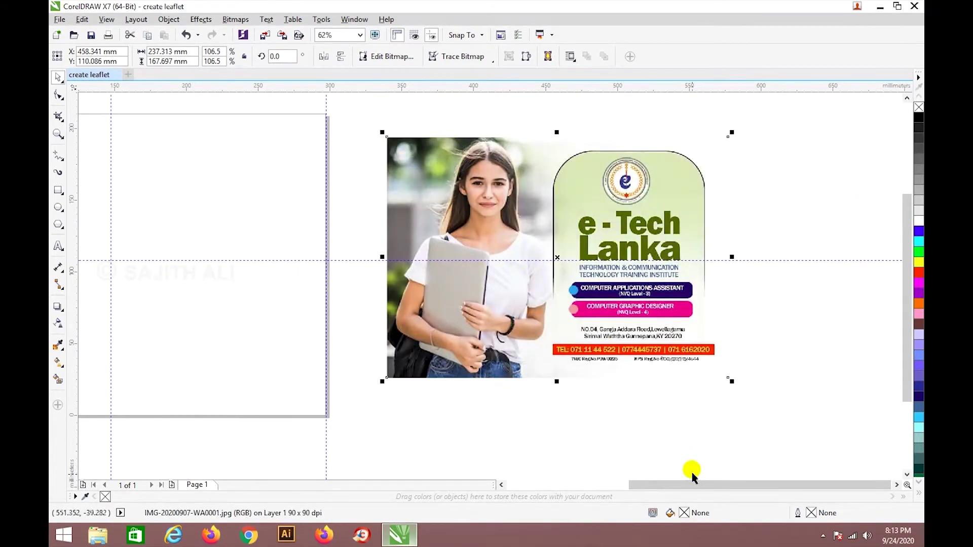
pyautogui.moveTo(694, 485); pyautogui.dragTo(675, 462)
pyautogui.press('Escape')
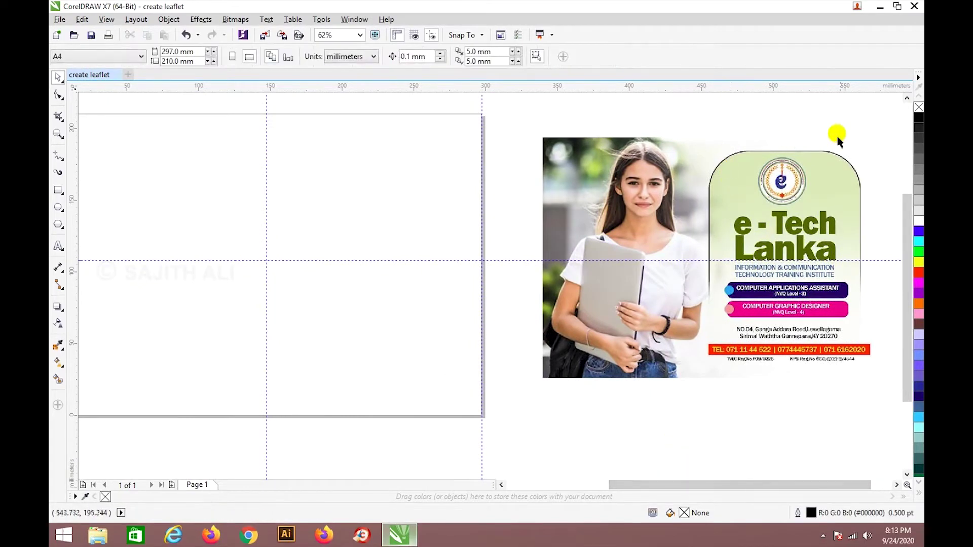
pyautogui.click(60, 191)
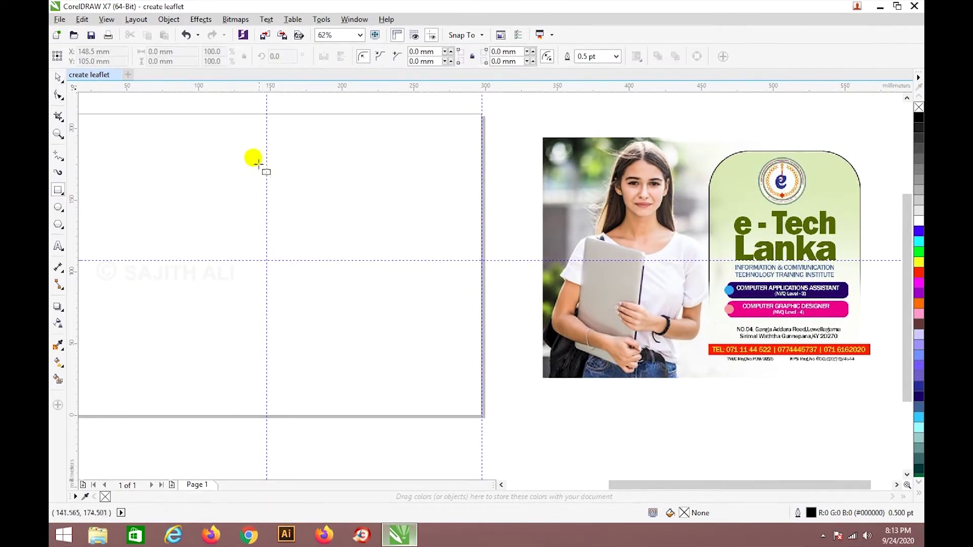
pyautogui.click(58, 77)
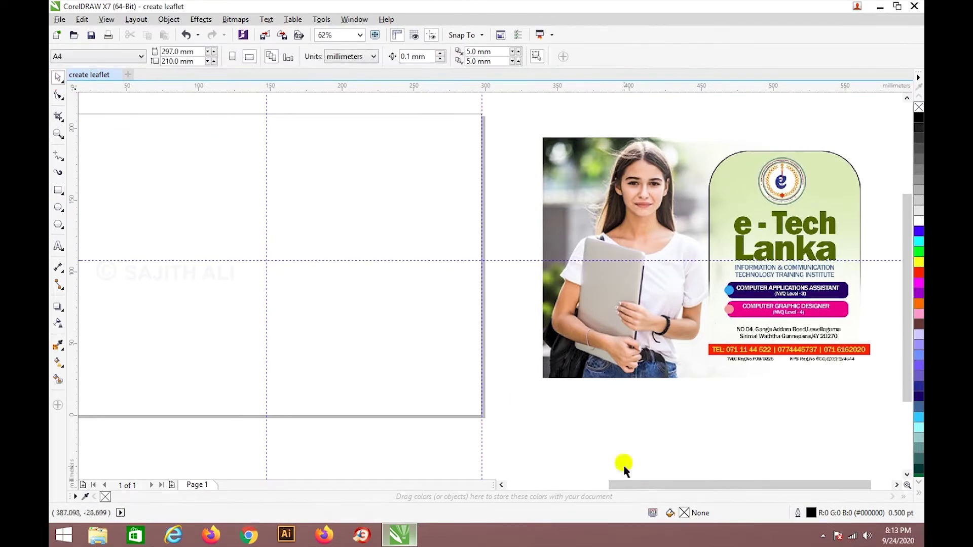
pyautogui.moveTo(642, 488); pyautogui.dragTo(625, 486)
# Change the ruler units from millimetres to inches in the ruler options.
pyautogui.scroll(1, 522, 92)
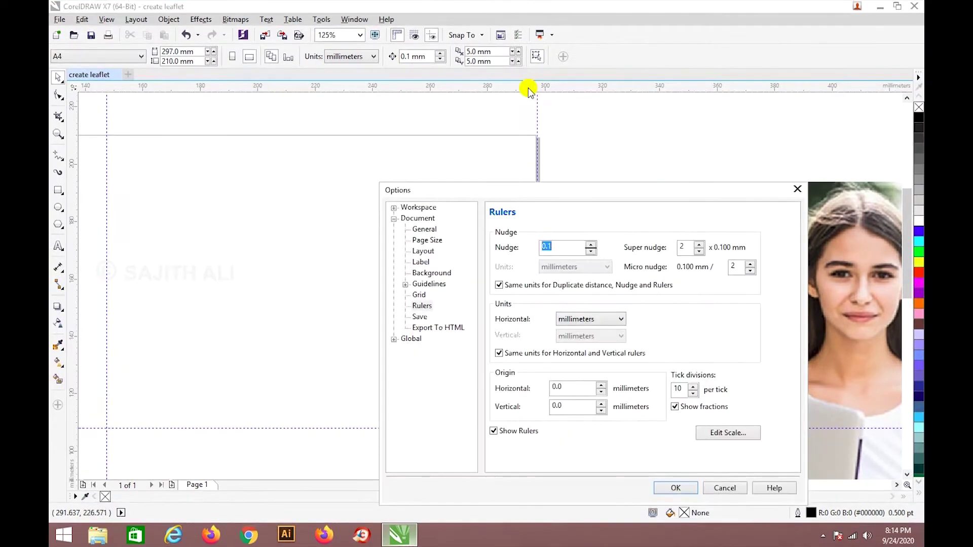
pyautogui.click(797, 189)
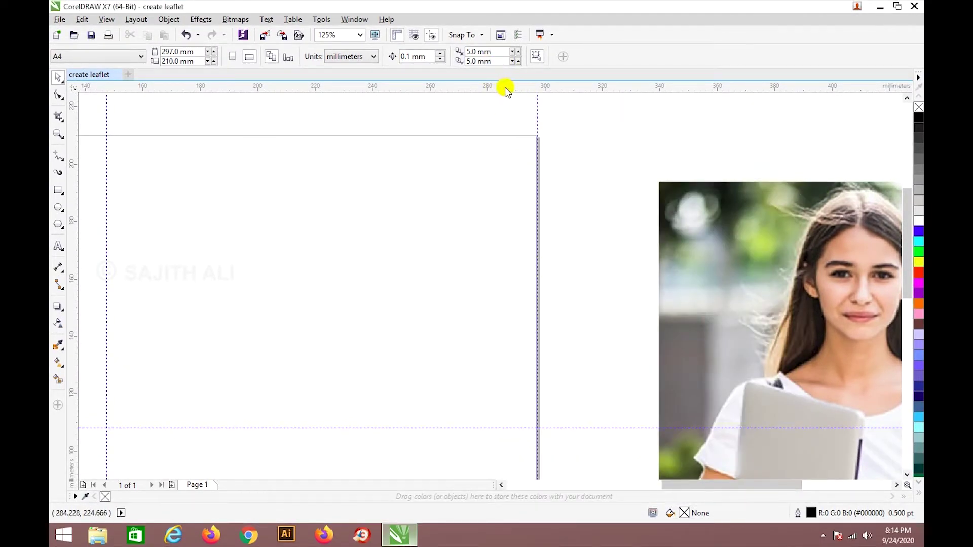
pyautogui.doubleClick(496, 79)
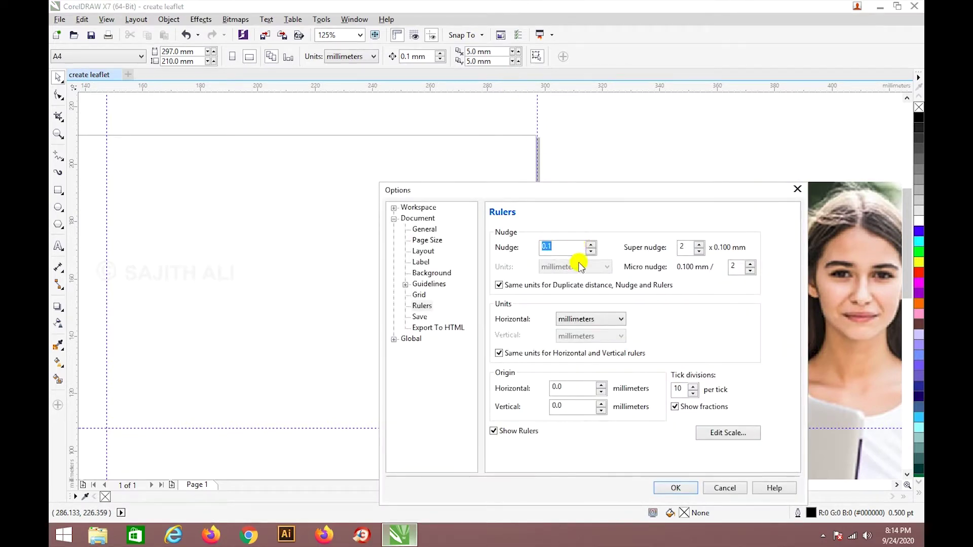
pyautogui.click(591, 318)
pyautogui.scroll(1, 571, 340)
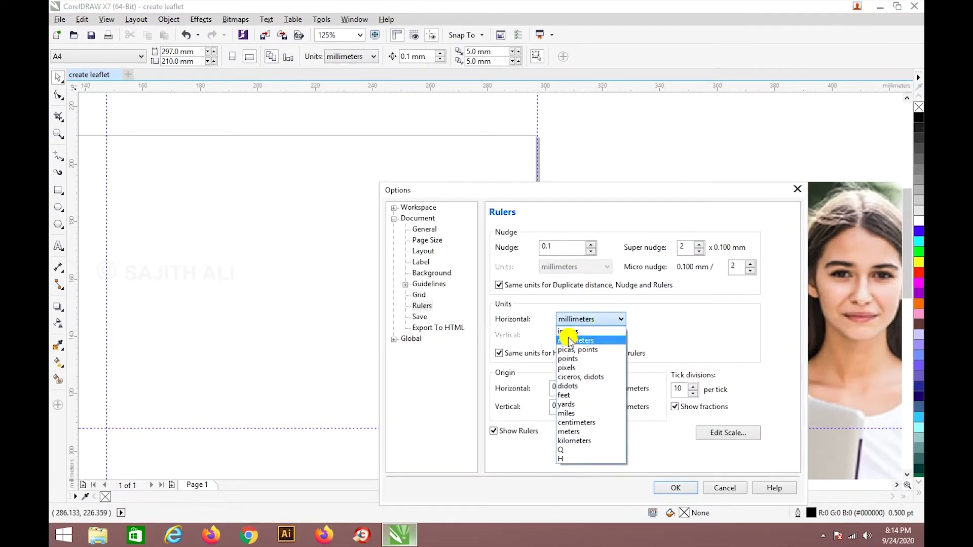
pyautogui.click(568, 335)
pyautogui.click(675, 486)
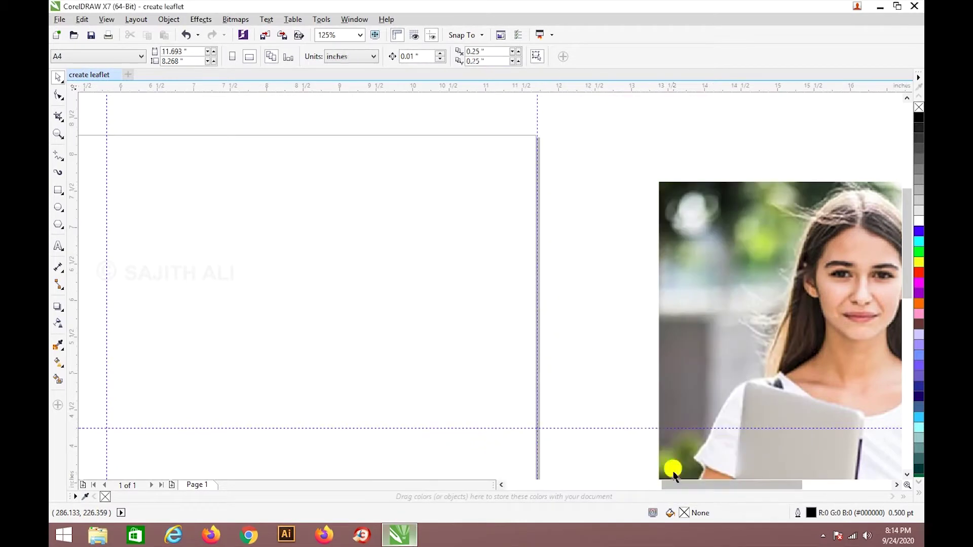
pyautogui.scroll(4, 537, 124)
# Set the ruler origin at a page corner and place a vertical guideline 0.5" inside the right edge.
pyautogui.moveTo(73, 87); pyautogui.dragTo(532, 170)
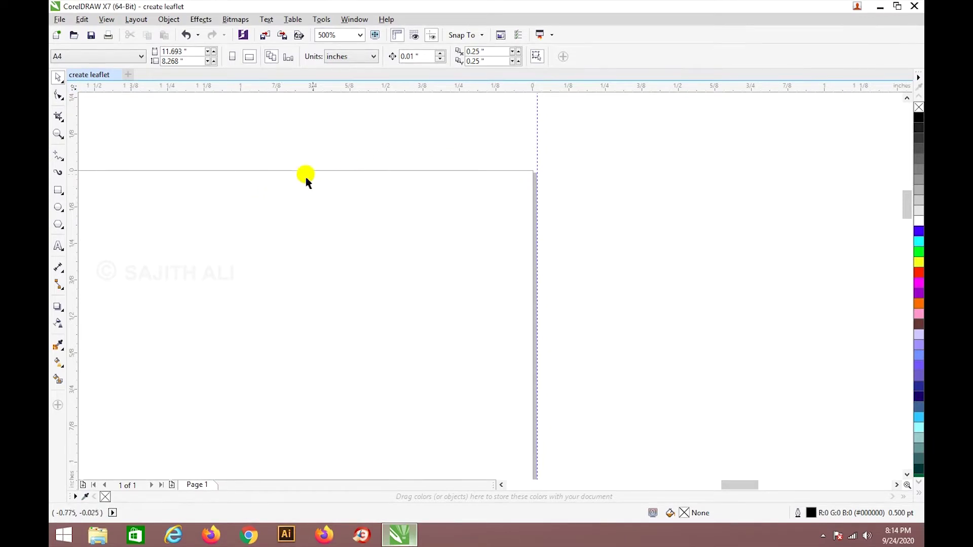
pyautogui.moveTo(71, 208); pyautogui.dragTo(386, 90)
pyautogui.moveTo(74, 125); pyautogui.dragTo(387, 129)
pyautogui.scroll(-8, 421, 217)
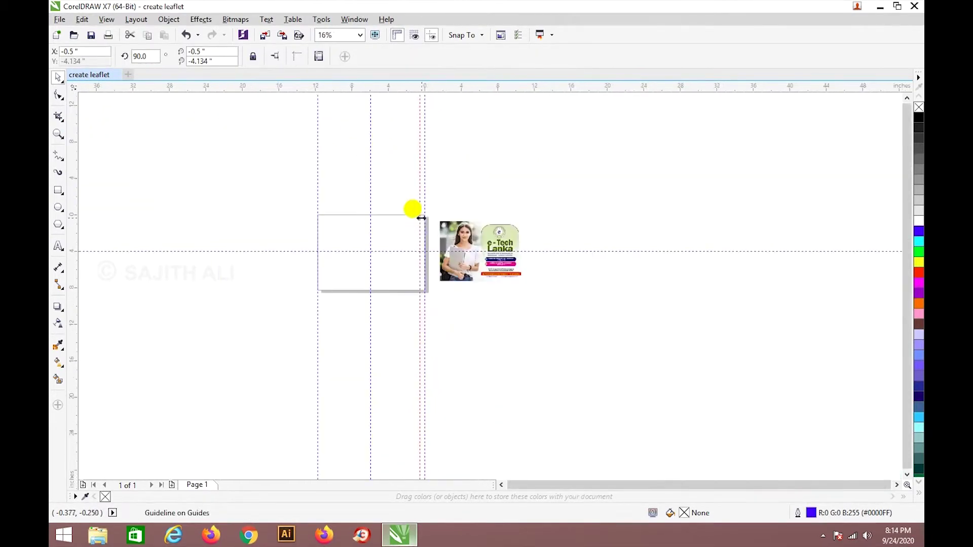
pyautogui.scroll(2, 385, 274)
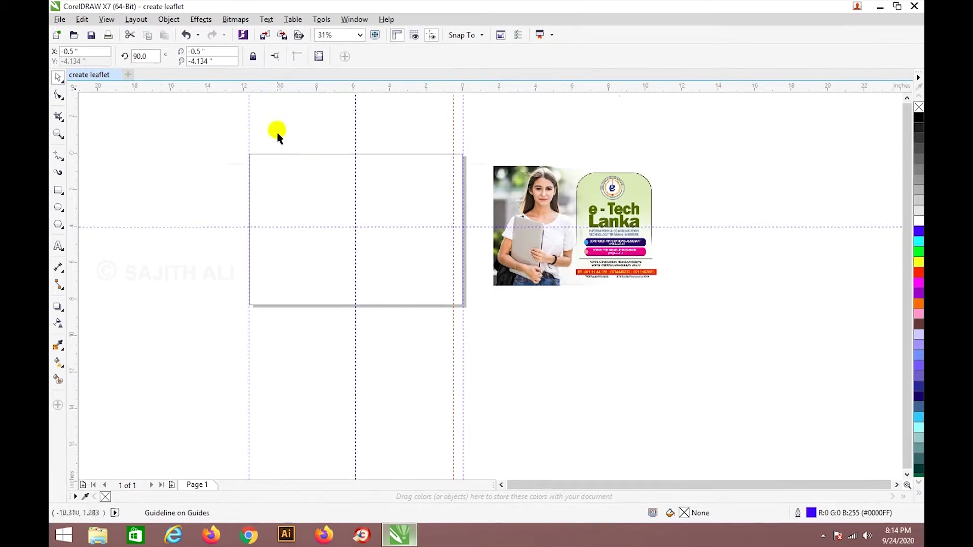
pyautogui.scroll(2, 269, 137)
pyautogui.scroll(4, 213, 146)
# Move the origin to the top-left corner and add guidelines 0.5" inside the left and top edges.
pyautogui.moveTo(76, 90); pyautogui.dragTo(243, 220)
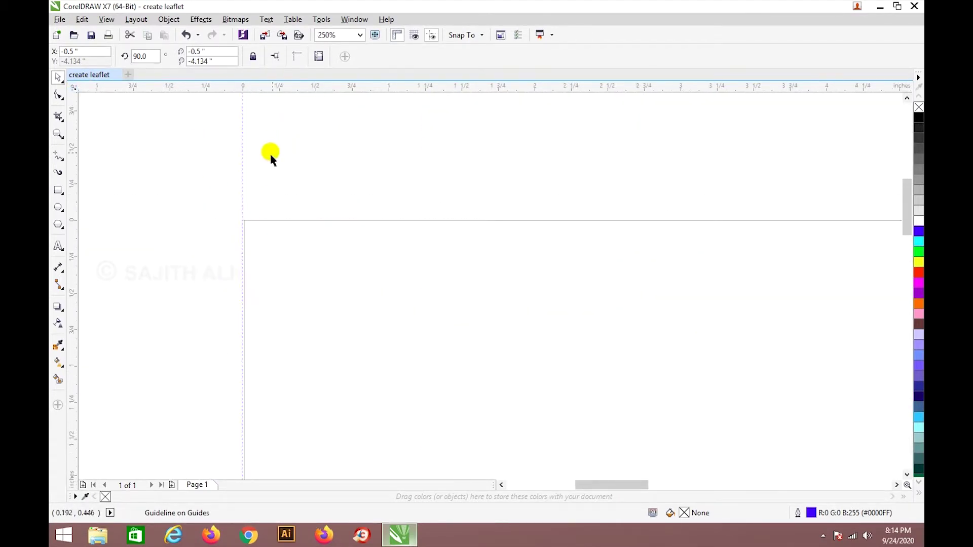
pyautogui.moveTo(72, 151); pyautogui.dragTo(315, 159)
pyautogui.scroll(-6, 315, 159)
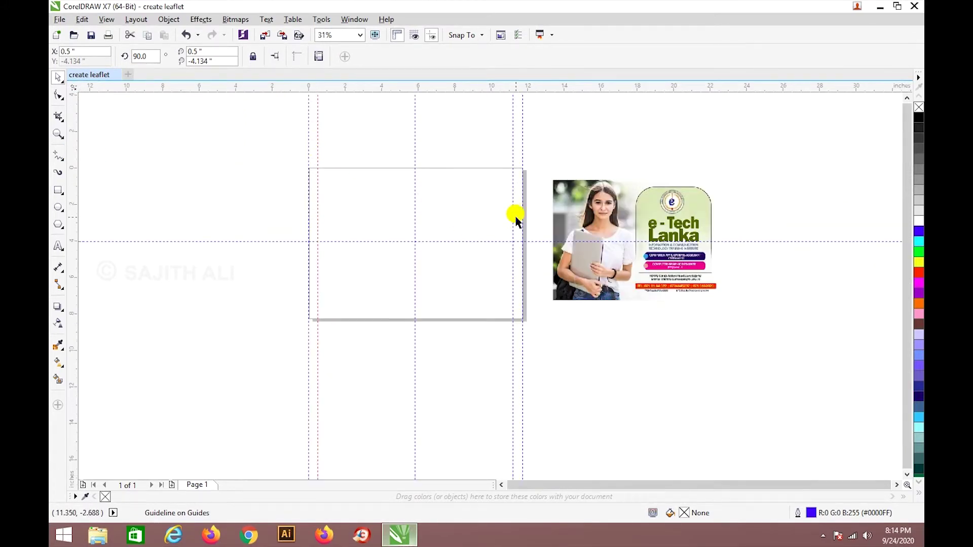
pyautogui.scroll(2, 438, 120)
pyautogui.moveTo(74, 87); pyautogui.dragTo(178, 220)
pyautogui.scroll(4, 172, 222)
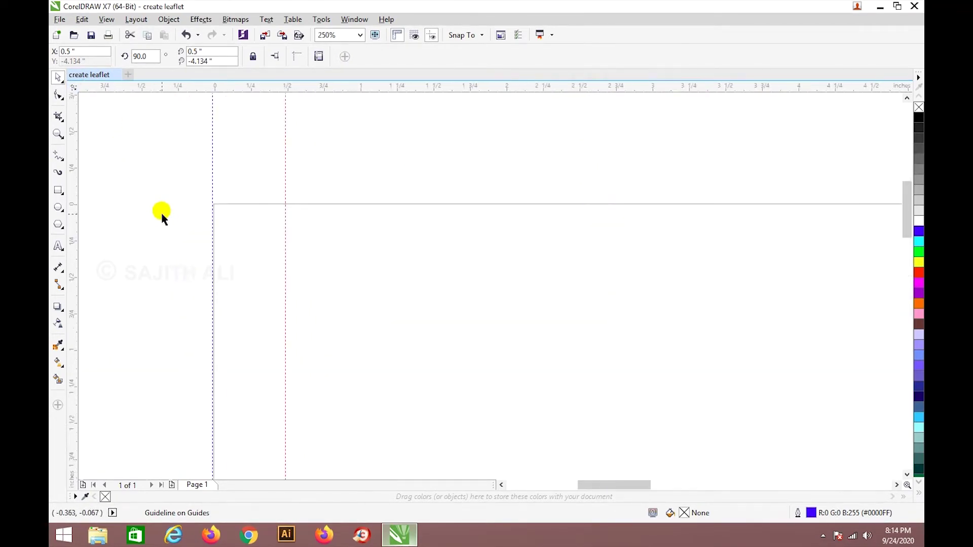
pyautogui.moveTo(103, 90); pyautogui.dragTo(105, 278)
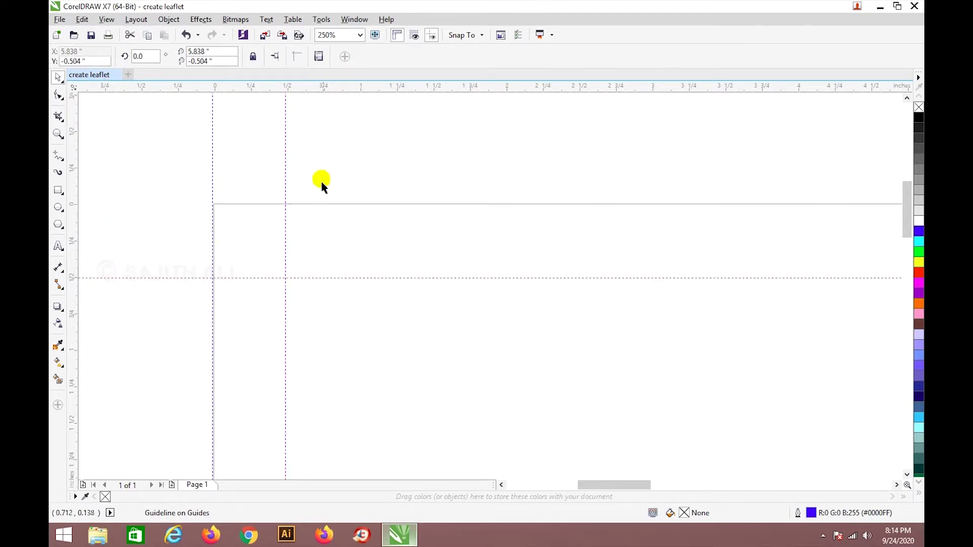
pyautogui.scroll(-4, 322, 183)
pyautogui.scroll(-2, 482, 170)
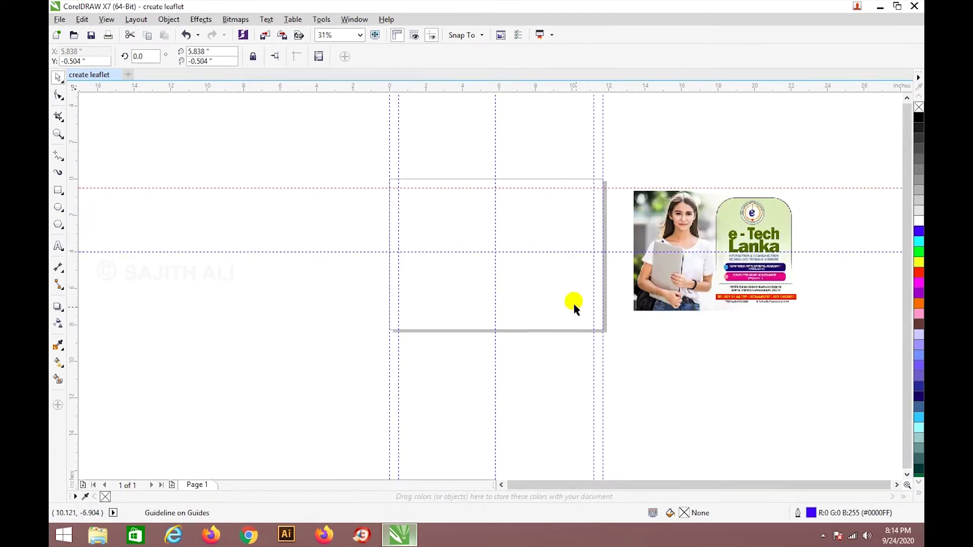
pyautogui.scroll(1, 590, 315)
pyautogui.scroll(-2, 588, 248)
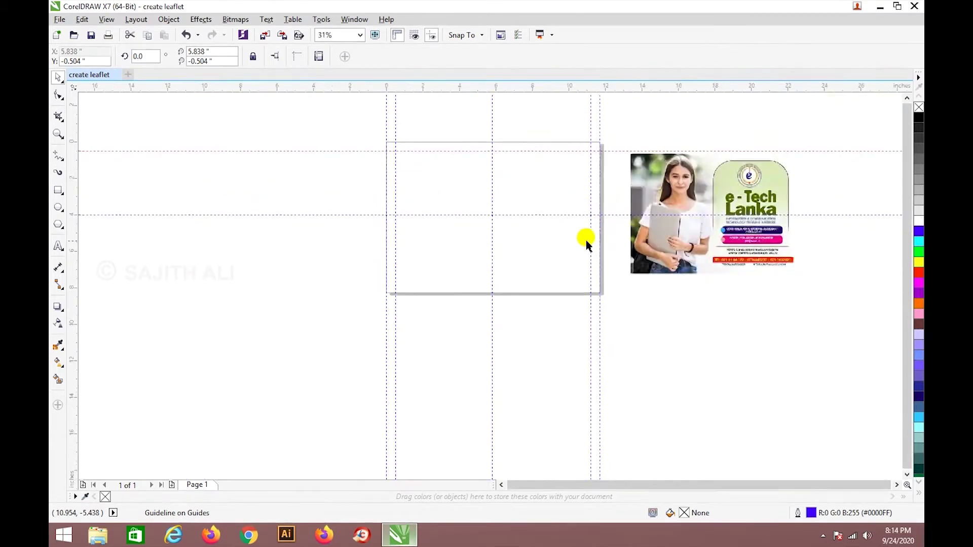
pyautogui.scroll(2, 629, 210)
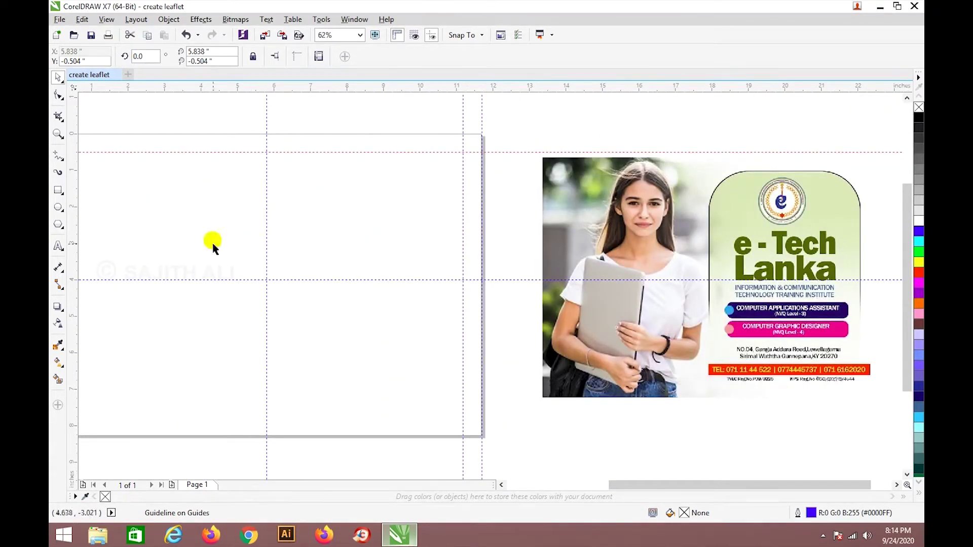
# Draw a tall rectangle between the guidelines and round its corners to 0.4 inch.
pyautogui.click(59, 190)
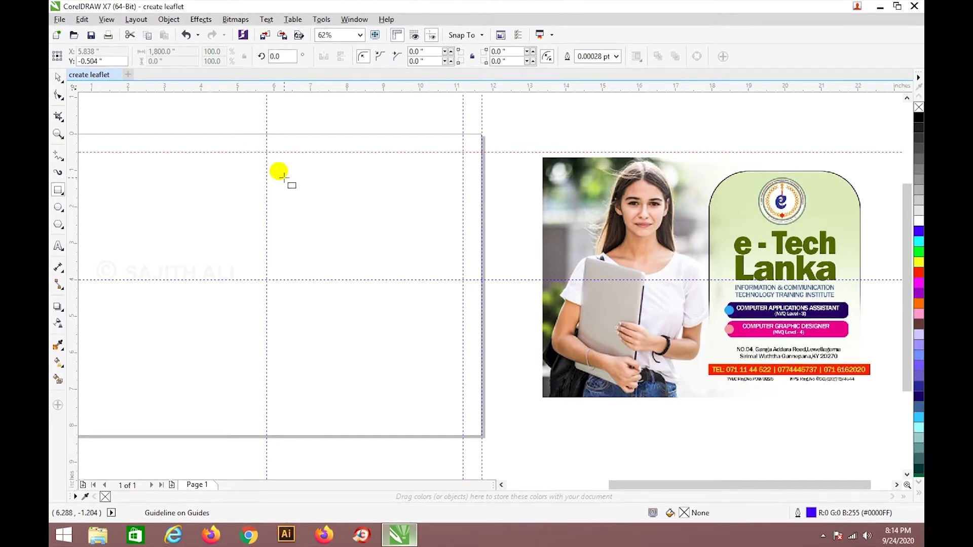
pyautogui.moveTo(282, 171); pyautogui.dragTo(439, 396)
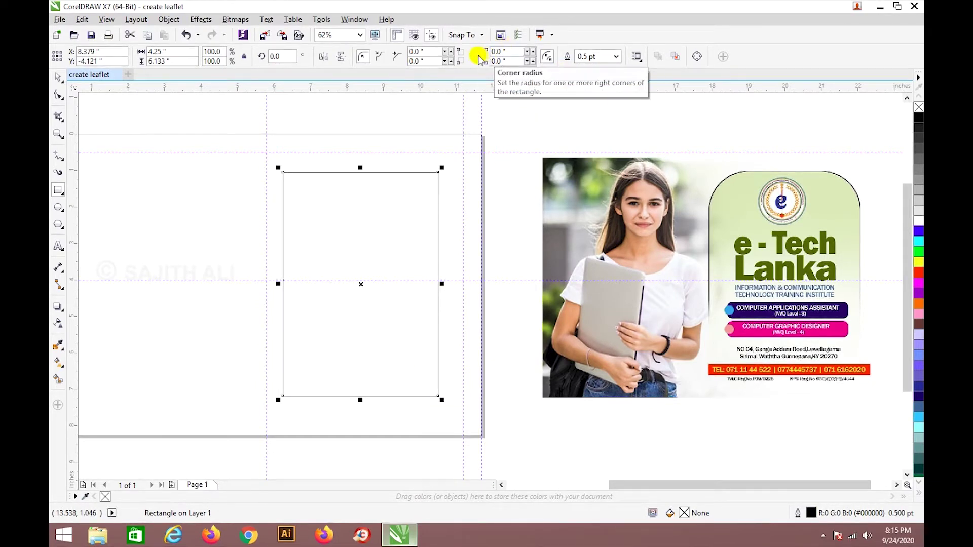
pyautogui.click(474, 57)
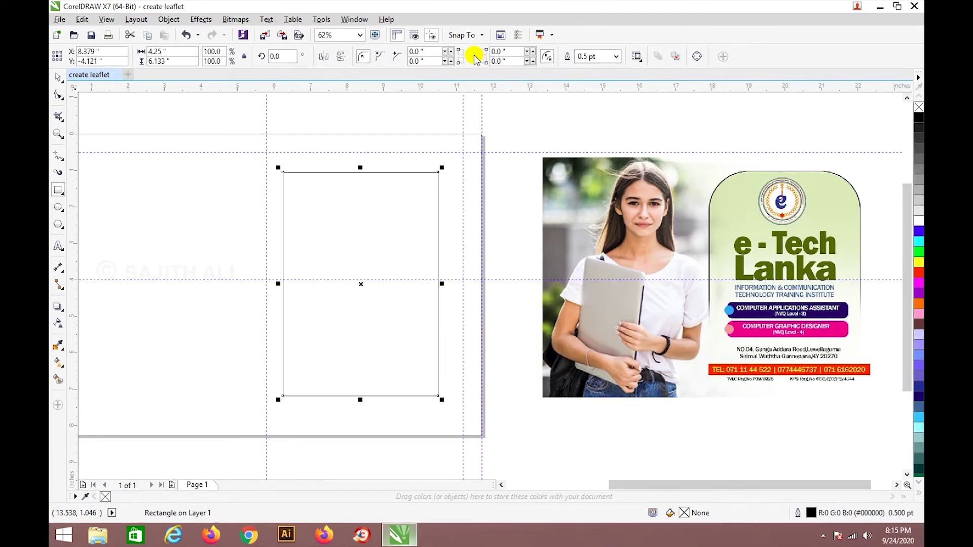
pyautogui.click(532, 51)
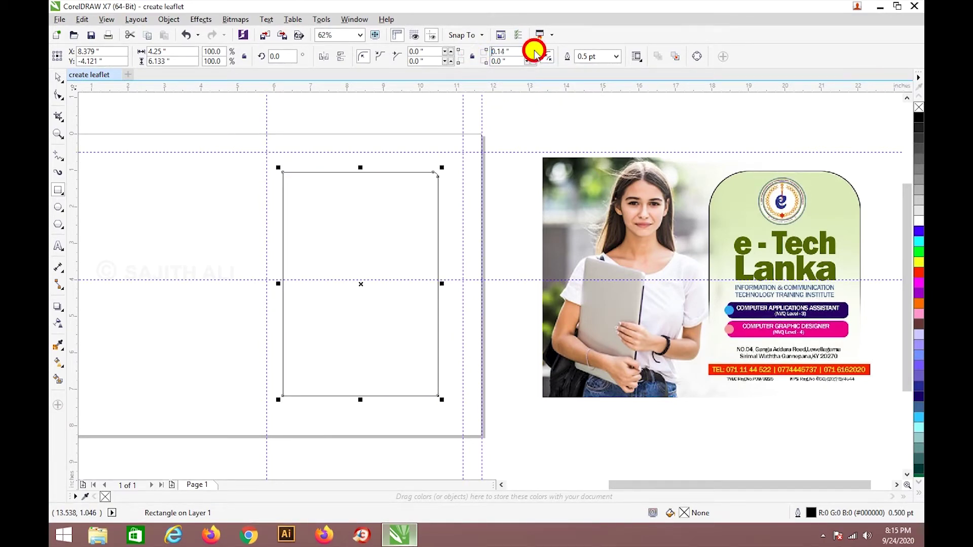
pyautogui.click(534, 53)
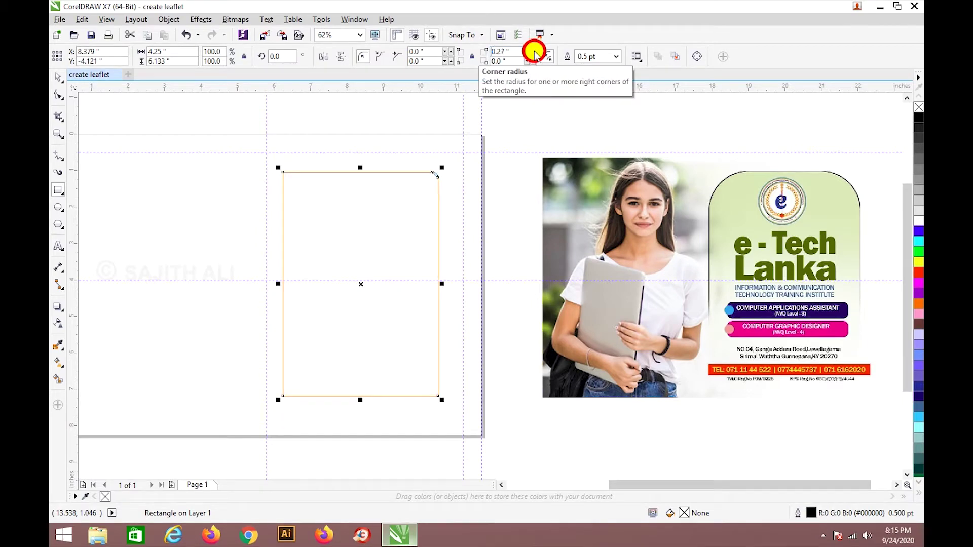
pyautogui.moveTo(535, 53); pyautogui.dragTo(532, 48)
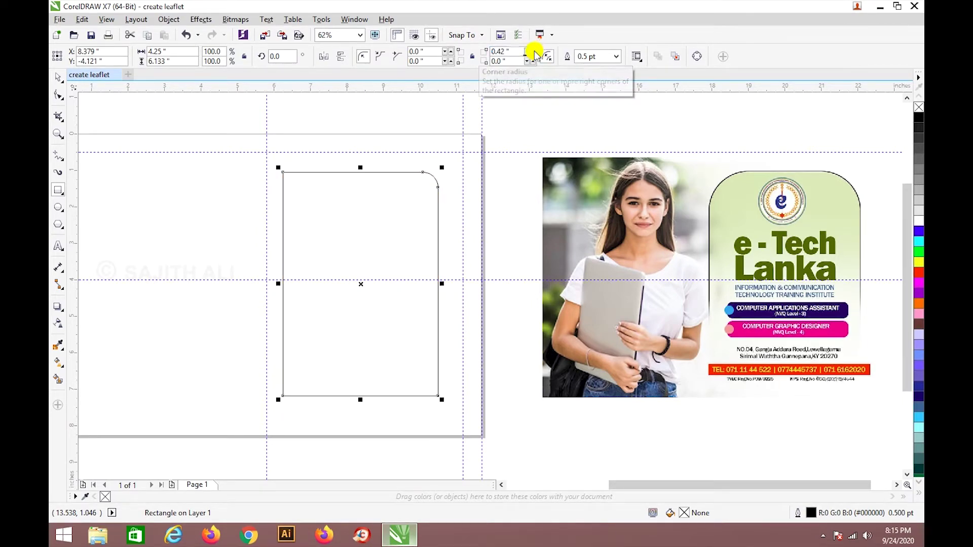
pyautogui.doubleClick(509, 51)
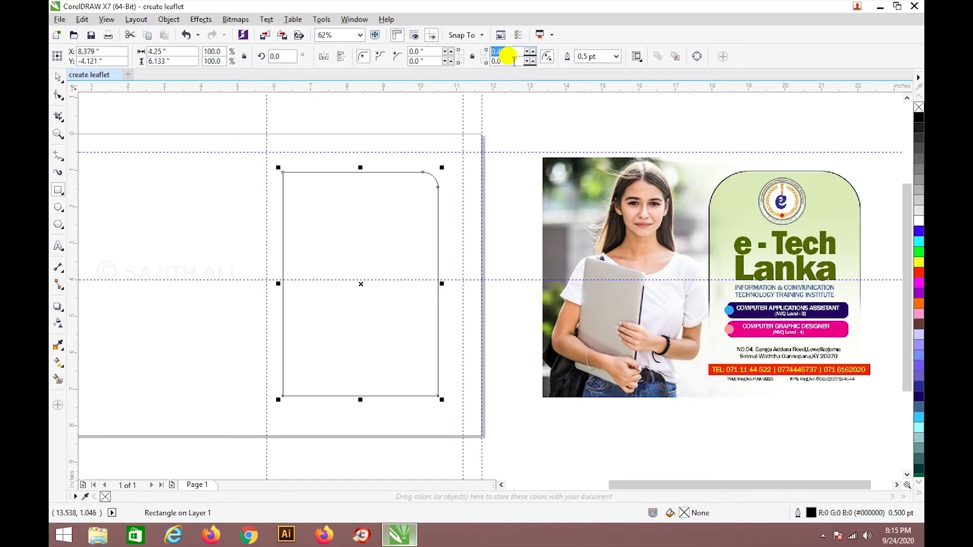
pyautogui.write('0.')
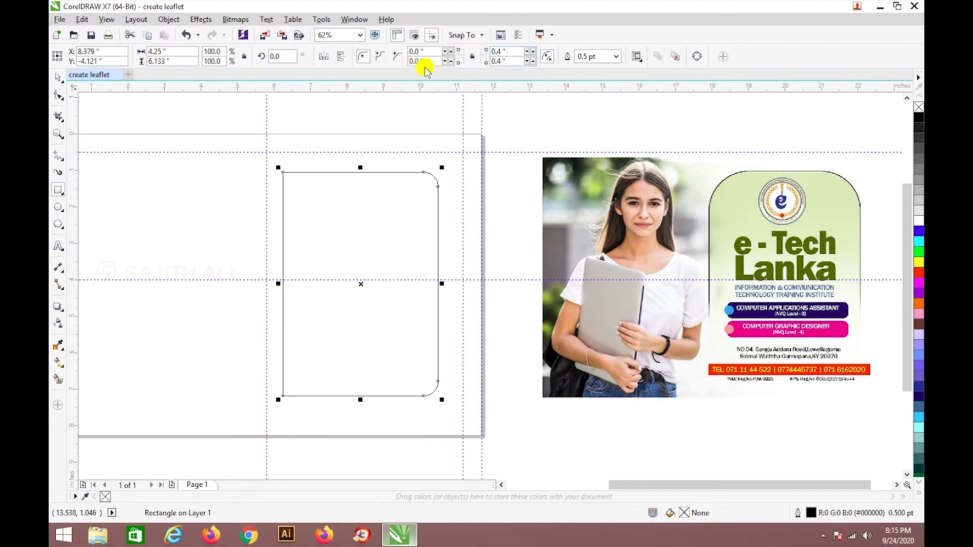
pyautogui.doubleClick(416, 51)
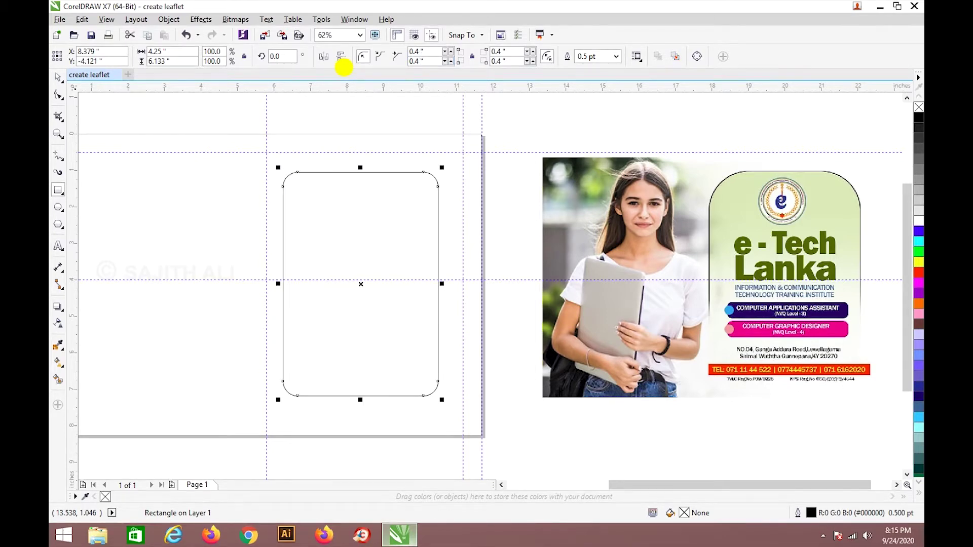
pyautogui.click(58, 76)
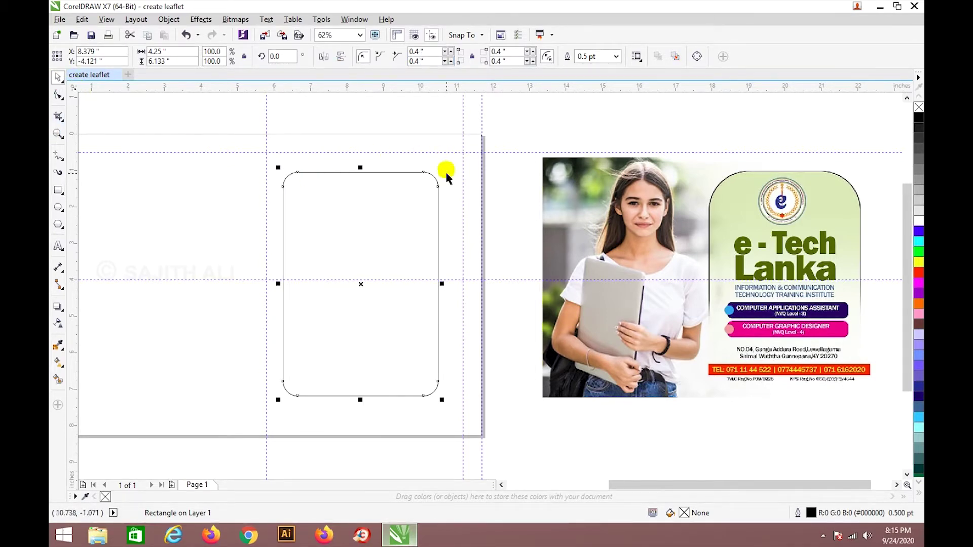
# Round the rectangle's right corners more and move the reference leaflet over the page.
pyautogui.click(446, 176)
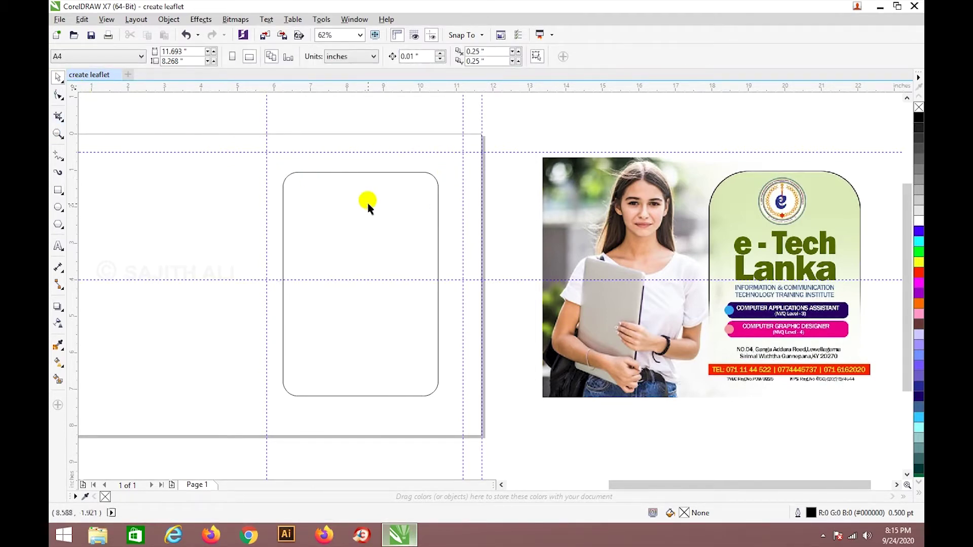
pyautogui.click(436, 250)
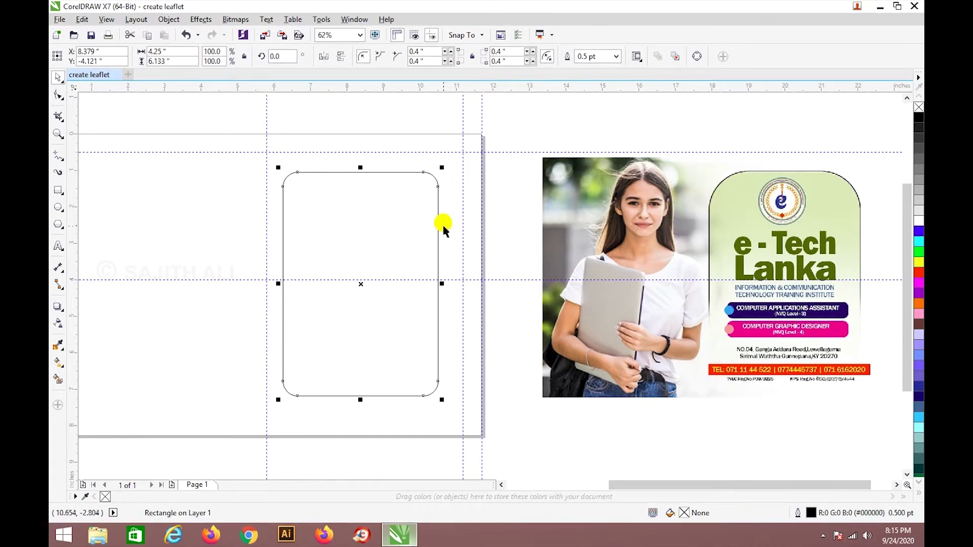
pyautogui.click(535, 51)
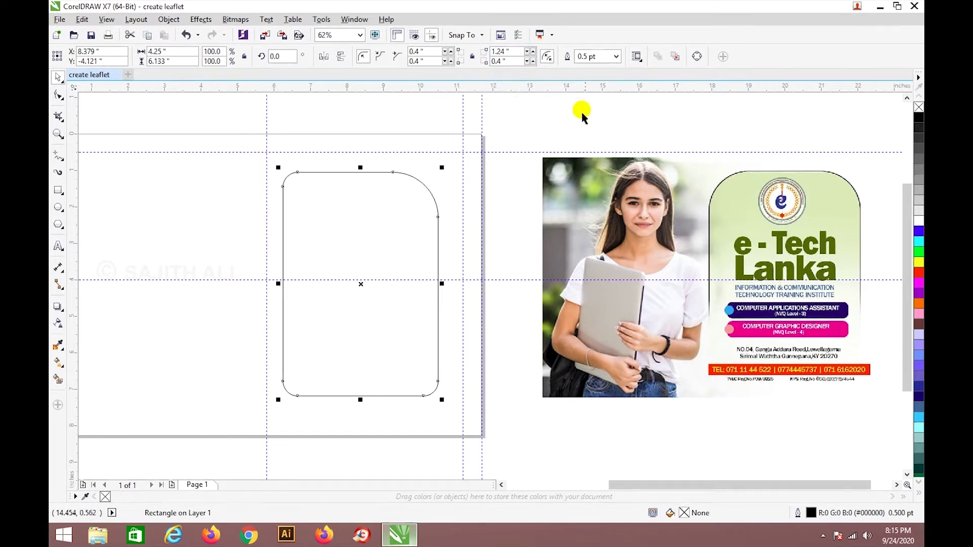
pyautogui.click(760, 206)
pyautogui.moveTo(780, 236); pyautogui.dragTo(219, 237)
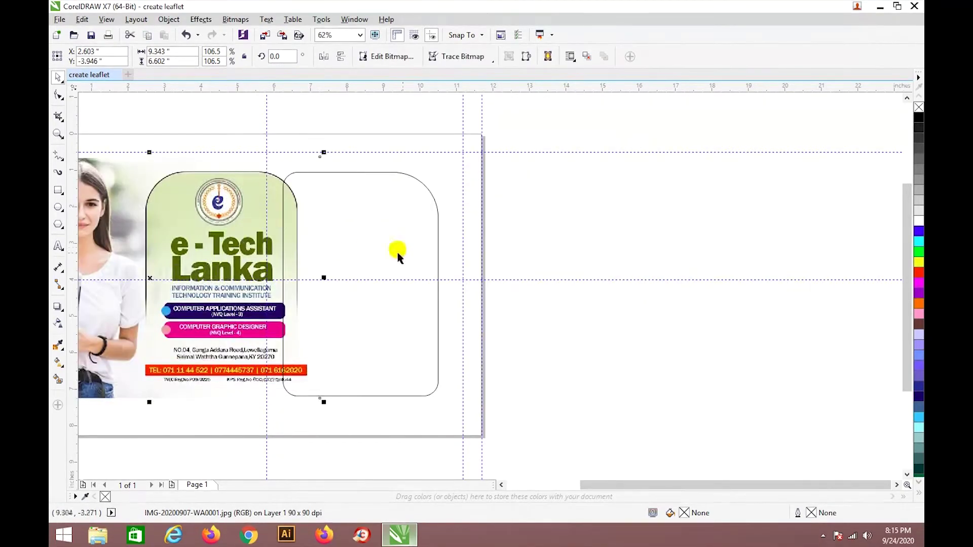
# Try a 12.0 pt outline on the rectangle, then move the reference leaflet back off the page.
pyautogui.click(438, 226)
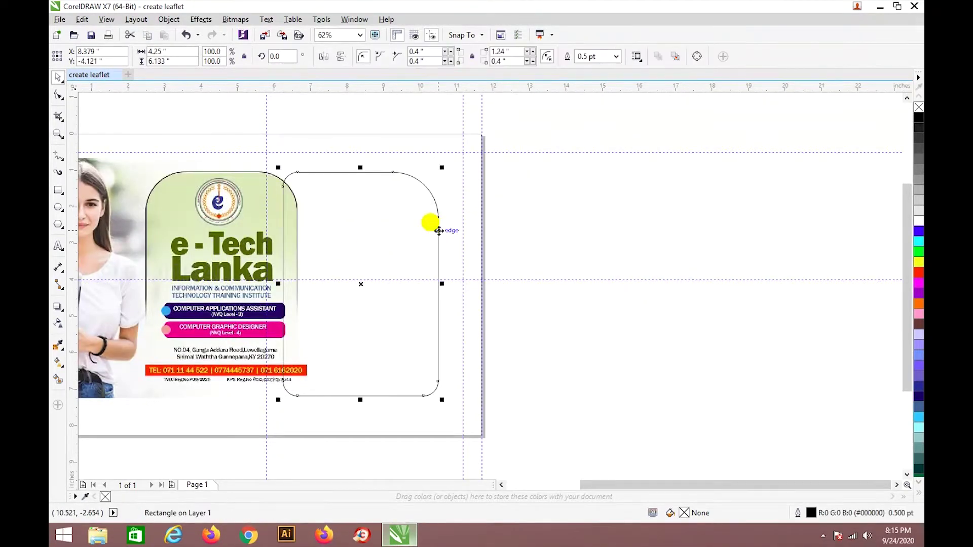
pyautogui.click(616, 57)
pyautogui.click(606, 161)
pyautogui.moveTo(440, 218); pyautogui.dragTo(289, 209)
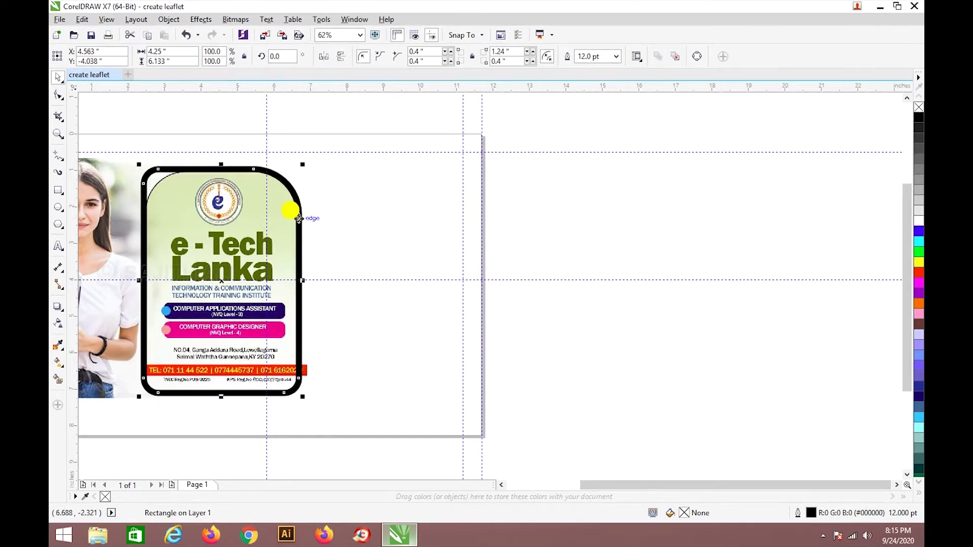
pyautogui.hotkey('ctrl', 'z')
pyautogui.click(590, 242)
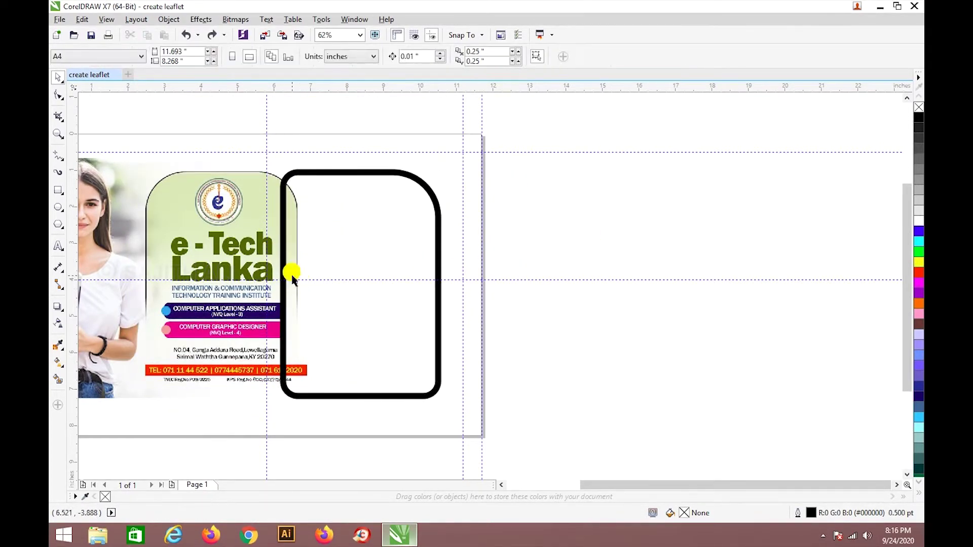
pyautogui.moveTo(196, 265); pyautogui.dragTo(694, 255)
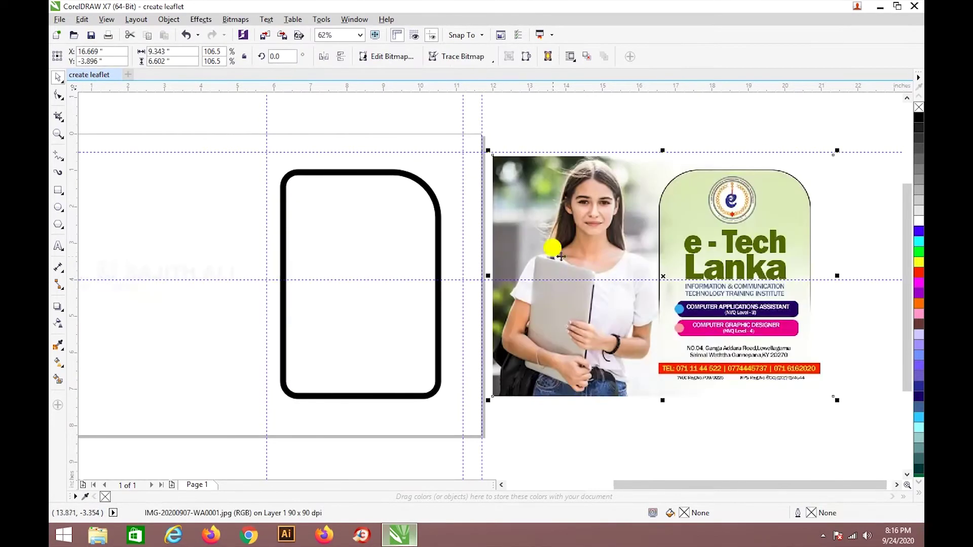
# Set the rounded rectangle's outline width to 2.0 pt.
pyautogui.click(440, 222)
pyautogui.click(615, 56)
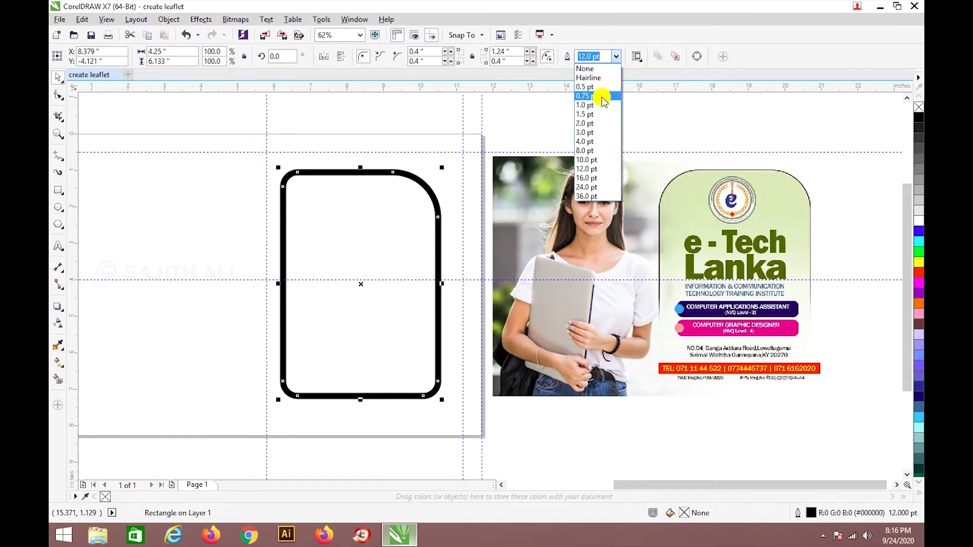
pyautogui.click(606, 87)
pyautogui.click(578, 125)
pyautogui.click(431, 198)
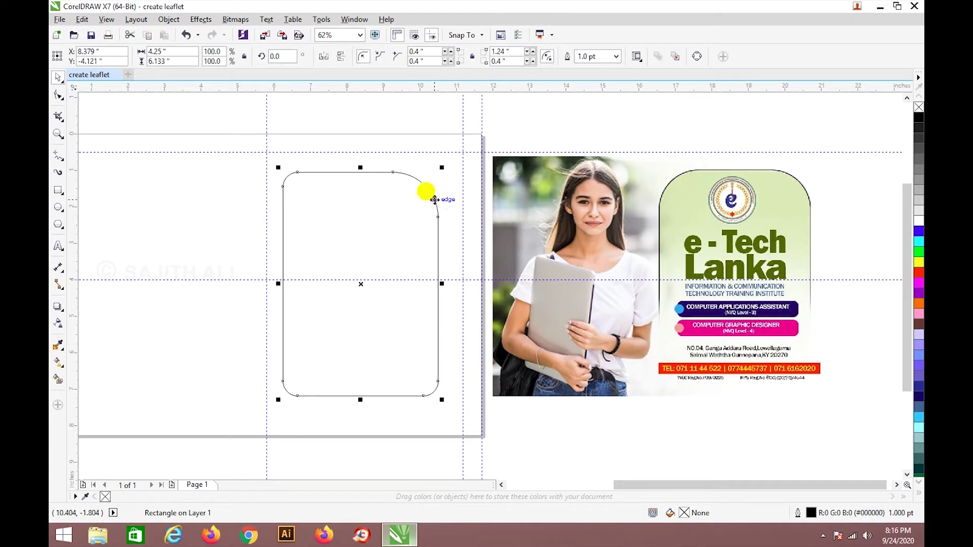
pyautogui.click(615, 56)
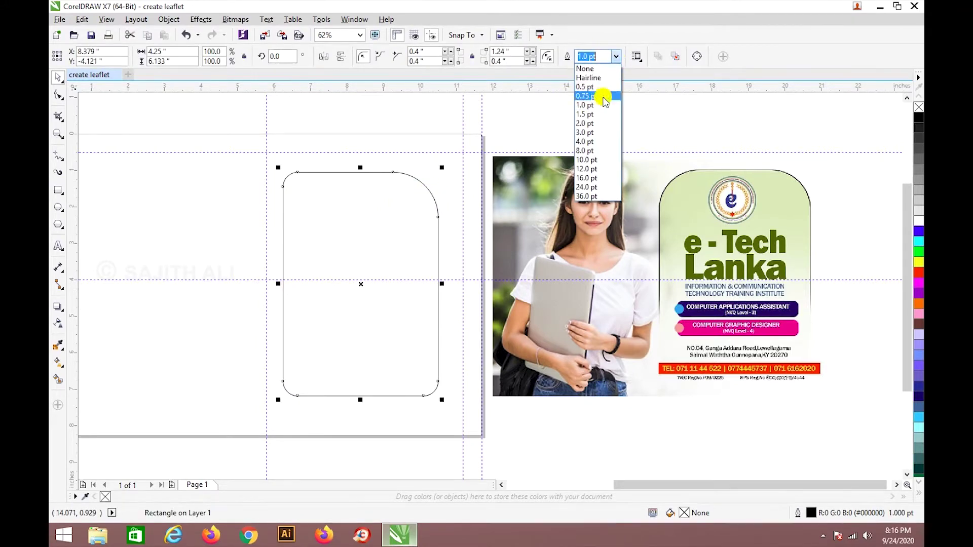
pyautogui.click(603, 124)
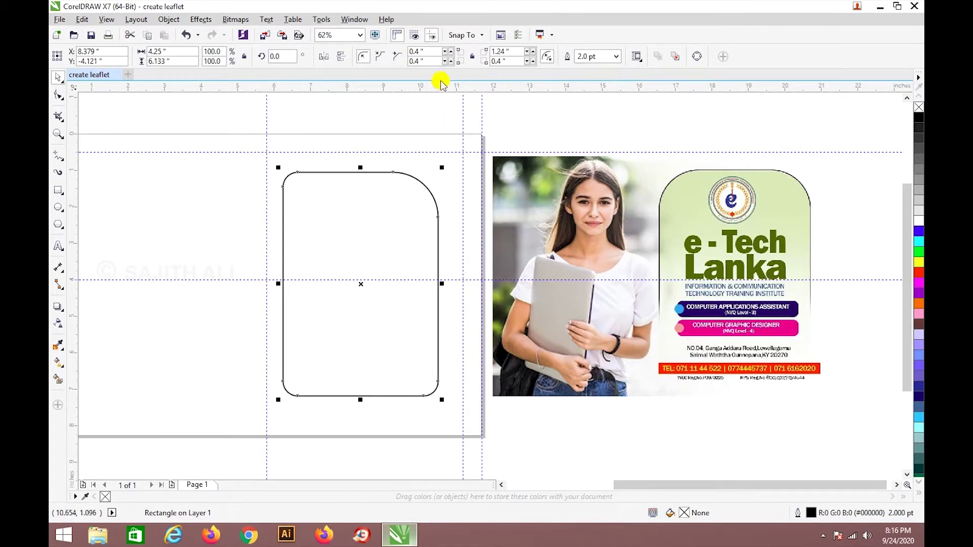
# Set the left and bottom-right corner radii to 1.24 inch.
pyautogui.moveTo(429, 51); pyautogui.dragTo(381, 57)
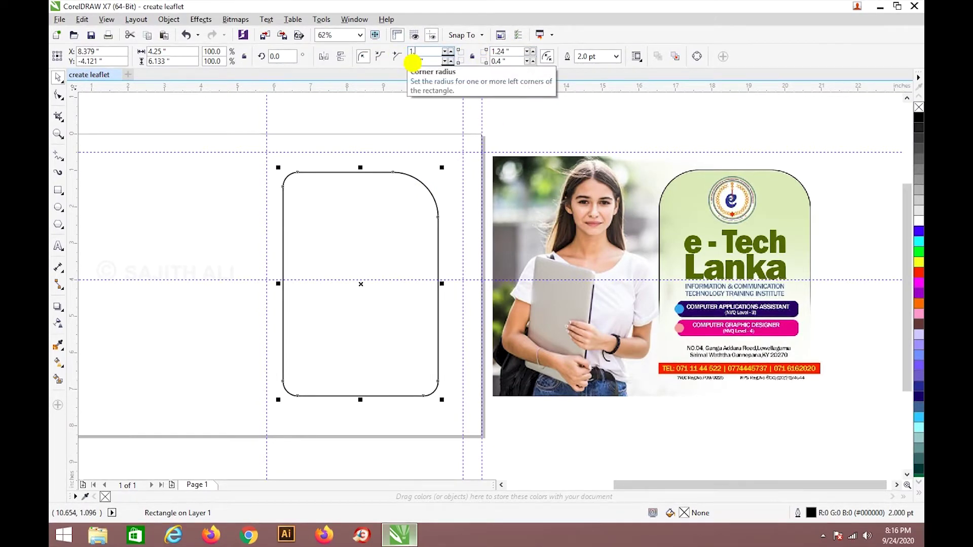
pyautogui.press('Return')
pyautogui.write('1.24')
pyautogui.press('Return')
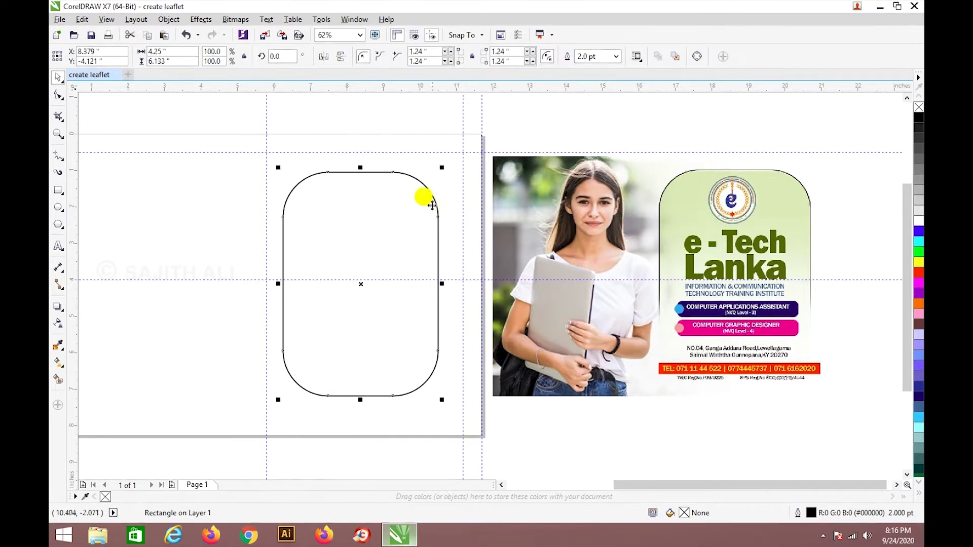
# Fill the rectangle with the light green #E0E9BA sampled from the reference leaflet.
pyautogui.click(58, 347)
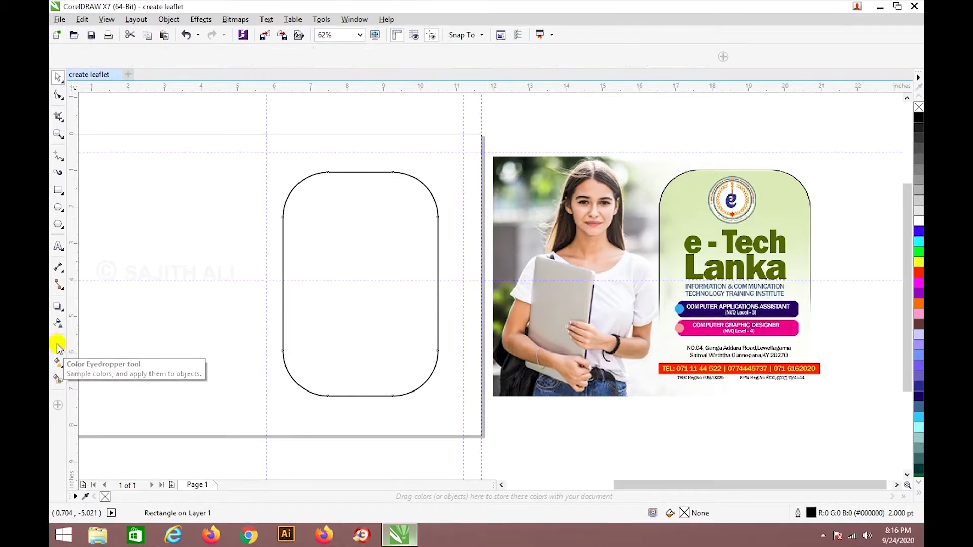
pyautogui.click(688, 194)
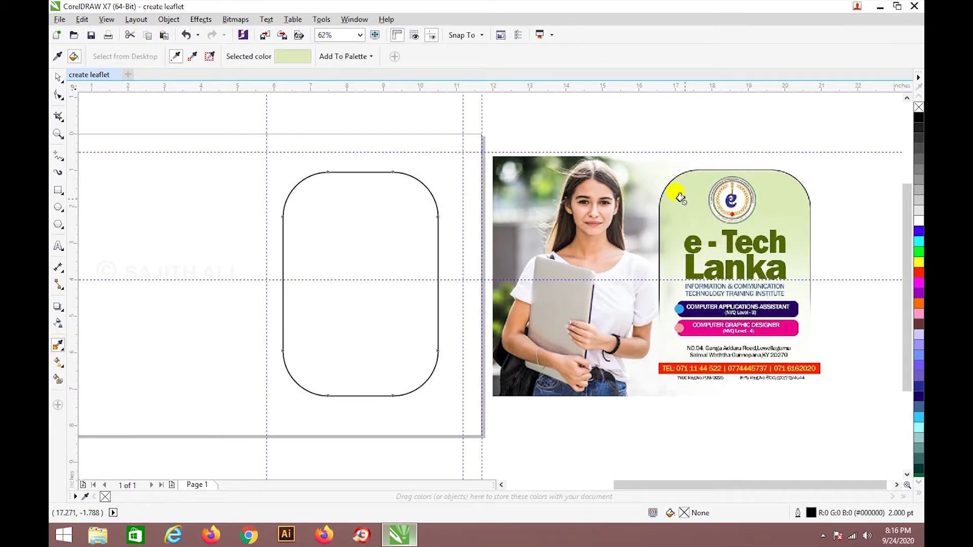
pyautogui.click(336, 230)
pyautogui.click(58, 77)
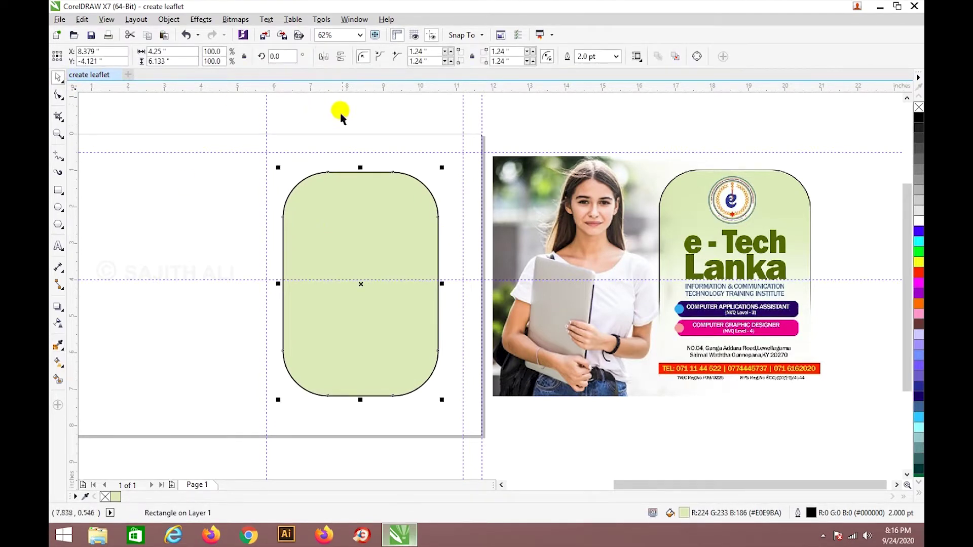
pyautogui.click(354, 126)
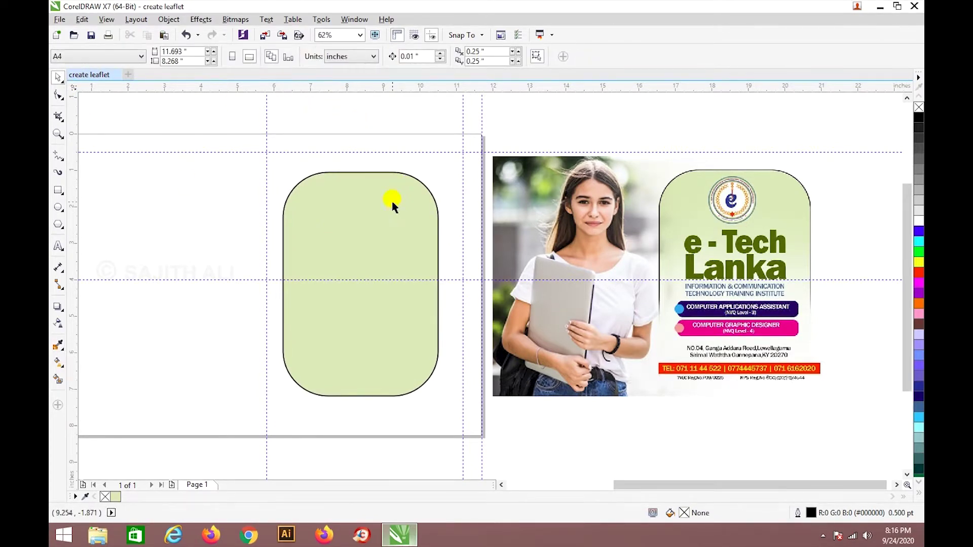
# Type the two-line title 'e-Tech Lanka' on the green panel and centre-align it.
pyautogui.click(57, 246)
pyautogui.click(315, 299)
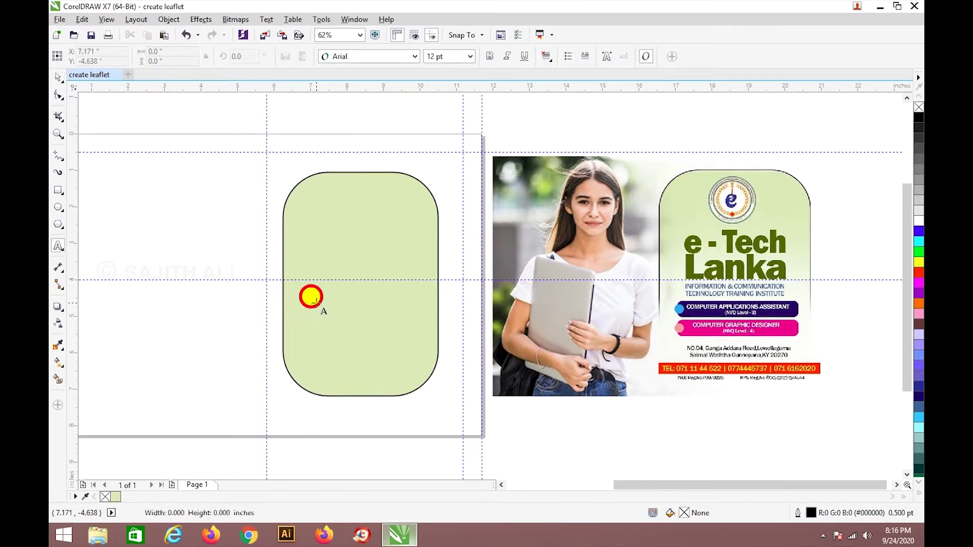
pyautogui.write('e-Tech')
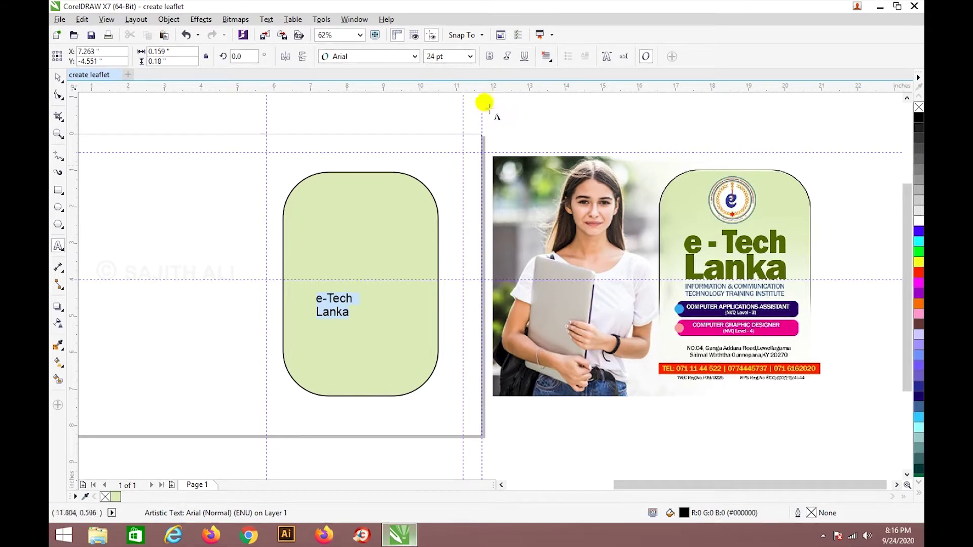
pyautogui.click(548, 57)
pyautogui.click(569, 104)
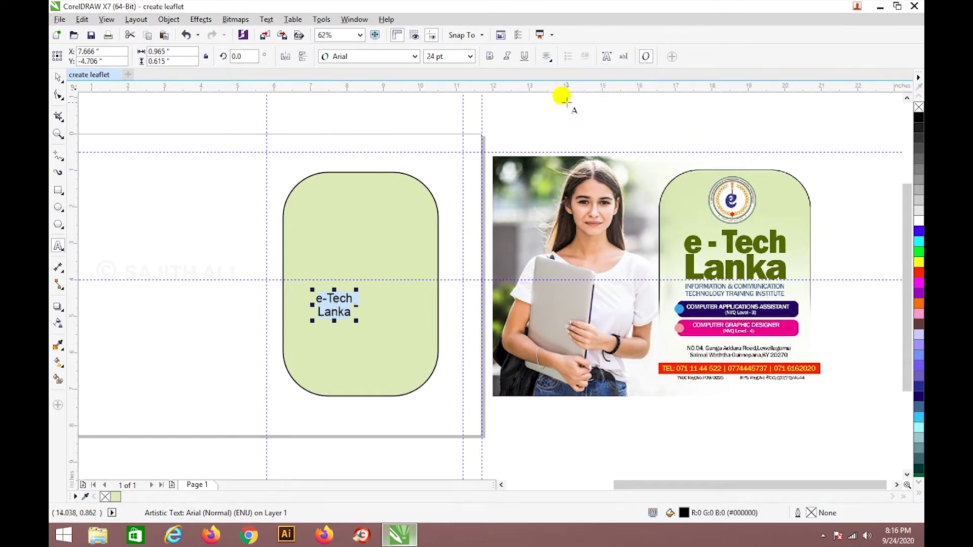
# Scale the title up to about 69.7 pt and make it Arial Bold.
pyautogui.click(57, 77)
pyautogui.moveTo(355, 321); pyautogui.dragTo(378, 333)
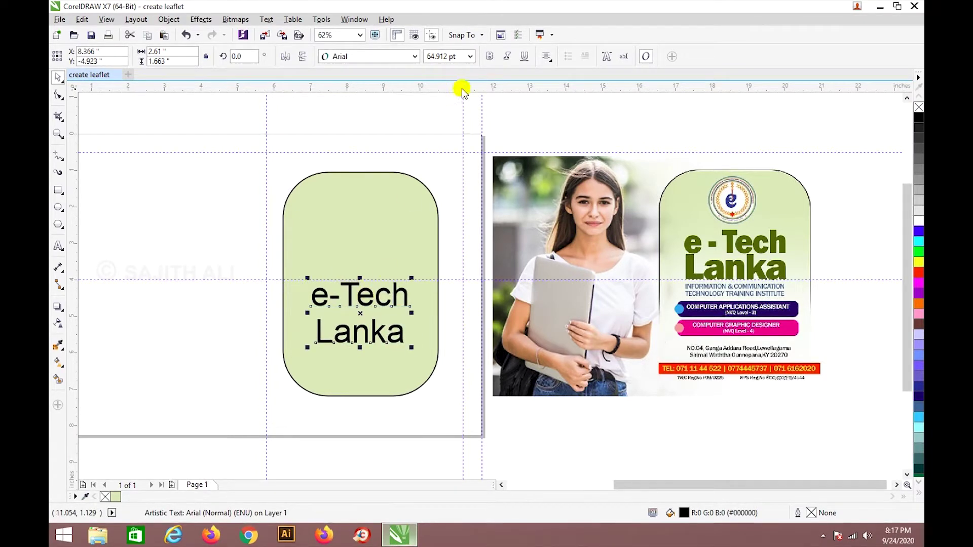
pyautogui.click(490, 55)
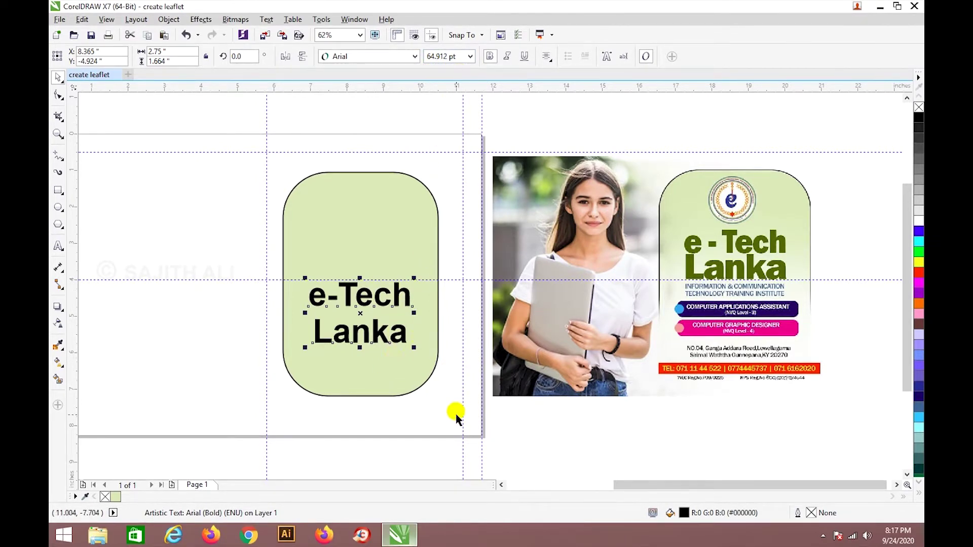
pyautogui.click(436, 409)
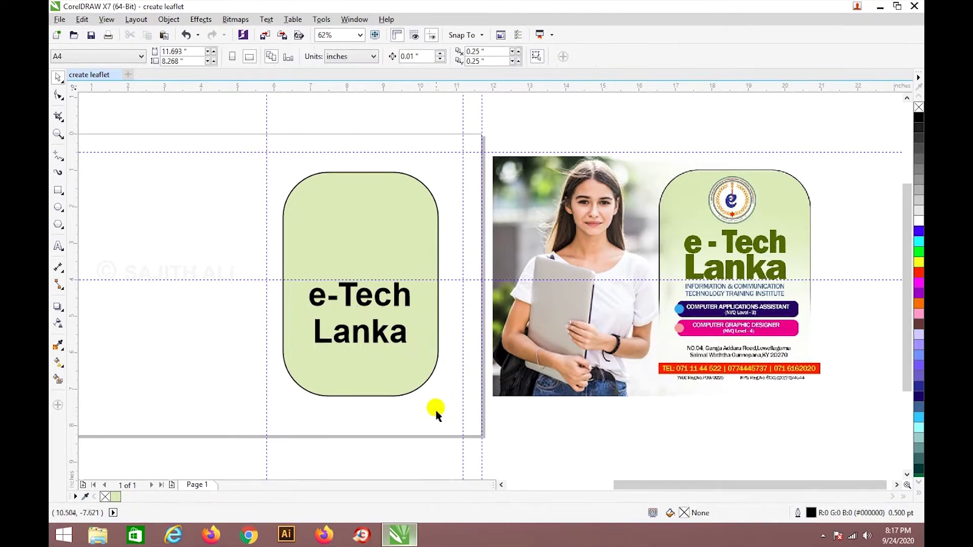
pyautogui.click(396, 340)
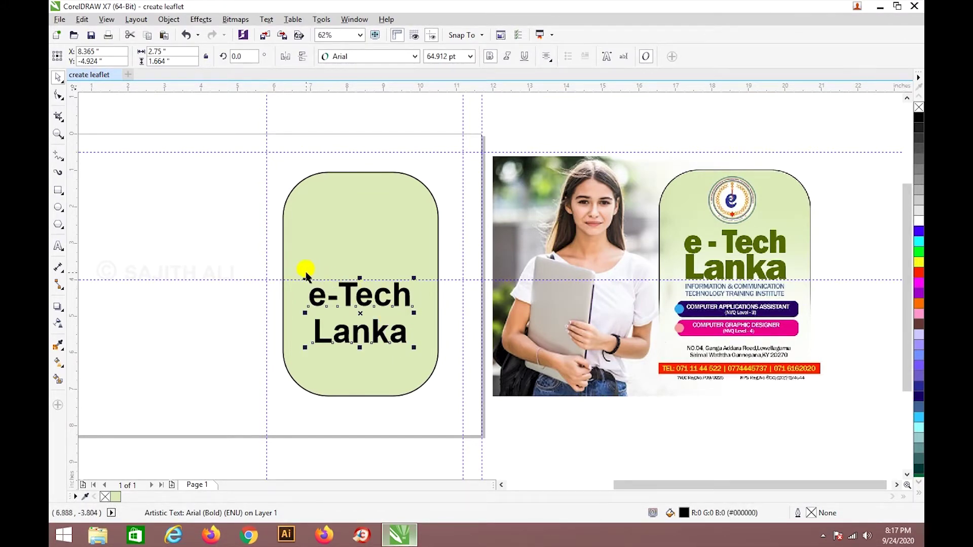
pyautogui.moveTo(304, 276); pyautogui.dragTo(300, 274)
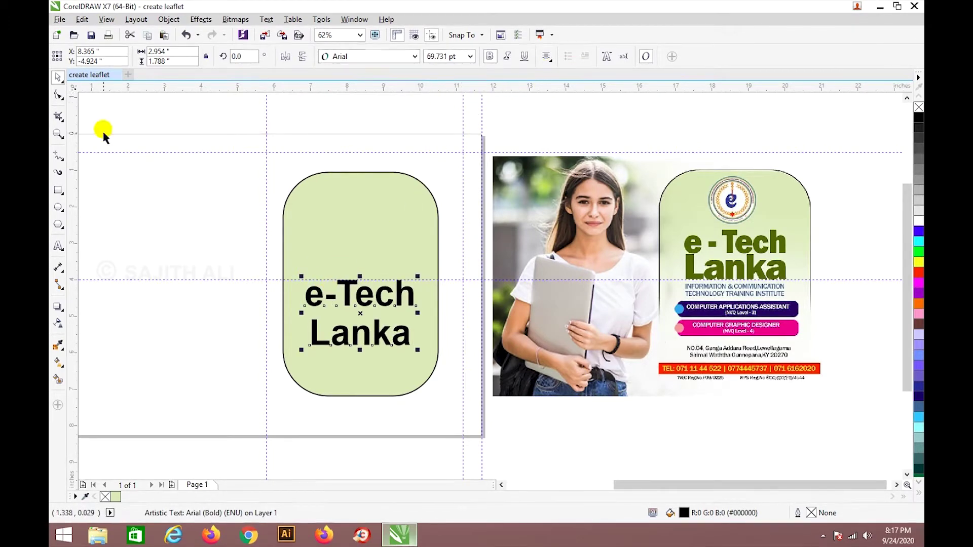
# Tighten the title's line spacing so Lanka sits closer under e-Tech.
pyautogui.click(58, 96)
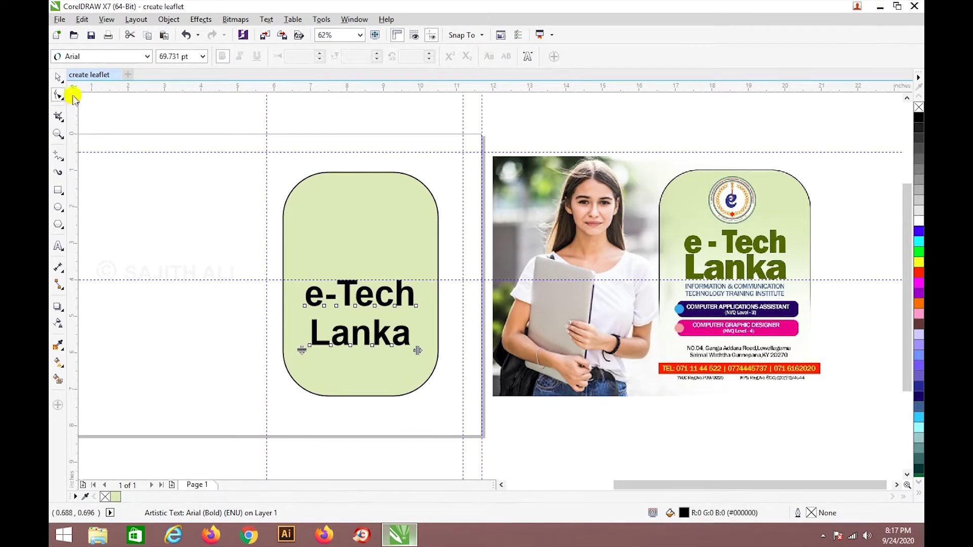
pyautogui.click(58, 77)
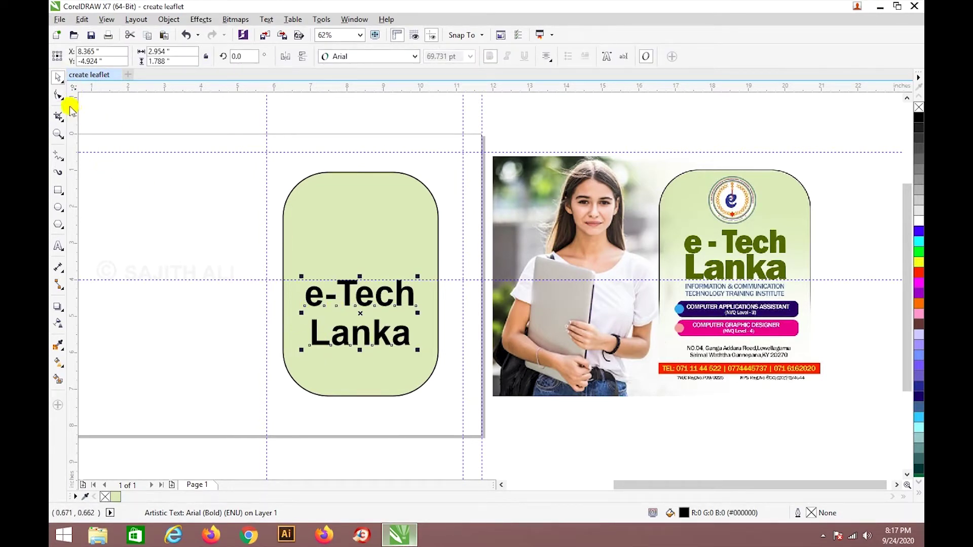
pyautogui.click(58, 95)
pyautogui.moveTo(301, 351); pyautogui.dragTo(301, 333)
pyautogui.click(59, 77)
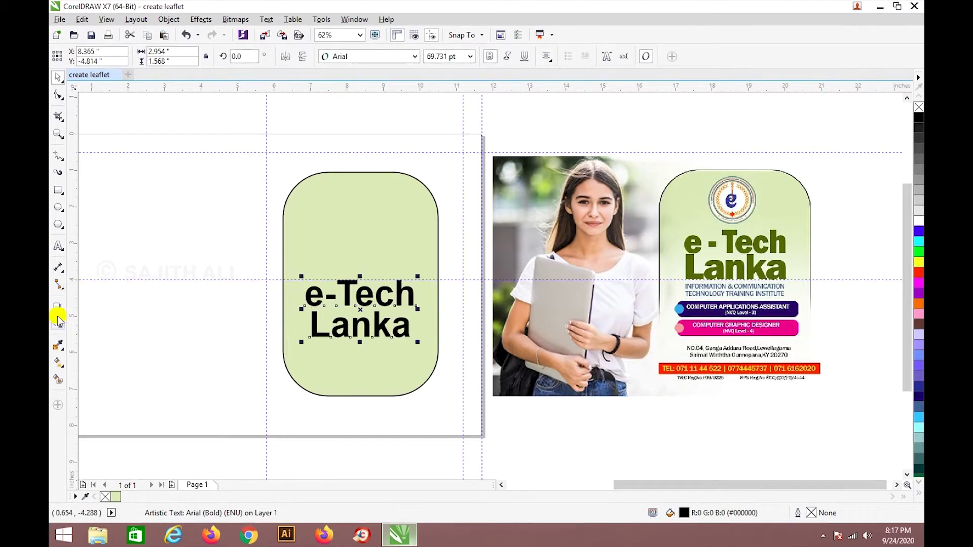
# Sample the reference heading's dark olive green and apply it to the title.
pyautogui.click(58, 345)
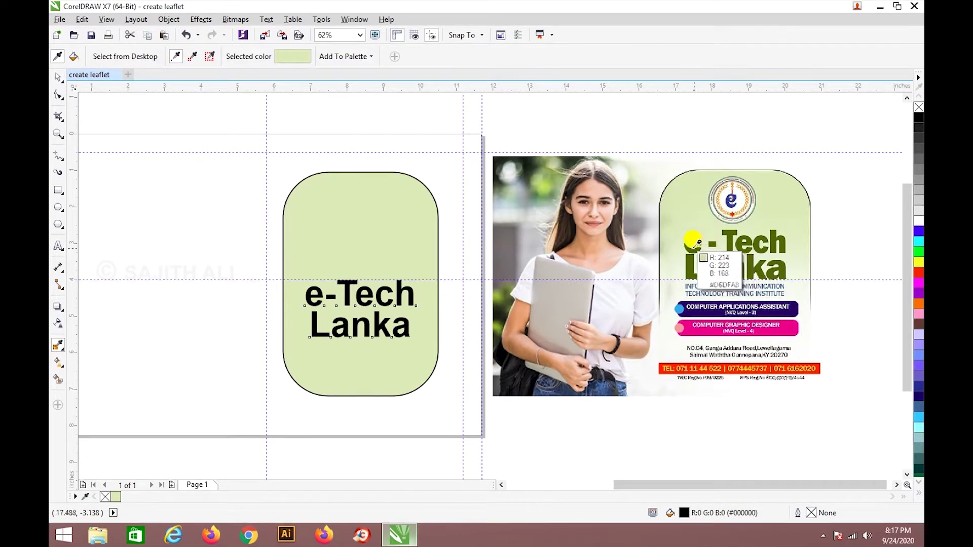
pyautogui.click(732, 232)
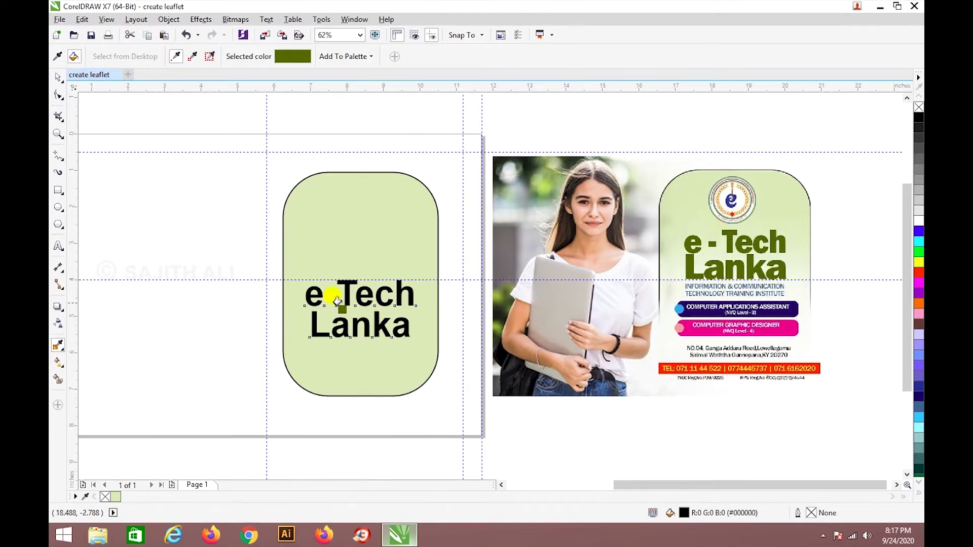
pyautogui.click(304, 295)
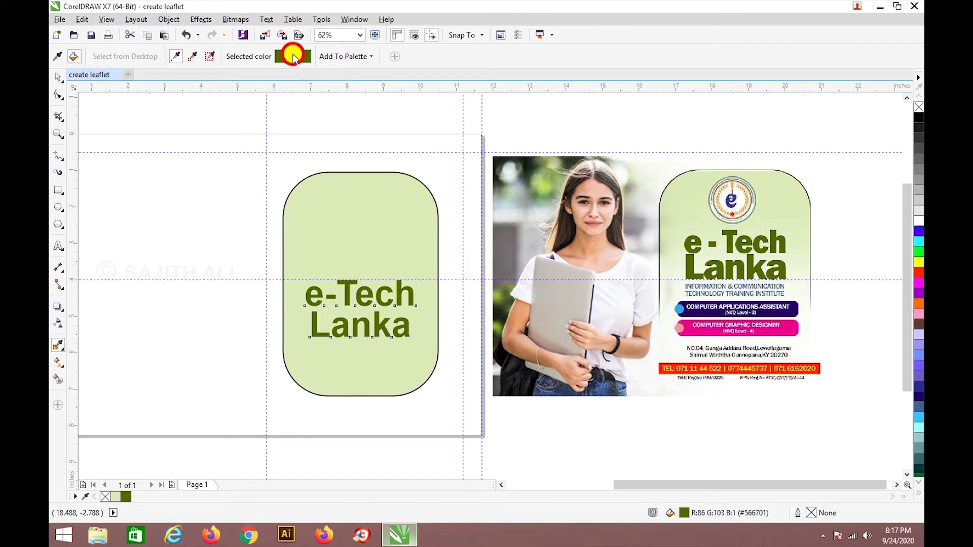
# Check the dark green's values (R86 G103 B1) in the document palette editor.
pyautogui.click(58, 76)
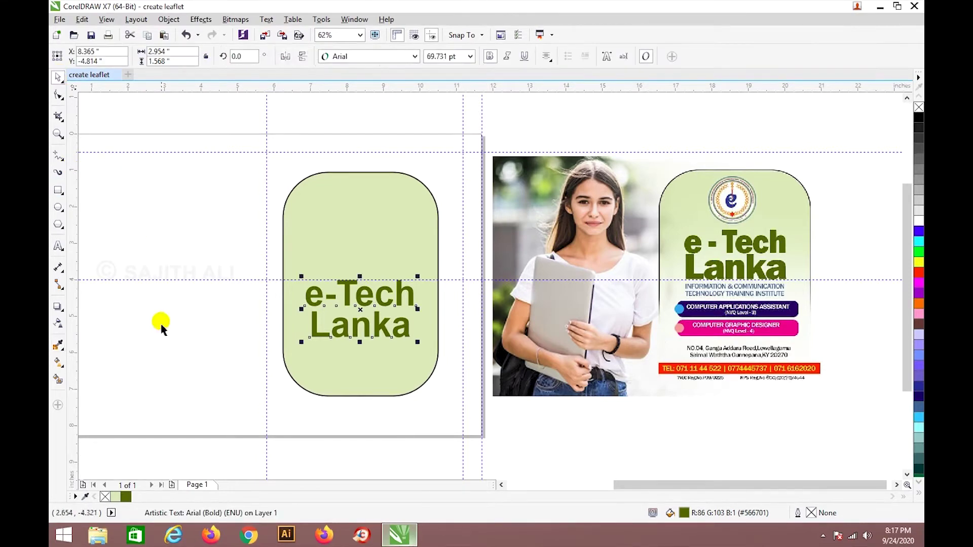
pyautogui.doubleClick(124, 496)
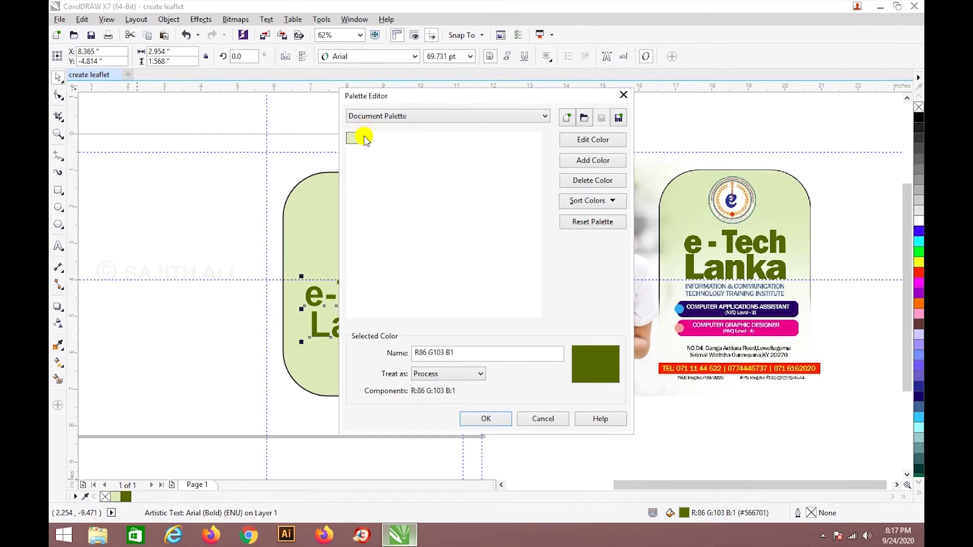
pyautogui.doubleClick(365, 138)
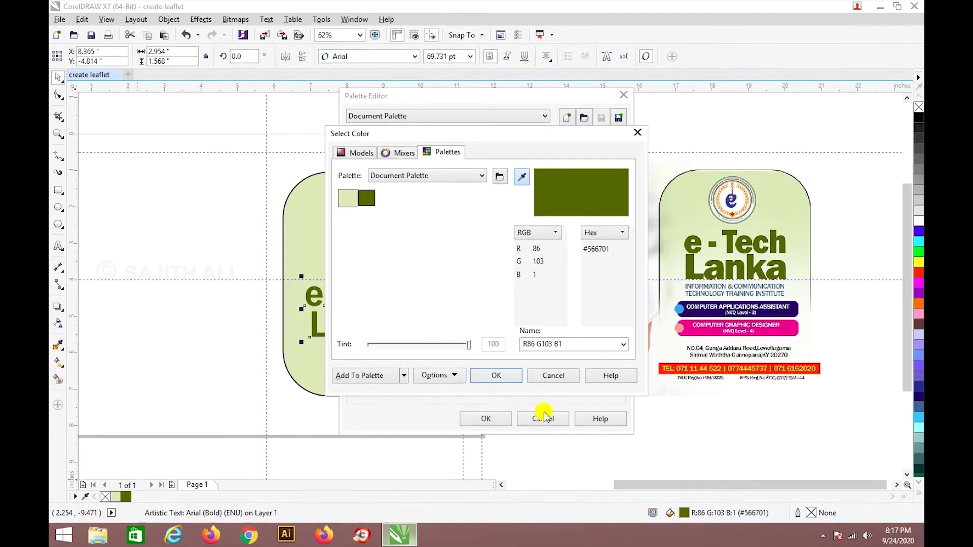
pyautogui.click(638, 132)
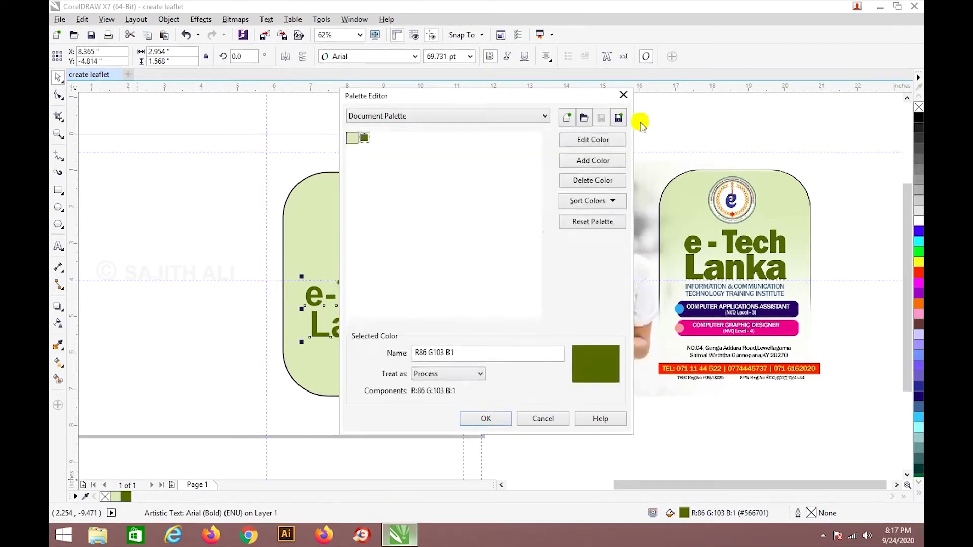
pyautogui.click(623, 95)
pyautogui.click(245, 238)
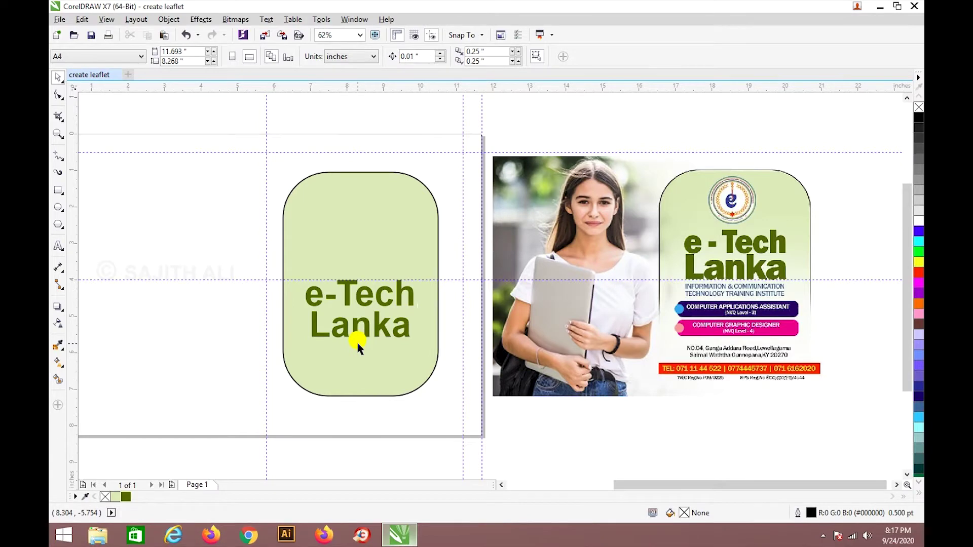
# Raise the e-Tech Lanka title and add a vertical guide through the panel's centre.
pyautogui.scroll(3, 357, 340)
pyautogui.scroll(-3, 357, 337)
pyautogui.moveTo(383, 319); pyautogui.dragTo(385, 292)
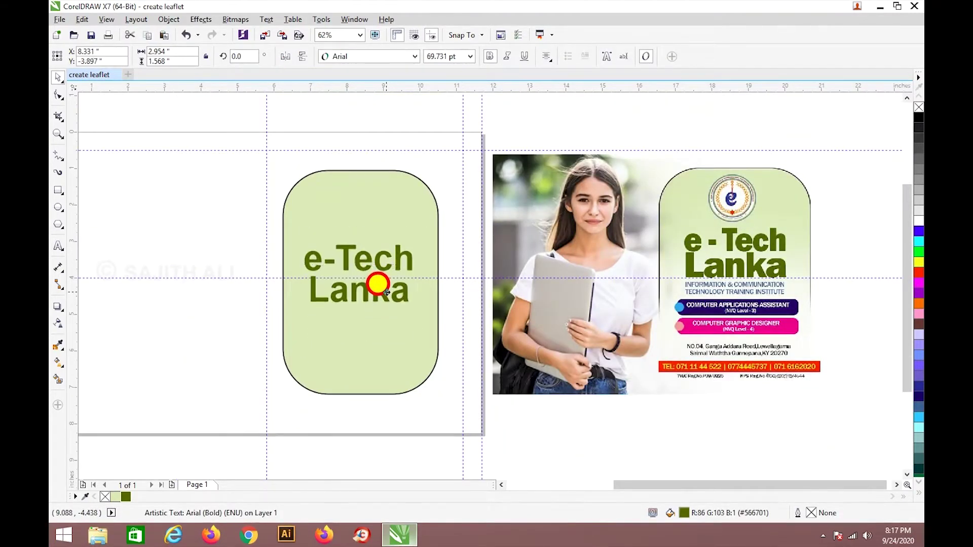
pyautogui.click(404, 336)
pyautogui.moveTo(71, 277); pyautogui.dragTo(376, 294)
# Group the green panel and the e-Tech Lanka title with Ctrl+G.
pyautogui.click(373, 295)
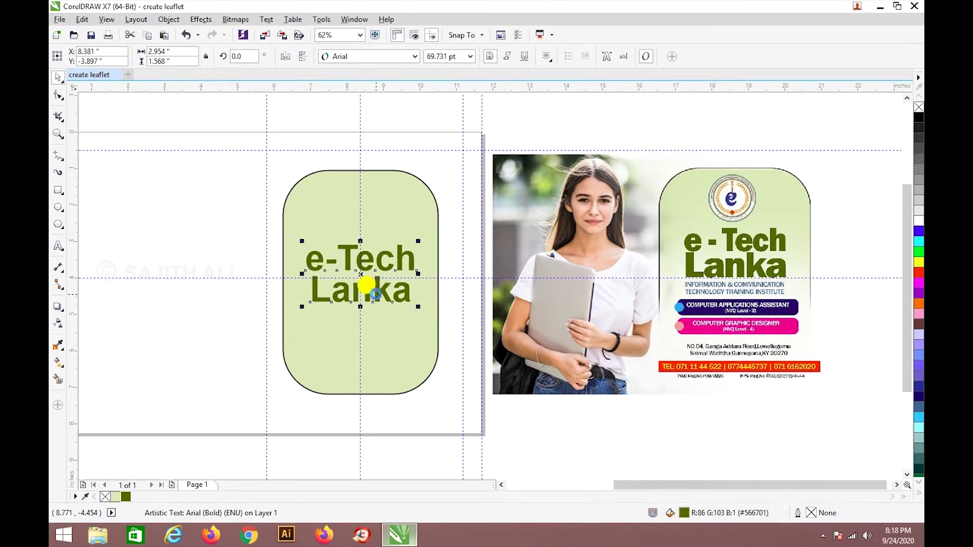
pyautogui.click(393, 358)
pyautogui.moveTo(276, 161); pyautogui.dragTo(451, 412)
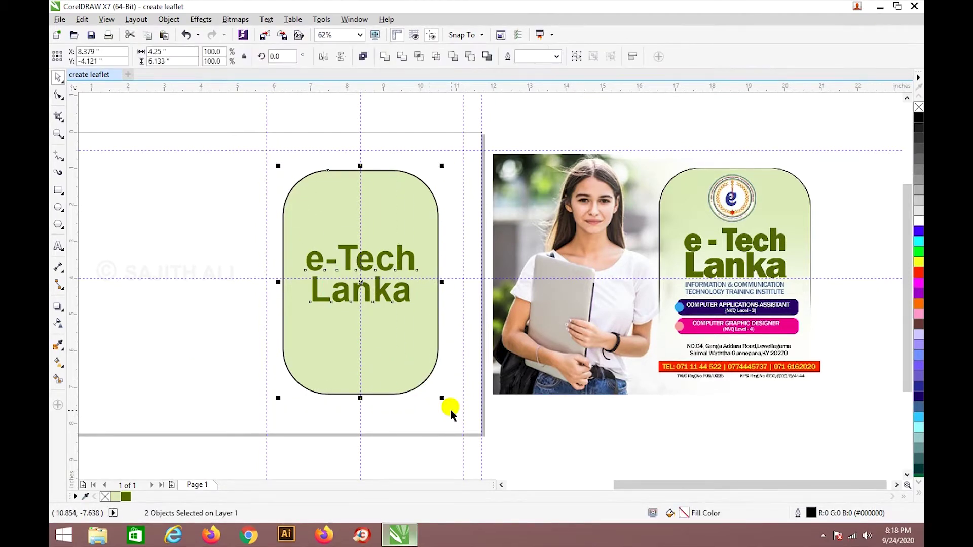
pyautogui.hotkey('ctrl', 'g')
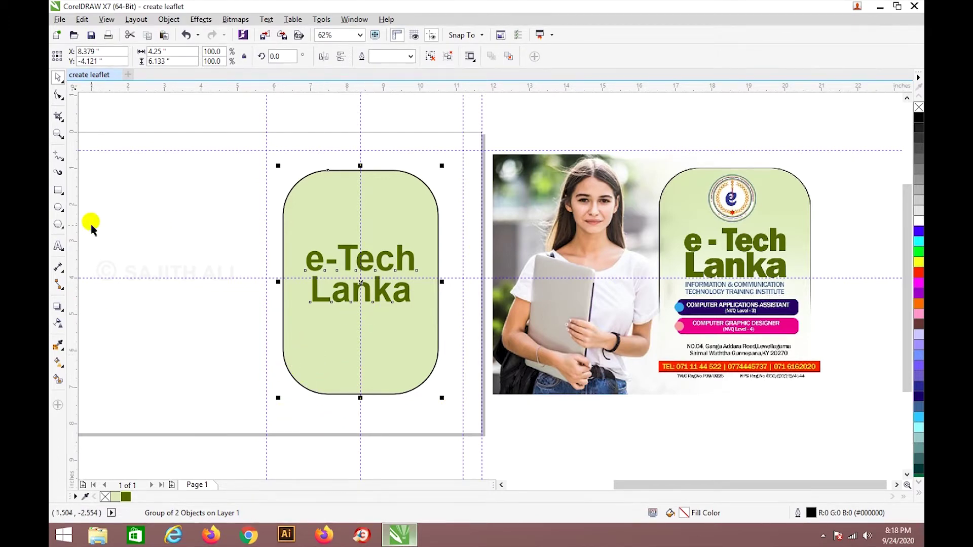
# Draw a wide test rectangle at the page bottom, then delete it.
pyautogui.click(57, 192)
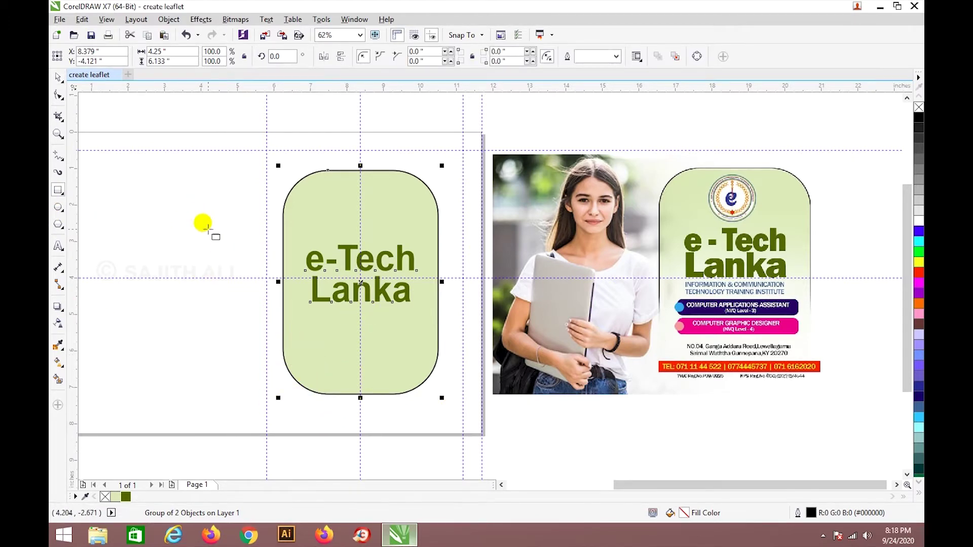
pyautogui.click(58, 77)
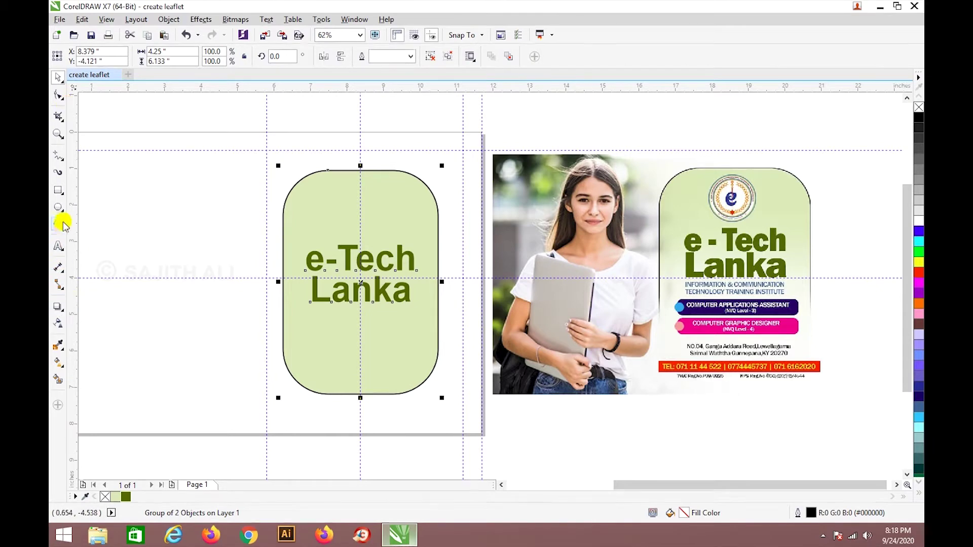
pyautogui.click(59, 190)
pyautogui.moveTo(267, 405); pyautogui.dragTo(463, 437)
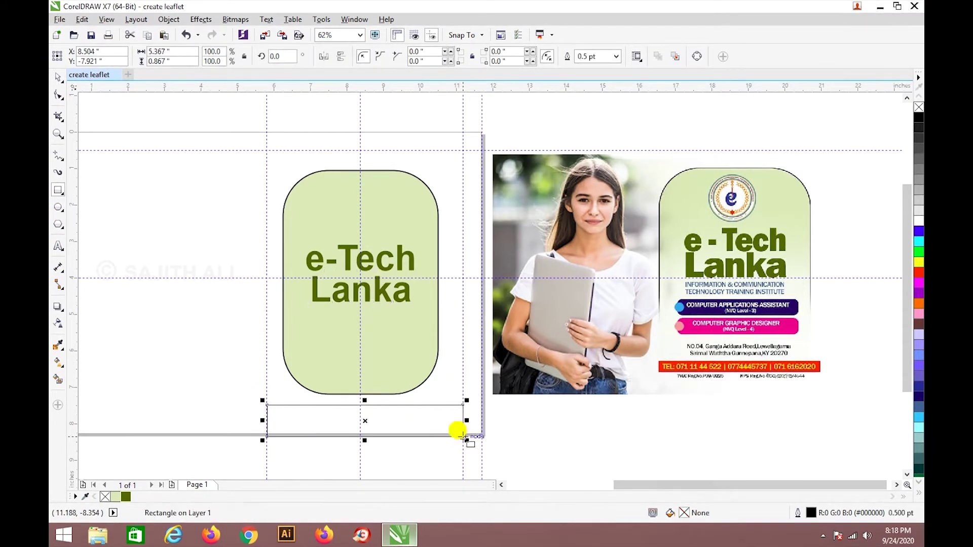
pyautogui.click(68, 82)
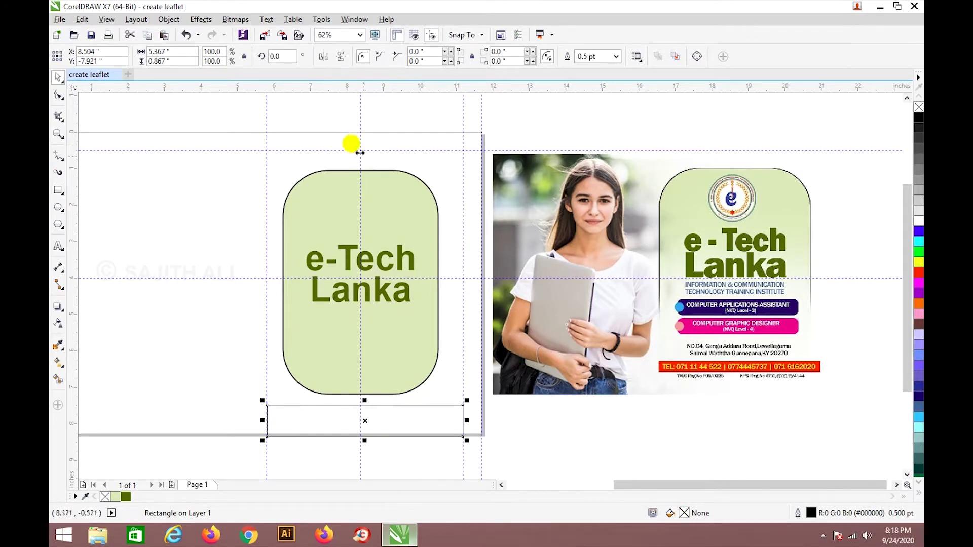
pyautogui.click(387, 182)
pyautogui.click(434, 435)
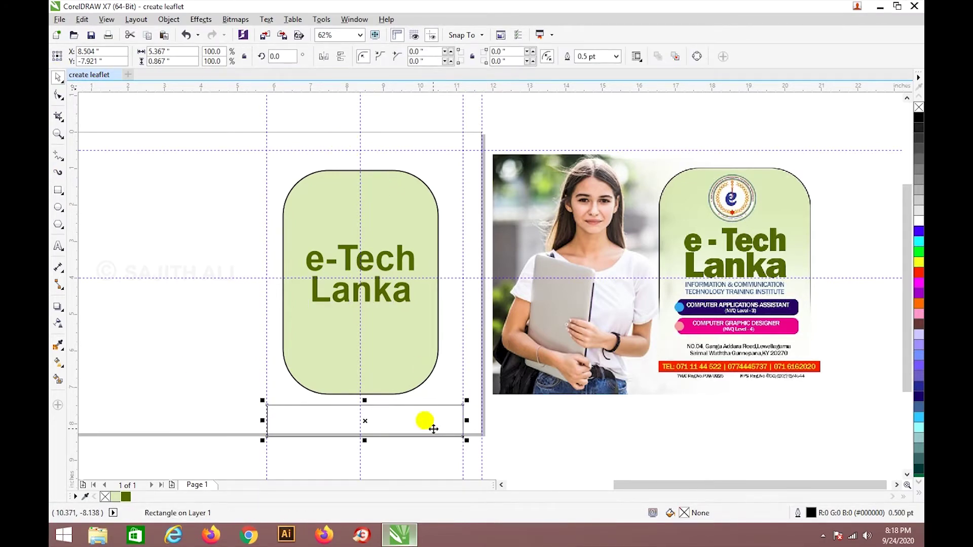
pyautogui.press('Delete')
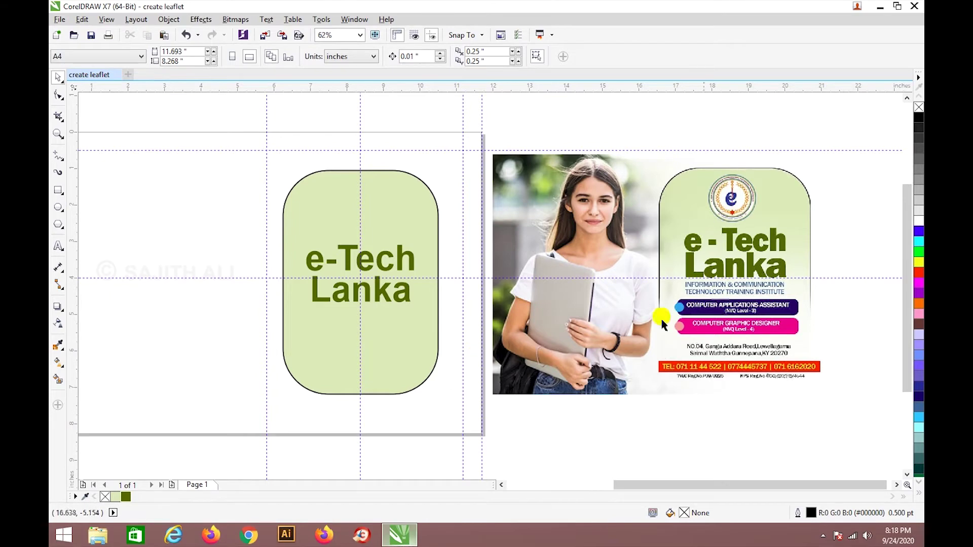
# Type the two-line text 'INFORMATION & COMMUNICATION TECHNOLOGY TRAINING INSTITUTE'.
pyautogui.click(58, 245)
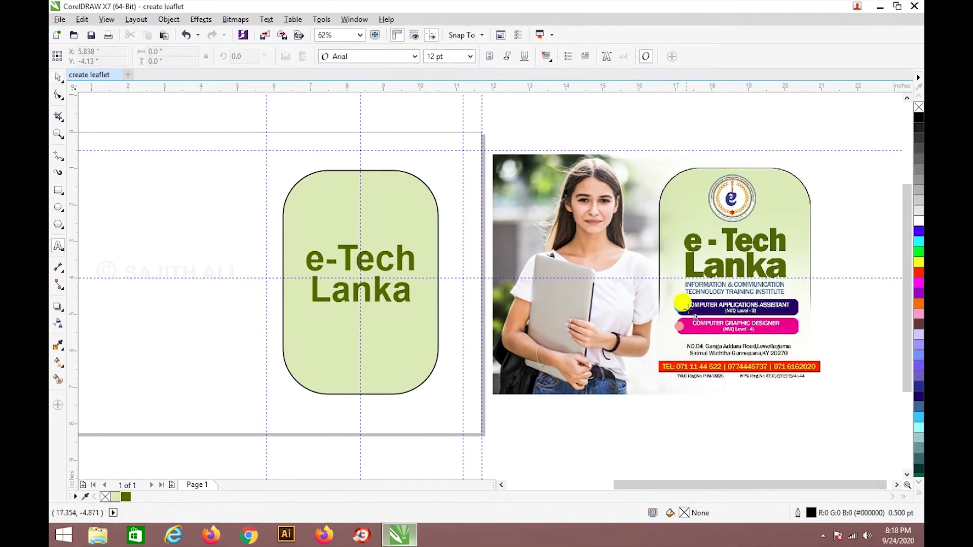
pyautogui.click(566, 433)
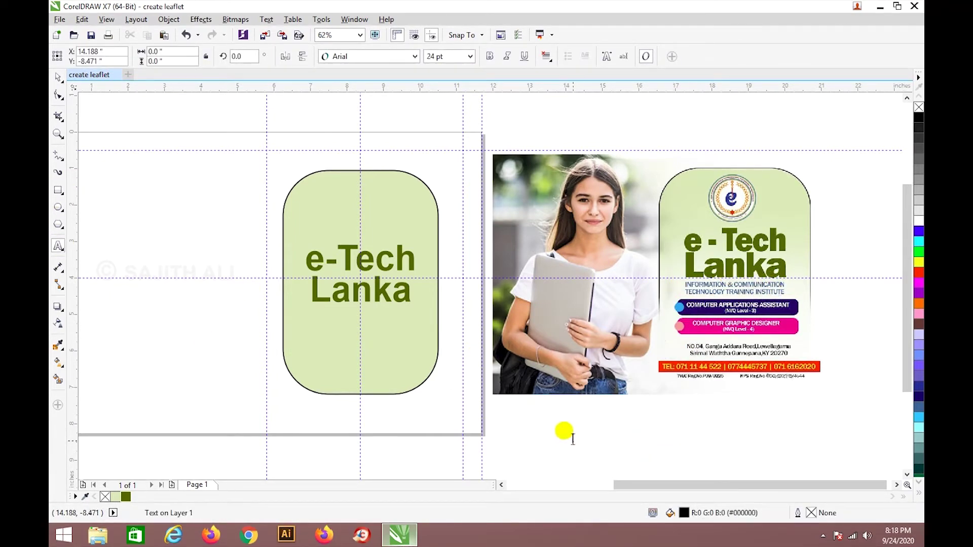
pyautogui.write('INFORMATION & COMMUNICATION')
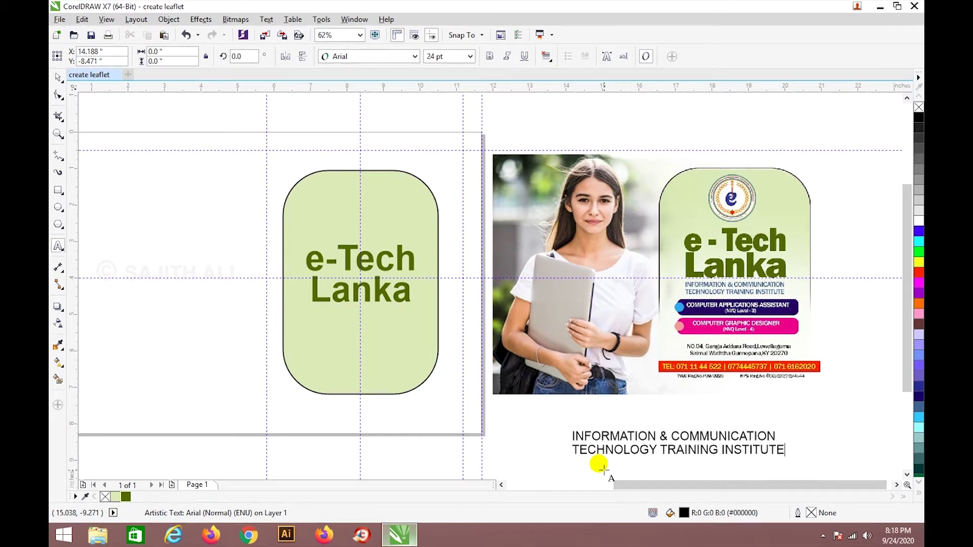
# Centre the institute text at 13 pt and move it under Lanka in the panel.
pyautogui.hotkey('ctrl', 'a')
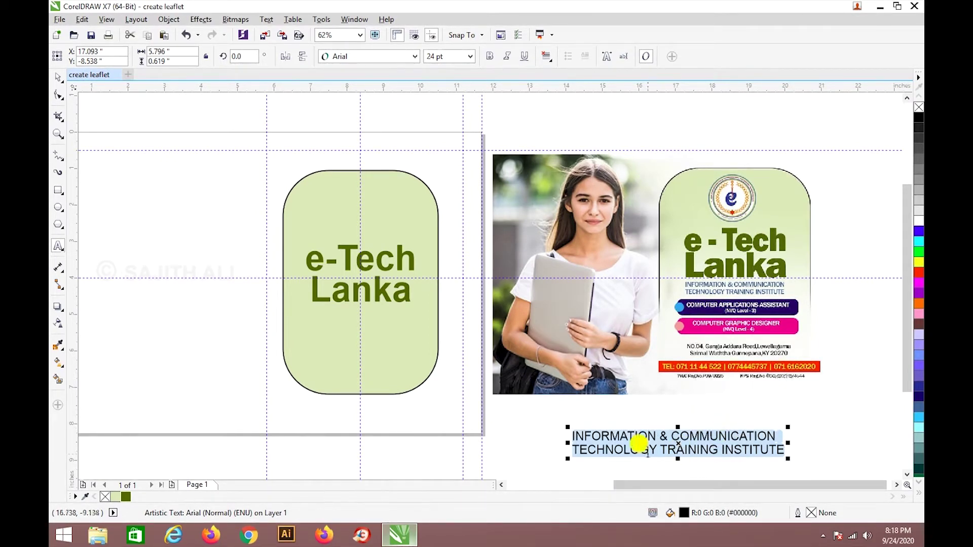
pyautogui.click(547, 57)
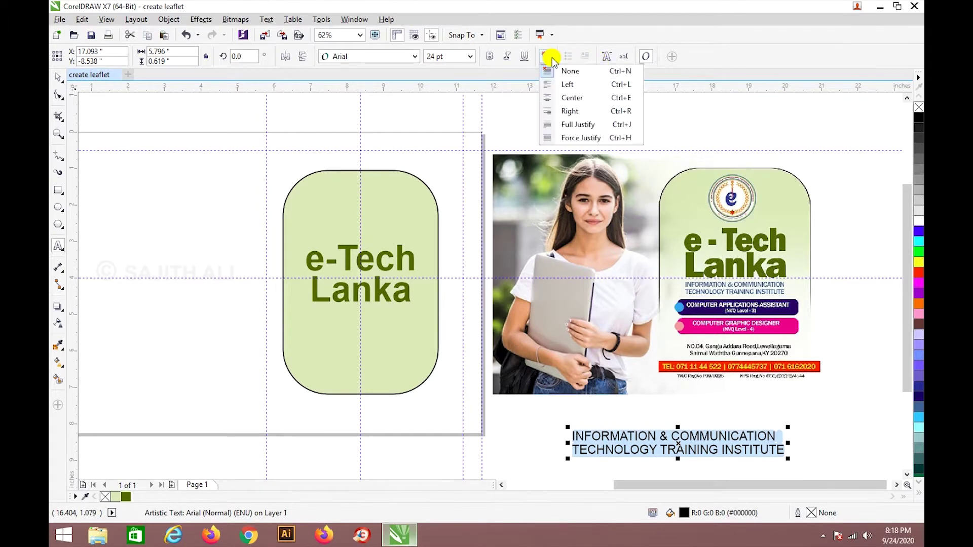
pyautogui.click(565, 96)
pyautogui.click(430, 56)
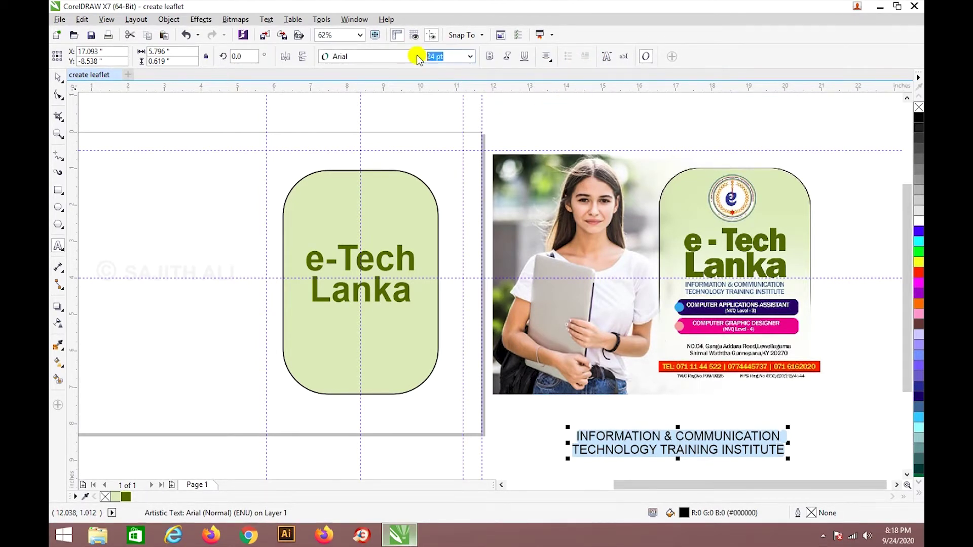
pyautogui.write('13')
pyautogui.press('Return')
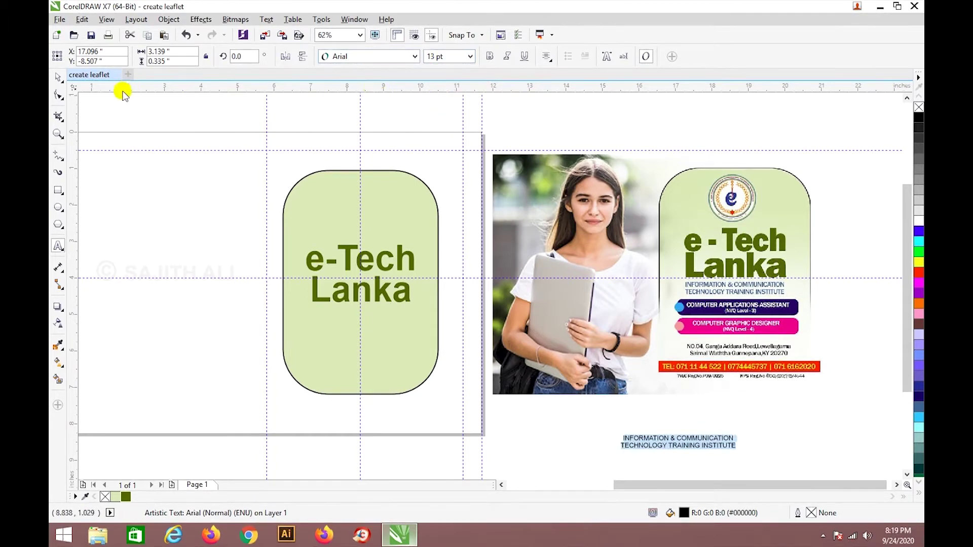
pyautogui.click(58, 78)
pyautogui.moveTo(719, 450); pyautogui.dragTo(398, 322)
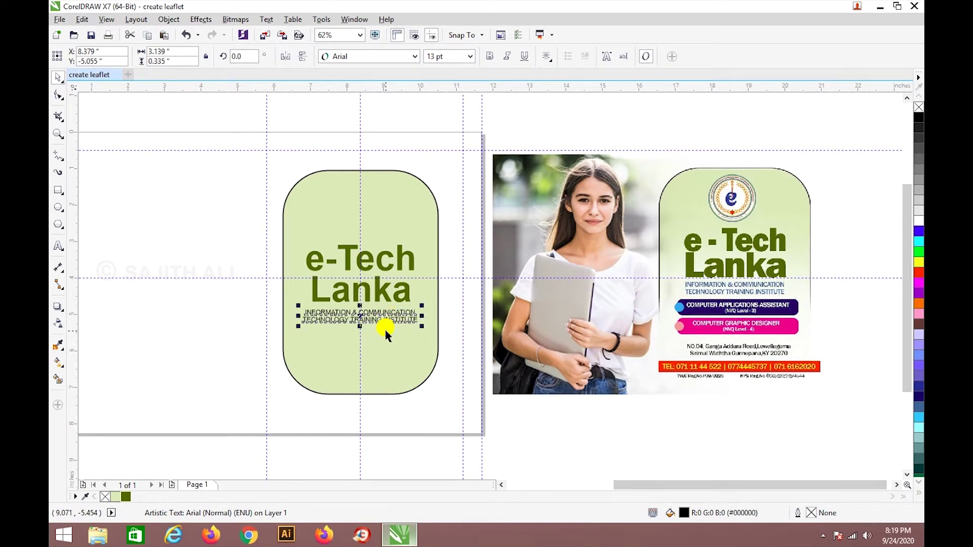
# Ungroup the green panel and the e-Tech Lanka title.
pyautogui.click(401, 278)
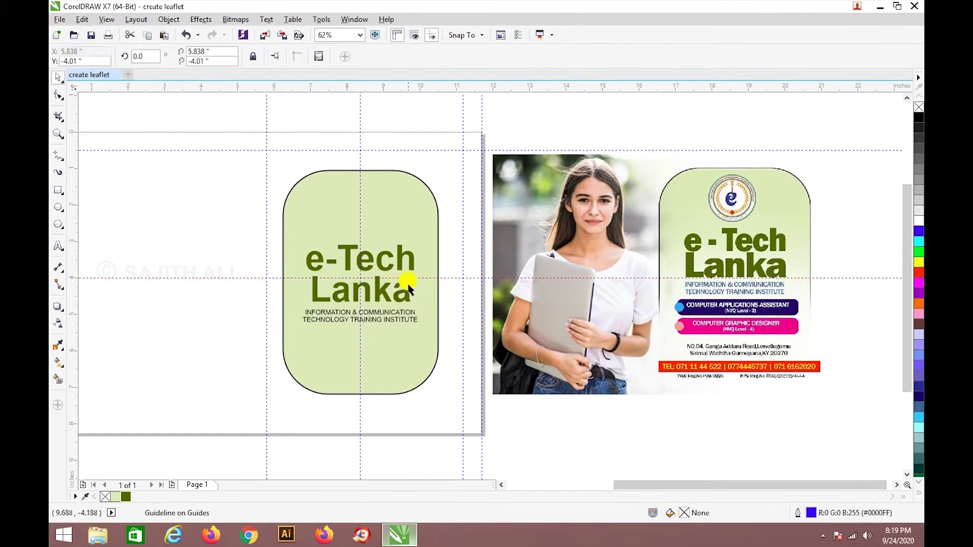
pyautogui.click(314, 282)
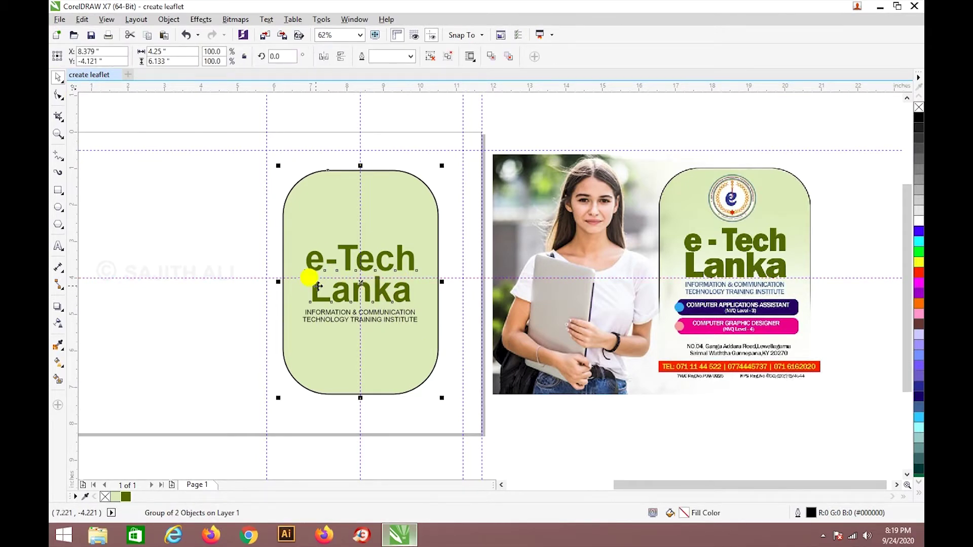
pyautogui.rightClick(402, 292)
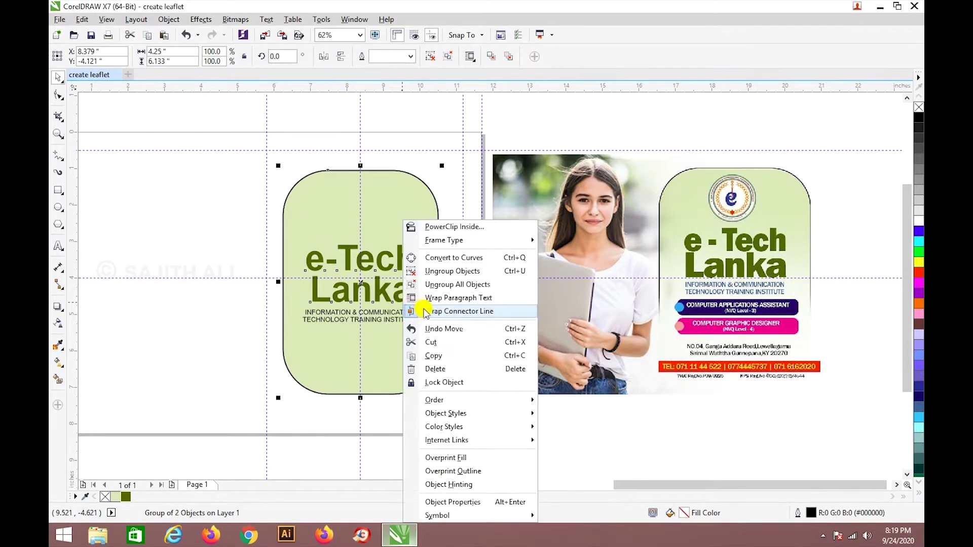
pyautogui.click(454, 273)
pyautogui.click(402, 294)
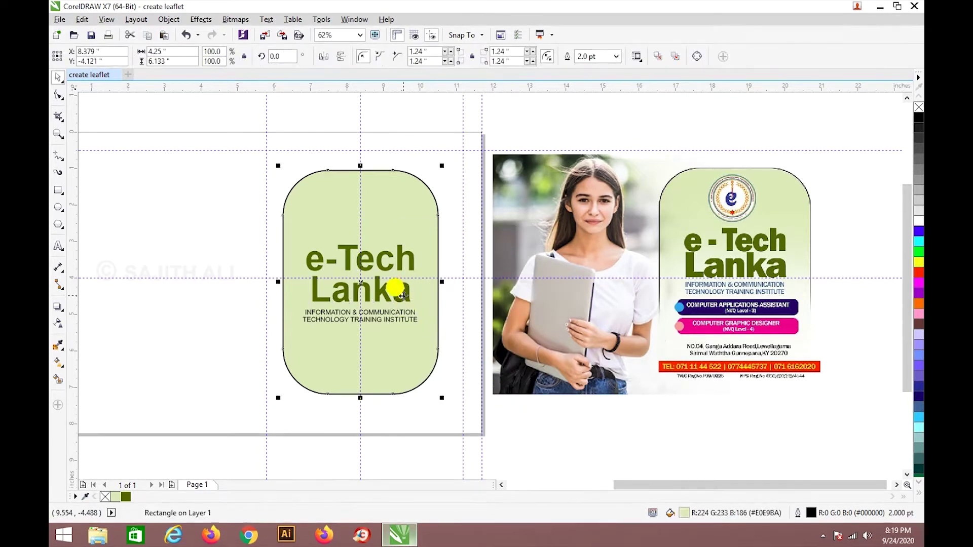
# Set the title to Arial Black and scale it down to about 64.8 pt.
pyautogui.click(408, 295)
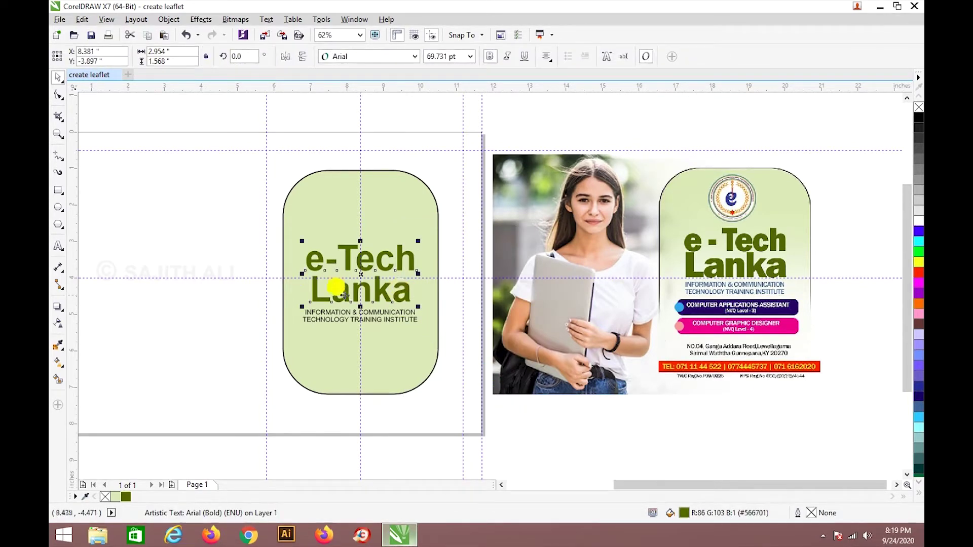
pyautogui.moveTo(302, 274); pyautogui.dragTo(296, 274)
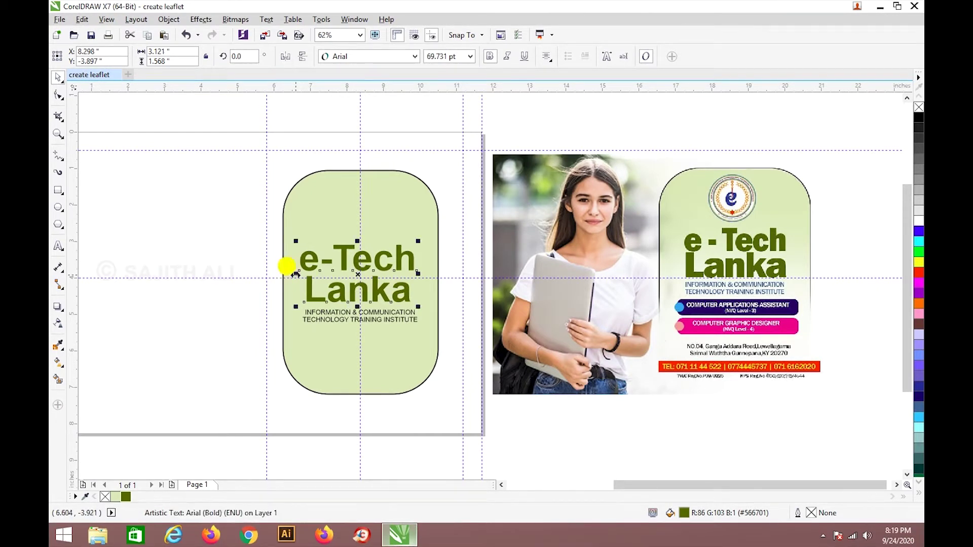
pyautogui.moveTo(418, 304); pyautogui.dragTo(422, 309)
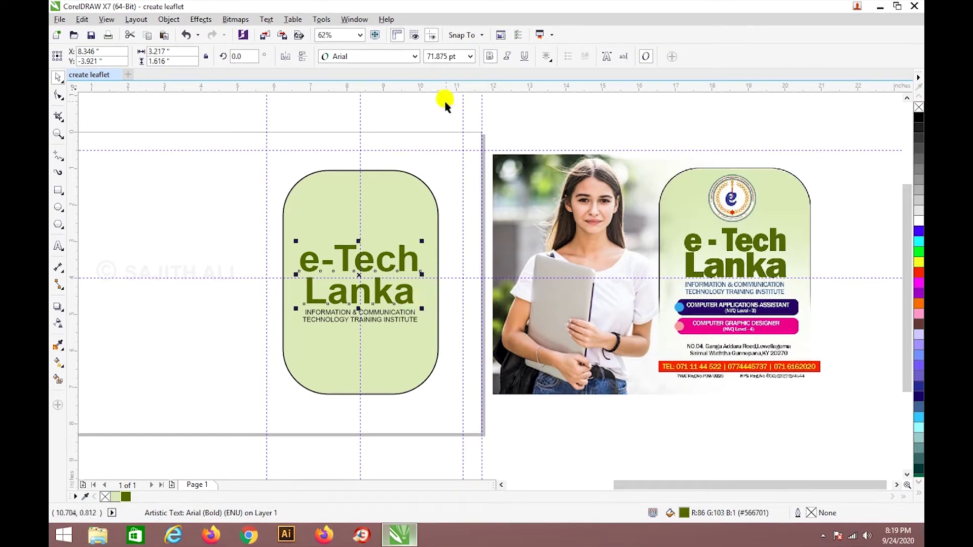
pyautogui.click(413, 57)
pyautogui.click(391, 89)
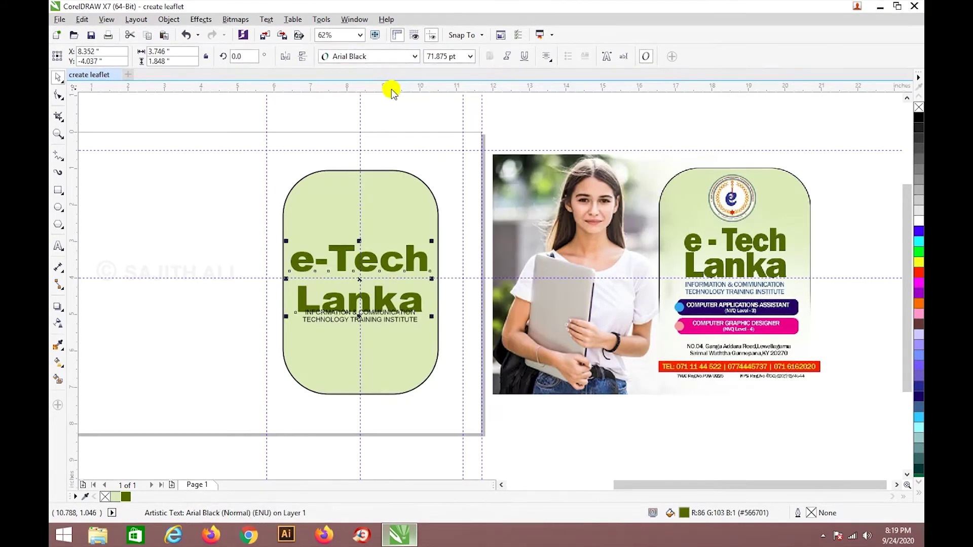
pyautogui.moveTo(431, 317); pyautogui.dragTo(425, 313)
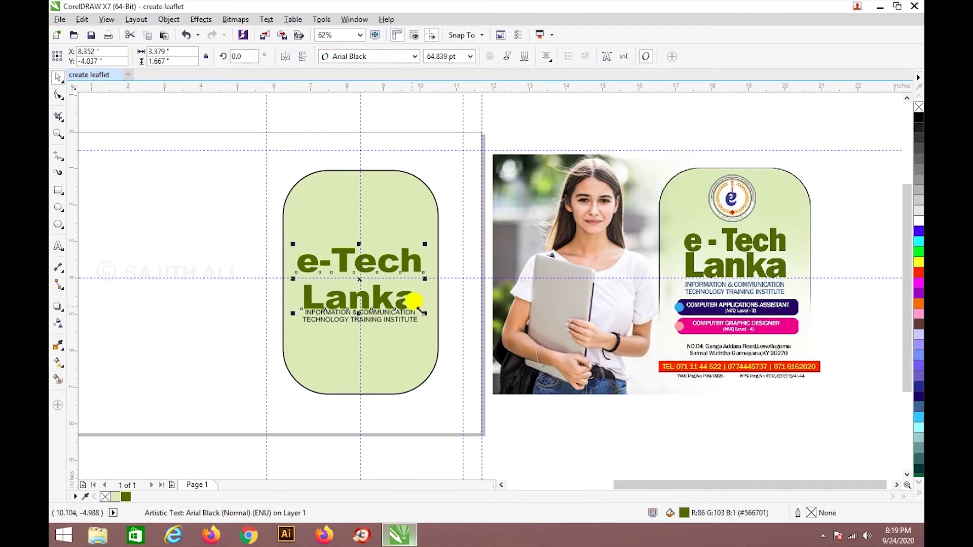
# Tighten the spacing between e-Tech and Lanka and make the subtitle bold.
pyautogui.click(58, 94)
pyautogui.moveTo(294, 314); pyautogui.dragTo(299, 299)
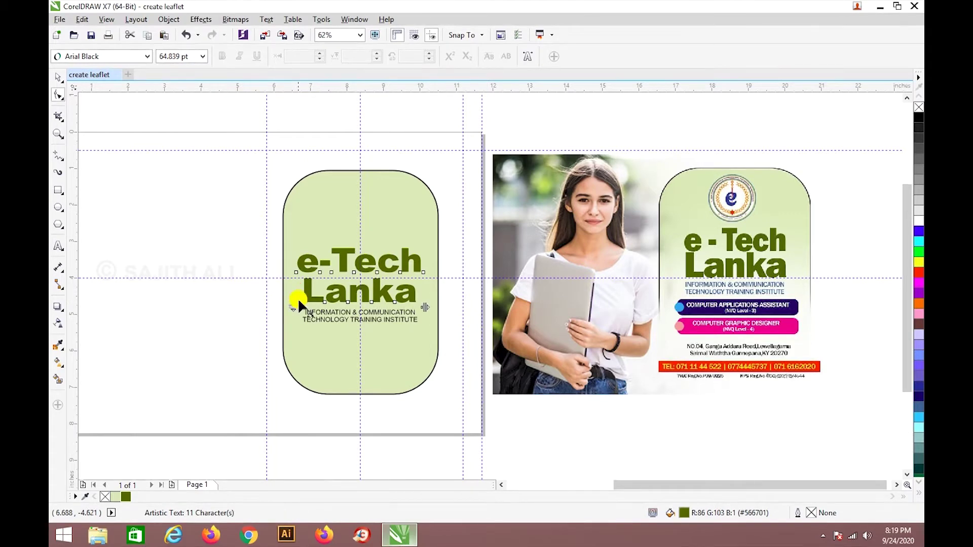
pyautogui.click(59, 78)
pyautogui.click(374, 315)
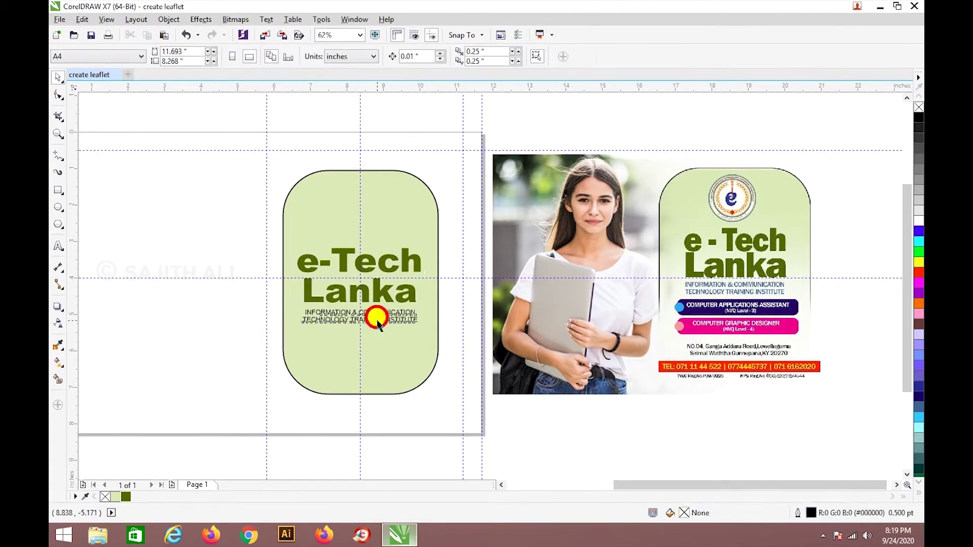
pyautogui.click(490, 56)
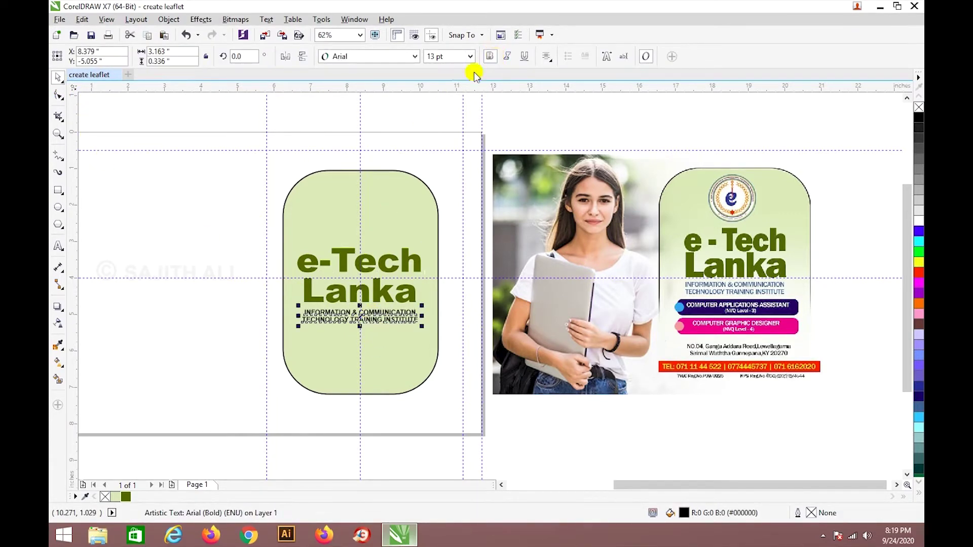
# Change a document palette swatch to azure blue #0099FF in the RGB model.
pyautogui.doubleClick(125, 497)
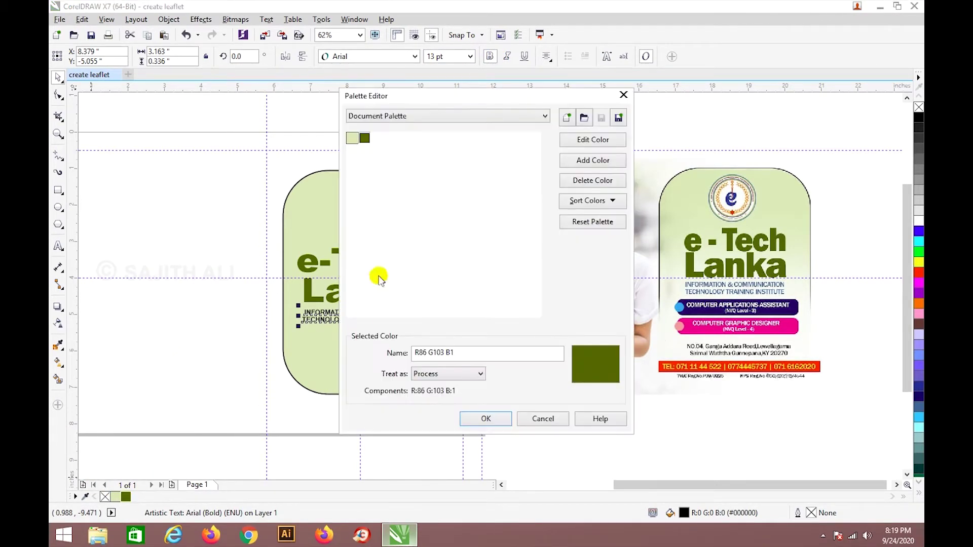
pyautogui.click(593, 144)
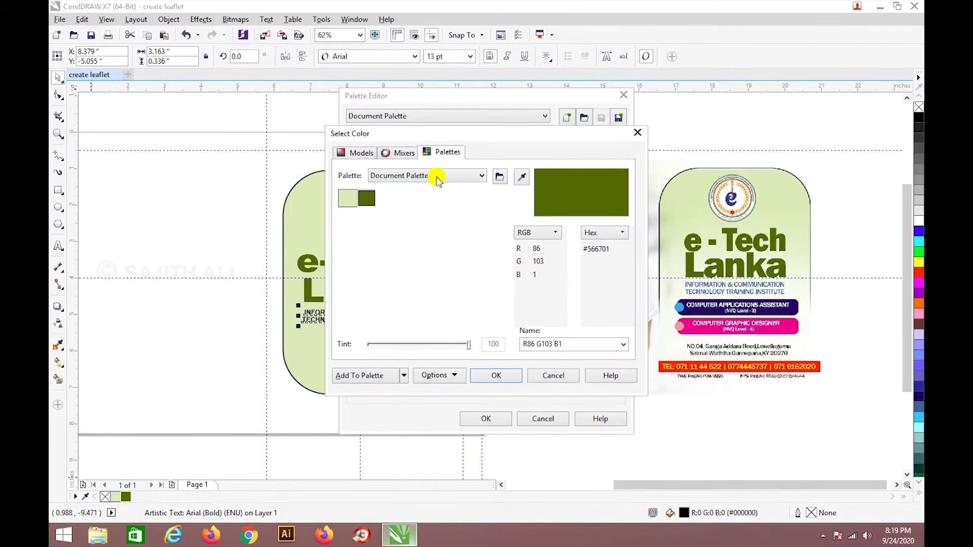
pyautogui.click(403, 153)
pyautogui.click(361, 153)
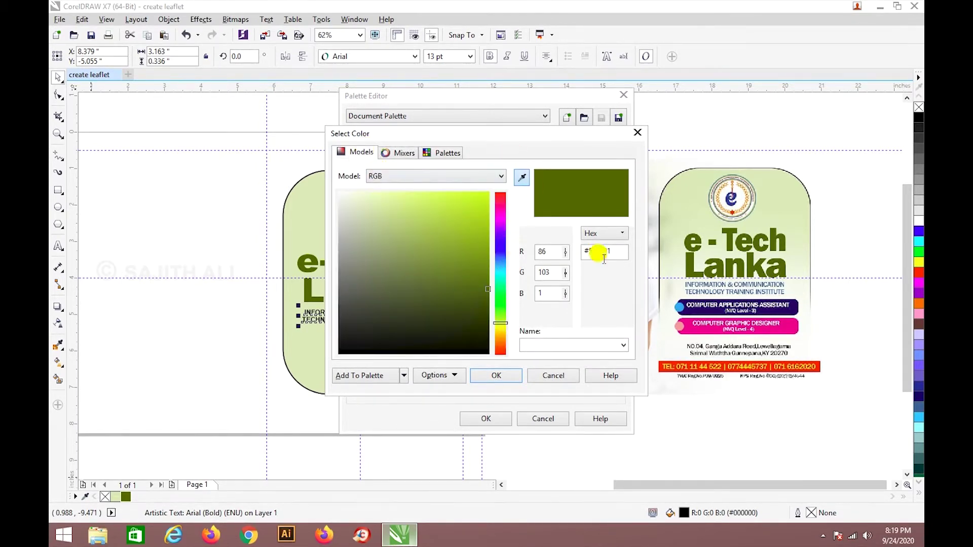
pyautogui.click(496, 252)
pyautogui.click(500, 268)
pyautogui.moveTo(476, 230); pyautogui.dragTo(489, 178)
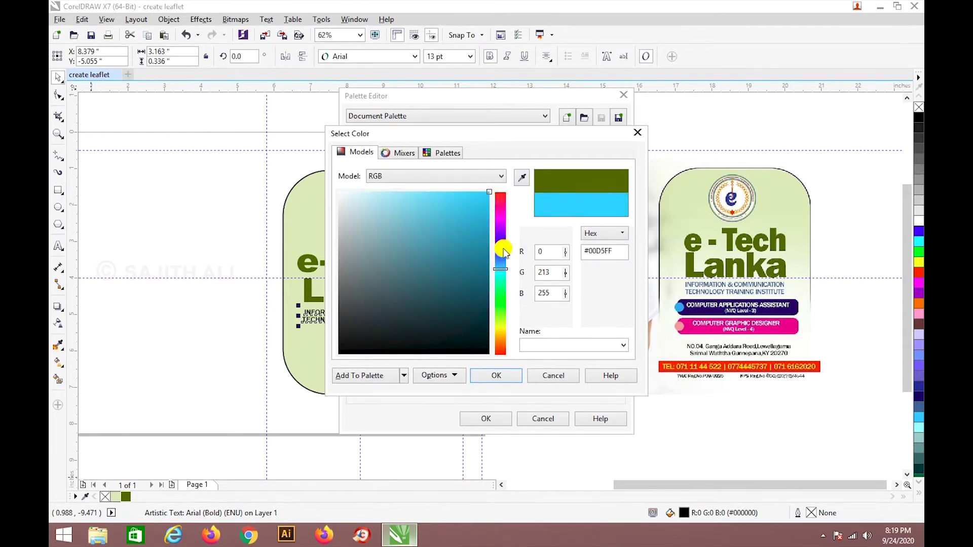
pyautogui.click(502, 262)
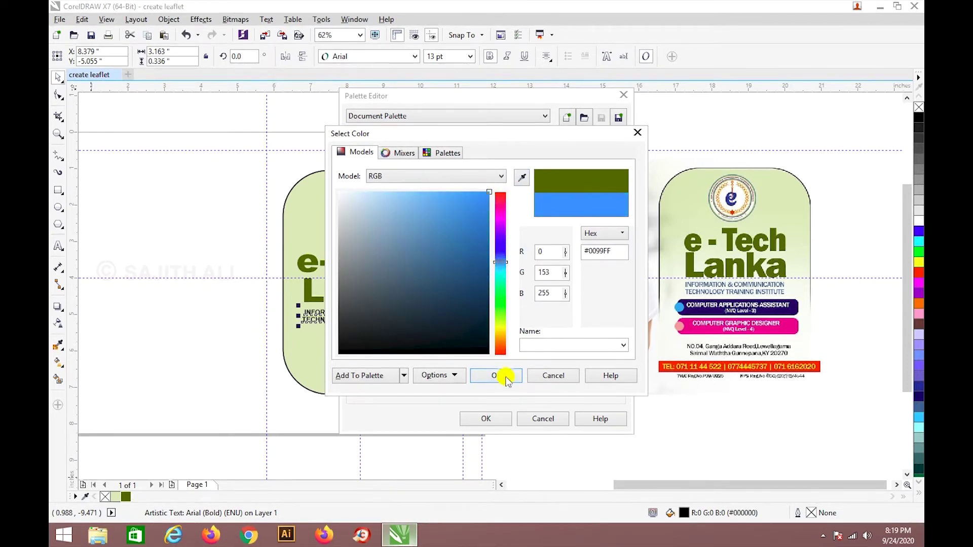
pyautogui.click(496, 375)
pyautogui.click(502, 419)
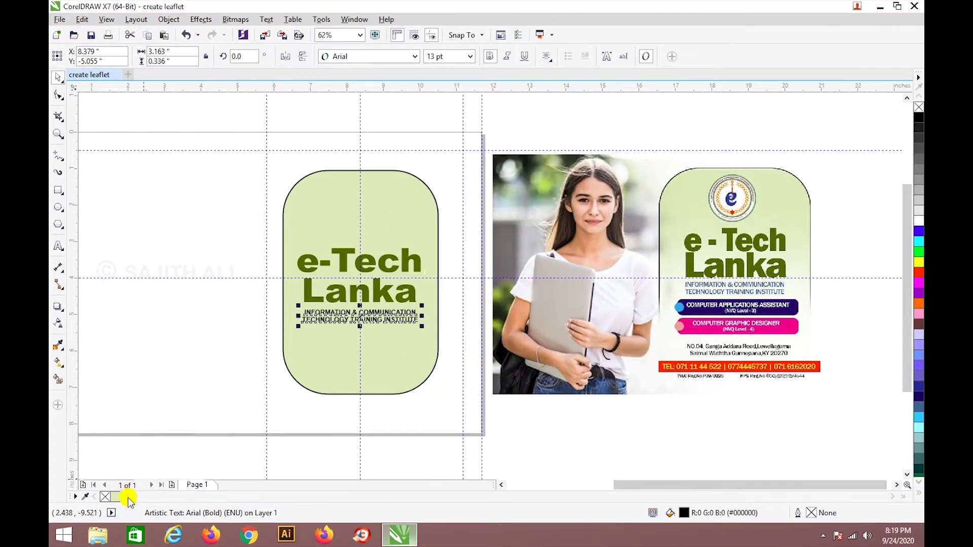
# Colour the institute subtitle with the new blue swatch.
pyautogui.moveTo(317, 319); pyautogui.dragTo(320, 325)
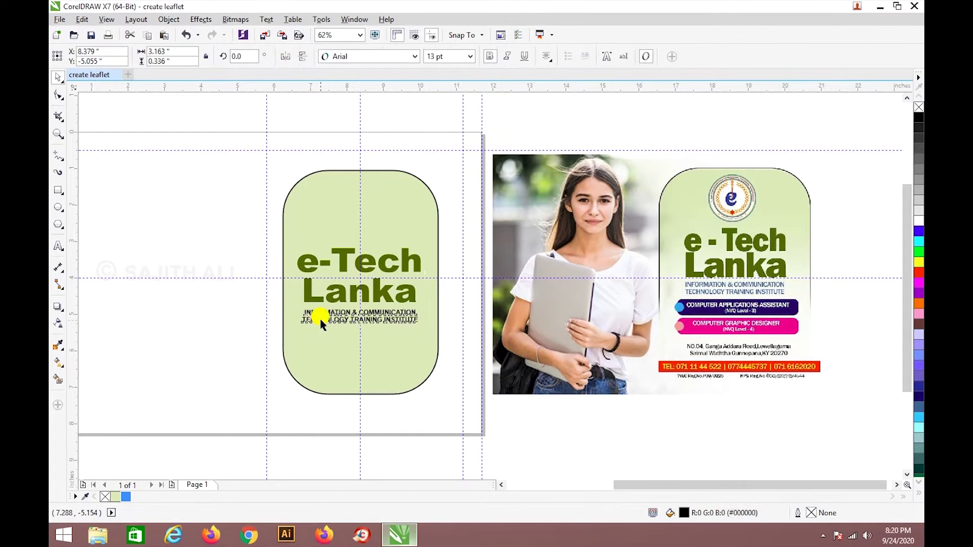
pyautogui.click(125, 496)
pyautogui.click(173, 334)
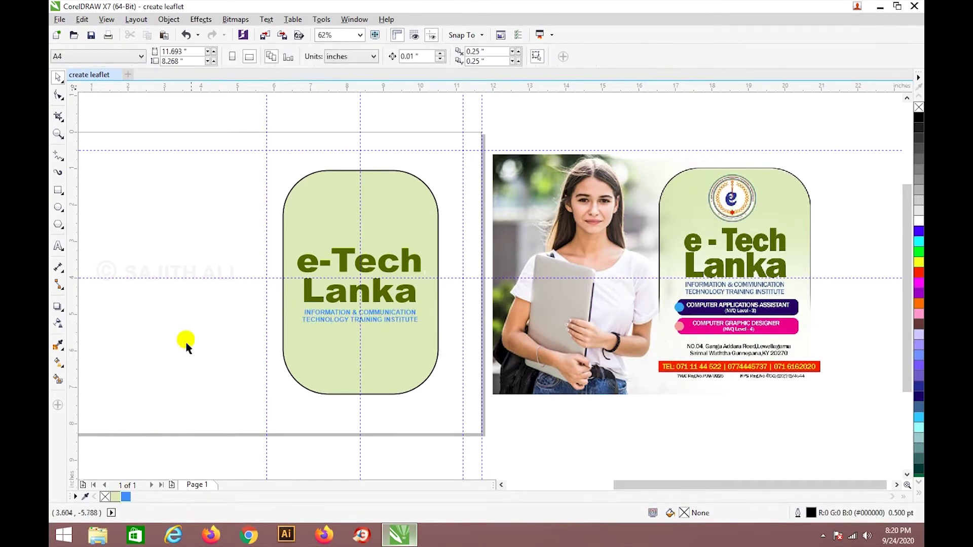
pyautogui.scroll(2, 356, 388)
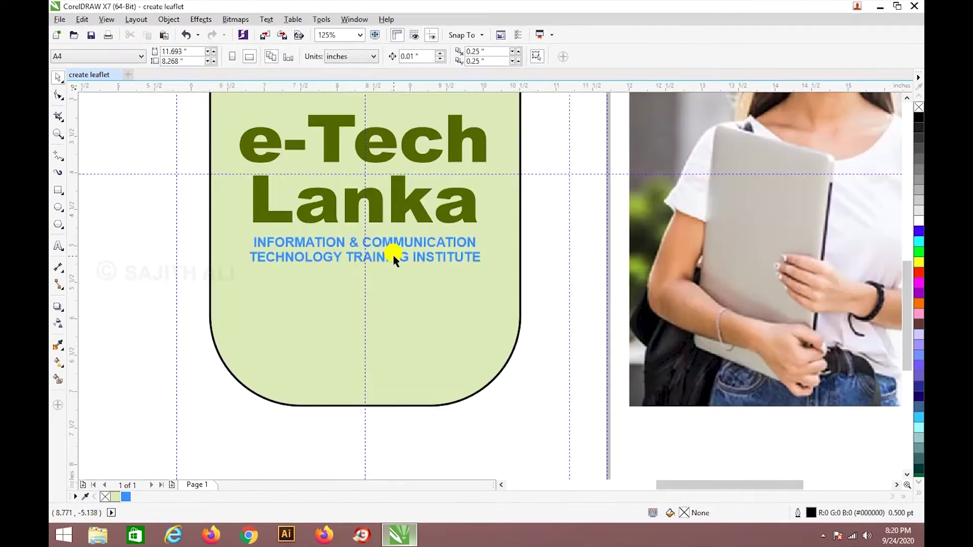
pyautogui.scroll(-2, 395, 259)
# Darken the blue swatch to R6 G100 B163 (#0664A3).
pyautogui.click(405, 260)
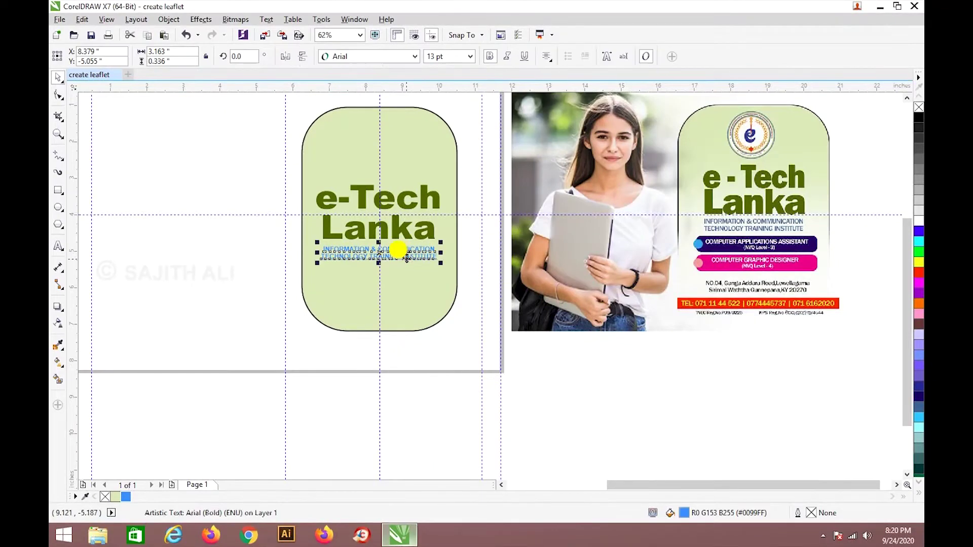
pyautogui.doubleClick(126, 497)
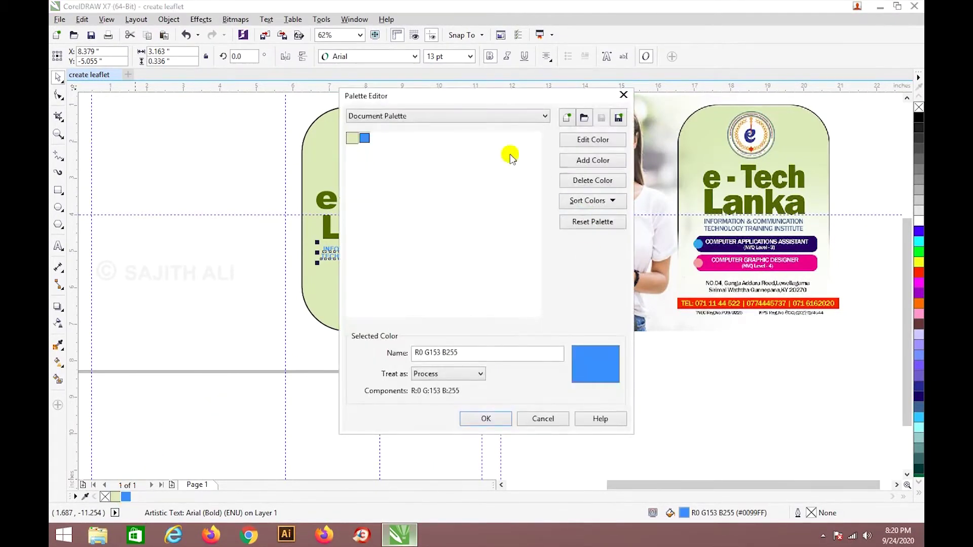
pyautogui.click(563, 139)
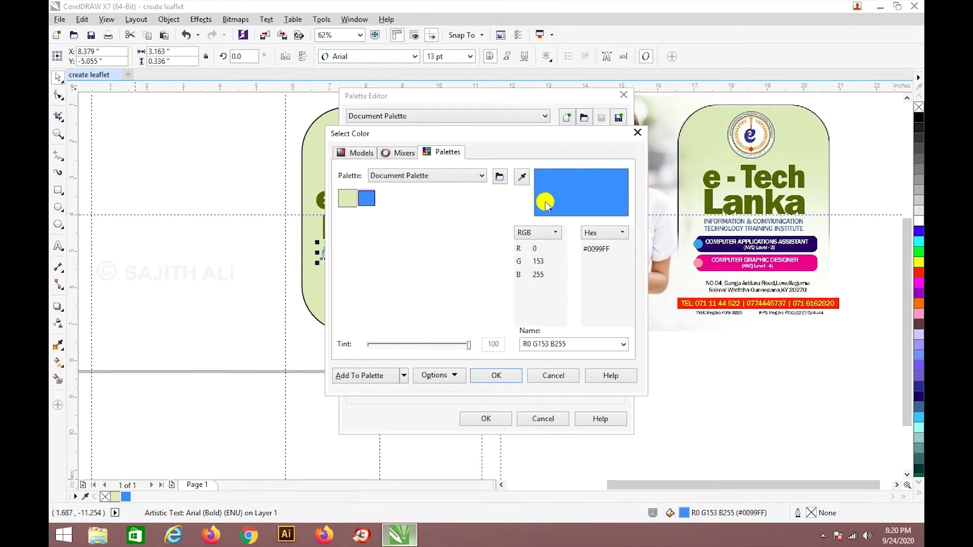
pyautogui.click(360, 152)
pyautogui.moveTo(482, 236); pyautogui.dragTo(483, 251)
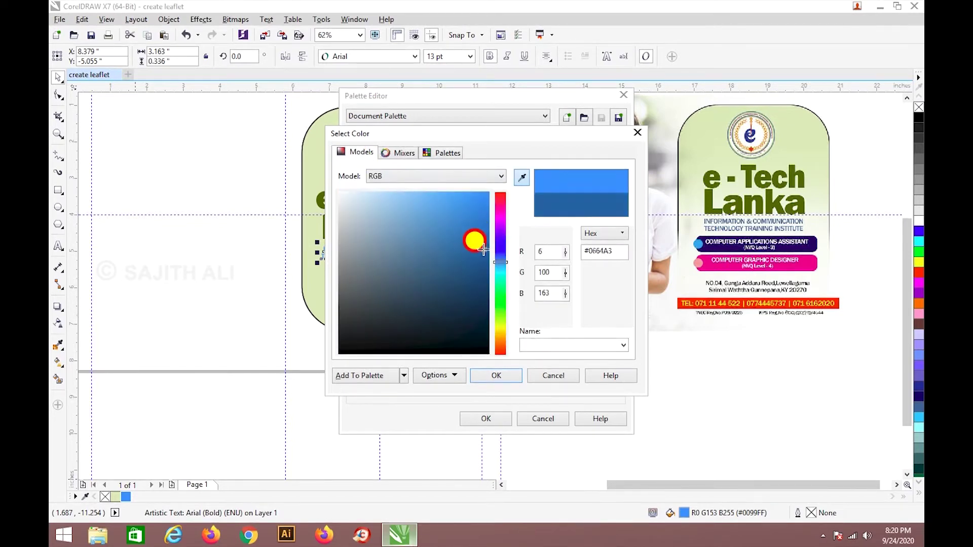
pyautogui.click(495, 378)
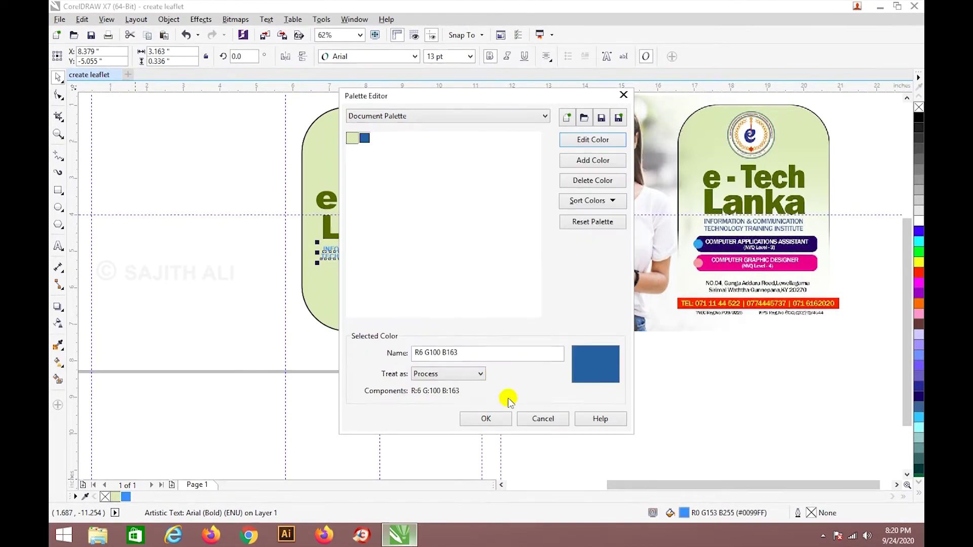
pyautogui.click(497, 416)
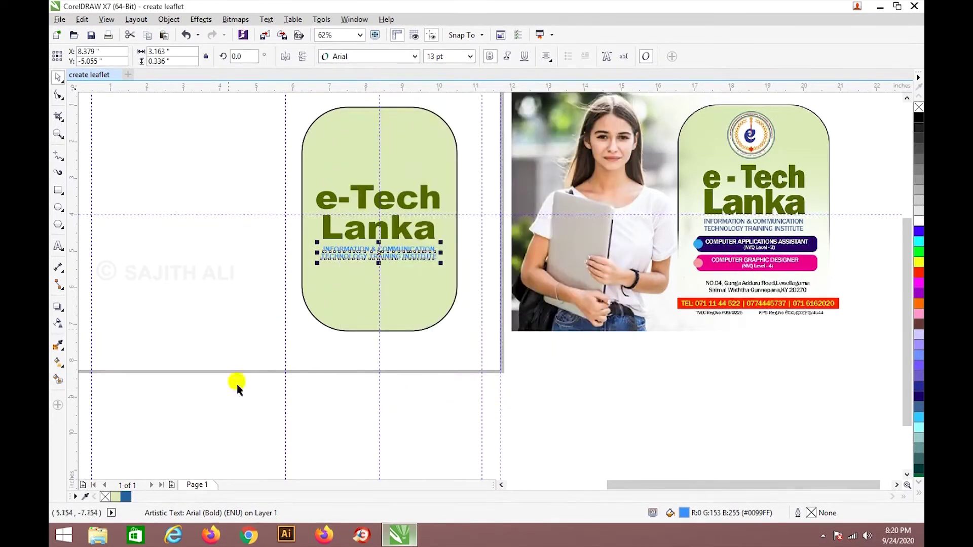
pyautogui.click(208, 343)
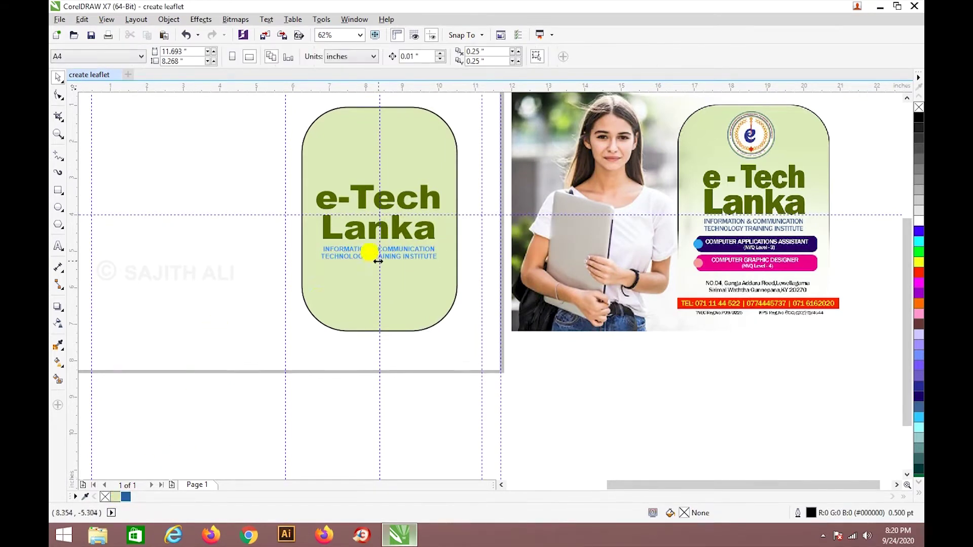
# Apply the darker blue to the subtitle and select the green panel, undoing a trial move.
pyautogui.click(365, 251)
pyautogui.click(126, 497)
pyautogui.click(195, 316)
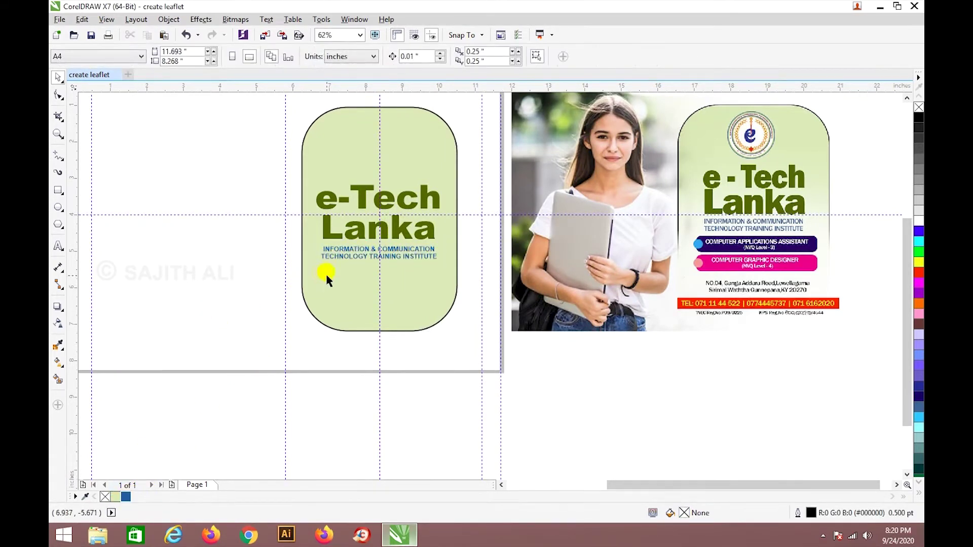
pyautogui.click(59, 193)
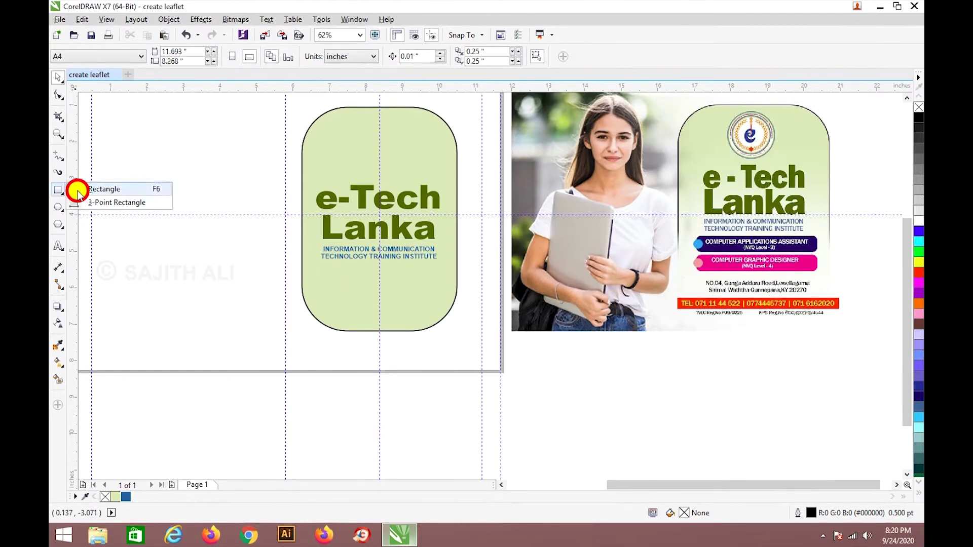
pyautogui.click(78, 193)
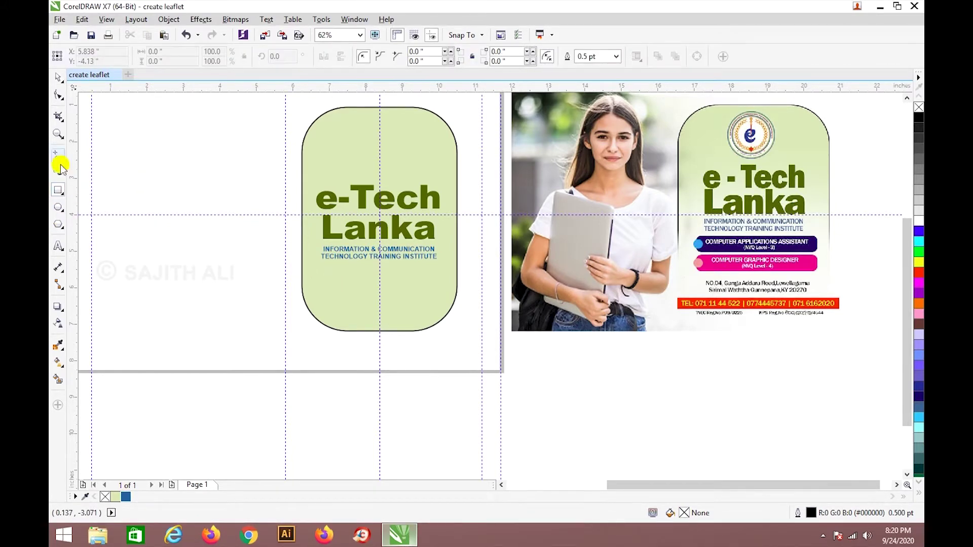
pyautogui.click(58, 77)
pyautogui.click(400, 298)
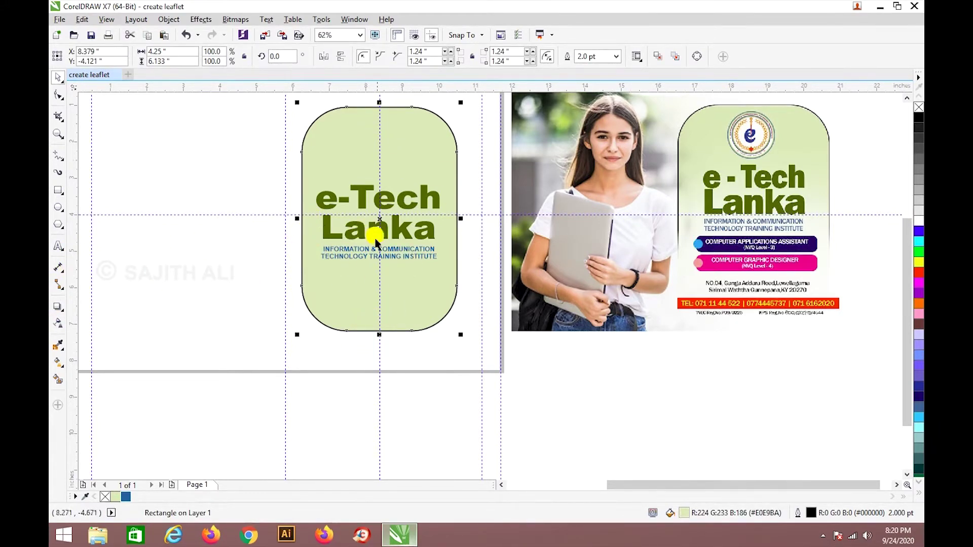
pyautogui.moveTo(433, 306); pyautogui.dragTo(242, 301)
pyautogui.hotkey('ctrl', 'z')
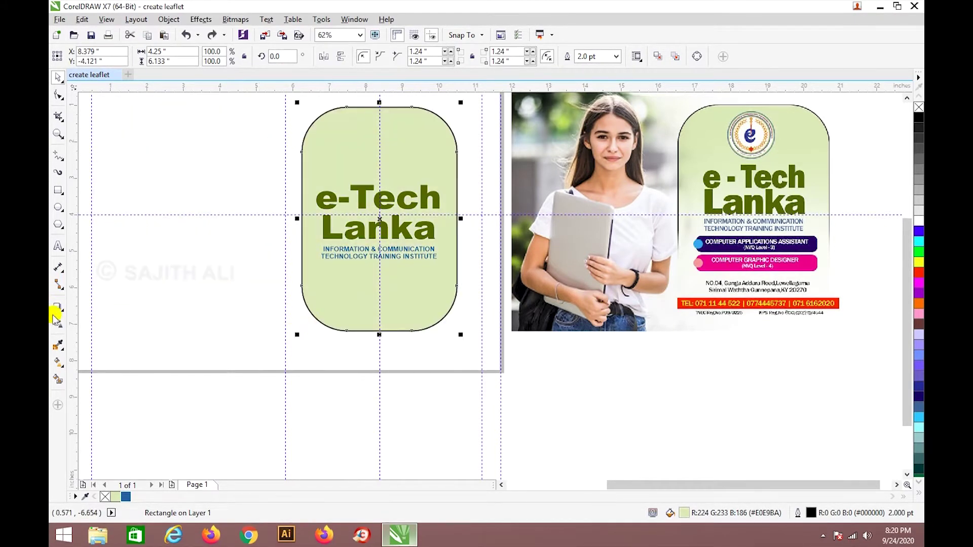
# Try several linear transparency fades on the green panel, undoing each.
pyautogui.click(58, 327)
pyautogui.moveTo(363, 371); pyautogui.dragTo(369, 226)
pyautogui.hotkey('ctrl', 'z')
pyautogui.moveTo(370, 136); pyautogui.dragTo(372, 341)
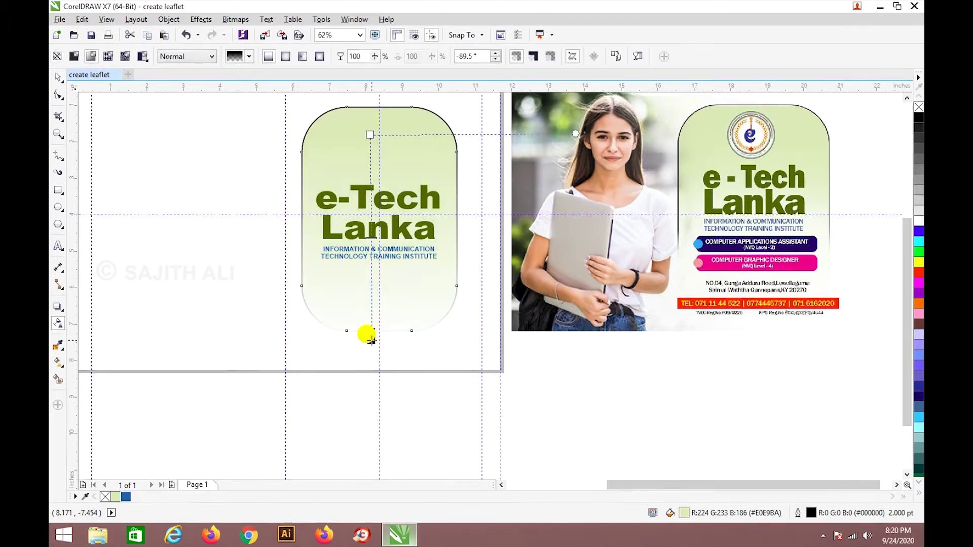
pyautogui.hotkey('ctrl', 'z')
pyautogui.moveTo(368, 110); pyautogui.dragTo(373, 331)
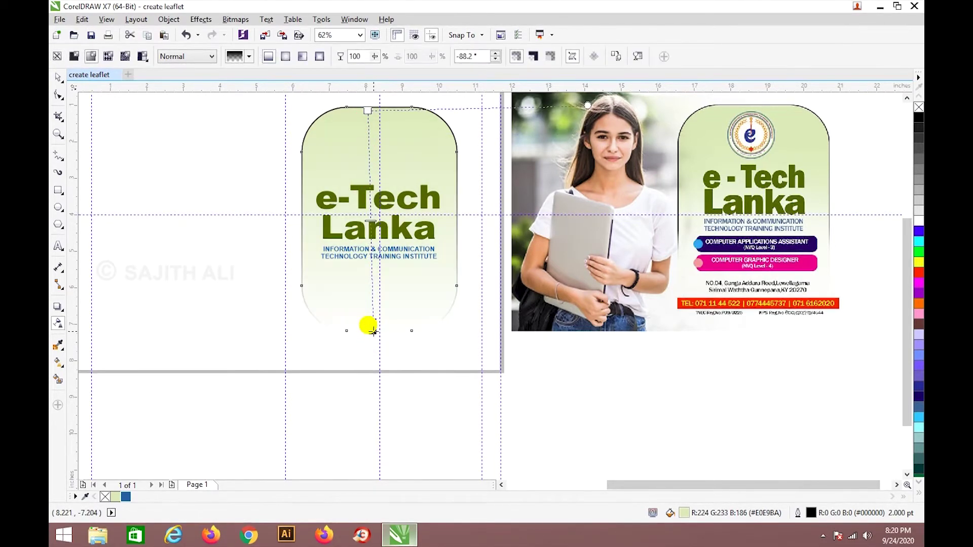
pyautogui.hotkey('ctrl', 'z')
pyautogui.moveTo(391, 100); pyautogui.dragTo(391, 295)
pyautogui.press('space')
pyautogui.click(387, 359)
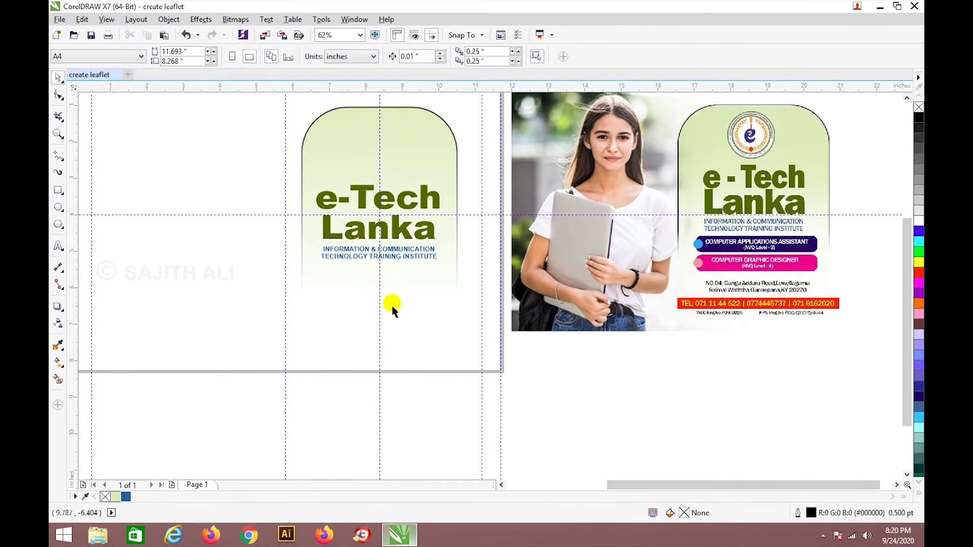
pyautogui.hotkey('ctrl', 'z')
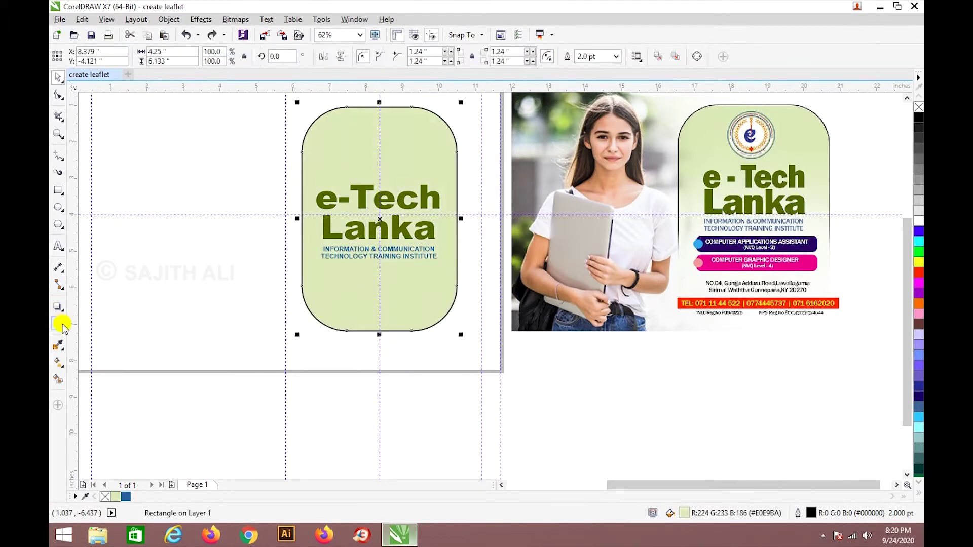
# Apply a linear top-down fade so the panel's lower part turns transparent.
pyautogui.click(60, 325)
pyautogui.moveTo(367, 105); pyautogui.dragTo(364, 344)
pyautogui.hotkey('ctrl', 'z')
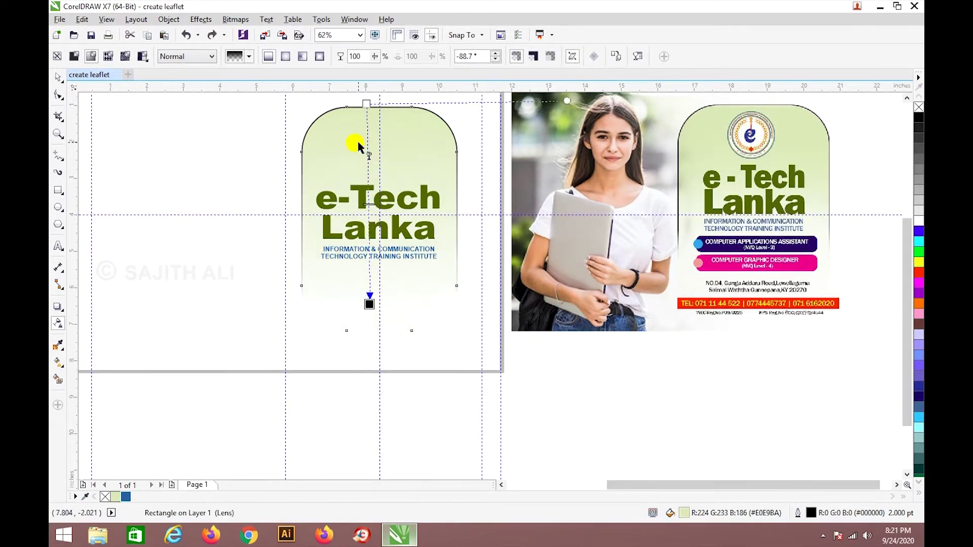
pyautogui.hotkey('ctrl', 'z')
pyautogui.moveTo(357, 133); pyautogui.dragTo(362, 373)
pyautogui.hotkey('ctrl', 'z')
pyautogui.moveTo(360, 97); pyautogui.dragTo(360, 181)
pyautogui.hotkey('ctrl', 'z')
pyautogui.moveTo(361, 117); pyautogui.dragTo(360, 222)
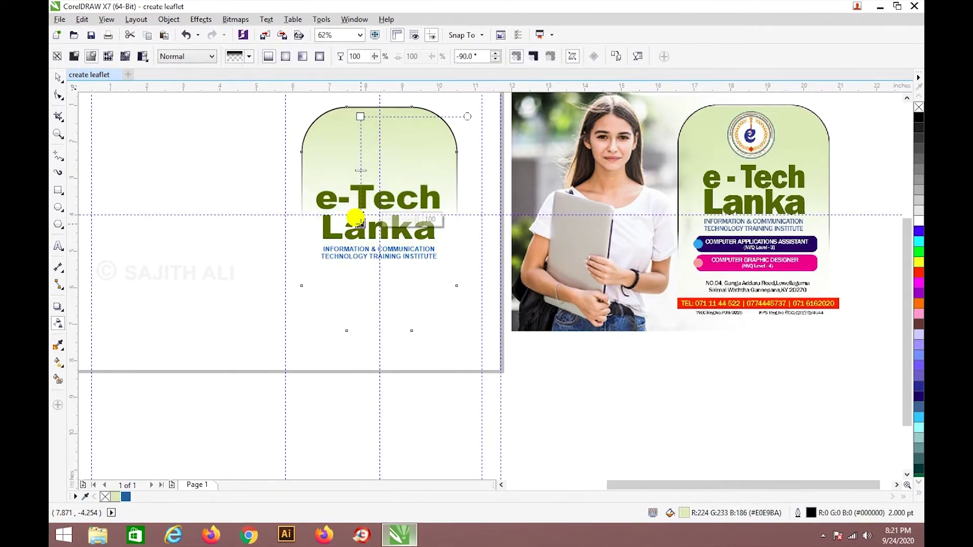
pyautogui.hotkey('ctrl', 'z')
pyautogui.moveTo(351, 143); pyautogui.dragTo(352, 273)
pyautogui.click(58, 76)
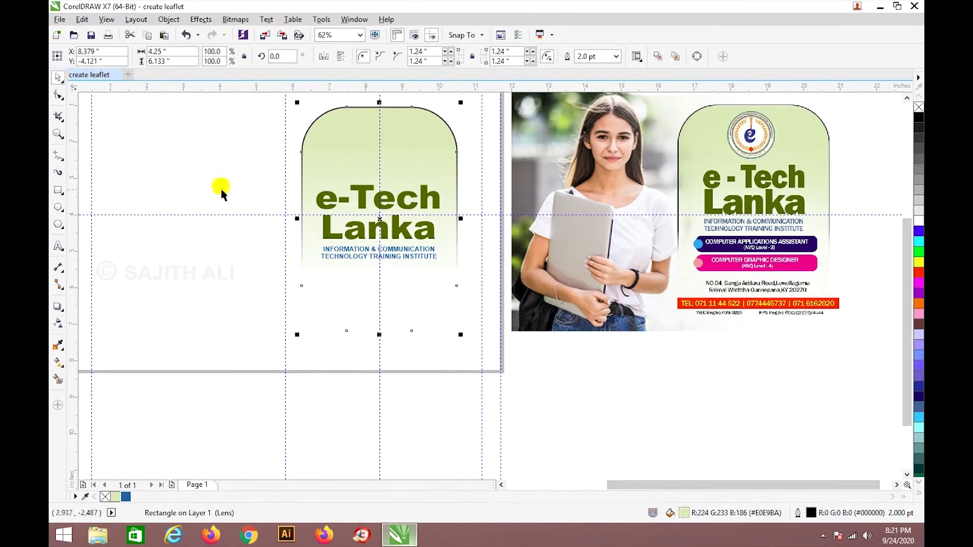
pyautogui.click(397, 358)
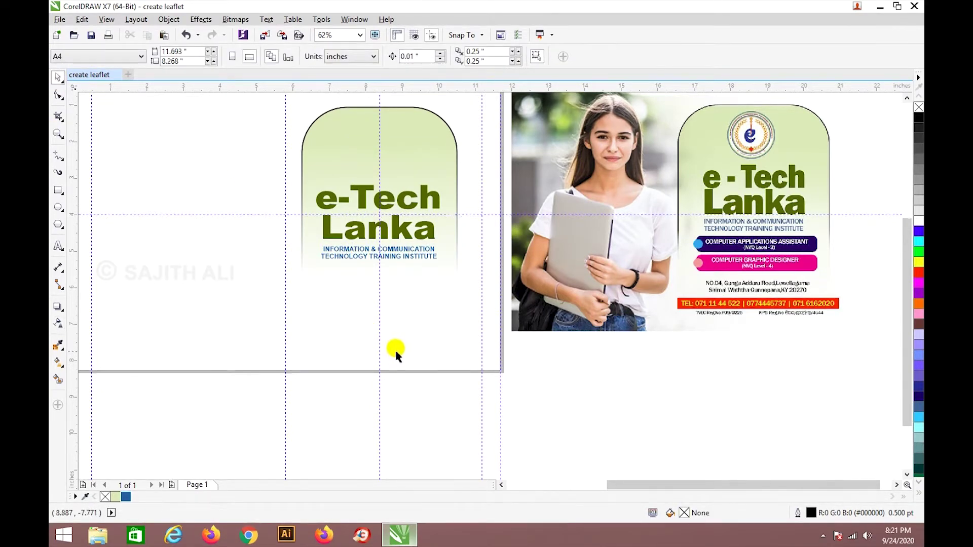
# Draw a thin bar below the institute text and fill it with the reference bar's dark purple.
pyautogui.click(58, 191)
pyautogui.click(81, 189)
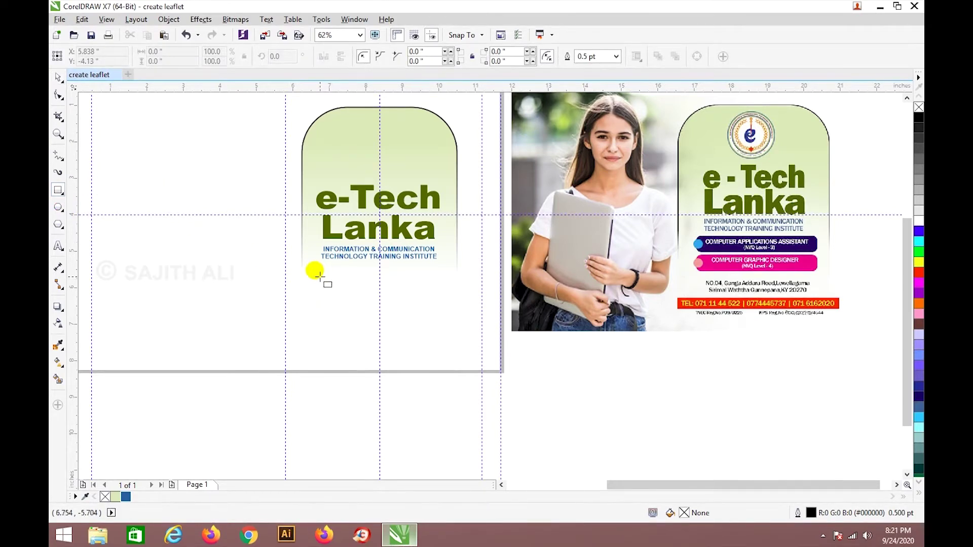
pyautogui.moveTo(317, 272); pyautogui.dragTo(444, 291)
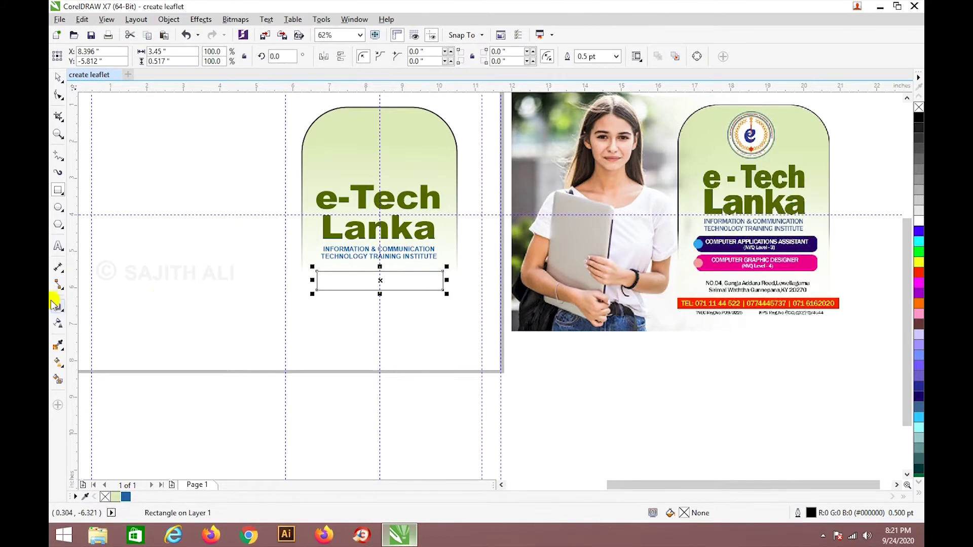
pyautogui.click(58, 345)
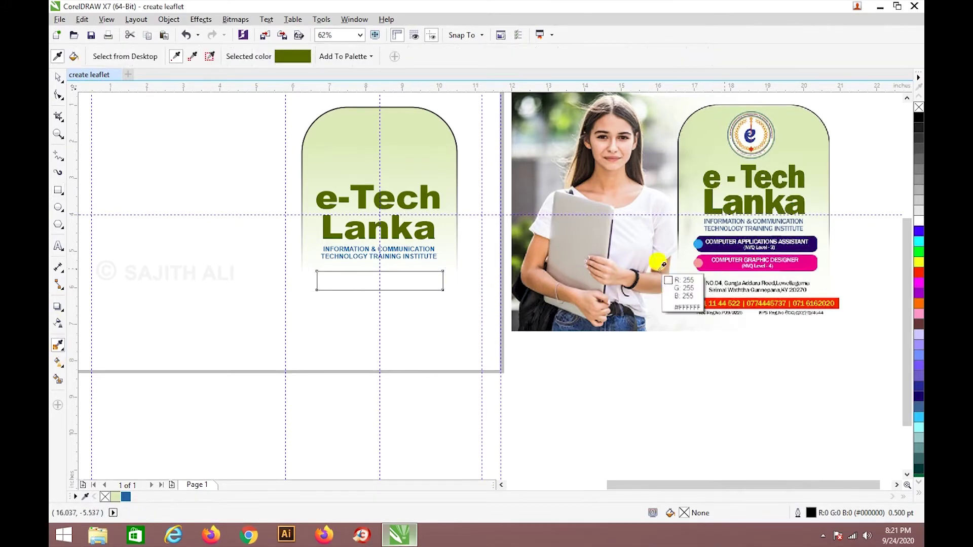
pyautogui.click(807, 233)
pyautogui.click(380, 283)
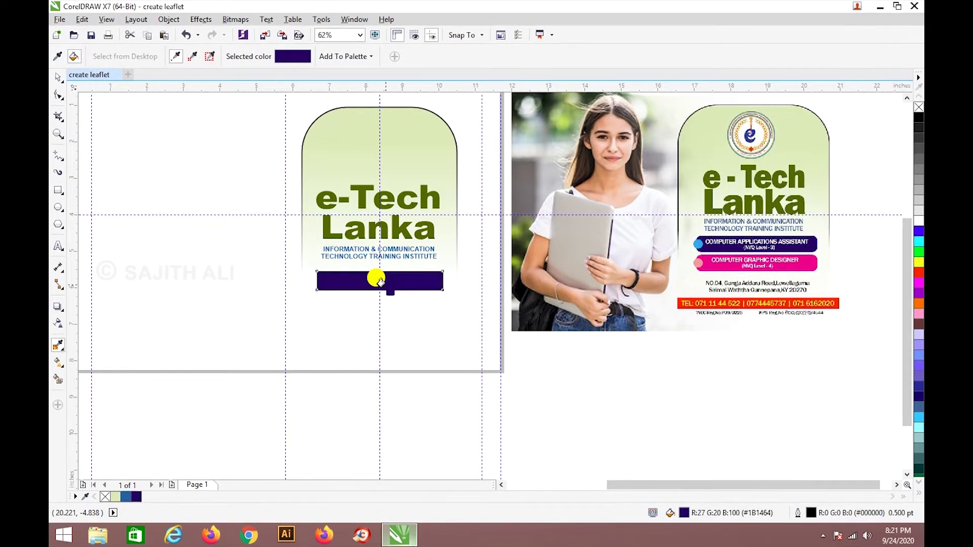
# Try corner radii of 5 and then 2 on the purple bar in the property bar.
pyautogui.click(59, 77)
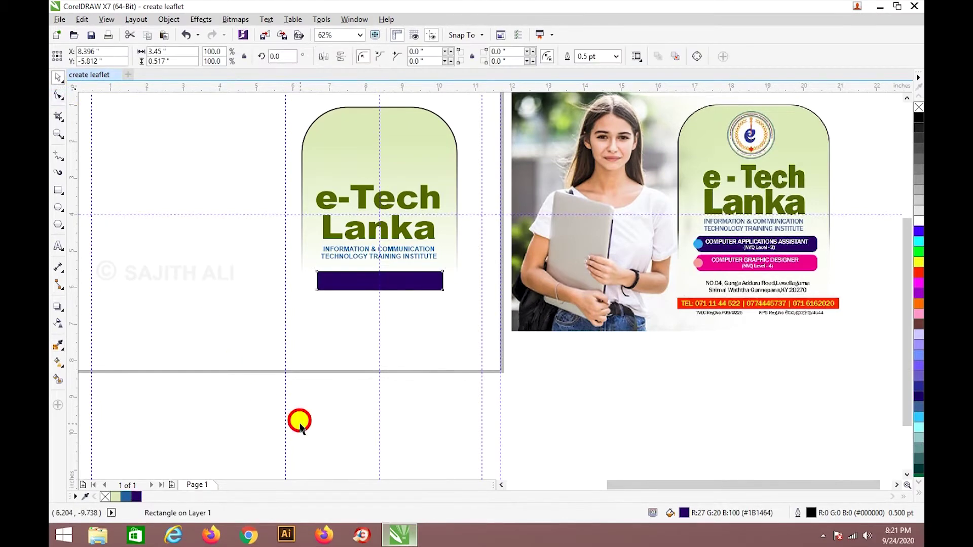
pyautogui.click(323, 278)
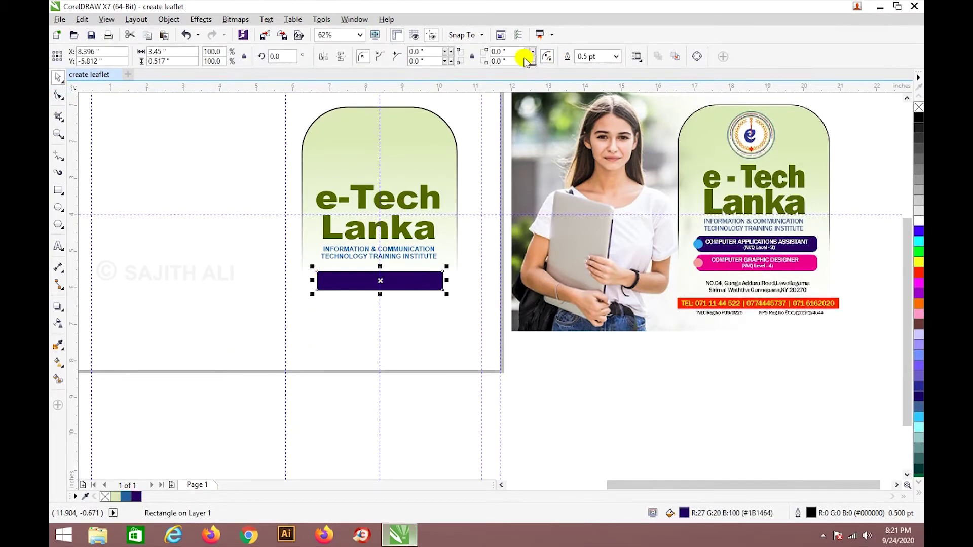
pyautogui.click(501, 52)
pyautogui.write('5')
pyautogui.press('Tab')
pyautogui.write('5')
pyautogui.press('Tab')
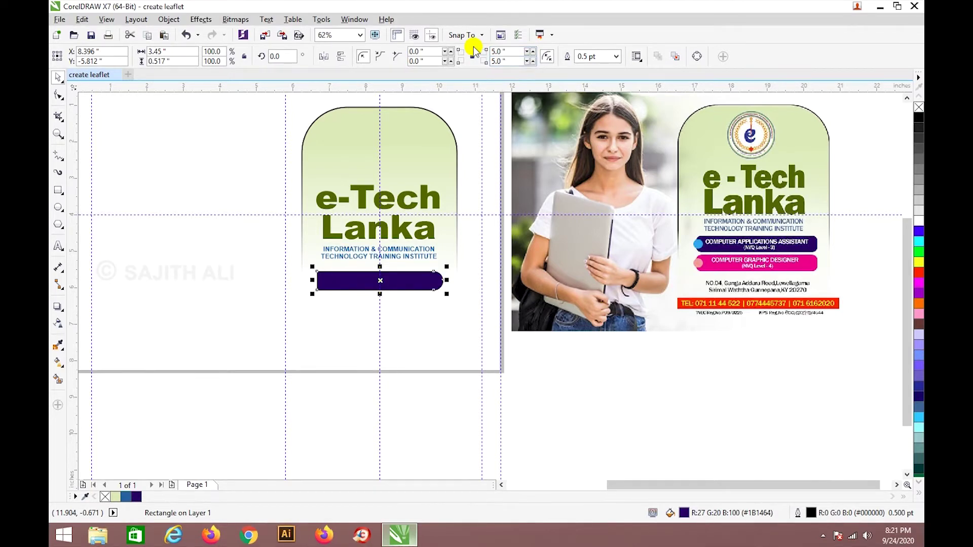
pyautogui.write('5')
pyautogui.press('Tab')
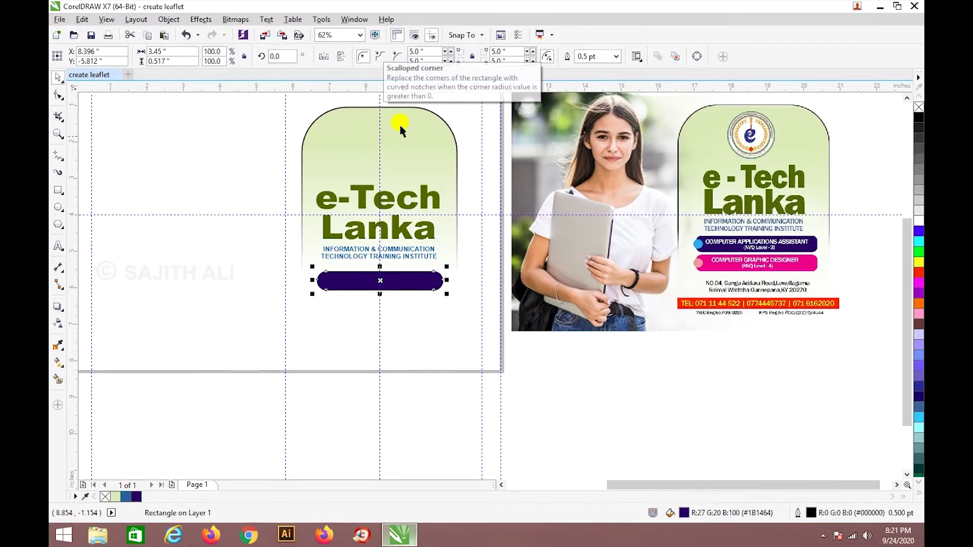
pyautogui.click(436, 332)
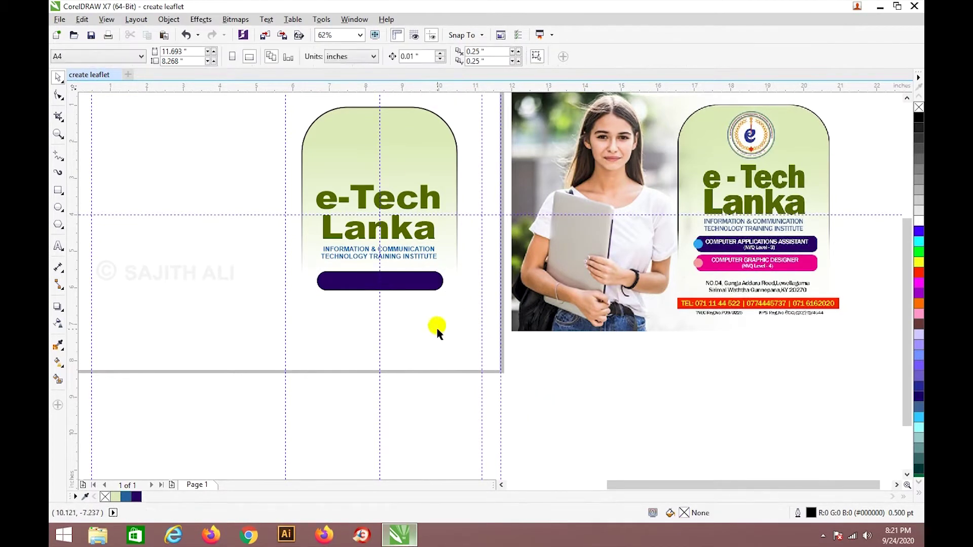
pyautogui.click(419, 284)
pyautogui.write('2')
pyautogui.press('Return')
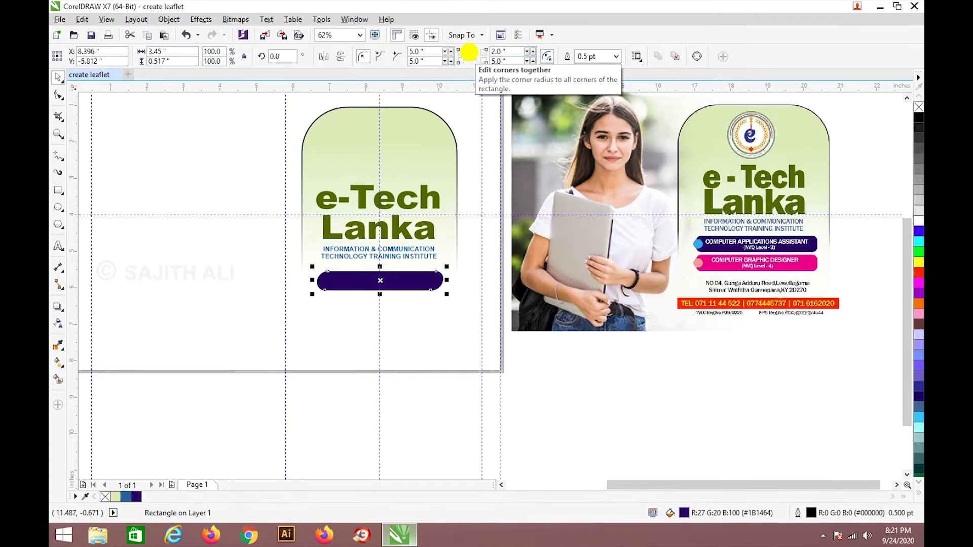
# Refine the bar's corner radii until it has 0.2-inch rounded corners.
pyautogui.click(504, 61)
pyautogui.write('2')
pyautogui.press('Return')
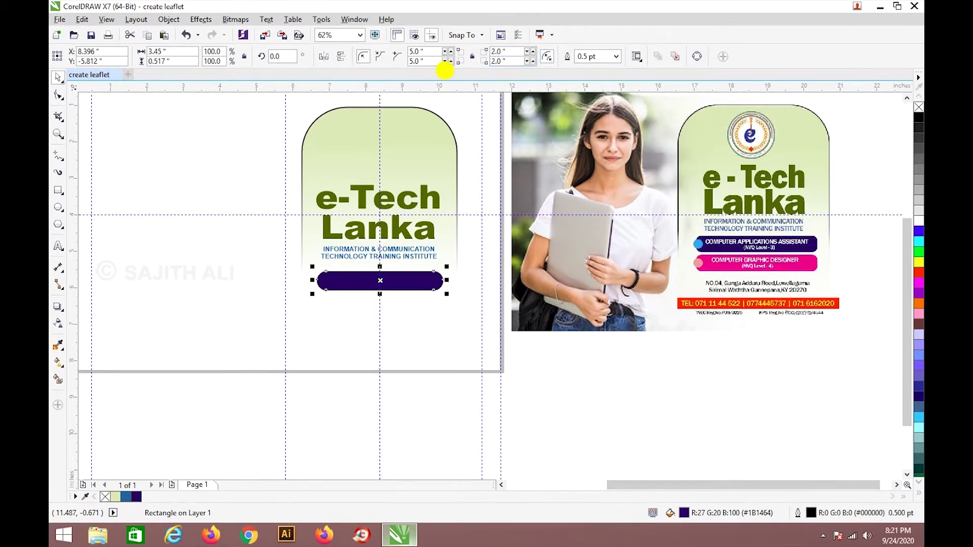
pyautogui.click(418, 51)
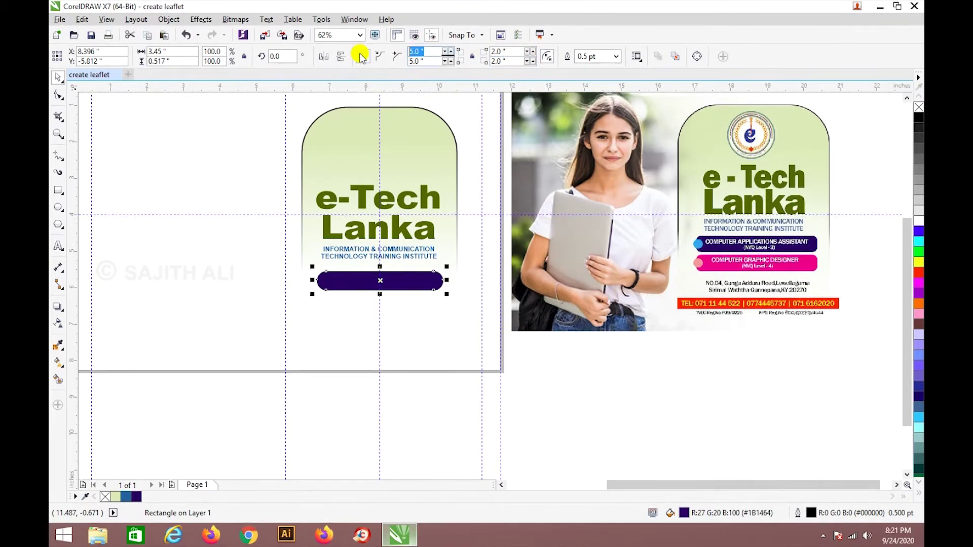
pyautogui.write('2')
pyautogui.press('Tab')
pyautogui.write('2')
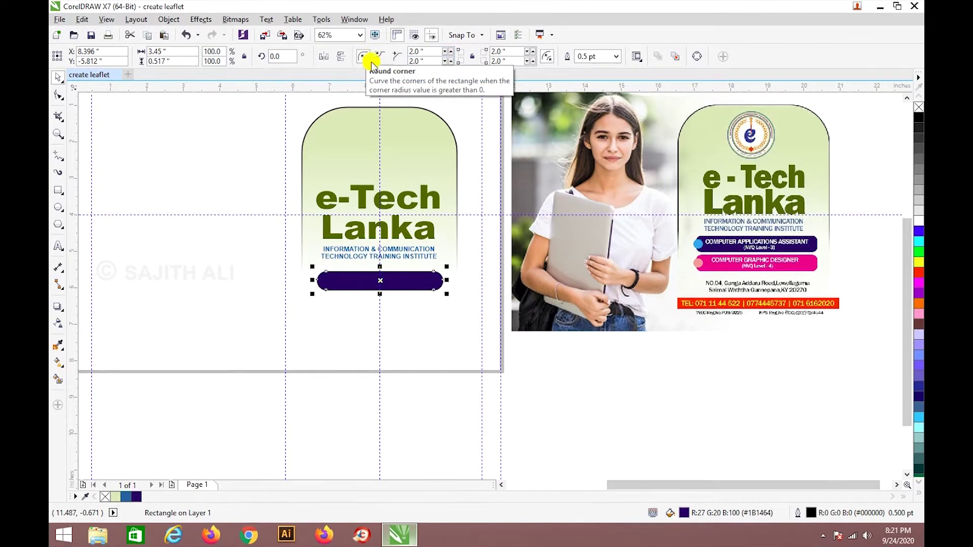
pyautogui.click(417, 51)
pyautogui.write('0.5')
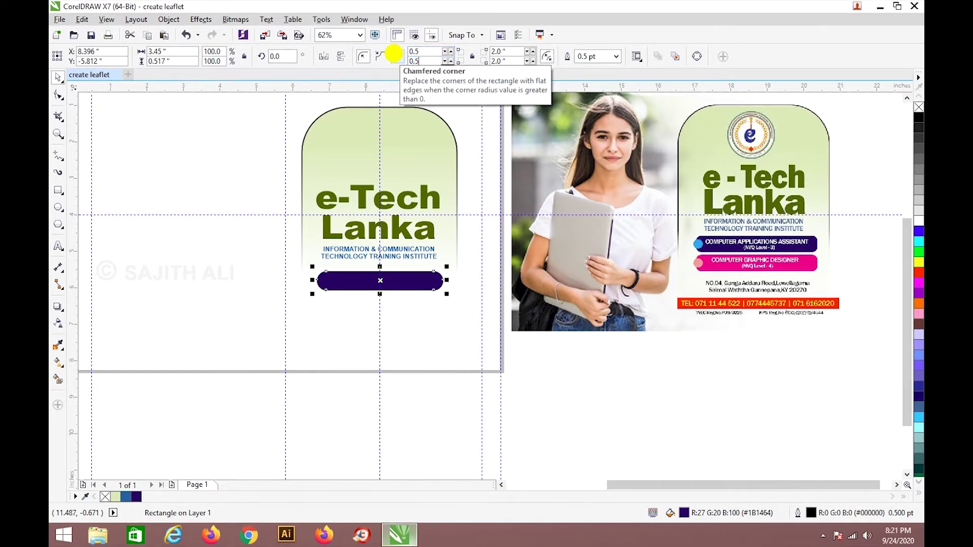
pyautogui.press('Return')
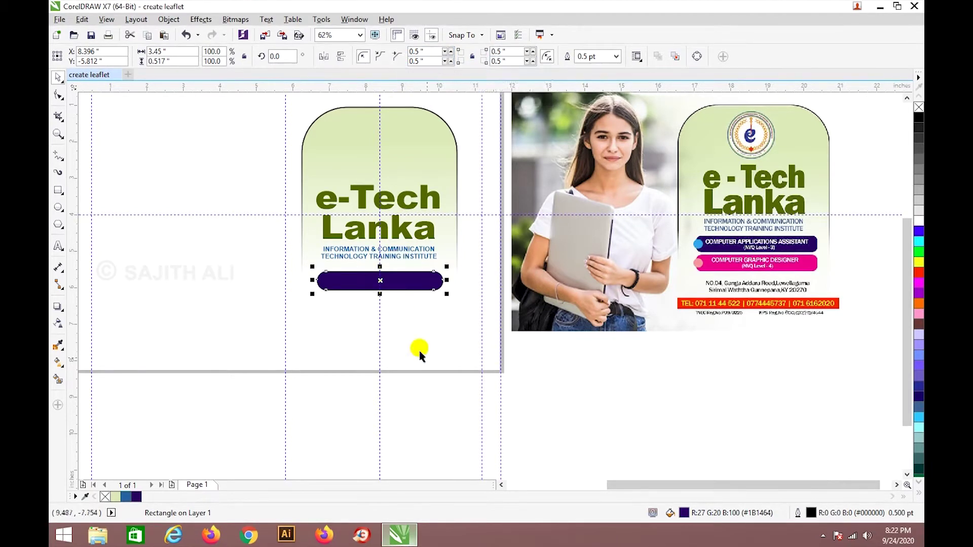
pyautogui.click(464, 374)
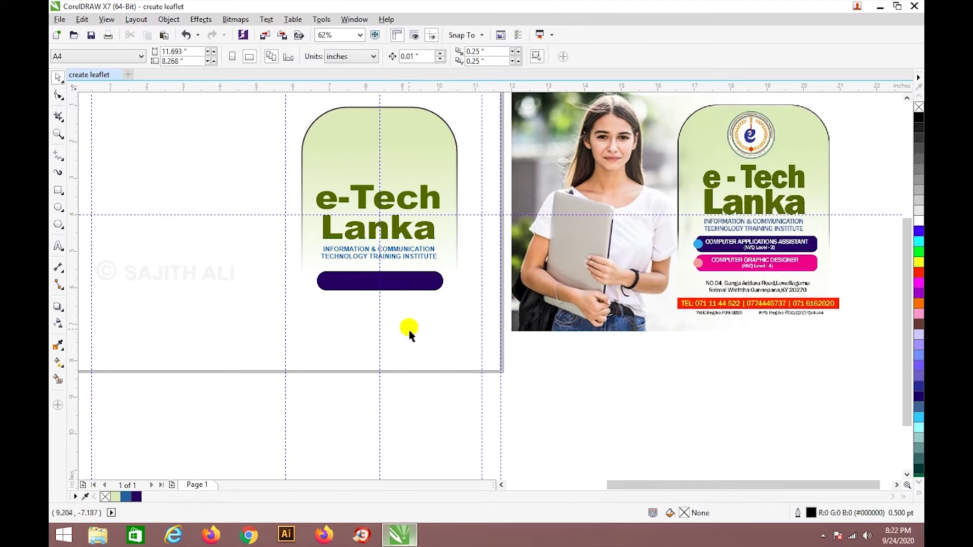
pyautogui.click(397, 288)
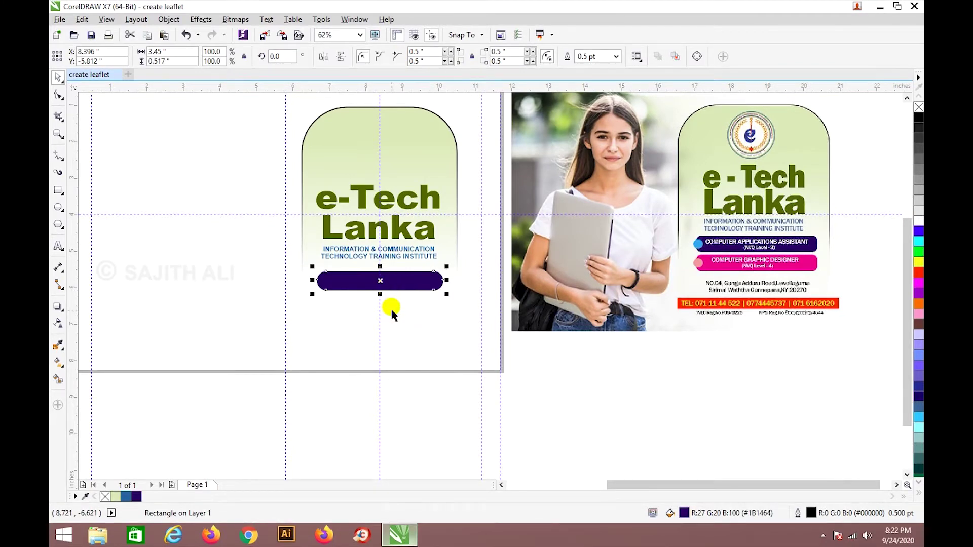
pyautogui.click(501, 51)
pyautogui.write('0')
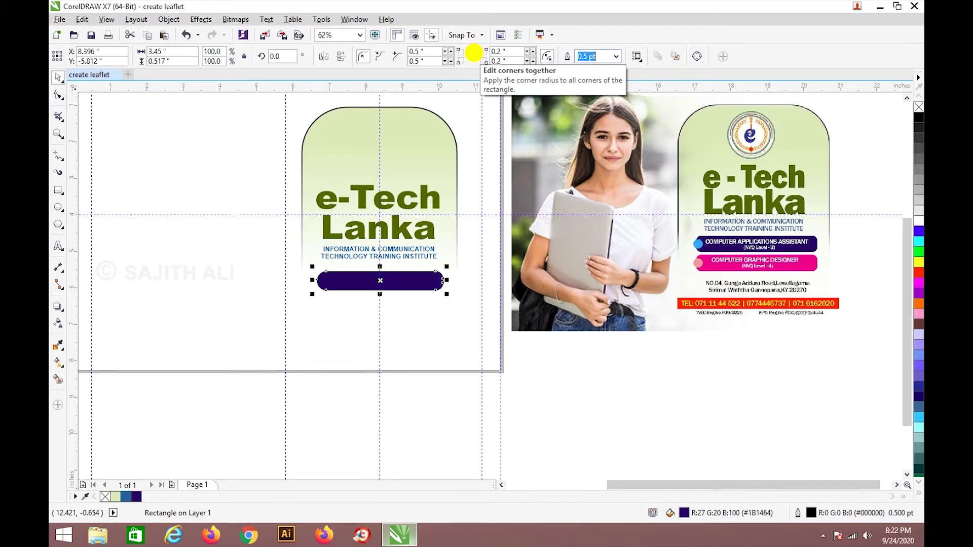
pyautogui.click(425, 51)
pyautogui.write('0.2')
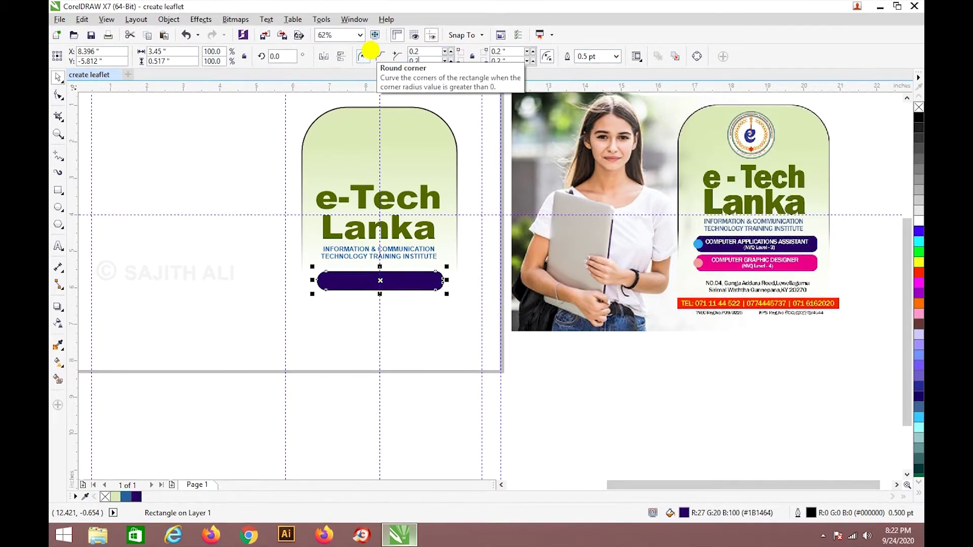
# Select the purple bar again after clicking on the green panel.
pyautogui.click(411, 316)
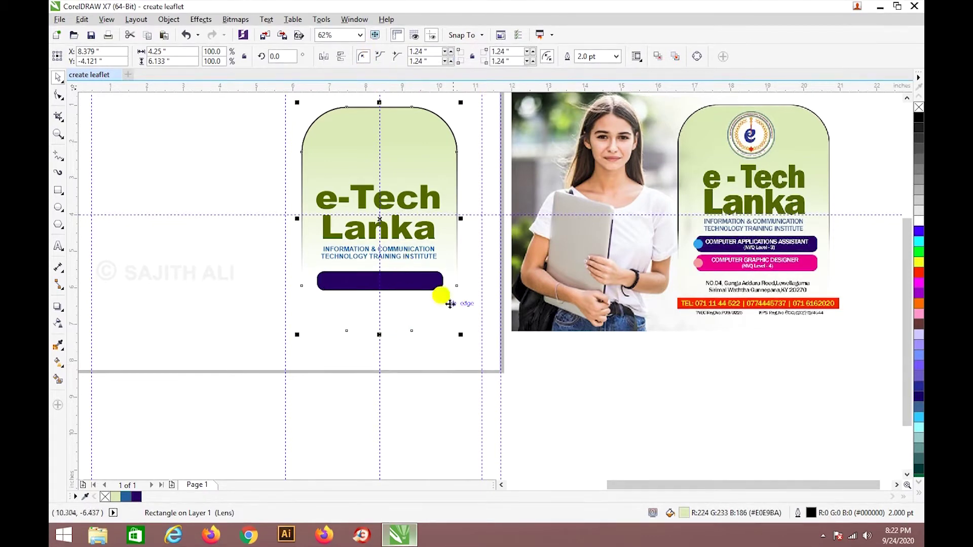
pyautogui.click(583, 406)
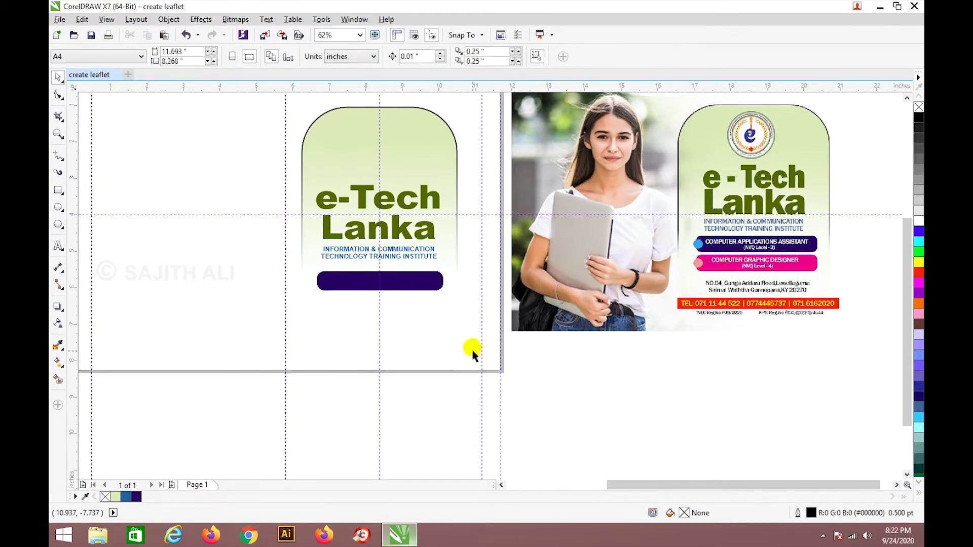
pyautogui.click(416, 292)
pyautogui.click(414, 285)
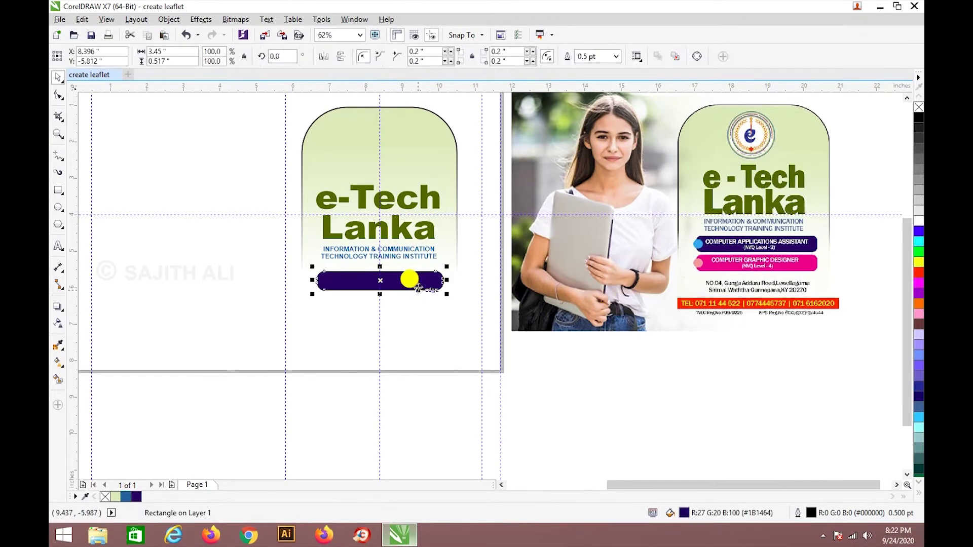
pyautogui.moveTo(310, 280); pyautogui.dragTo(309, 280)
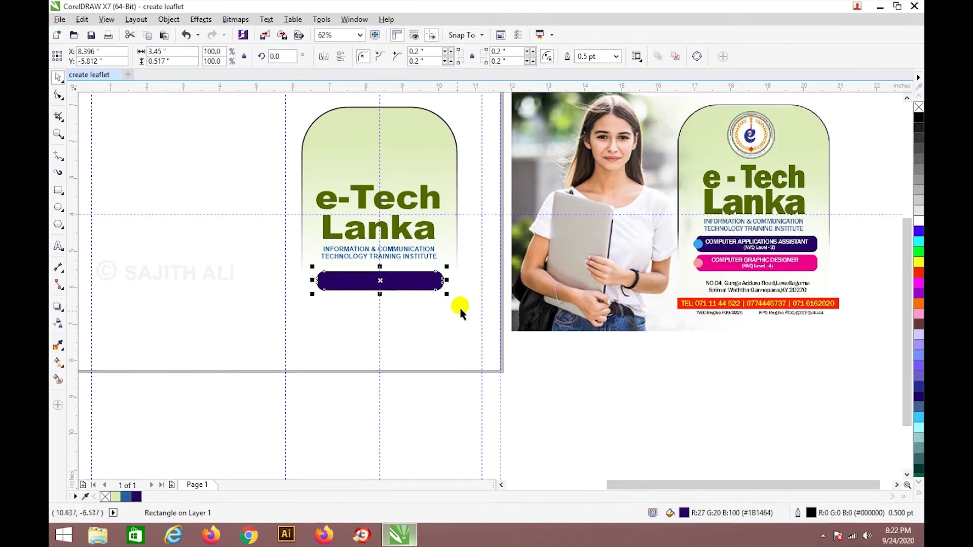
# Copy the purple bar just below the first one and fill the copy with the reference pink.
pyautogui.rightClick(408, 286)
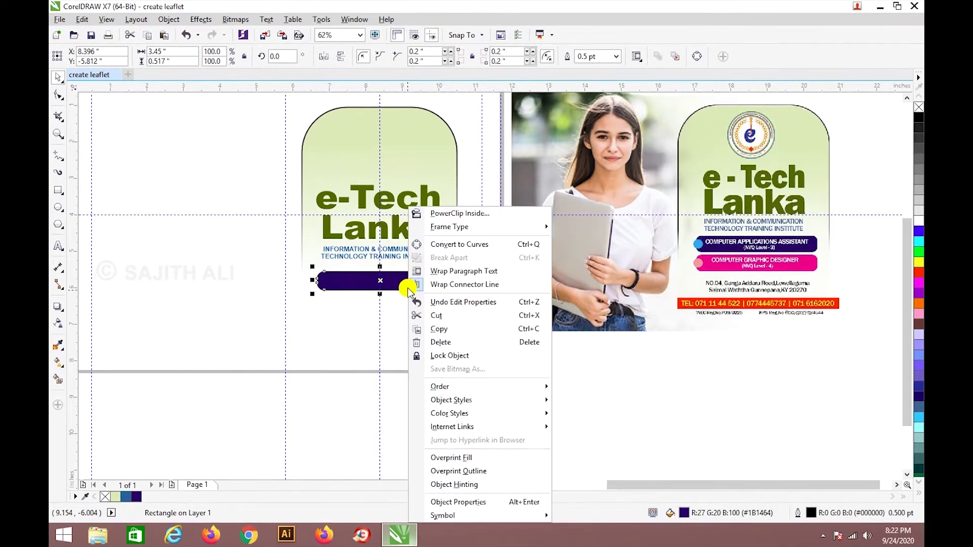
pyautogui.click(431, 327)
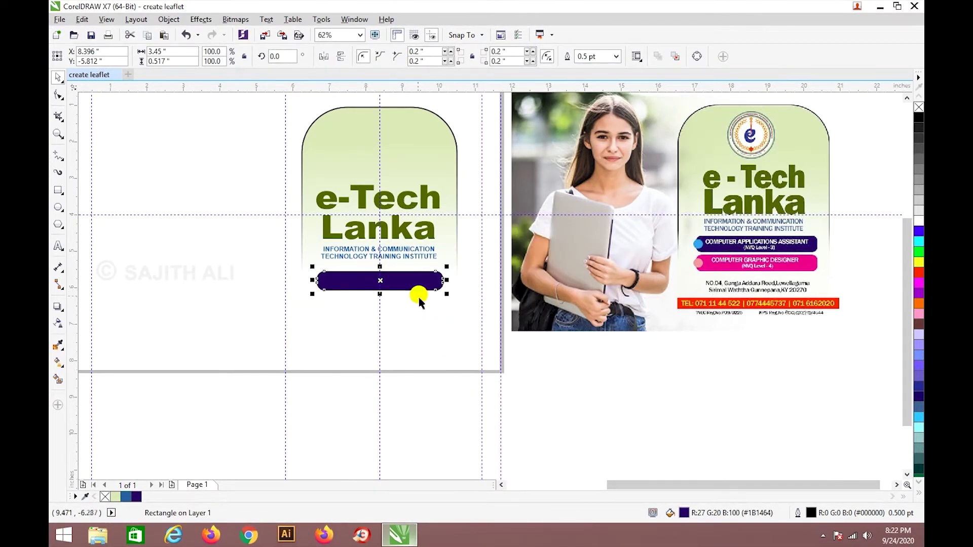
pyautogui.moveTo(397, 281); pyautogui.dragTo(407, 315)
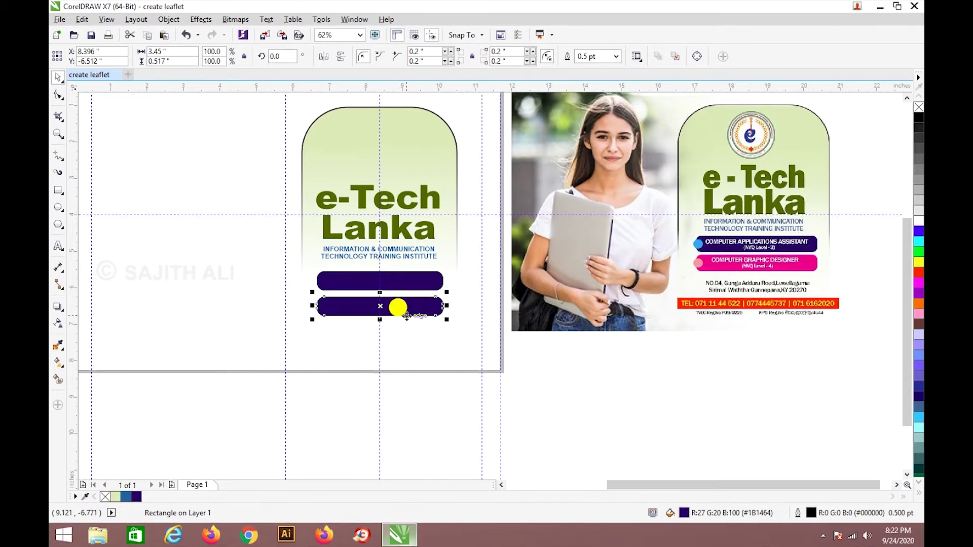
pyautogui.click(58, 345)
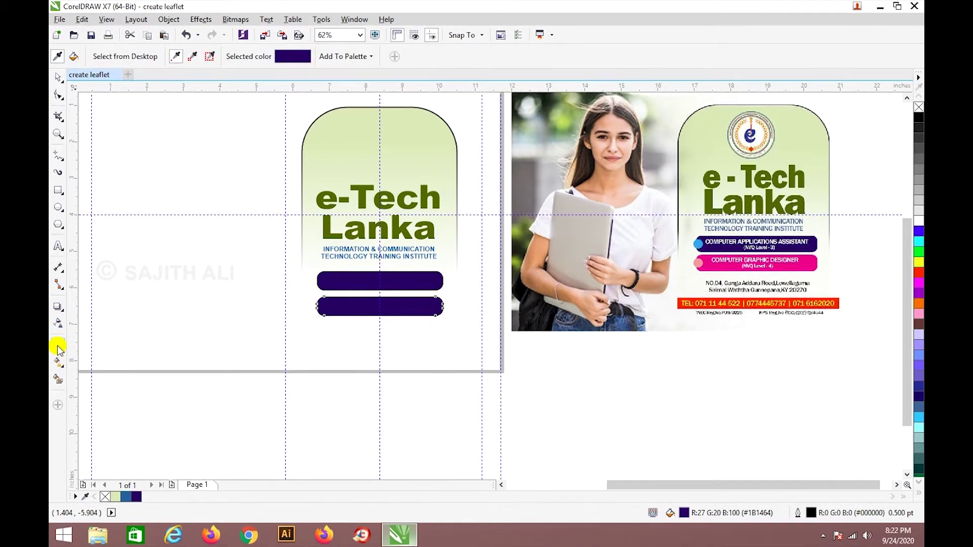
pyautogui.click(798, 258)
pyautogui.click(408, 305)
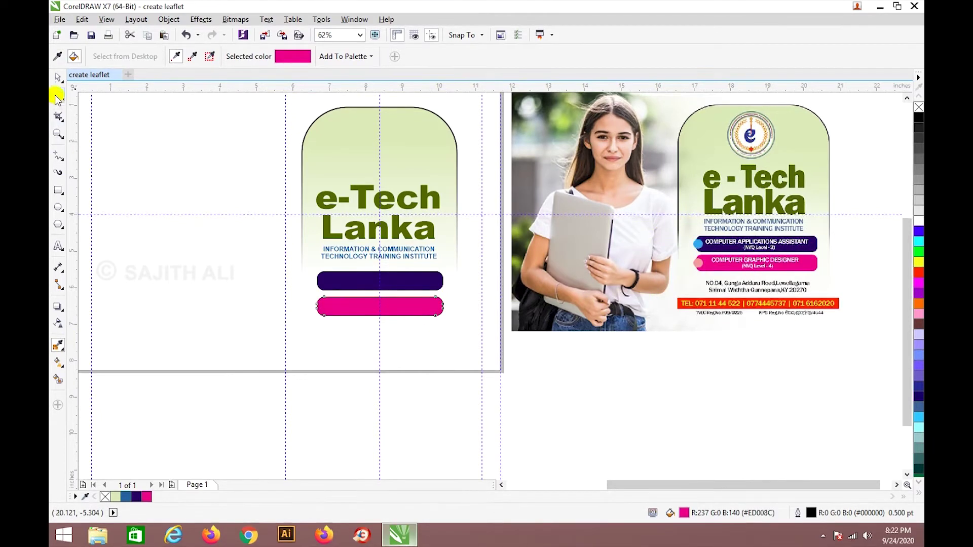
# Set the outline width of both course bars to None.
pyautogui.click(56, 80)
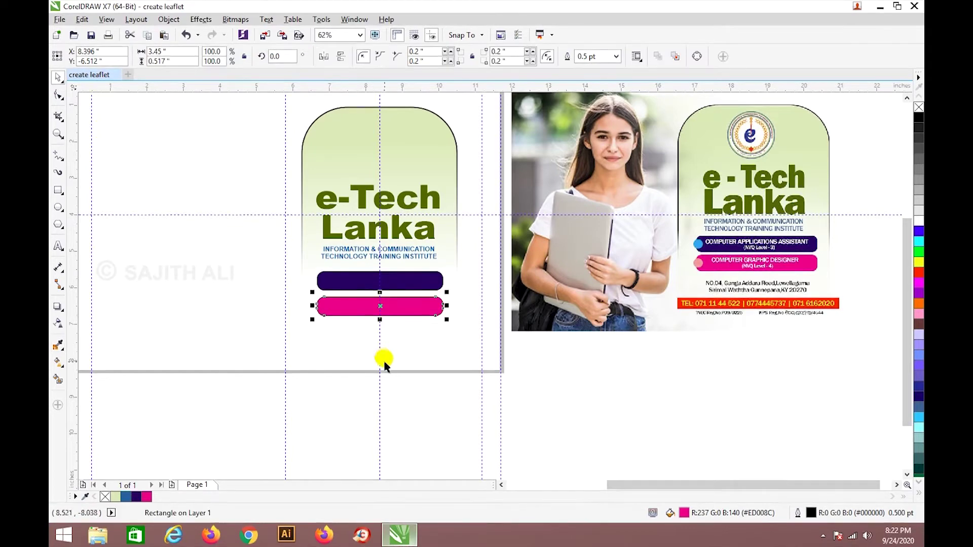
pyautogui.keyDown('shift'); pyautogui.click(408, 281); pyautogui.keyUp('shift')
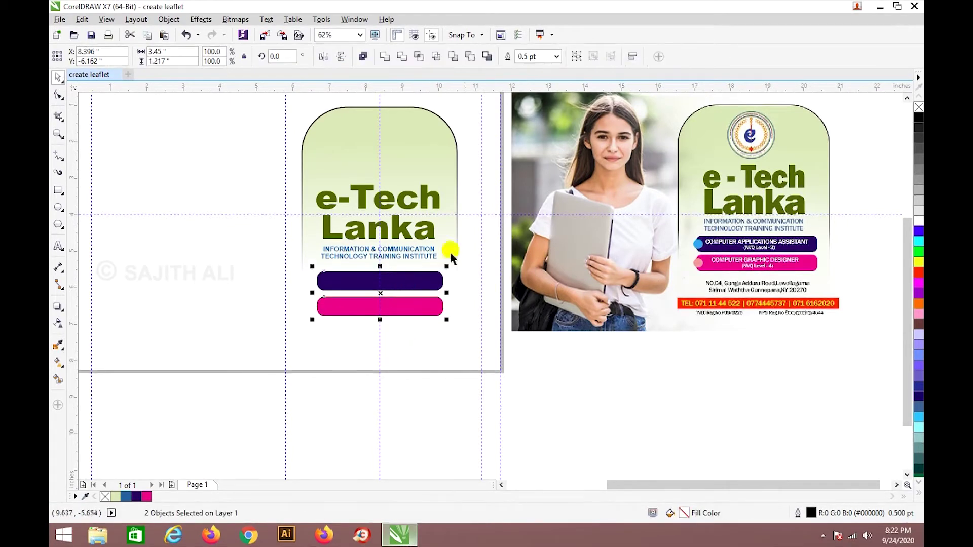
pyautogui.click(557, 57)
pyautogui.click(527, 77)
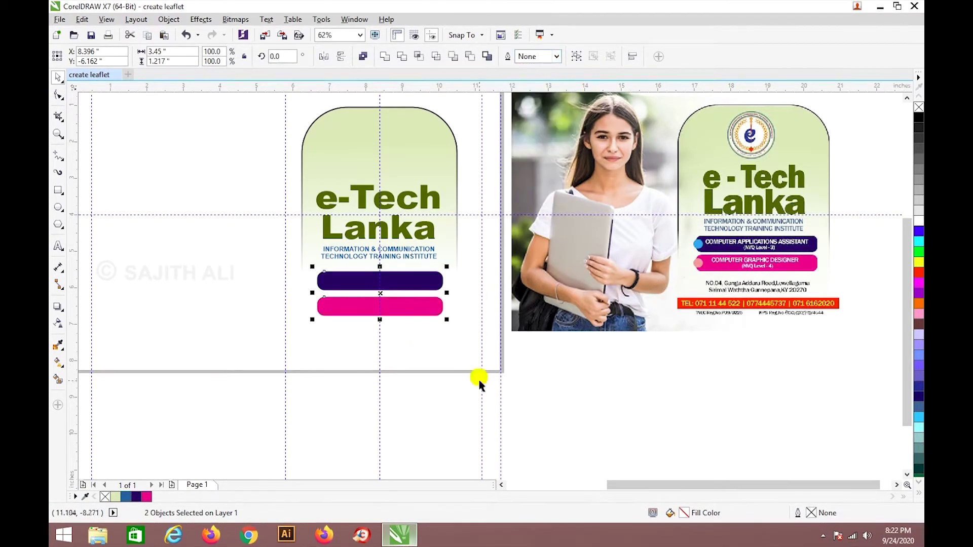
pyautogui.click(459, 402)
# Save the leaflet with Save As to the Desktop as 'create leaflet using creldrew'.
pyautogui.hotkey('ctrl', 's')
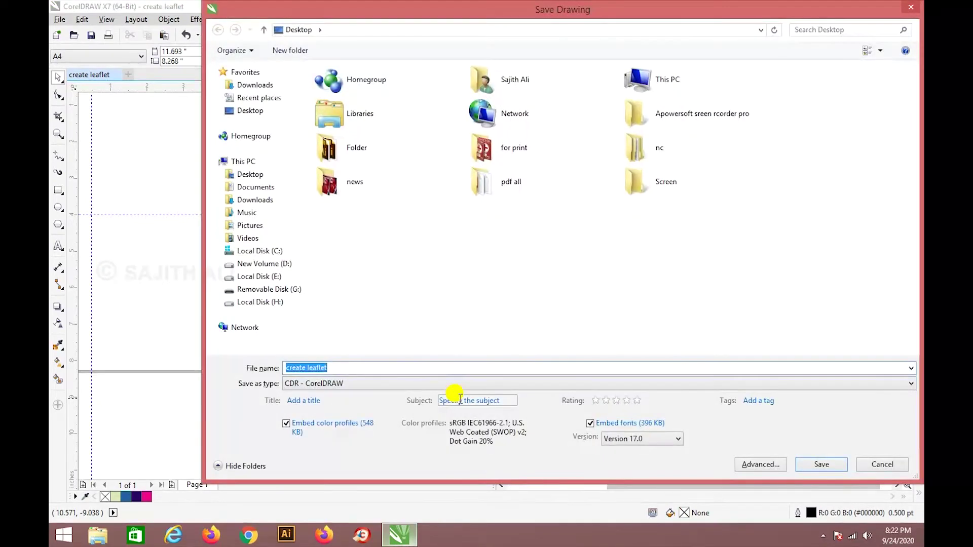
pyautogui.click(912, 11)
pyautogui.click(60, 20)
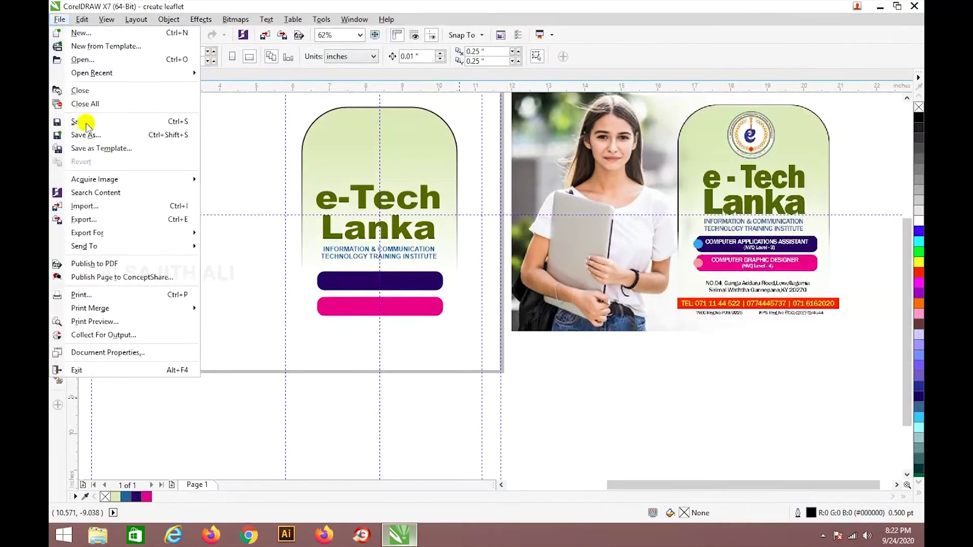
pyautogui.click(83, 135)
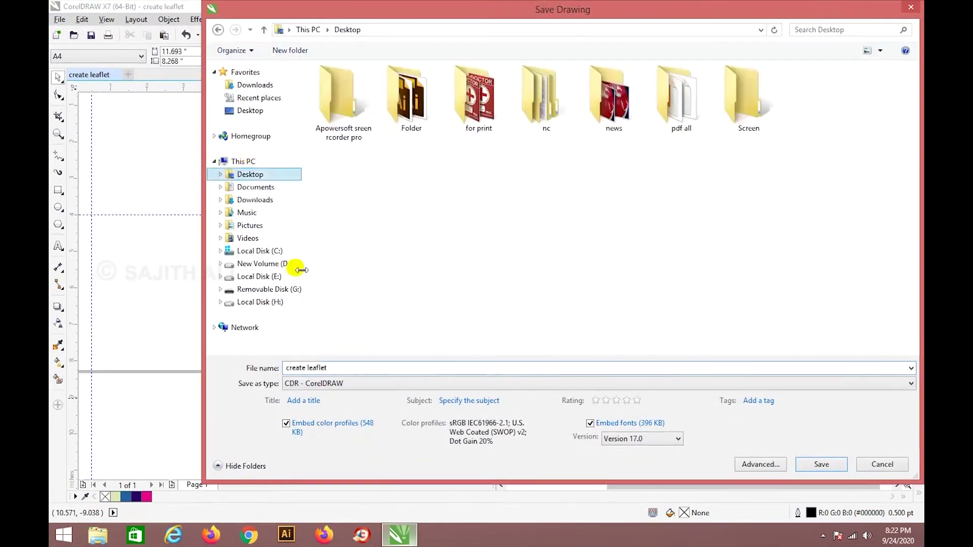
pyautogui.click(356, 365)
pyautogui.click(362, 366)
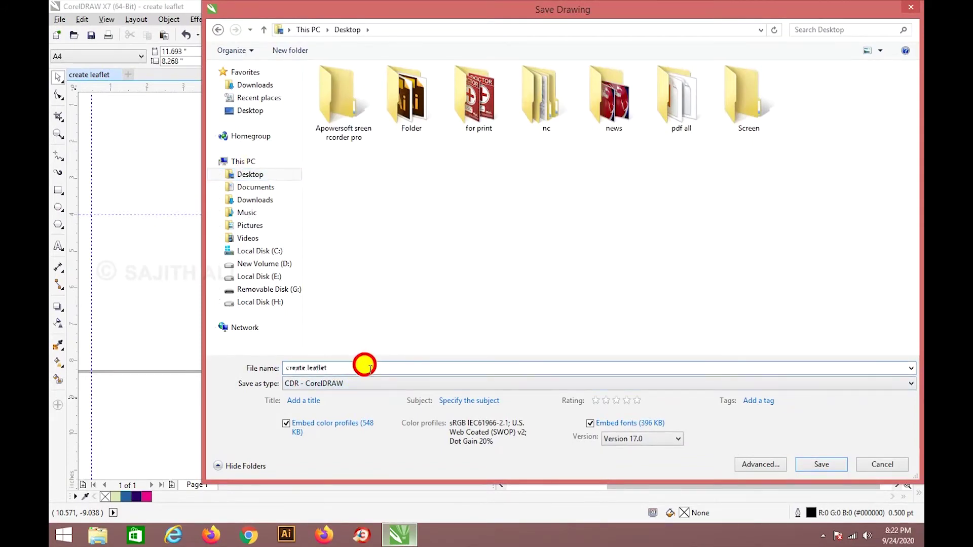
pyautogui.write('U')
pyautogui.press('BackSpace')
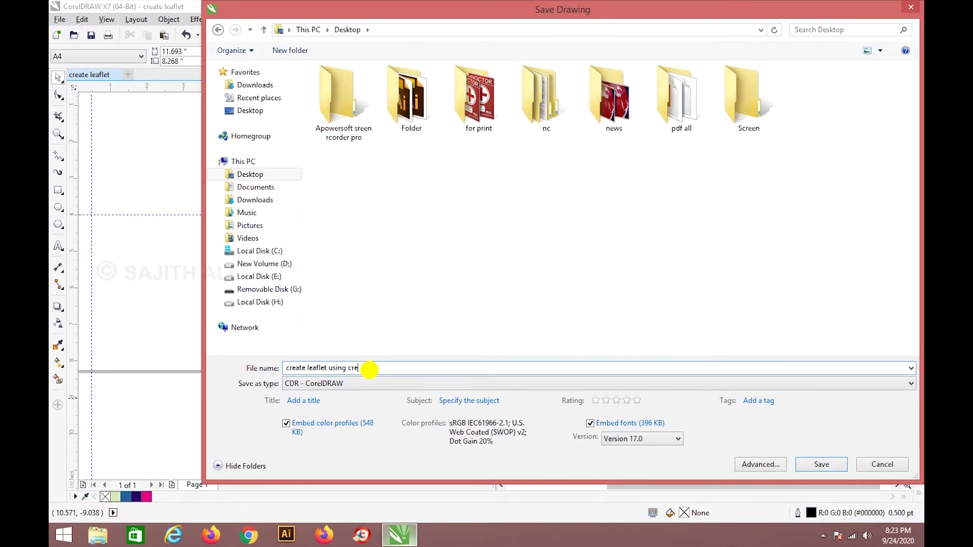
pyautogui.write('ng creldrew')
pyautogui.press('Return')
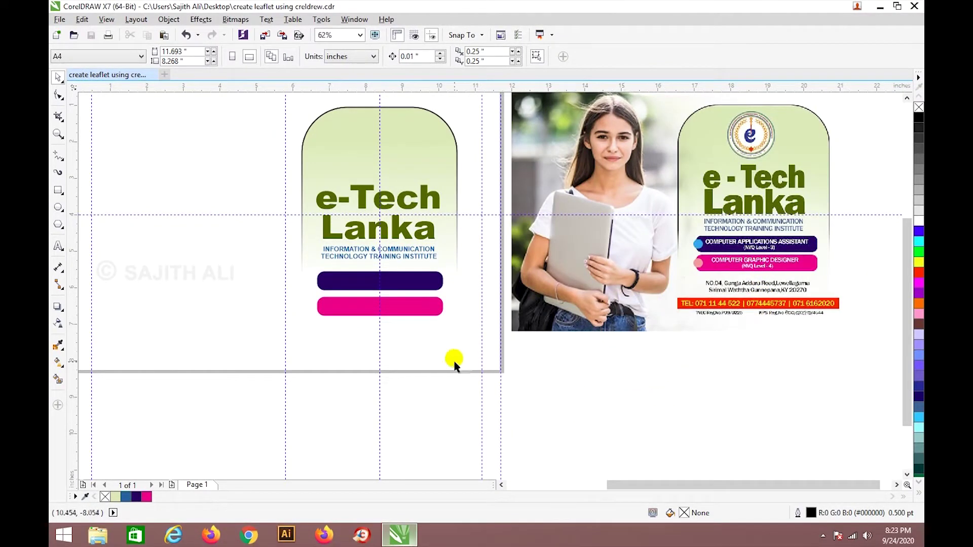
# Type 'computer applications assistant' below the reference flyer and highlight the text.
pyautogui.click(58, 246)
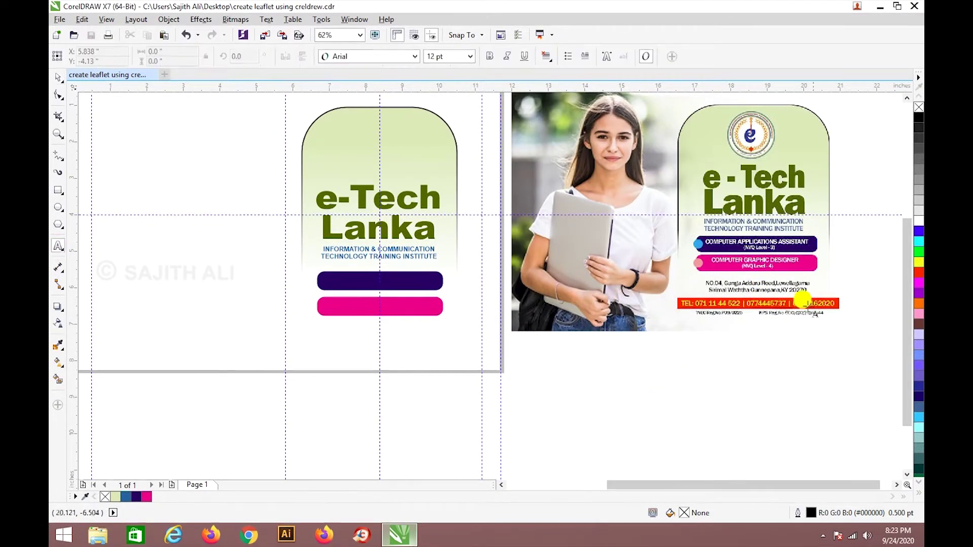
pyautogui.scroll(2, 821, 263)
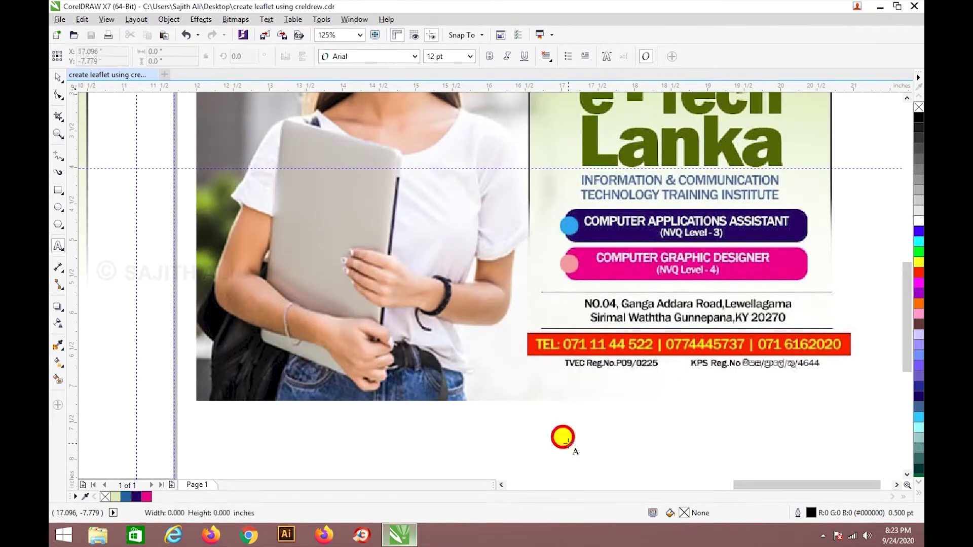
pyautogui.click(567, 436)
pyautogui.write('com')
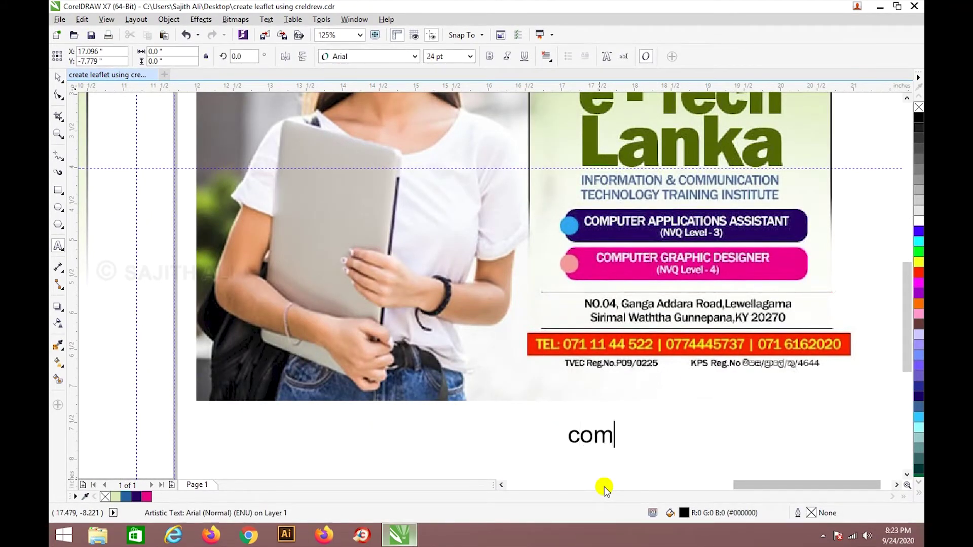
pyautogui.write('puter ')
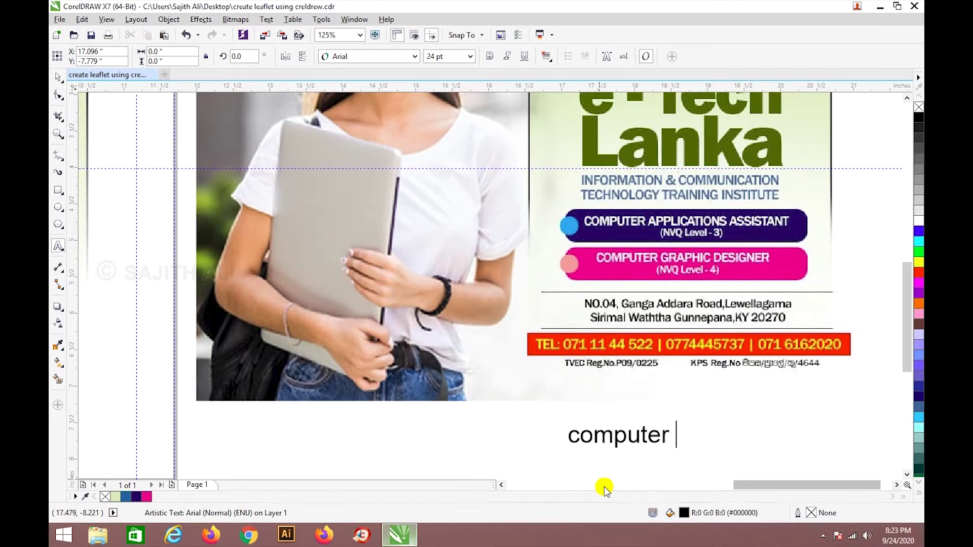
pyautogui.write('applicati')
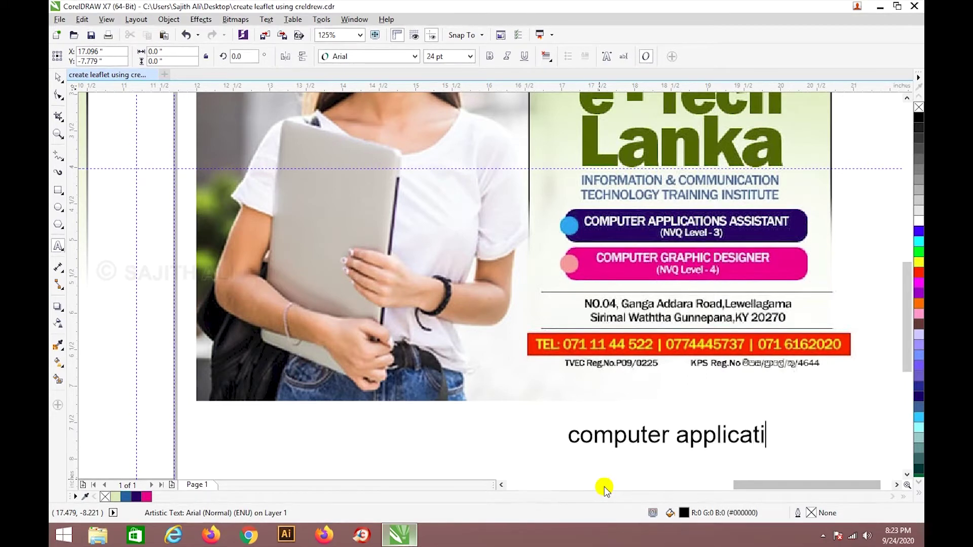
pyautogui.write('ons assistant ')
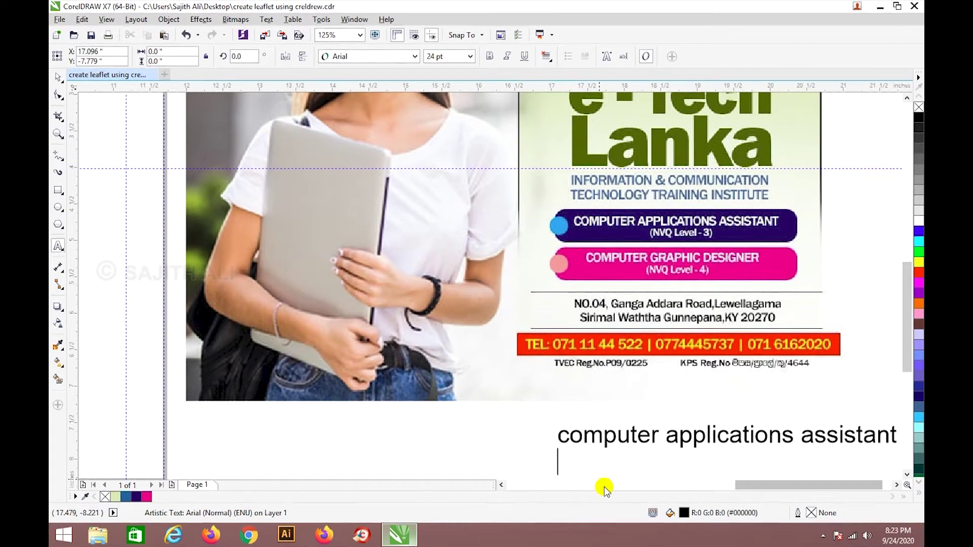
pyautogui.write('(nv')
pyautogui.press('BackSpace')
pyautogui.press('BackSpace')
pyautogui.press('BackSpace')
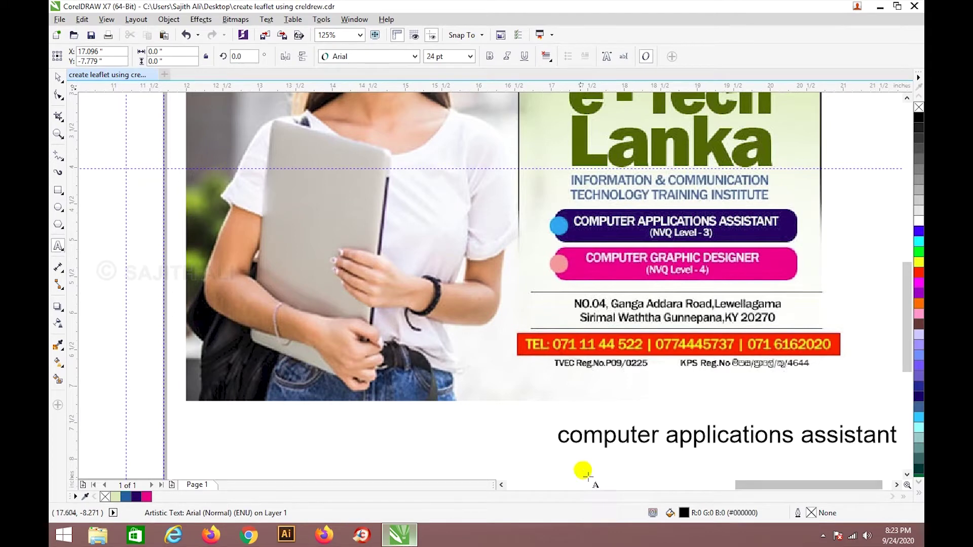
pyautogui.moveTo(549, 429); pyautogui.dragTo(886, 428)
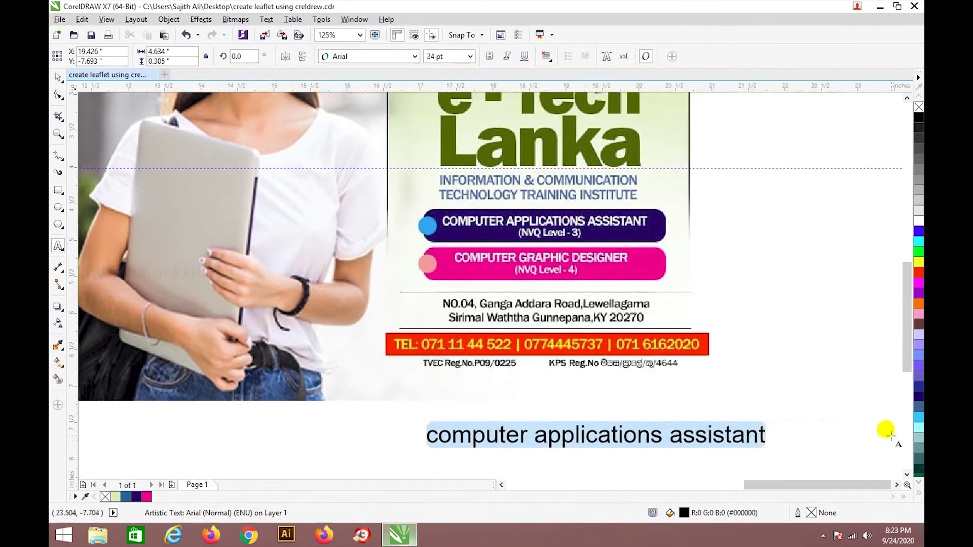
# Convert the highlighted text to UPPERCASE with Change Case, then start a new line after it.
pyautogui.click(167, 19)
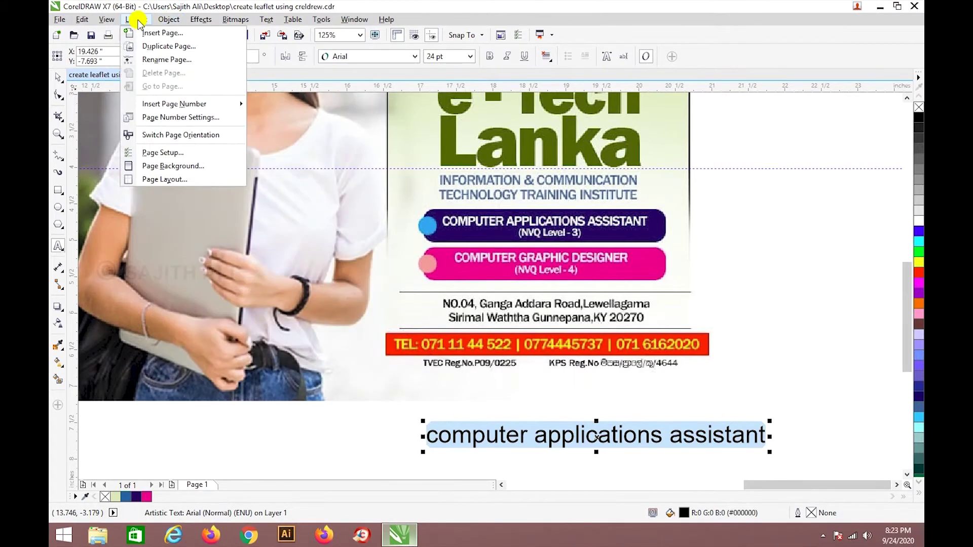
pyautogui.moveTo(199, 23)
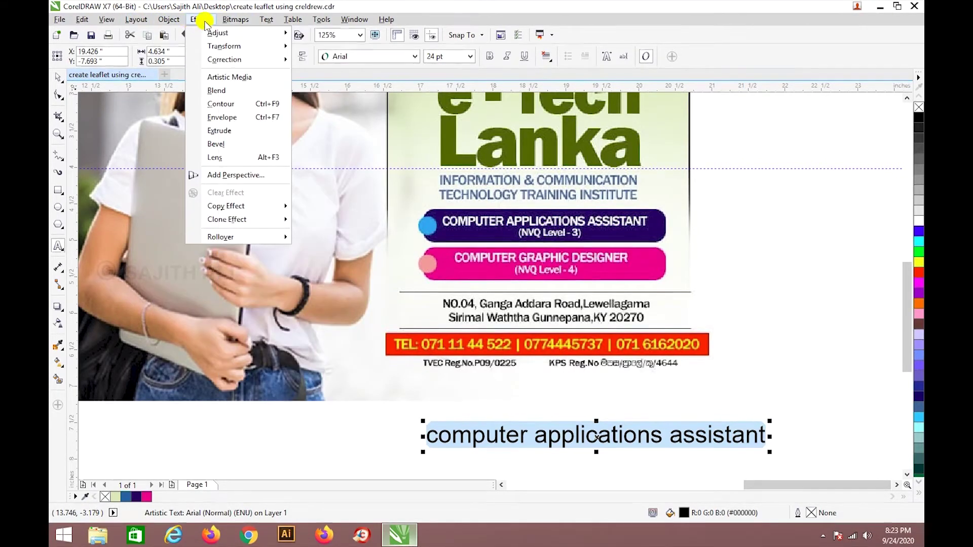
pyautogui.moveTo(261, 23)
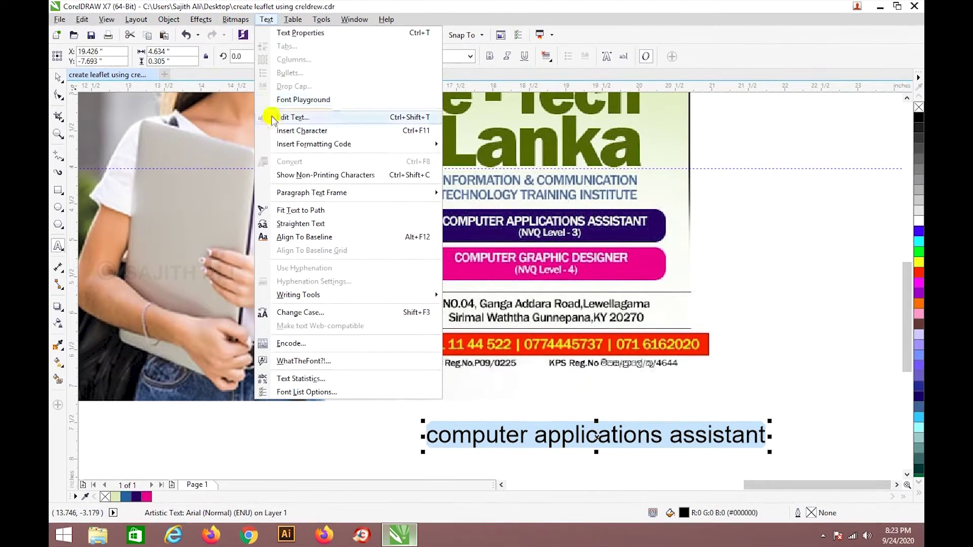
pyautogui.click(324, 313)
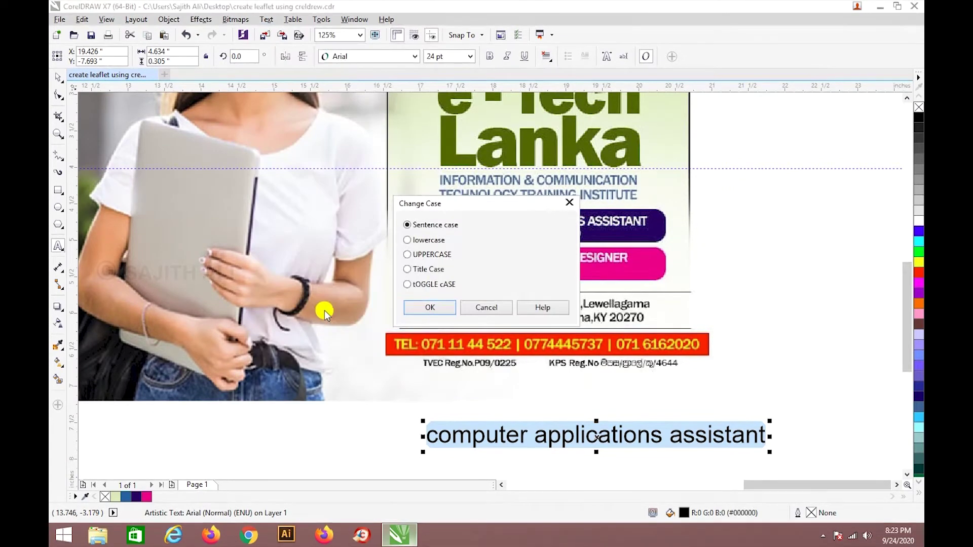
pyautogui.click(407, 255)
pyautogui.click(430, 307)
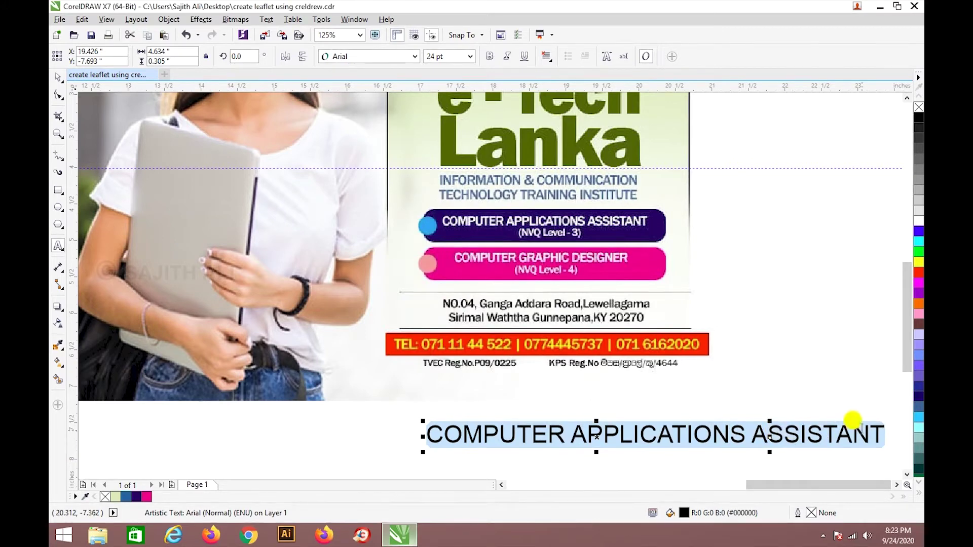
pyautogui.click(881, 431)
pyautogui.press('Return')
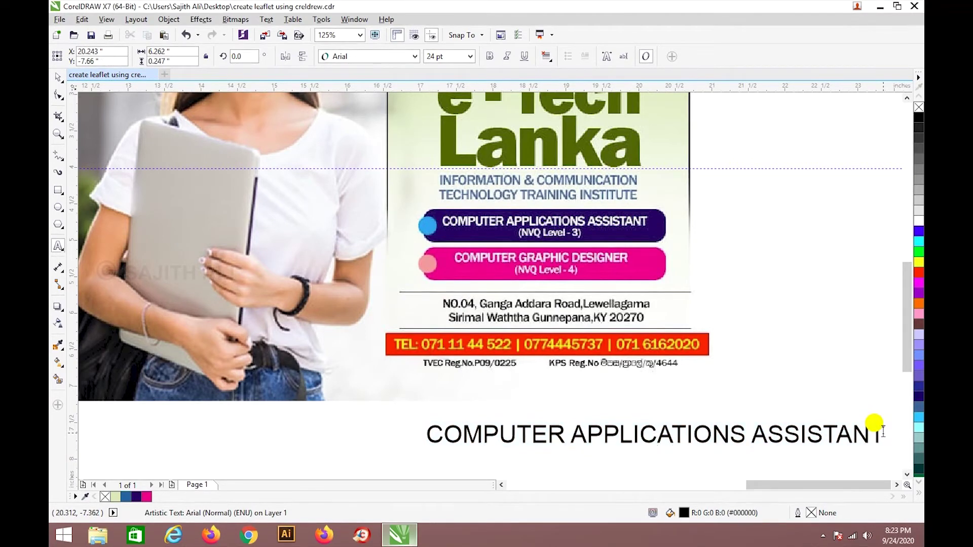
# Add the line '(NVQ Level -3)' under COMPUTER APPLICATIONS ASSISTANT.
pyautogui.write('(NVQ')
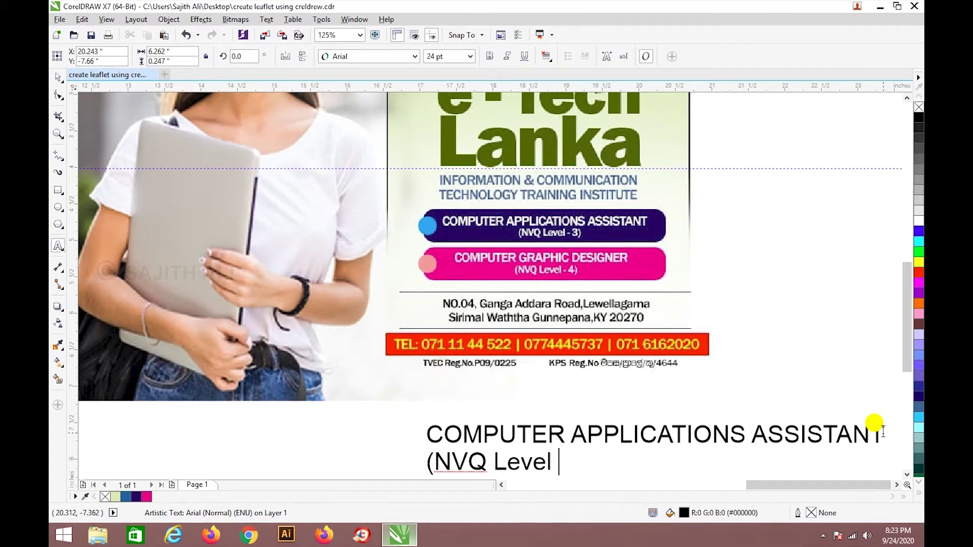
pyautogui.write('Level -3')
pyautogui.press('Return')
pyautogui.press('Escape')
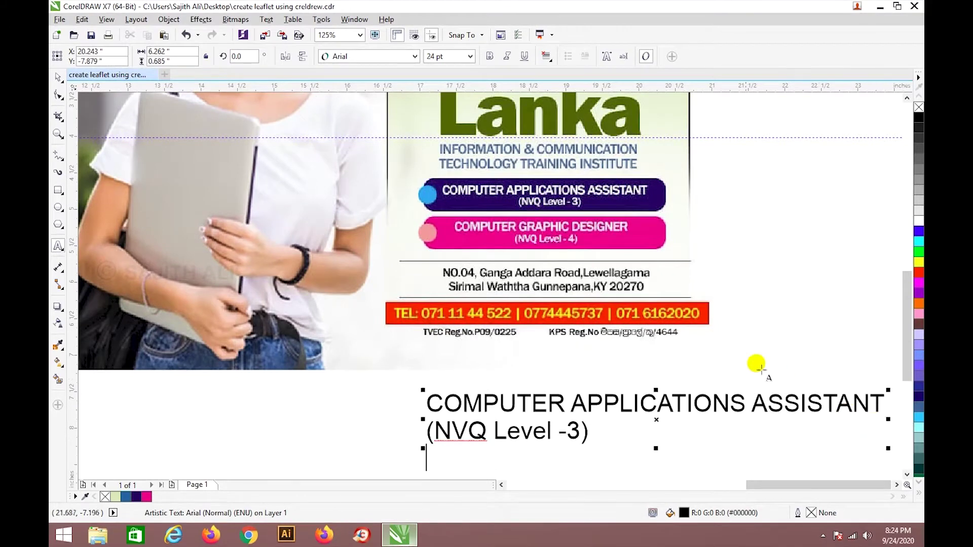
# Copy the first course line, then undo the extra duplicated line.
pyautogui.moveTo(422, 396); pyautogui.dragTo(770, 405)
pyautogui.hotkey('ctrl', 'c')
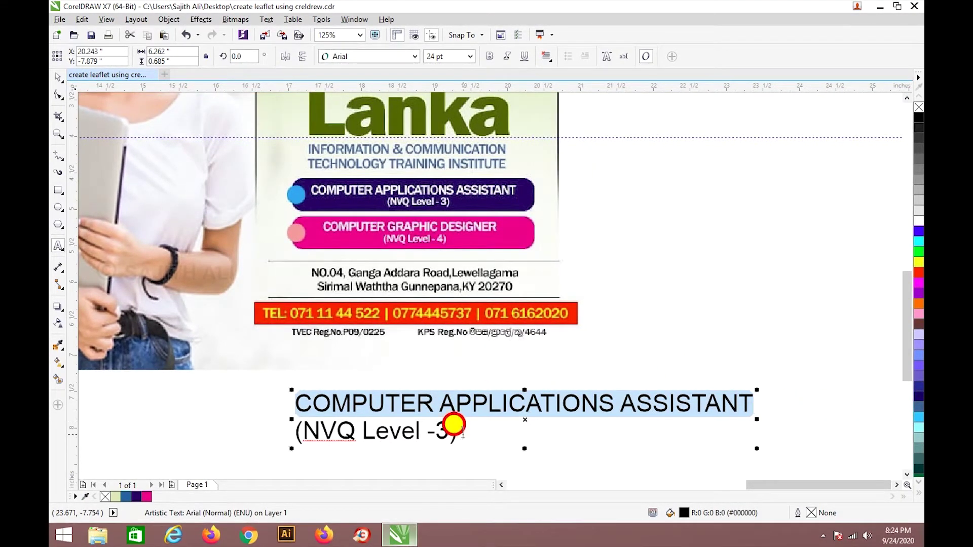
pyautogui.hotkey('ctrl', 'End')
pyautogui.hotkey('ctrl', 'v')
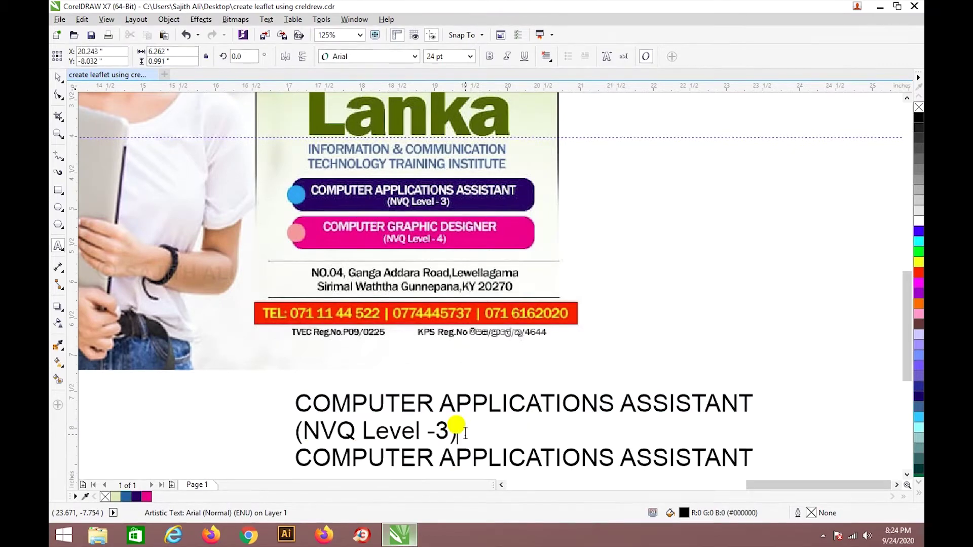
pyautogui.press('Home')
pyautogui.press('Return')
pyautogui.scroll(-1, 474, 361)
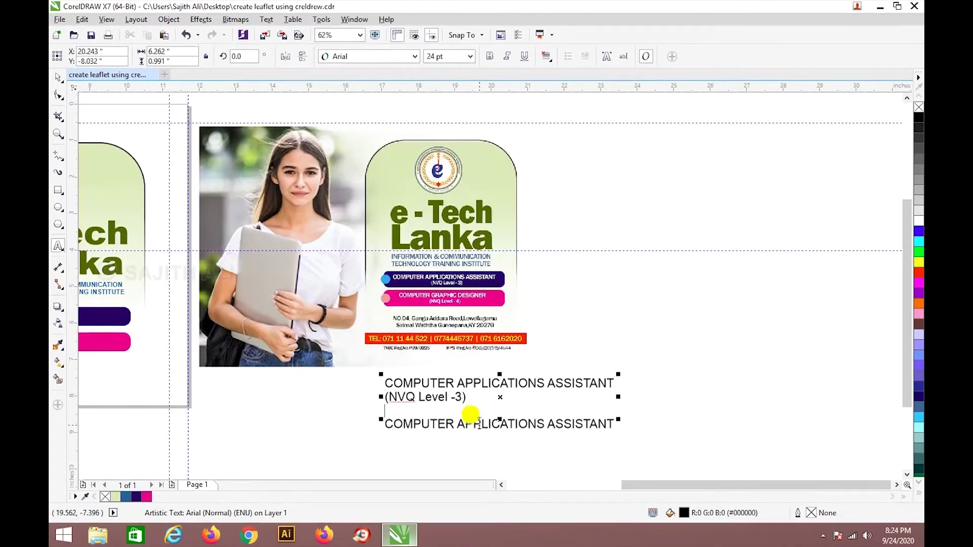
pyautogui.scroll(1, 466, 417)
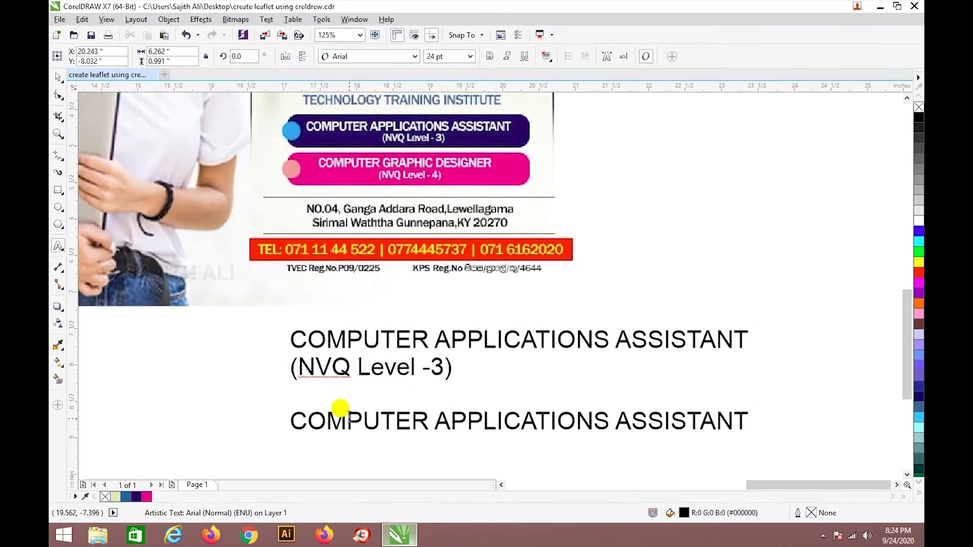
pyautogui.hotkey('ctrl', 'z')
pyautogui.hotkey('ctrl', 'z')
pyautogui.click(58, 77)
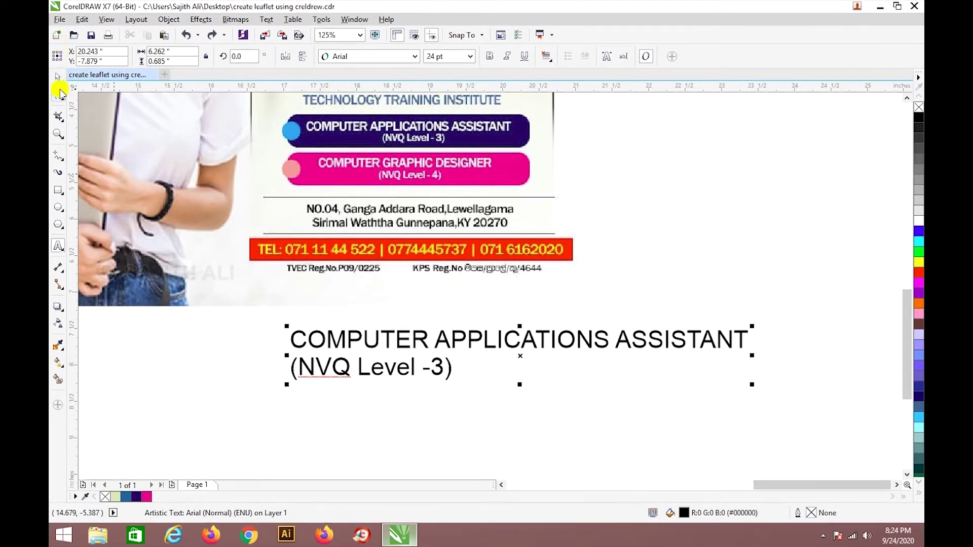
pyautogui.click(221, 334)
pyautogui.scroll(-1, 221, 335)
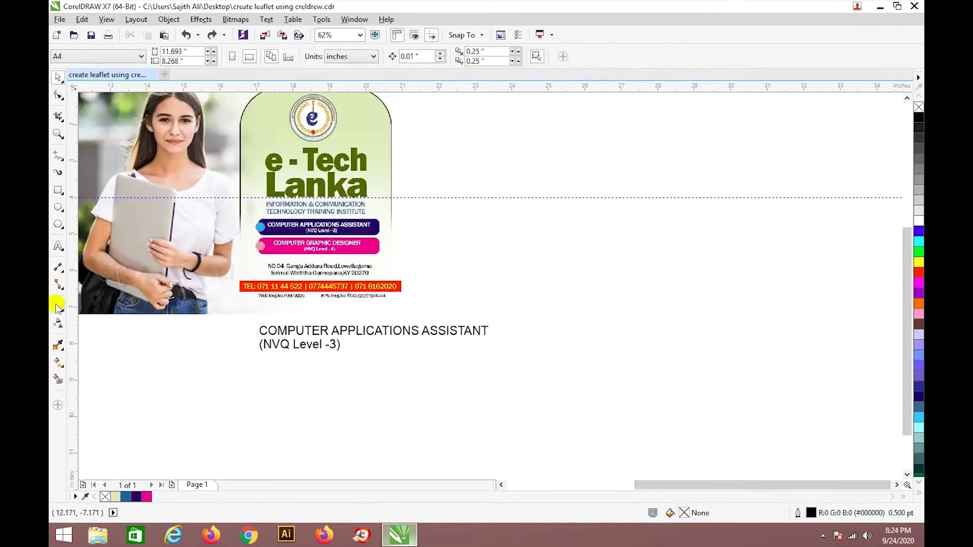
# Paste the course name as new text and change it to COMPUTER GRAPHIC DESIGNER.
pyautogui.click(58, 245)
pyautogui.click(477, 400)
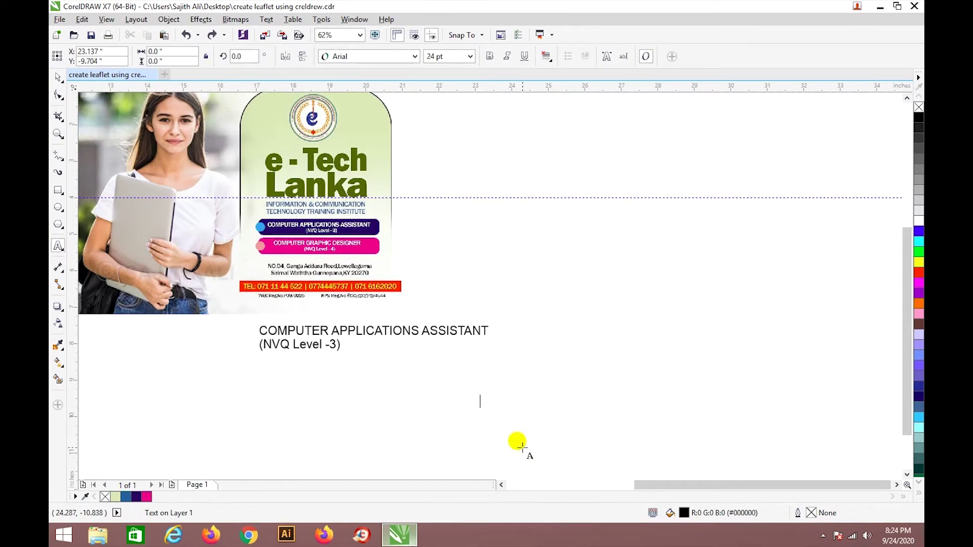
pyautogui.hotkey('ctrl', 'v')
pyautogui.moveTo(553, 401); pyautogui.dragTo(712, 400)
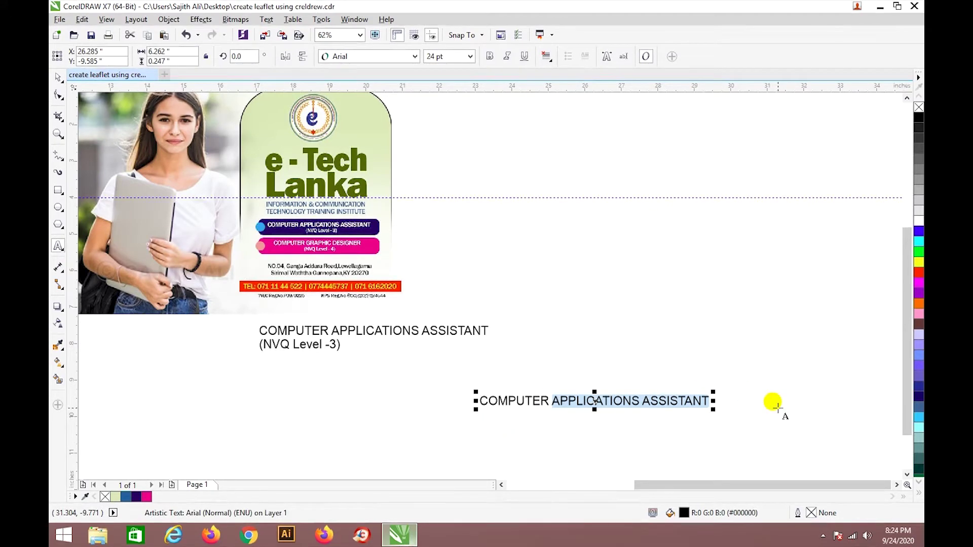
pyautogui.press('BackSpace')
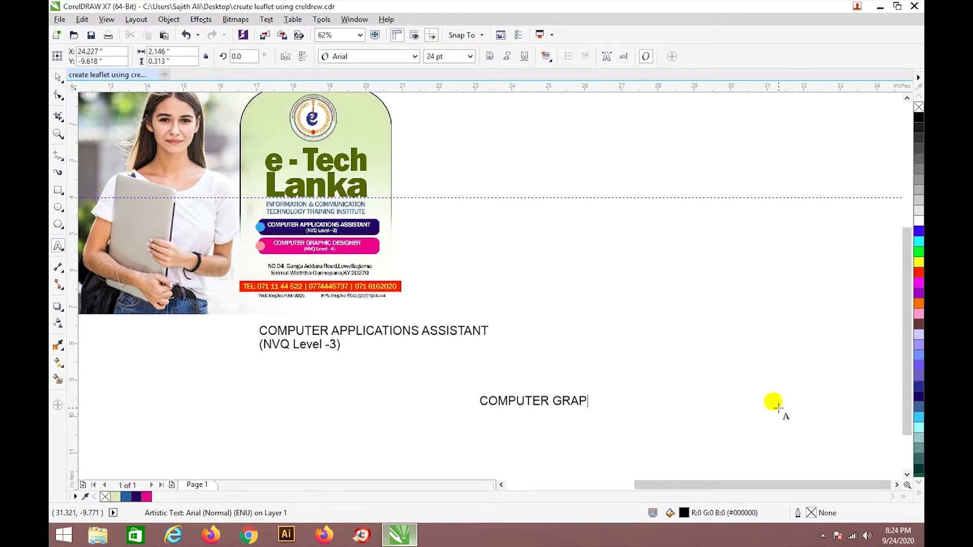
pyautogui.write('IGNER')
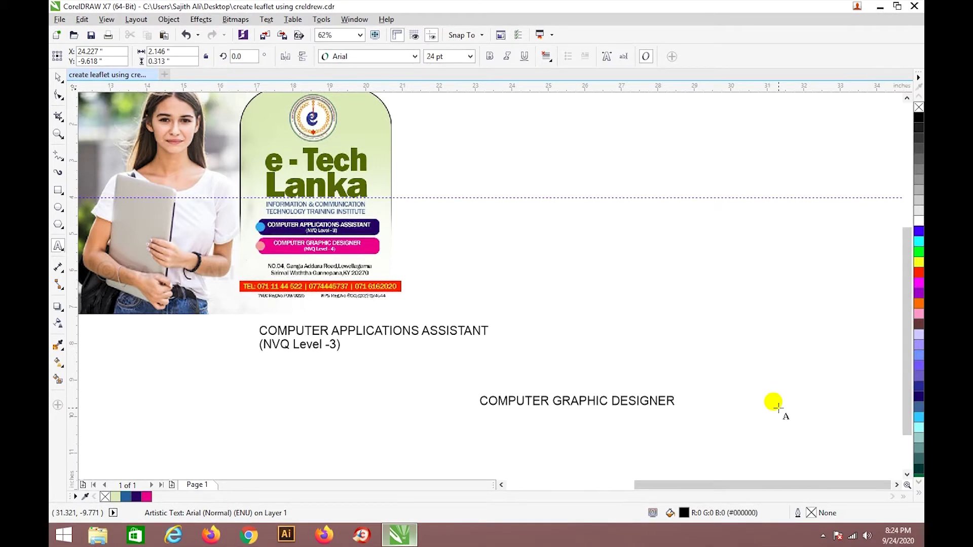
pyautogui.press('Escape')
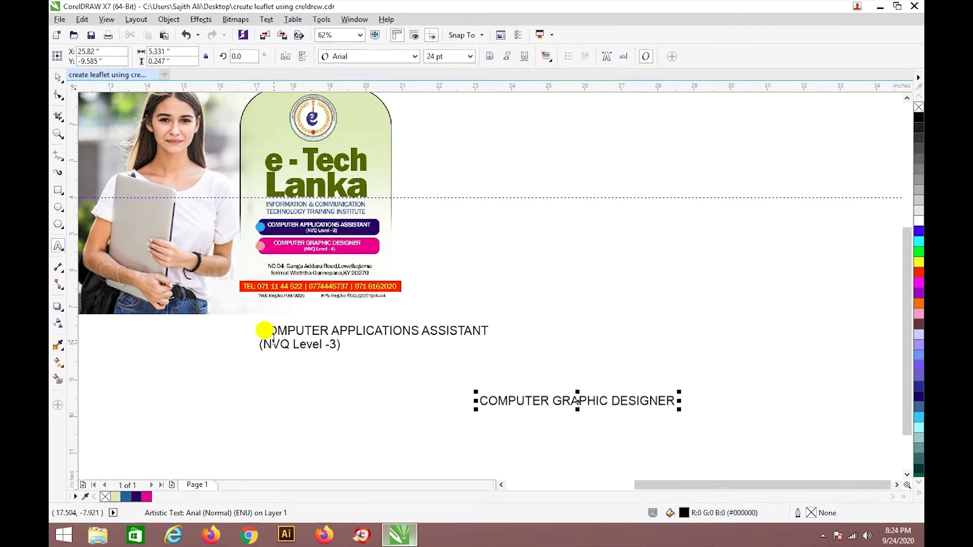
# Give the graphic designer label its level line, (NVQ Level -4).
pyautogui.click(260, 336)
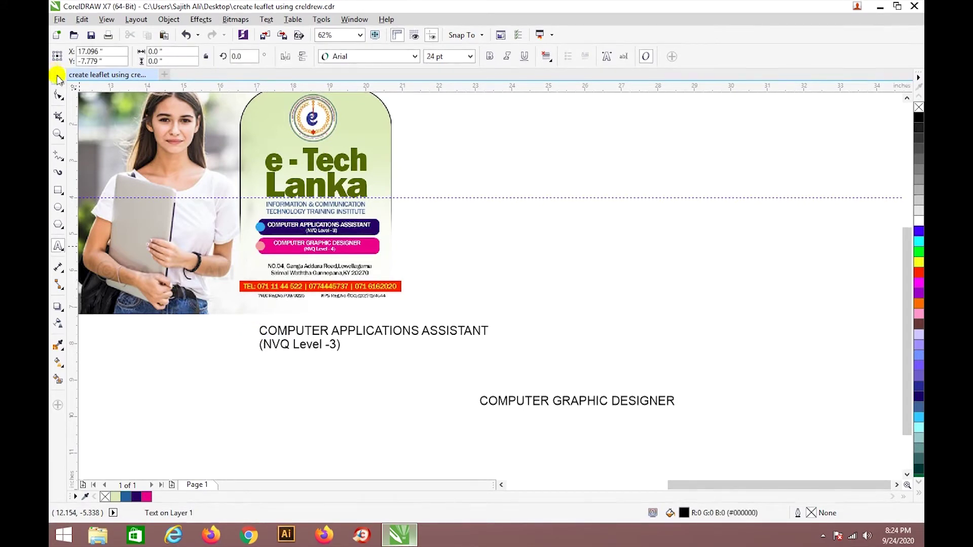
pyautogui.click(58, 77)
pyautogui.click(59, 246)
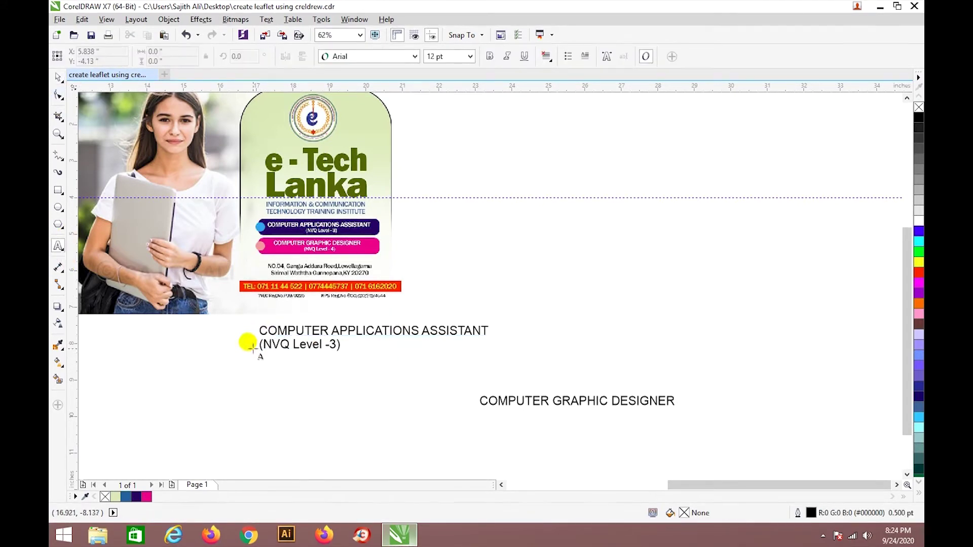
pyautogui.moveTo(266, 345); pyautogui.dragTo(356, 345)
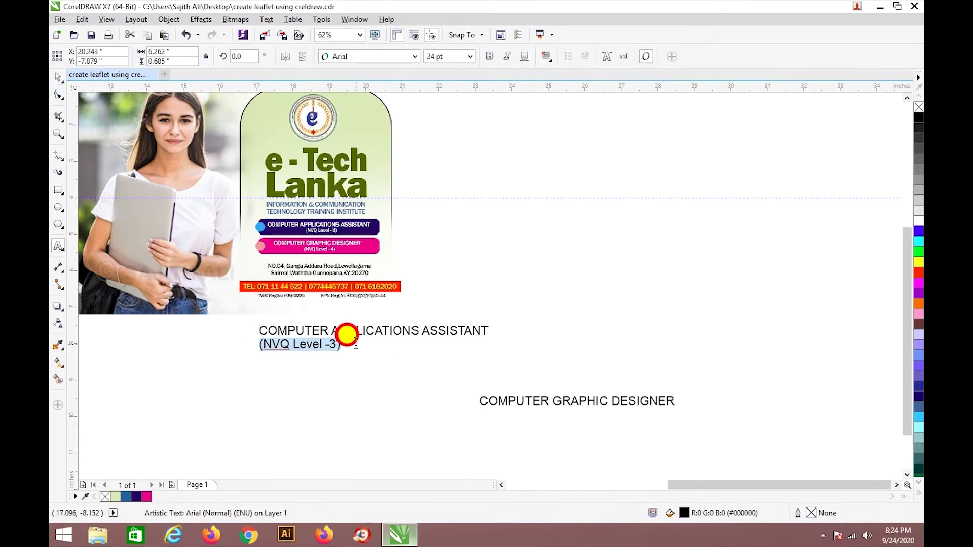
pyautogui.click(672, 400)
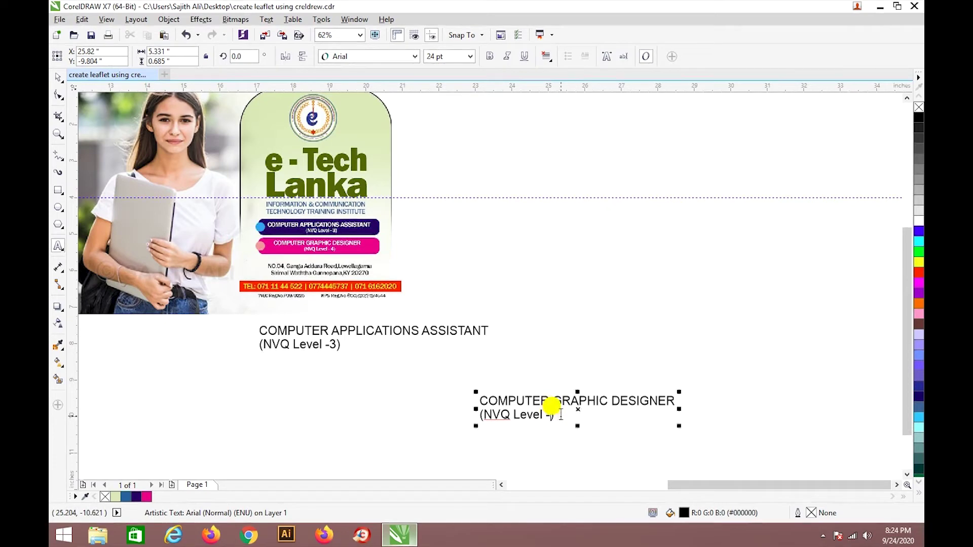
pyautogui.click(58, 77)
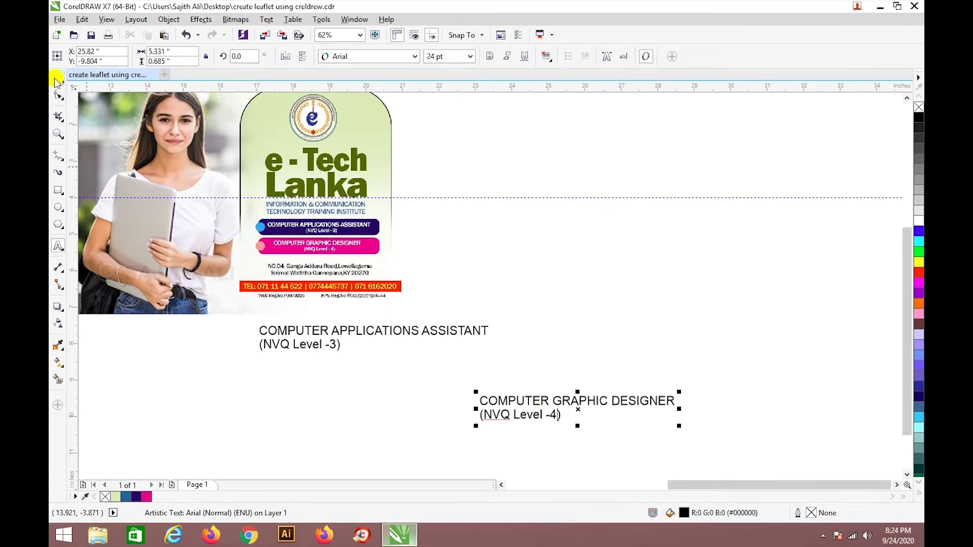
pyautogui.click(567, 359)
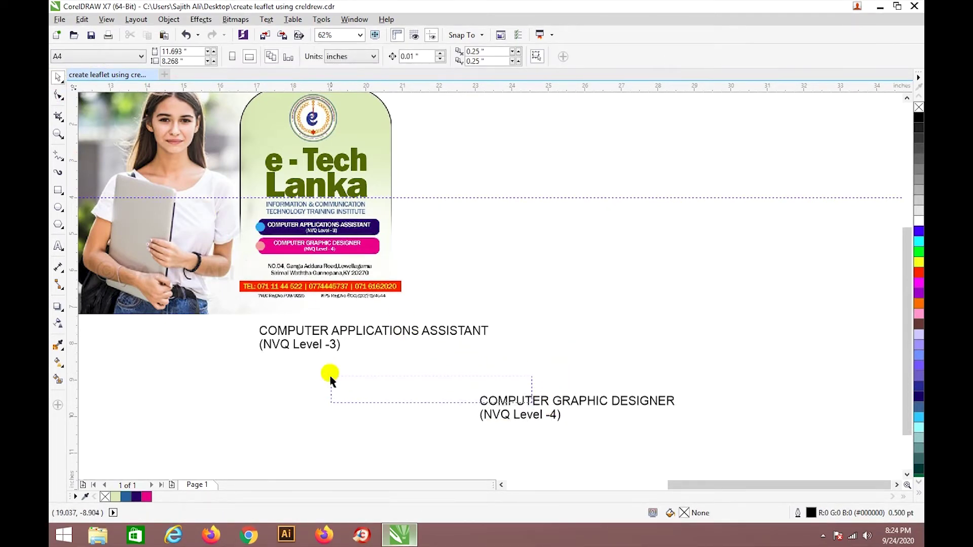
# Drag both course text blocks onto the left leaflet page.
pyautogui.moveTo(706, 492); pyautogui.dragTo(669, 485)
pyautogui.moveTo(768, 400); pyautogui.dragTo(174, 386)
pyautogui.moveTo(547, 336); pyautogui.dragTo(186, 325)
pyautogui.scroll(1, 186, 327)
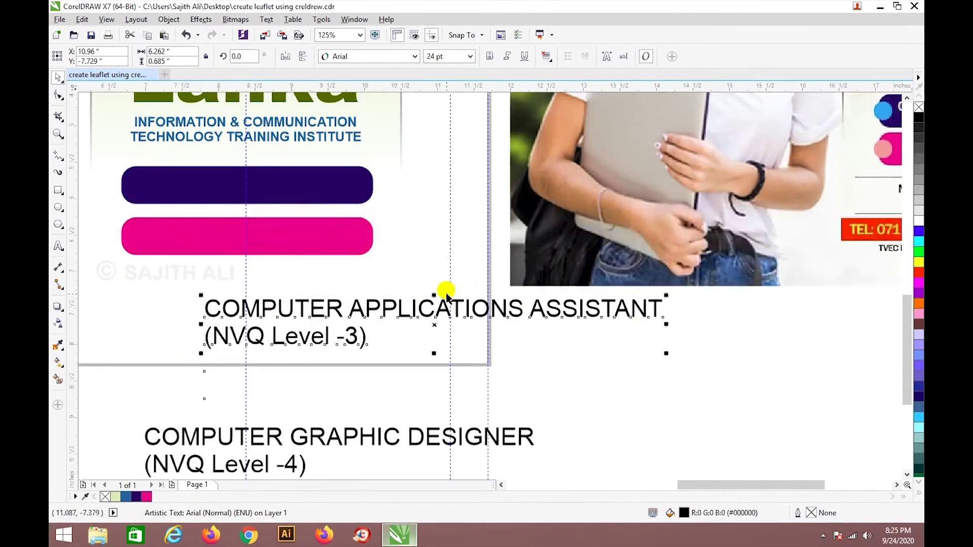
pyautogui.scroll(-1, 445, 290)
pyautogui.scroll(1, 276, 230)
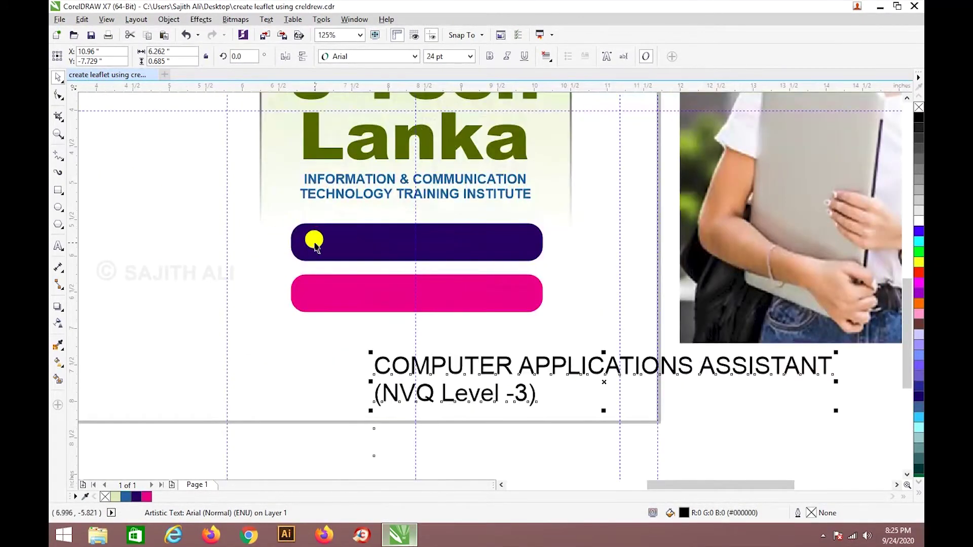
# Scale up the purple and pink bars, and the green arched panel to about 110%.
pyautogui.click(314, 241)
pyautogui.keyDown('shift'); pyautogui.click(306, 303); pyautogui.keyUp('shift')
pyautogui.moveTo(277, 306); pyautogui.dragTo(266, 318)
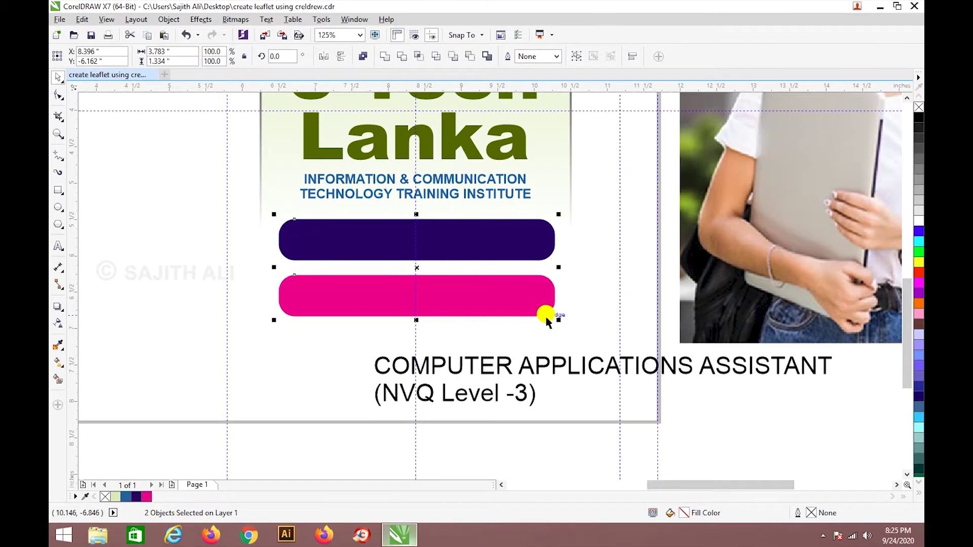
pyautogui.moveTo(556, 318); pyautogui.dragTo(564, 326)
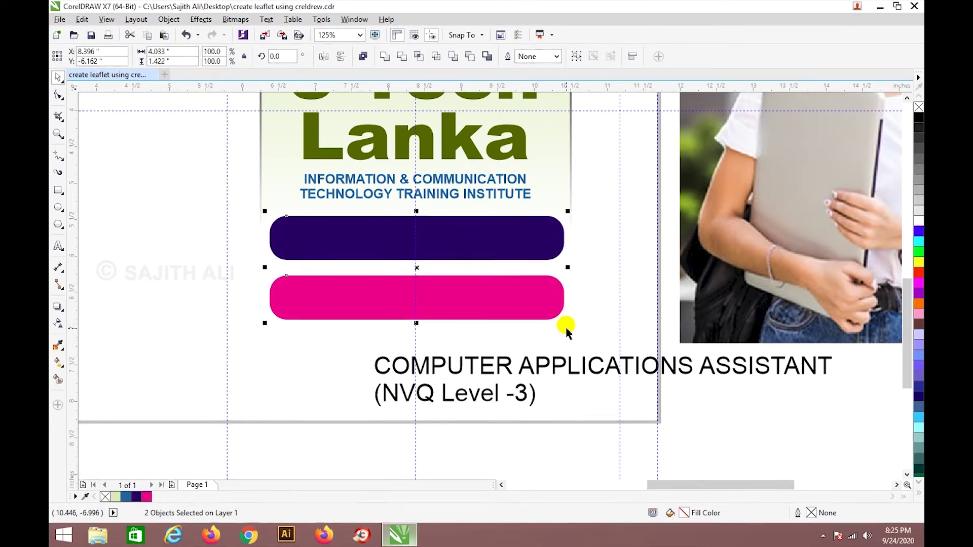
pyautogui.scroll(-1, 561, 269)
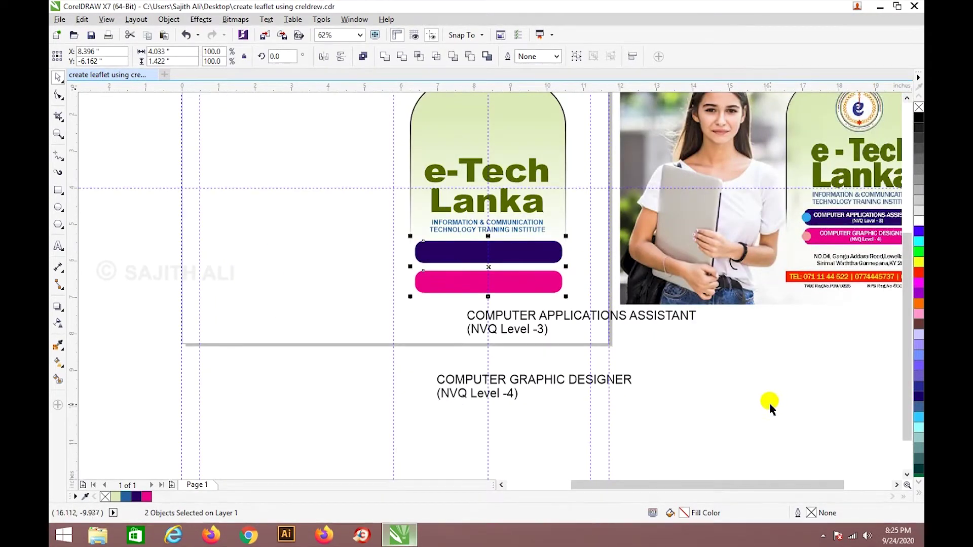
pyautogui.click(561, 132)
pyautogui.moveTo(570, 308); pyautogui.dragTo(578, 318)
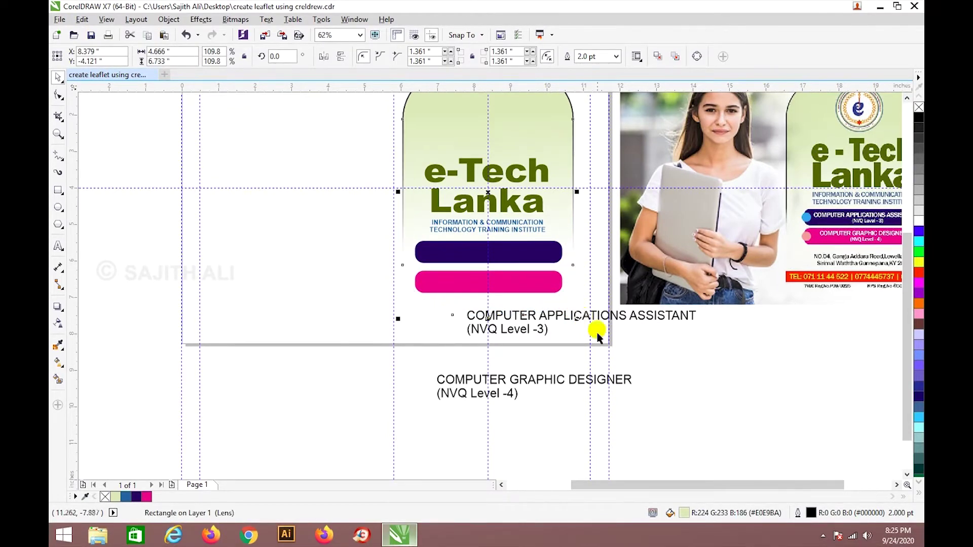
pyautogui.click(661, 423)
# Check the title and subtitle, then select the COMPUTER APPLICATIONS ASSISTANT label.
pyautogui.click(528, 177)
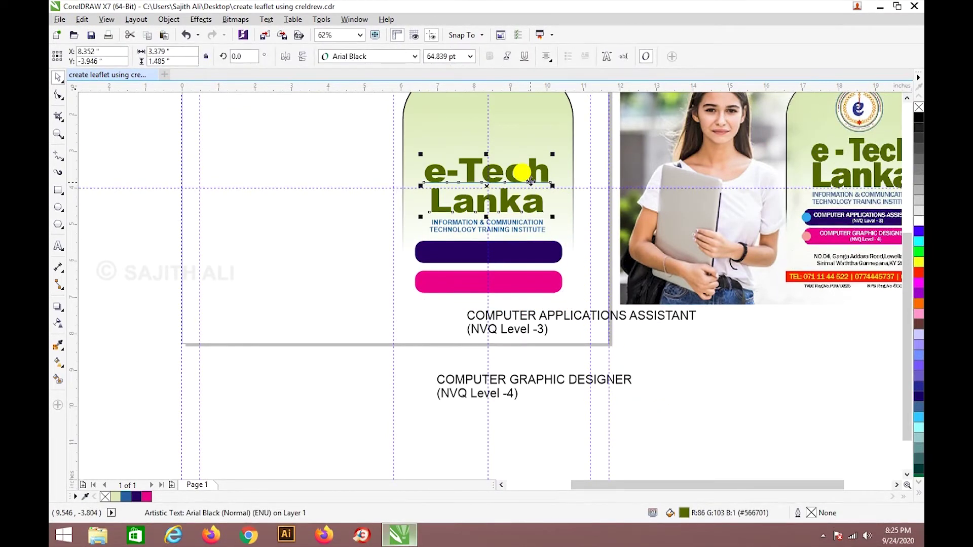
pyautogui.click(684, 397)
pyautogui.click(515, 235)
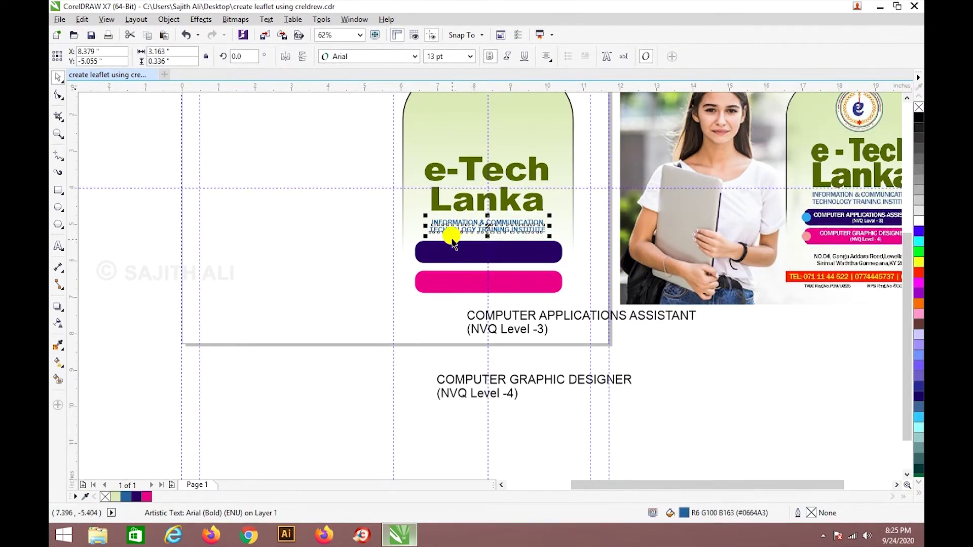
pyautogui.scroll(2, 453, 244)
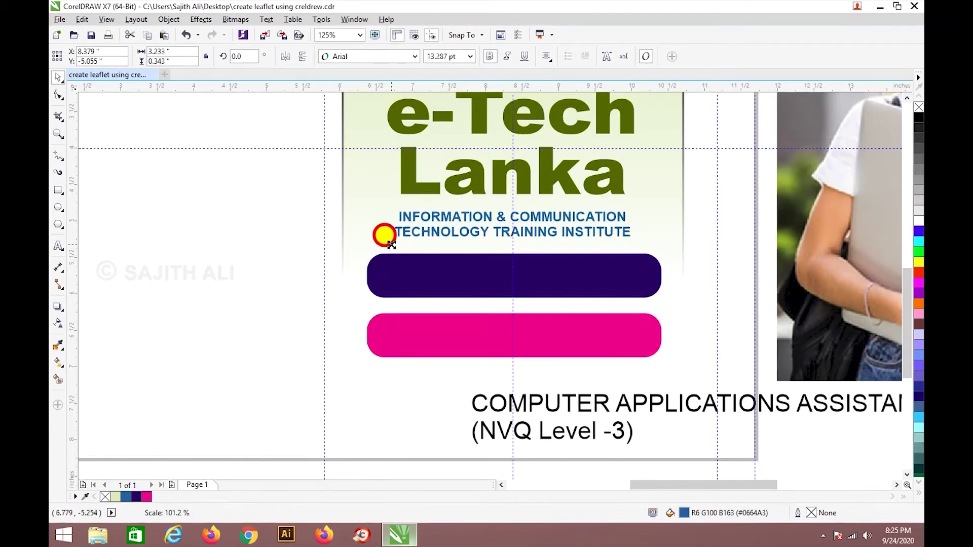
pyautogui.click(695, 327)
pyautogui.scroll(-2, 696, 326)
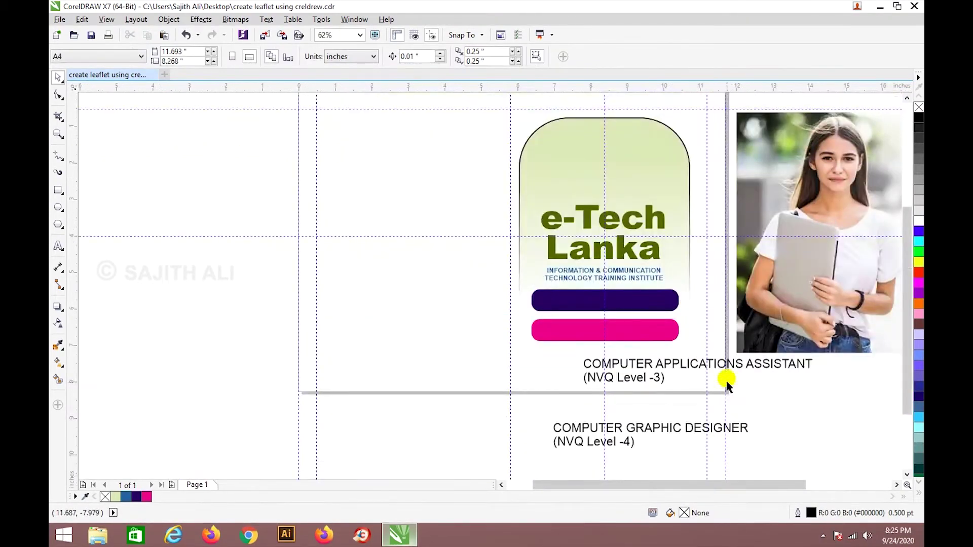
pyautogui.moveTo(701, 485); pyautogui.dragTo(752, 485)
pyautogui.click(533, 361)
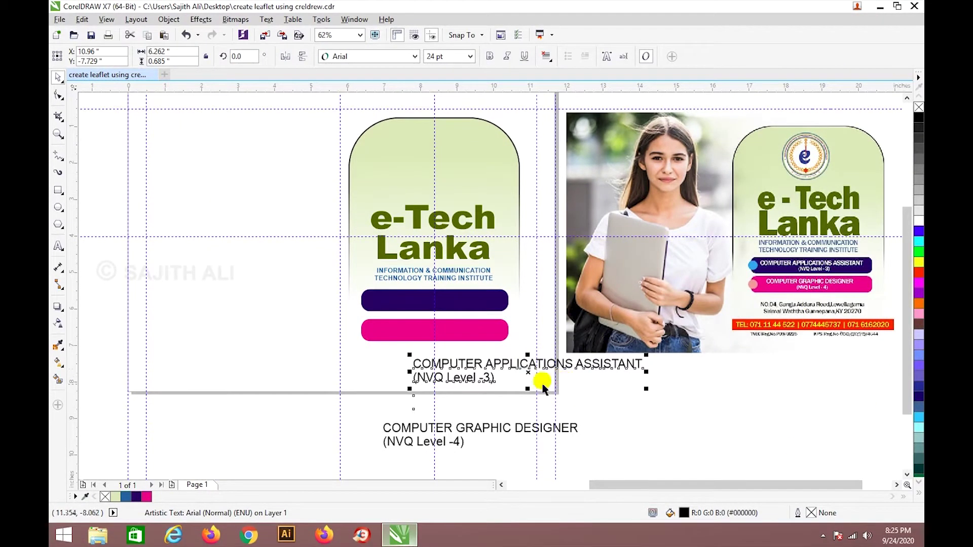
# Make the course label white, place it on the purple bar and line the bar up beneath it.
pyautogui.click(918, 221)
pyautogui.moveTo(536, 364); pyautogui.dragTo(466, 305)
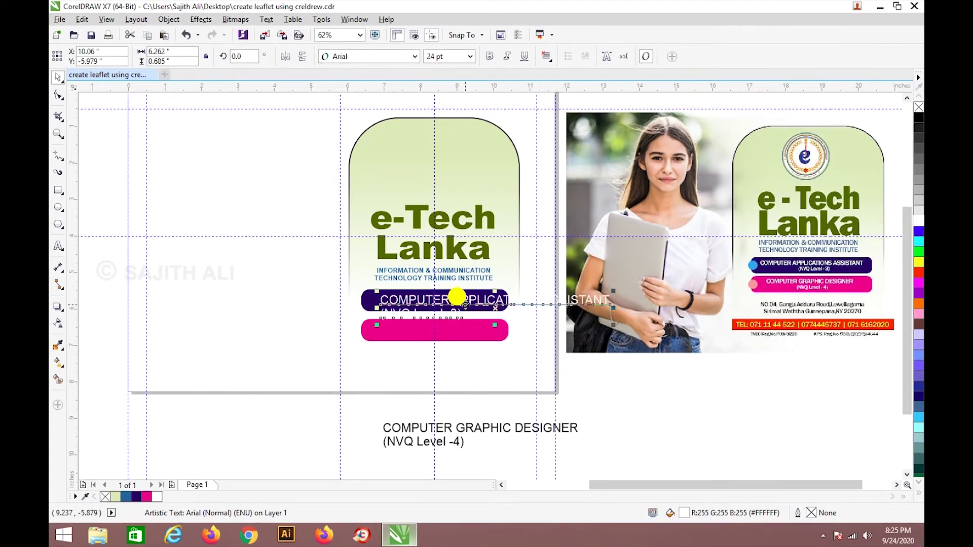
pyautogui.click(457, 53)
pyautogui.write('10')
pyautogui.press('Return')
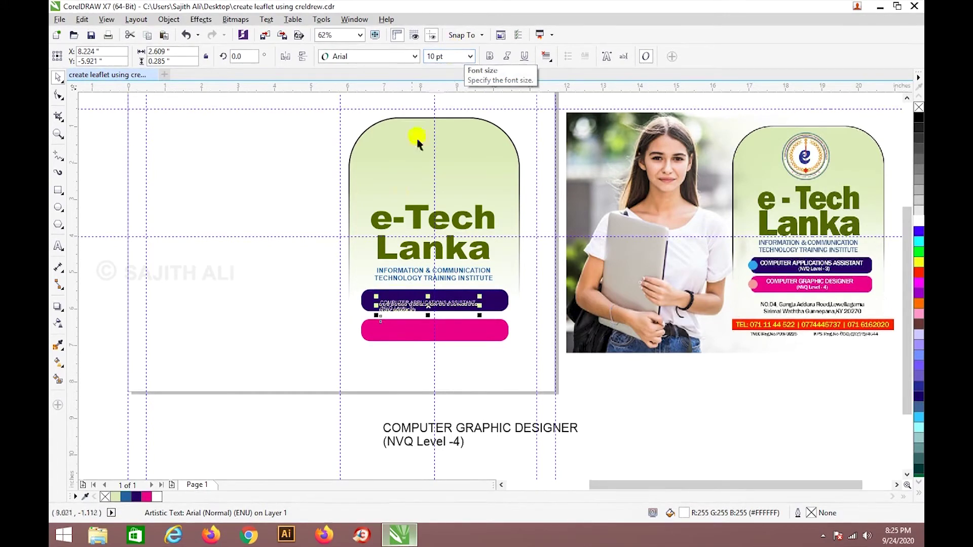
pyautogui.scroll(2, 384, 288)
pyautogui.moveTo(397, 311); pyautogui.dragTo(403, 301)
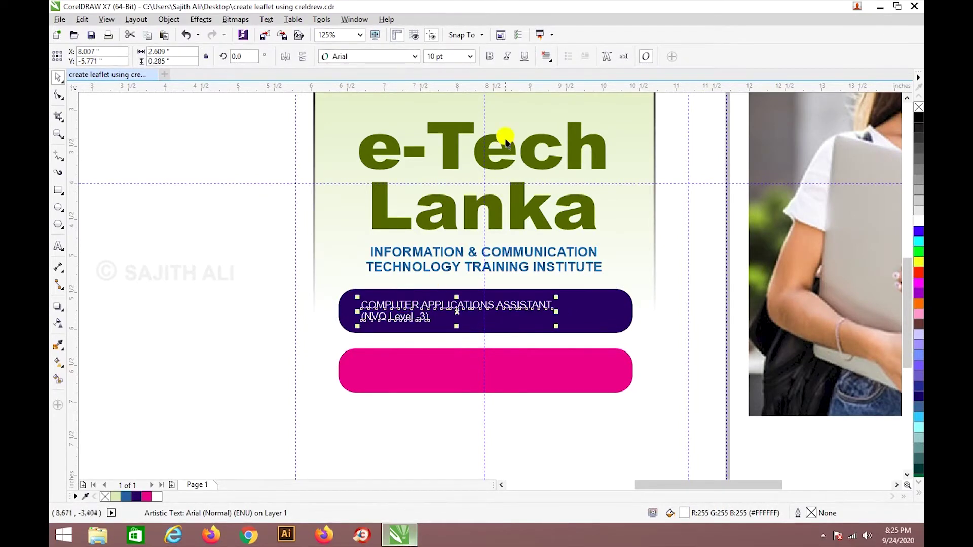
# Set the COMPUTER APPLICATIONS ASSISTANT label to 13 pt bold, centre-aligned on the purple bar.
pyautogui.click(471, 57)
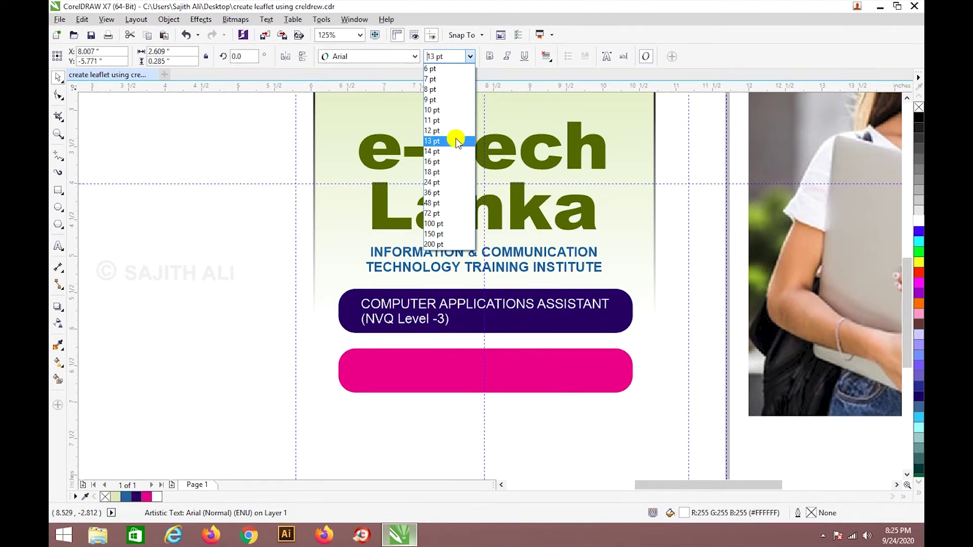
pyautogui.click(456, 141)
pyautogui.scroll(-2, 476, 152)
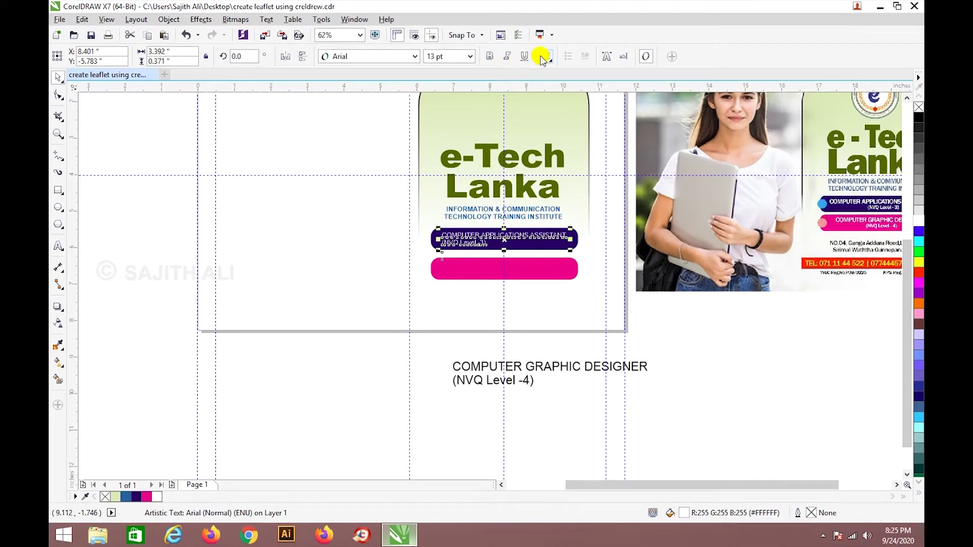
pyautogui.click(494, 56)
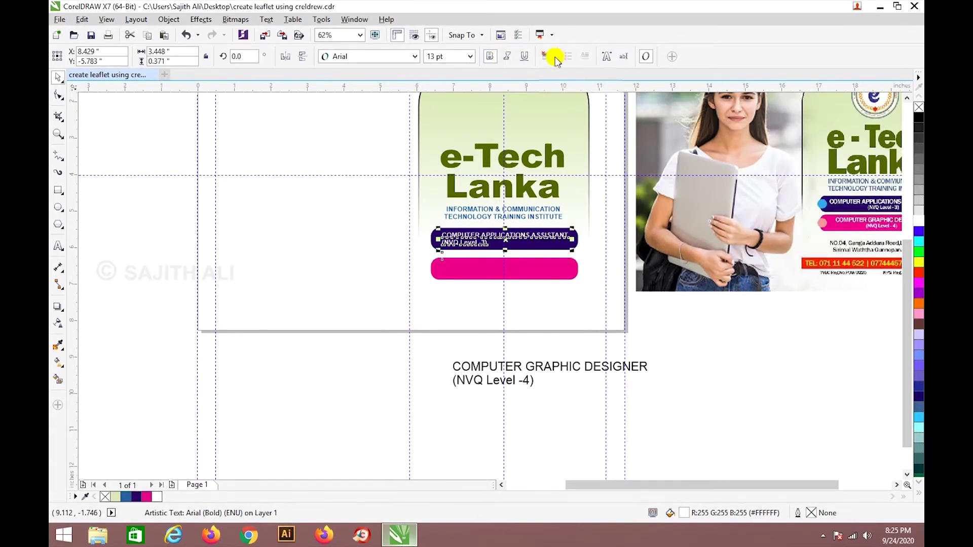
pyautogui.click(555, 58)
pyautogui.click(555, 96)
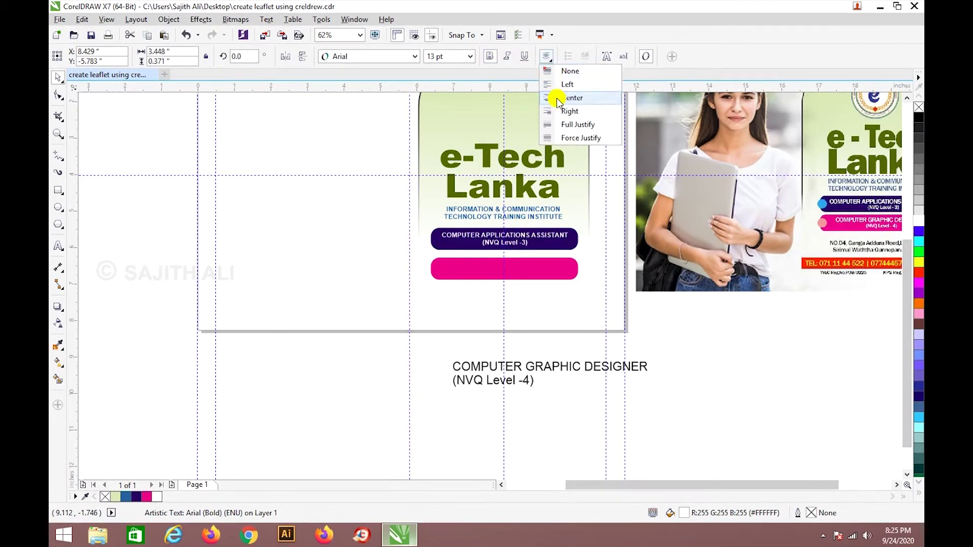
pyautogui.click(655, 384)
pyautogui.scroll(2, 649, 312)
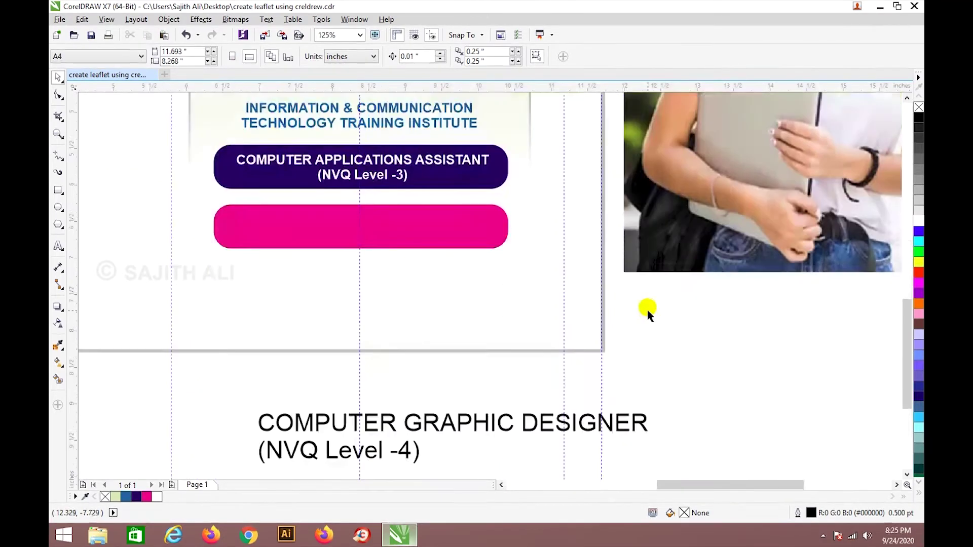
pyautogui.click(428, 161)
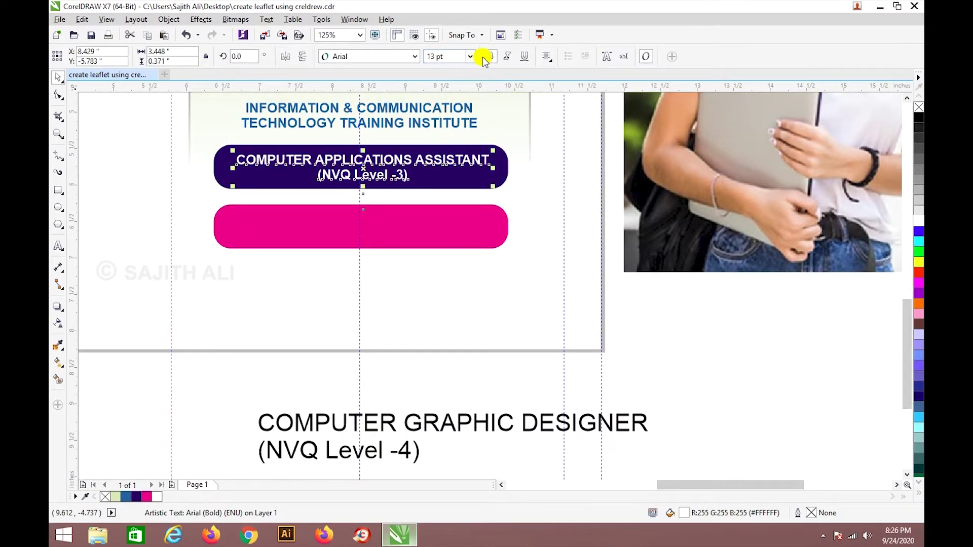
pyautogui.click(471, 424)
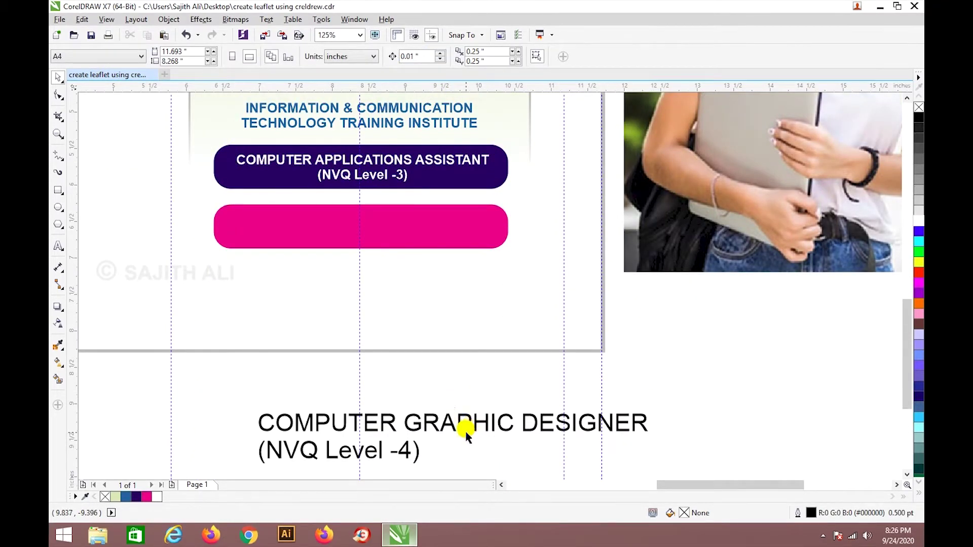
# Set the COMPUTER GRAPHIC DESIGNER heading to 13 pt with centre alignment.
pyautogui.click(465, 430)
pyautogui.click(447, 56)
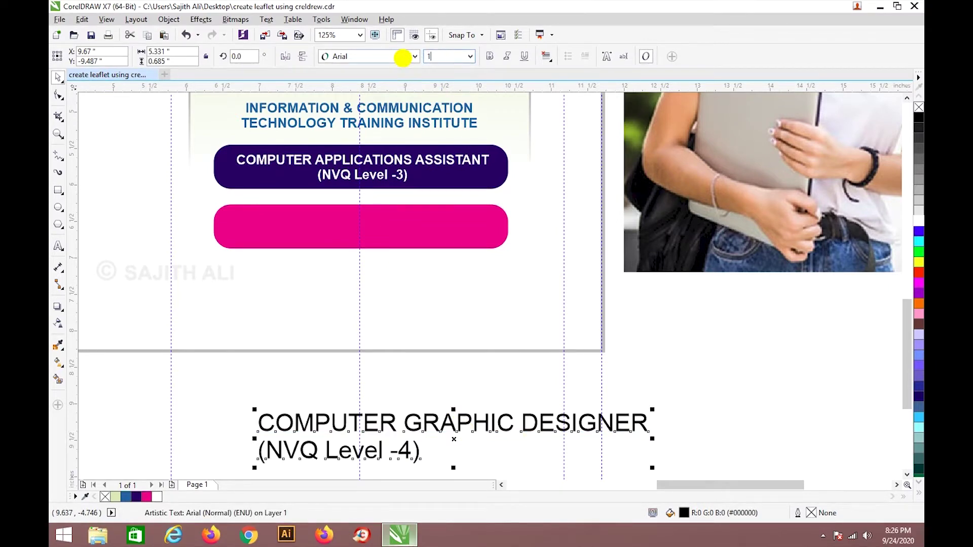
pyautogui.press('Return')
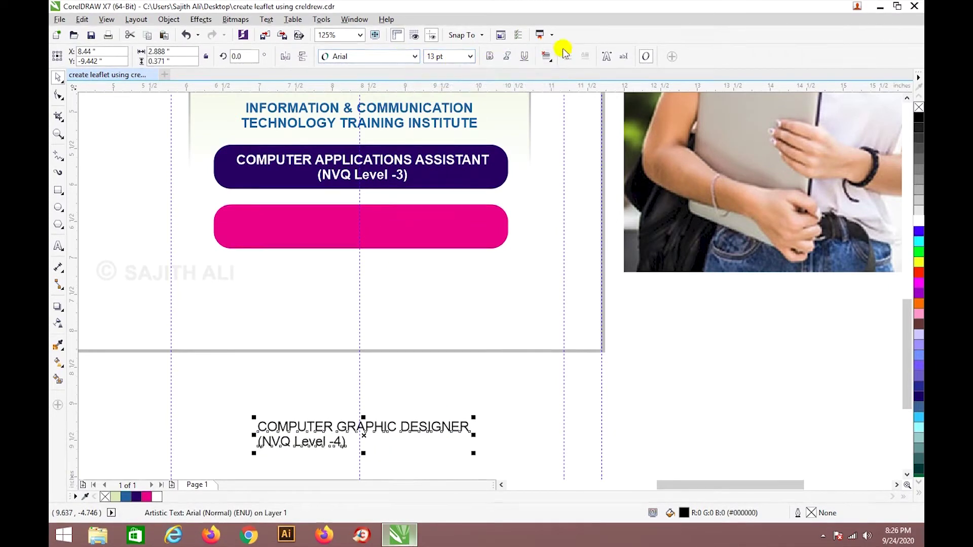
pyautogui.click(546, 57)
pyautogui.click(565, 98)
pyautogui.click(430, 434)
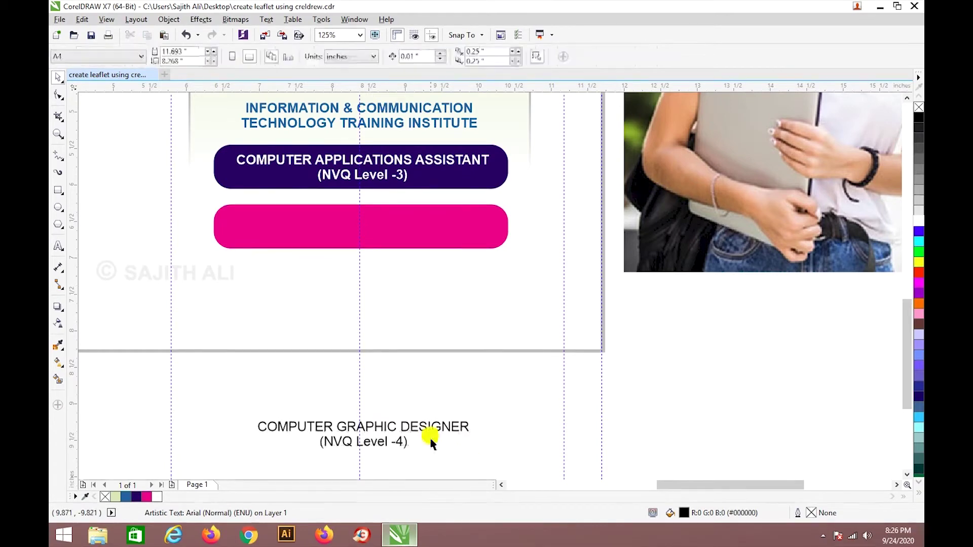
# Move the heading onto the pink bar and make it white and bold.
pyautogui.click(395, 443)
pyautogui.moveTo(395, 445); pyautogui.dragTo(377, 232)
pyautogui.click(919, 220)
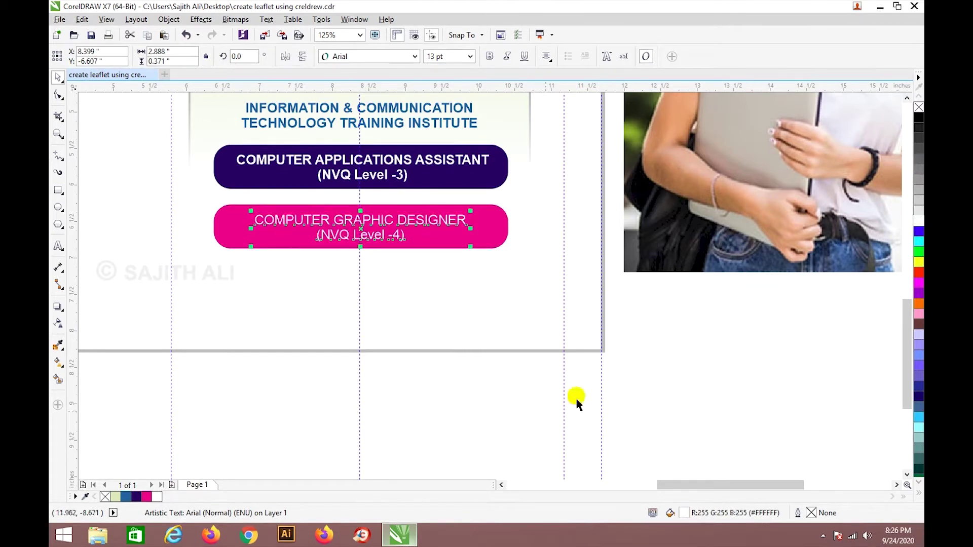
pyautogui.click(490, 55)
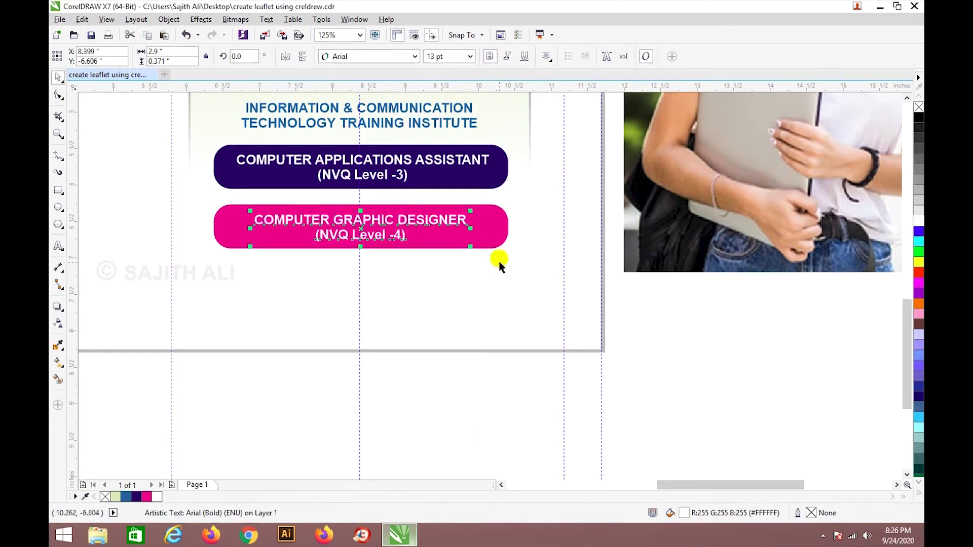
pyautogui.click(518, 400)
pyautogui.scroll(-2, 456, 288)
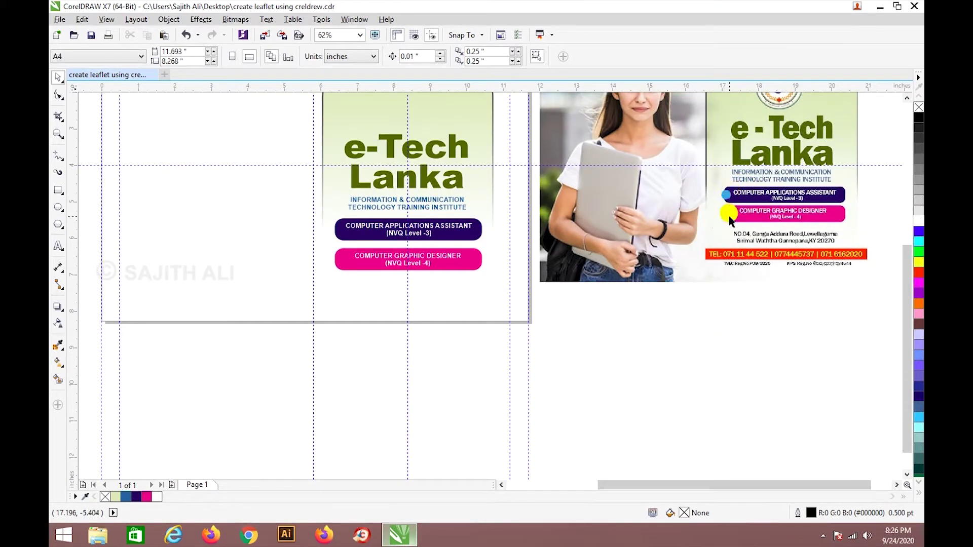
# Draw a small circle just beneath the pink bar.
pyautogui.click(57, 208)
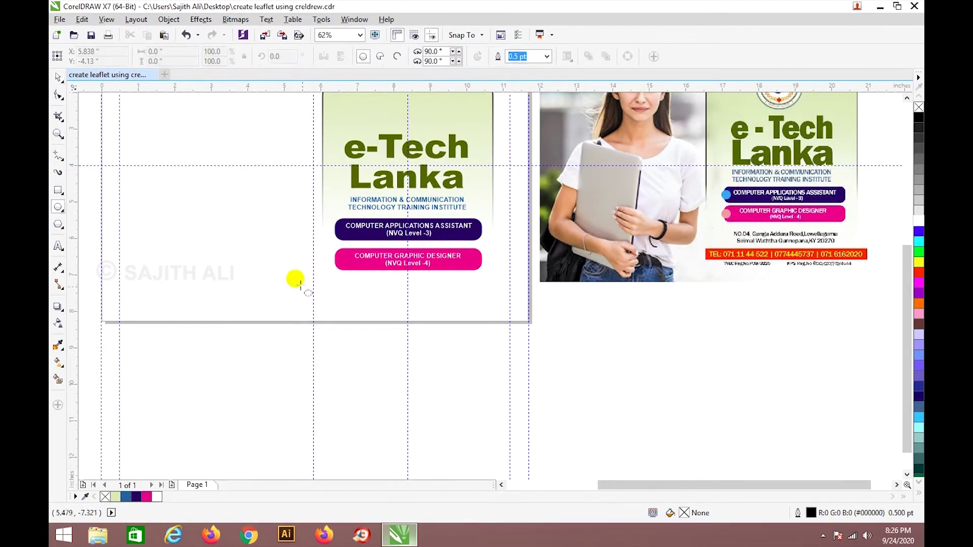
pyautogui.moveTo(328, 296); pyautogui.dragTo(336, 301)
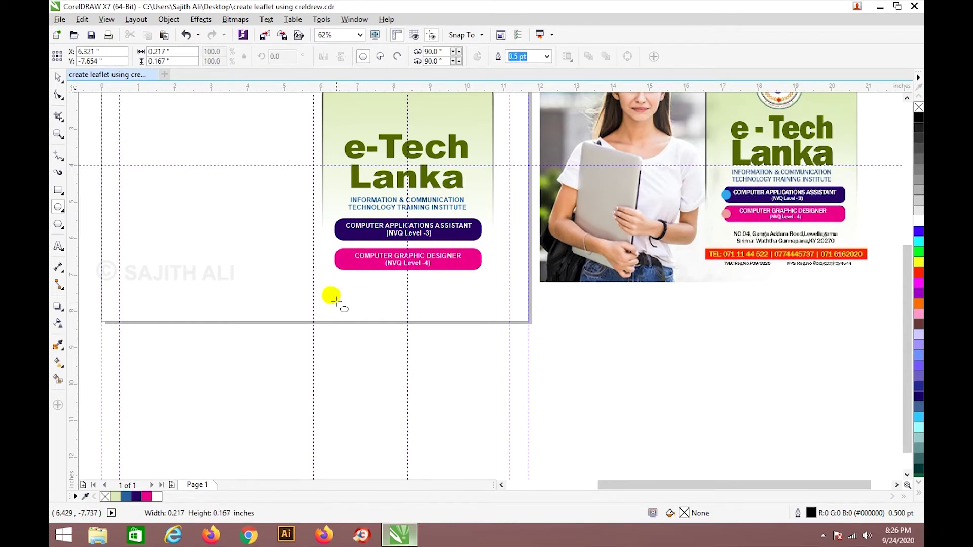
pyautogui.hotkey('ctrl', 'z')
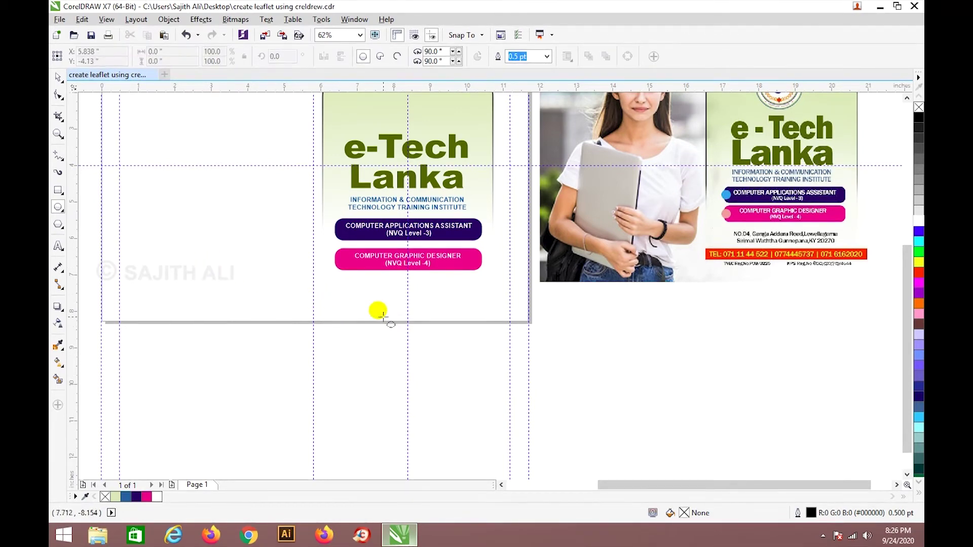
pyautogui.moveTo(342, 292); pyautogui.dragTo(354, 307)
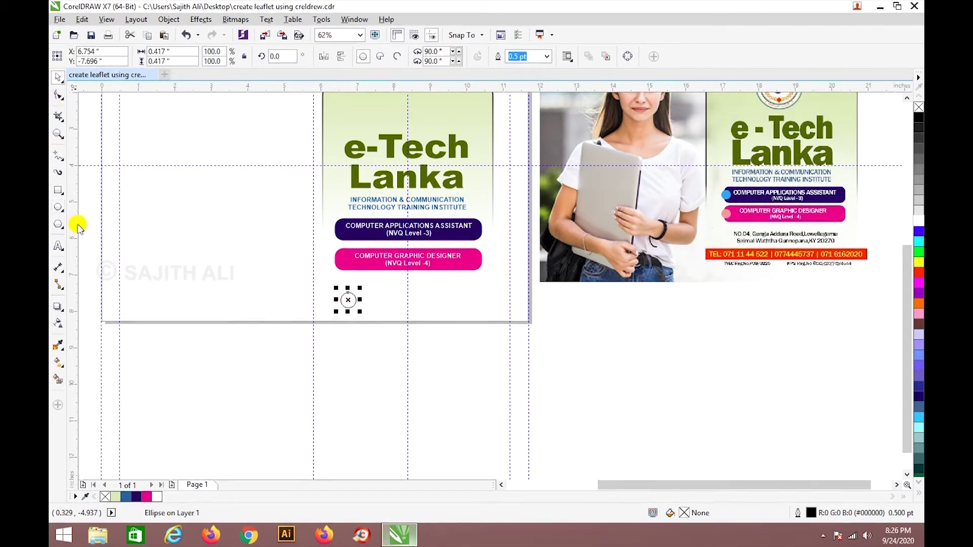
# Start a 'WITH CTTRL' text note below the page.
pyautogui.click(58, 246)
pyautogui.click(344, 353)
pyautogui.write('WITH CTTRL')
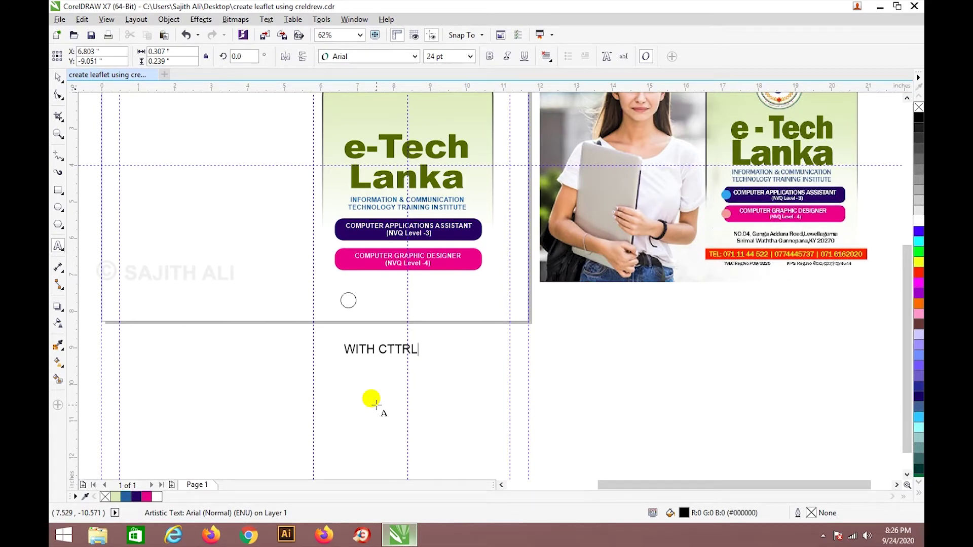
# Finish the WITH CTTRL note and add a 'NOT SHIFT IN CORELDREW' note below it.
pyautogui.hotkey('ctrl', 'space')
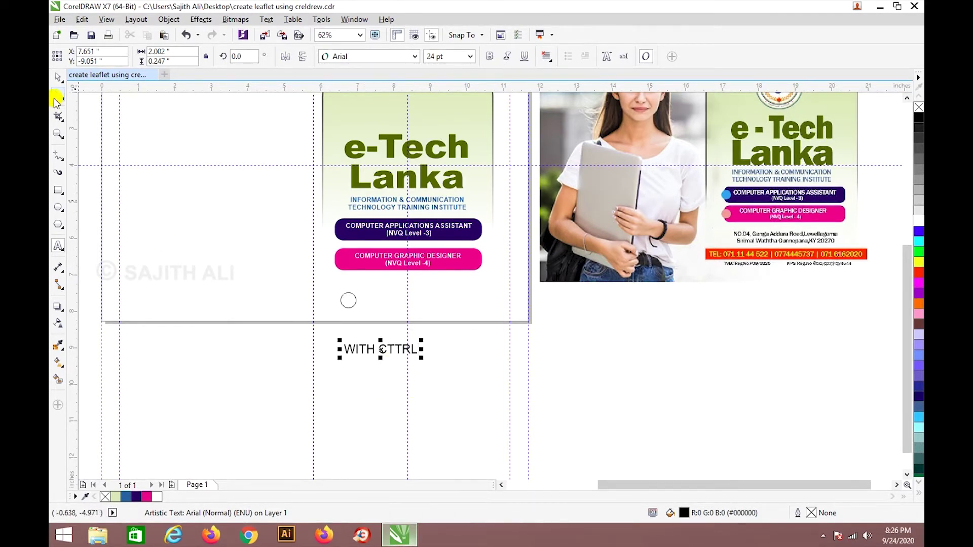
pyautogui.click(59, 246)
pyautogui.click(353, 397)
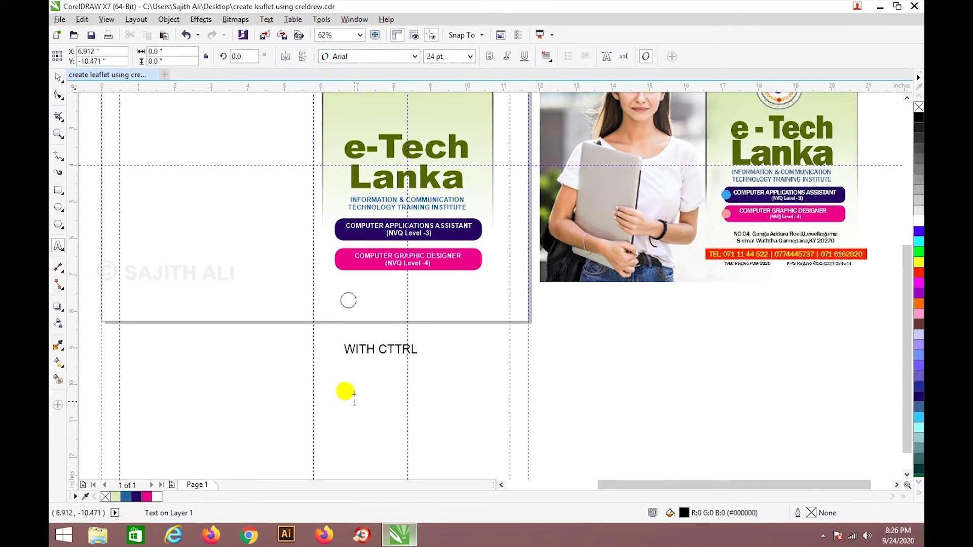
pyautogui.write('NOT SHIFT IN CORELDREW')
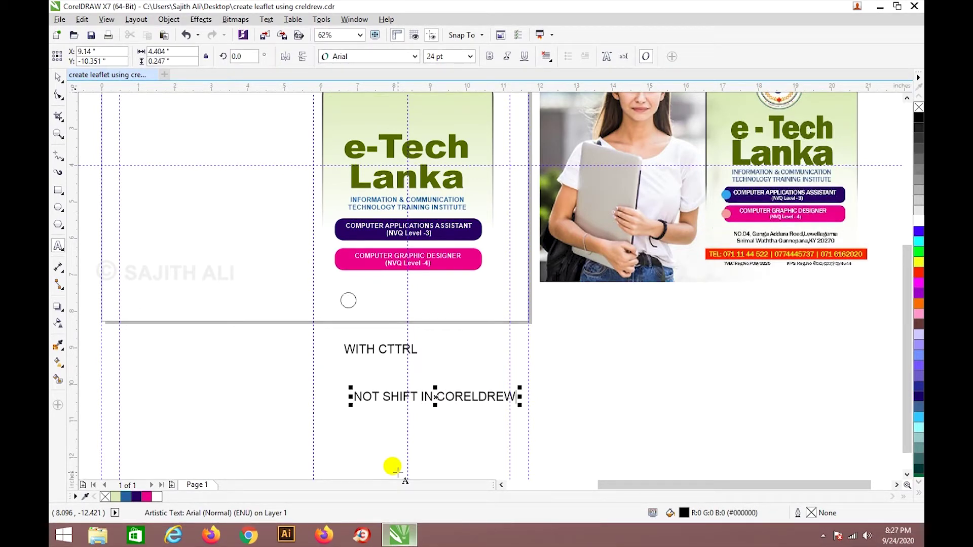
# Delete both text notes and the small circle.
pyautogui.click(58, 77)
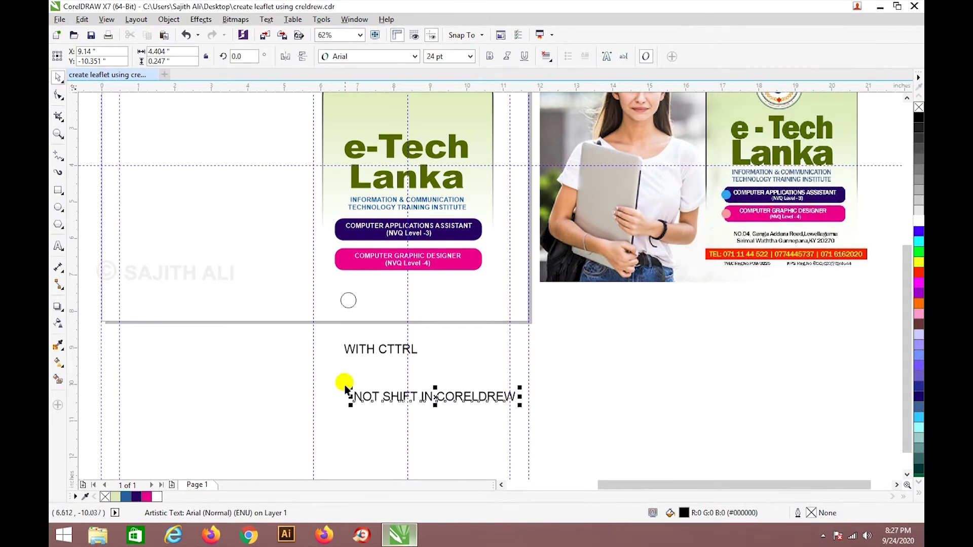
pyautogui.click(370, 374)
pyautogui.click(382, 398)
pyautogui.press('Delete')
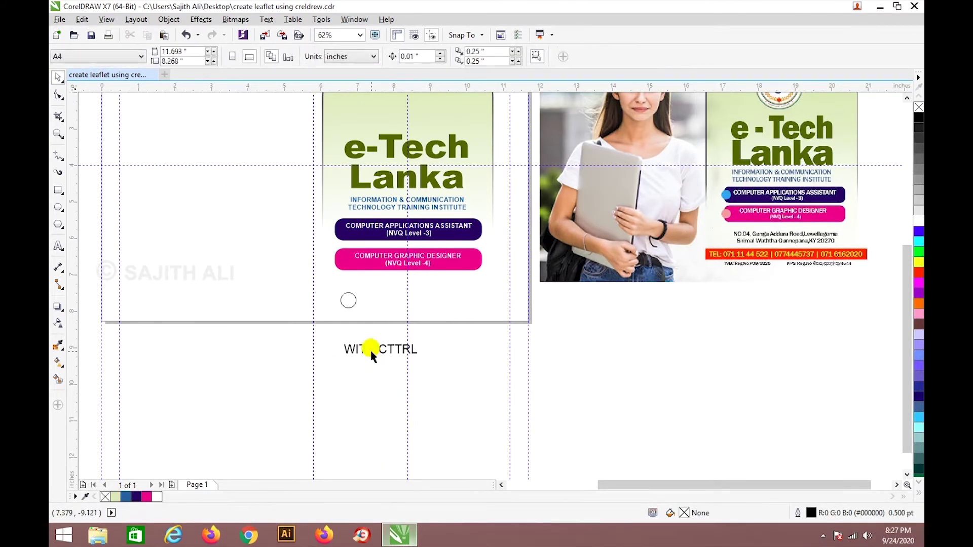
pyautogui.click(369, 350)
pyautogui.press('Delete')
pyautogui.click(349, 301)
pyautogui.press('Delete')
pyautogui.click(58, 207)
# Draw a small circle filled with the reference dot's blue and remove its outline.
pyautogui.moveTo(351, 361); pyautogui.dragTo(365, 360)
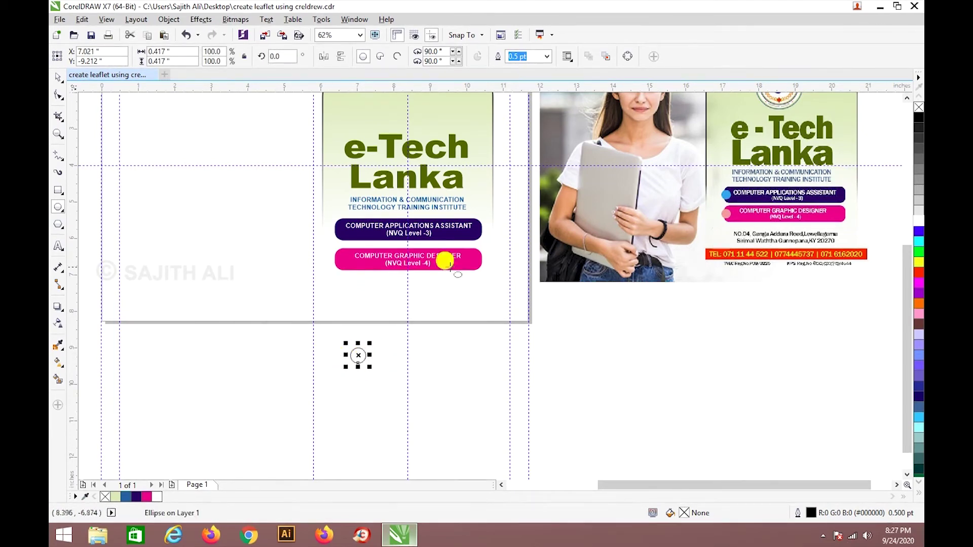
pyautogui.click(59, 345)
pyautogui.click(726, 193)
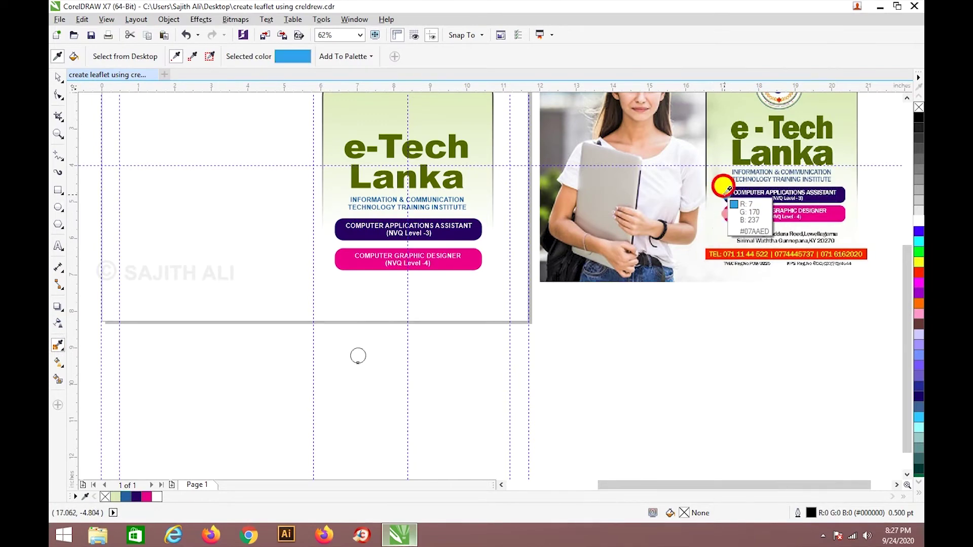
pyautogui.click(353, 357)
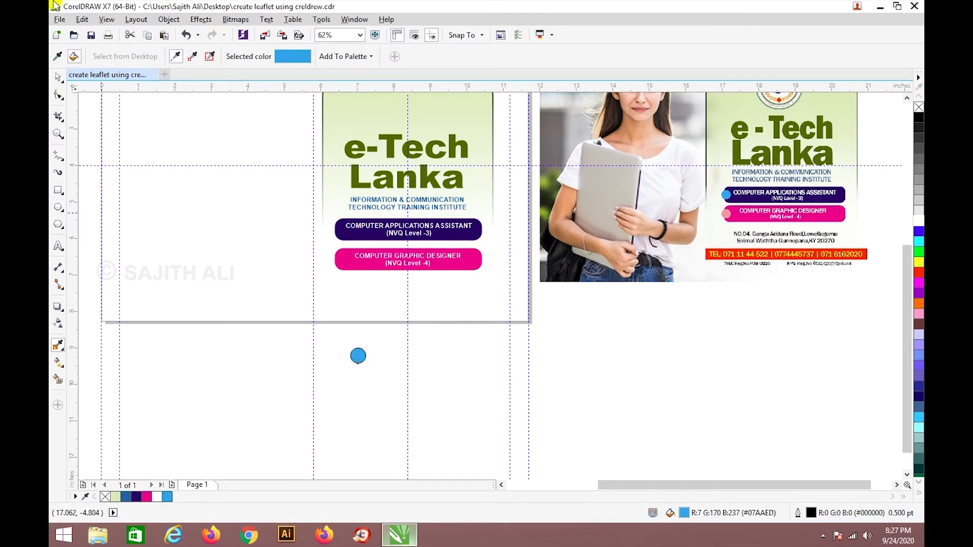
pyautogui.click(57, 76)
pyautogui.click(546, 56)
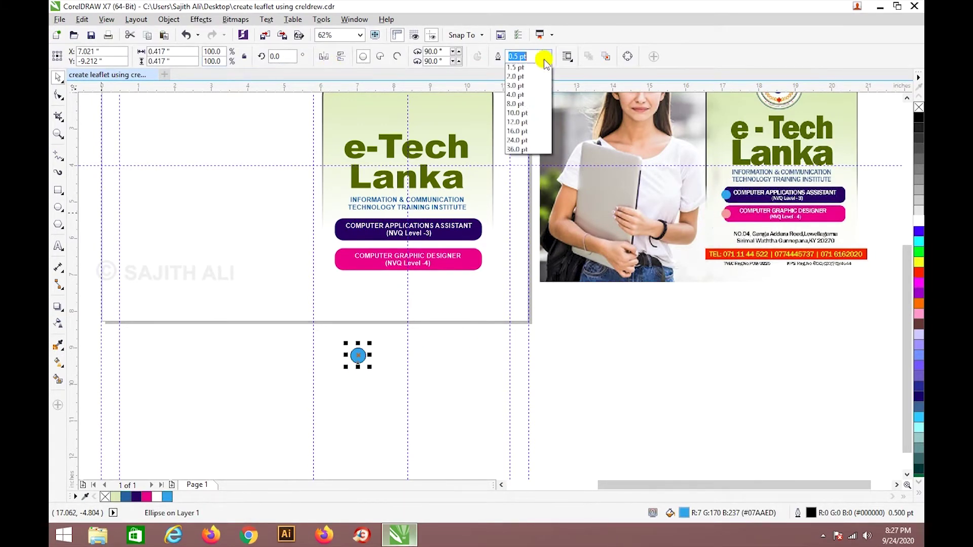
pyautogui.click(519, 66)
# Shrink the blue dot onto the purple bar's left end and drop a copy on the pink bar.
pyautogui.click(389, 401)
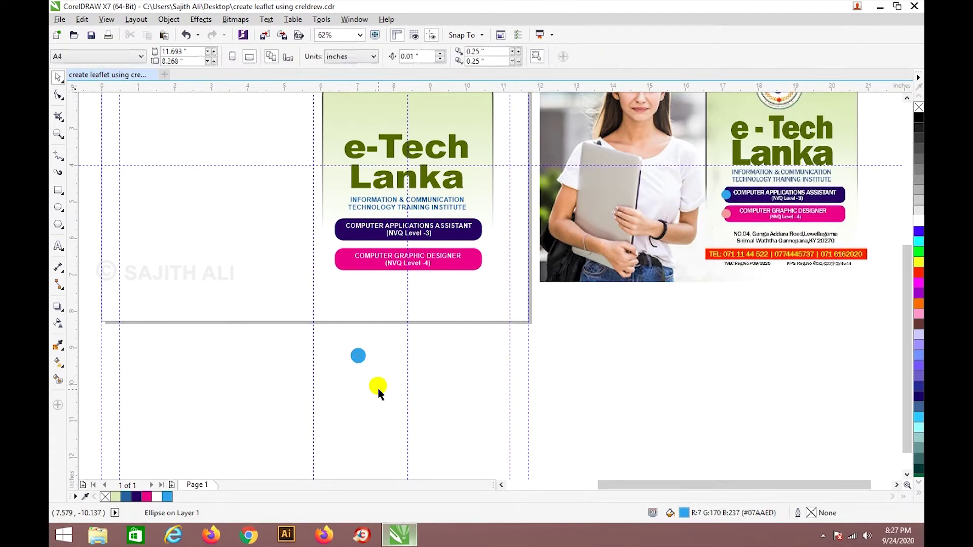
pyautogui.moveTo(358, 355); pyautogui.dragTo(325, 226)
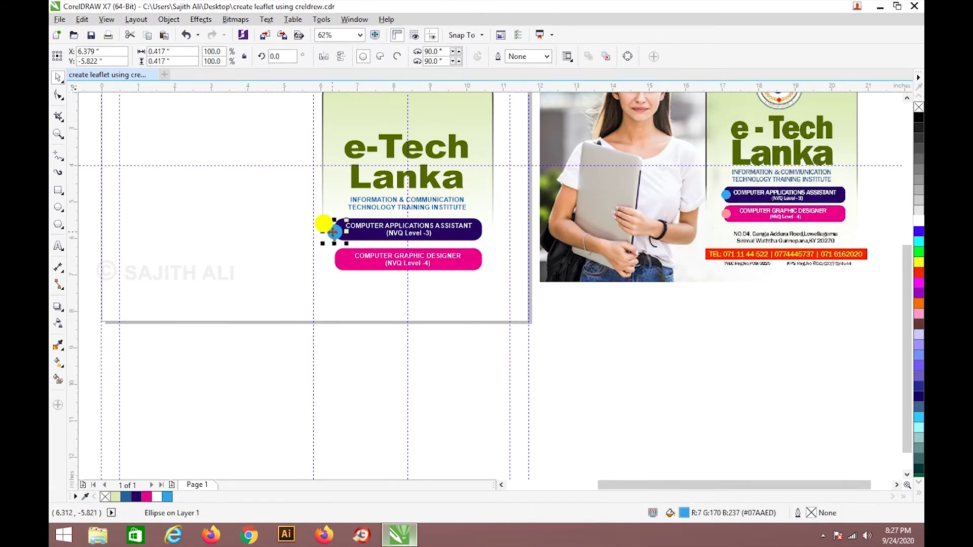
pyautogui.scroll(3, 336, 237)
pyautogui.moveTo(373, 266); pyautogui.dragTo(353, 229)
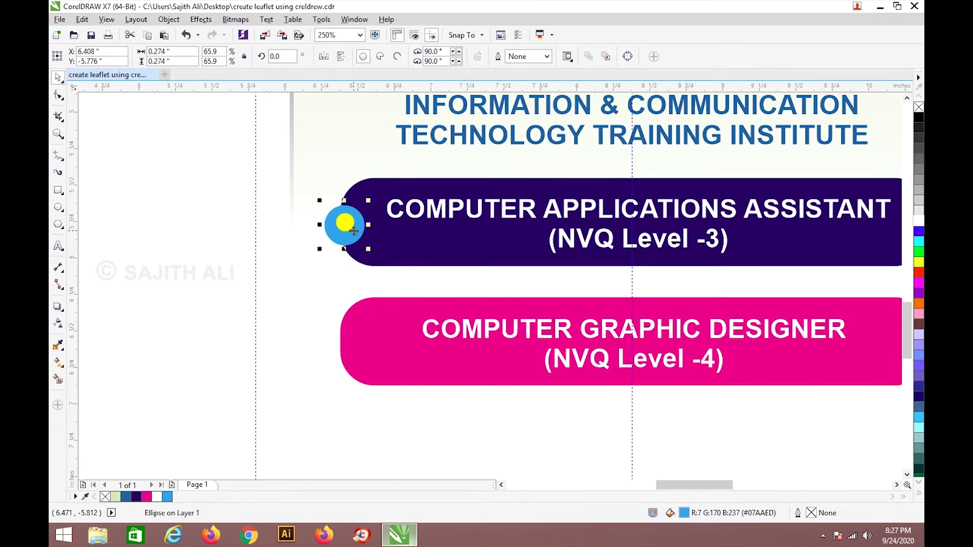
pyautogui.click(402, 253)
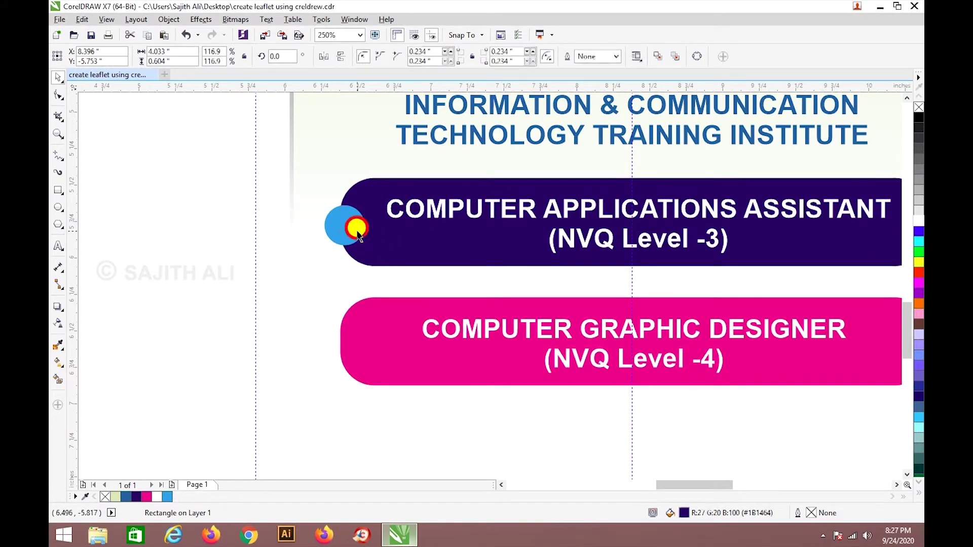
pyautogui.click(355, 229)
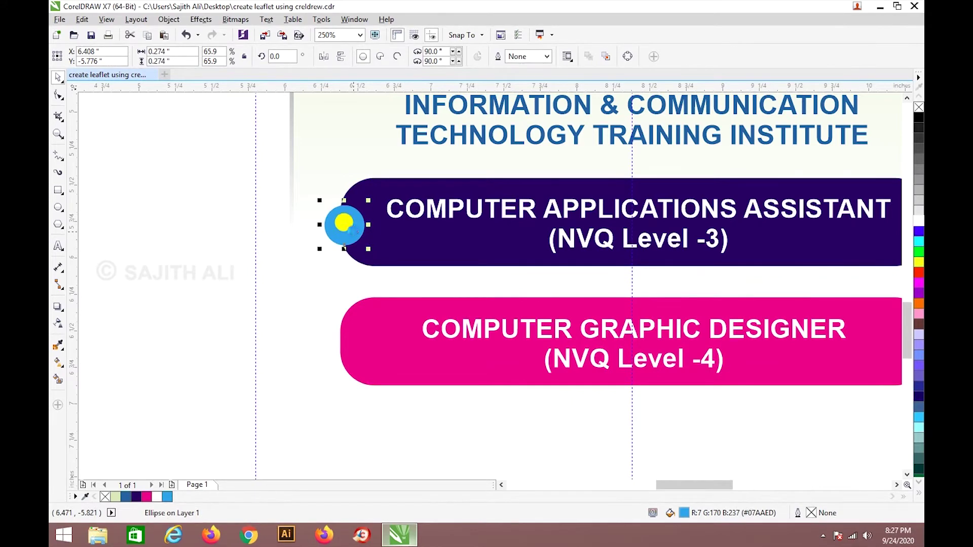
pyautogui.moveTo(347, 223); pyautogui.dragTo(349, 347)
pyautogui.scroll(-4, 344, 344)
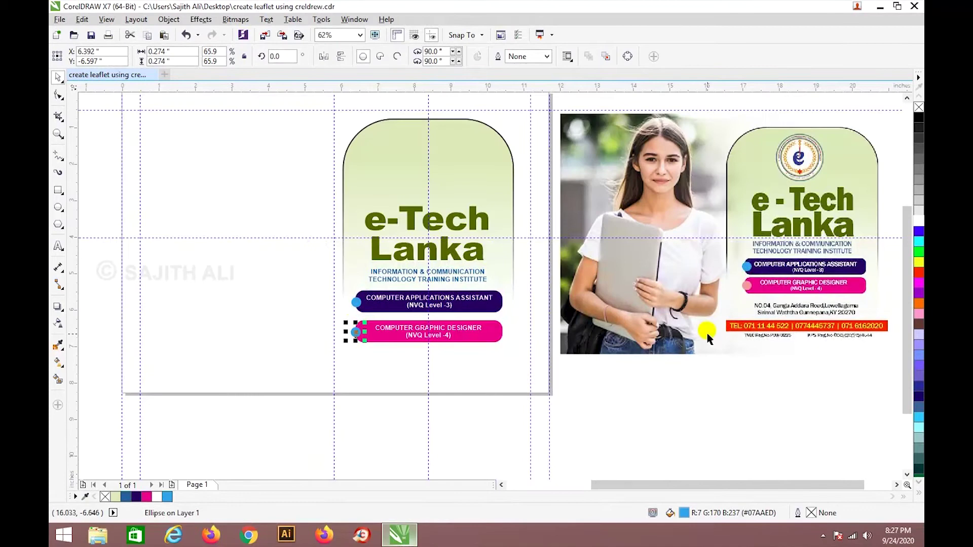
# Fill the pink bar's dot with light pink #F8999F sampled from the reference design.
pyautogui.click(58, 344)
pyautogui.click(750, 280)
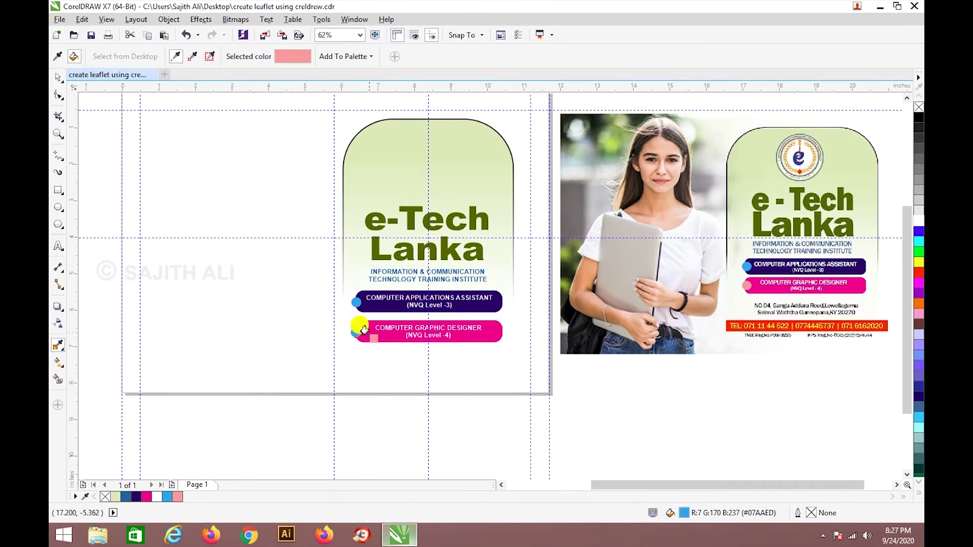
pyautogui.scroll(3, 354, 335)
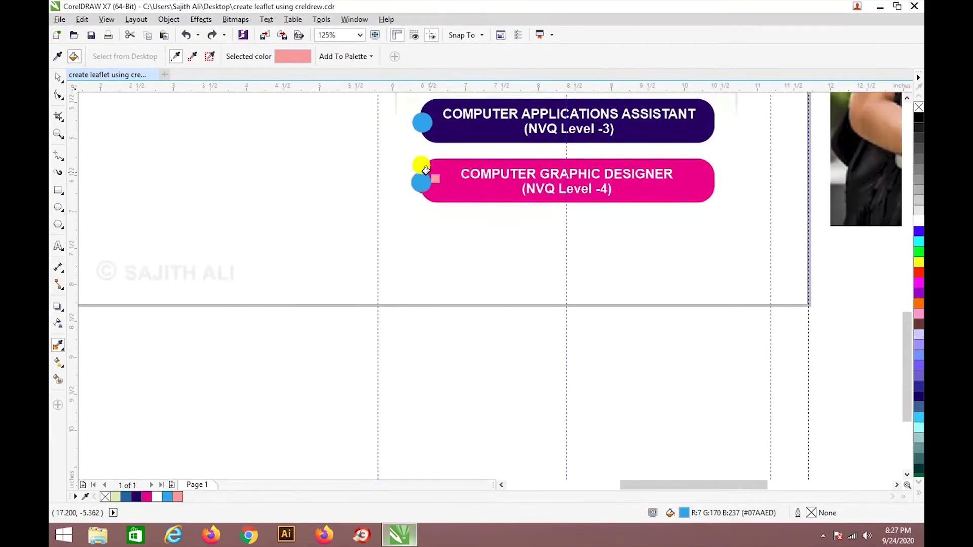
pyautogui.click(415, 180)
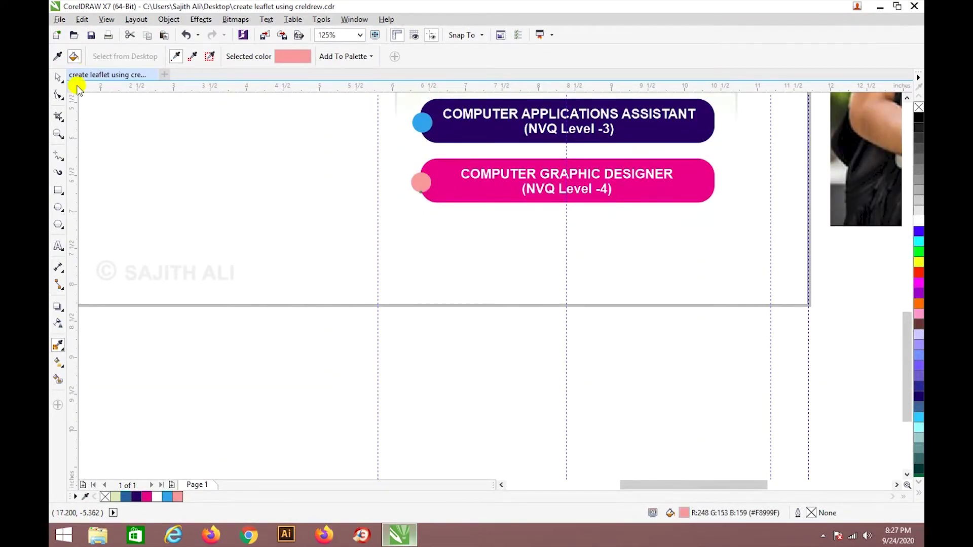
pyautogui.click(58, 81)
pyautogui.scroll(-3, 505, 219)
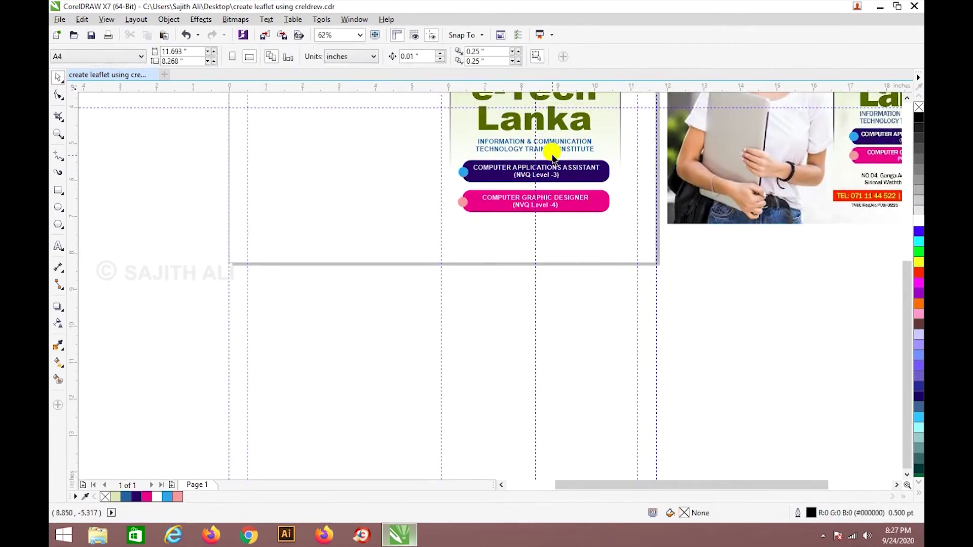
pyautogui.scroll(3, 552, 151)
pyautogui.click(372, 188)
pyautogui.click(378, 249)
pyautogui.keyDown('shift'); pyautogui.click(374, 188); pyautogui.keyUp('shift')
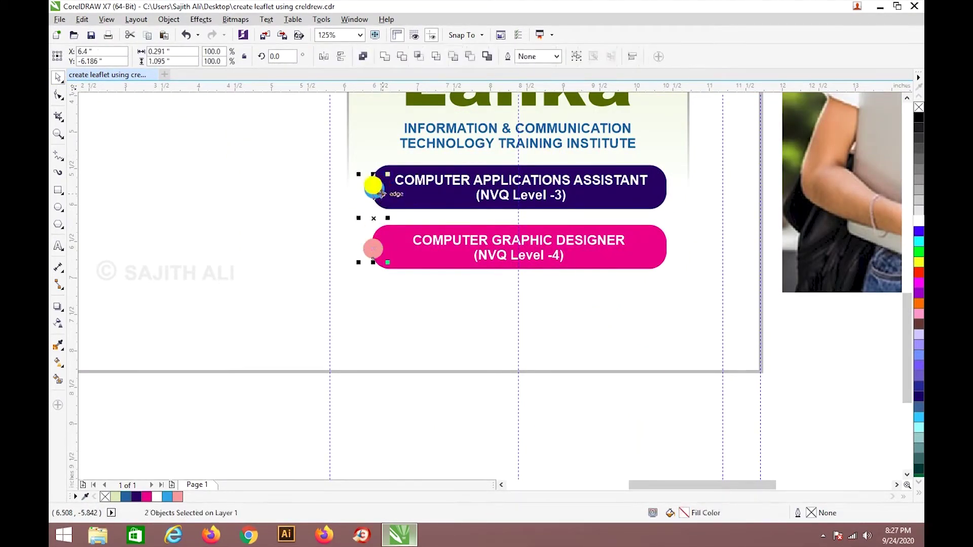
pyautogui.click(414, 332)
pyautogui.scroll(-3, 452, 279)
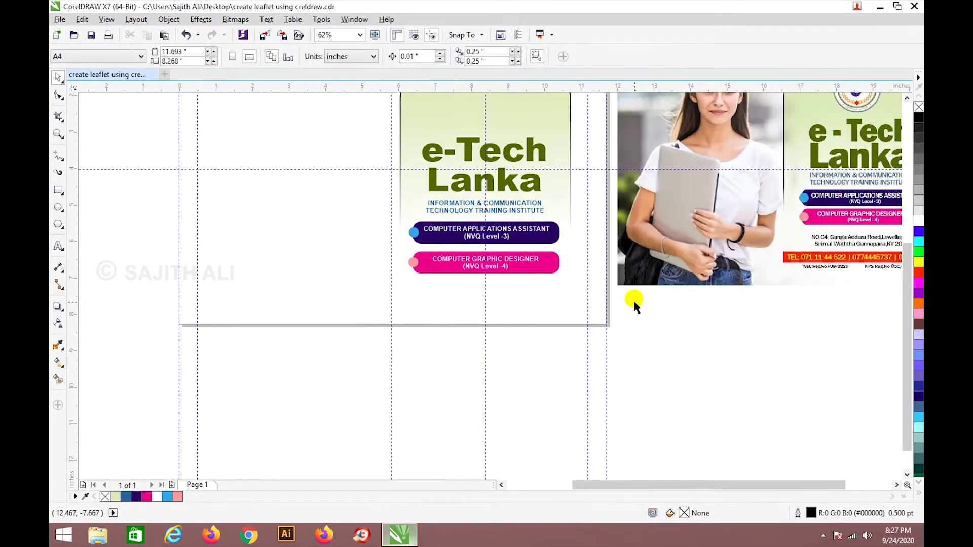
pyautogui.moveTo(677, 484); pyautogui.dragTo(734, 484)
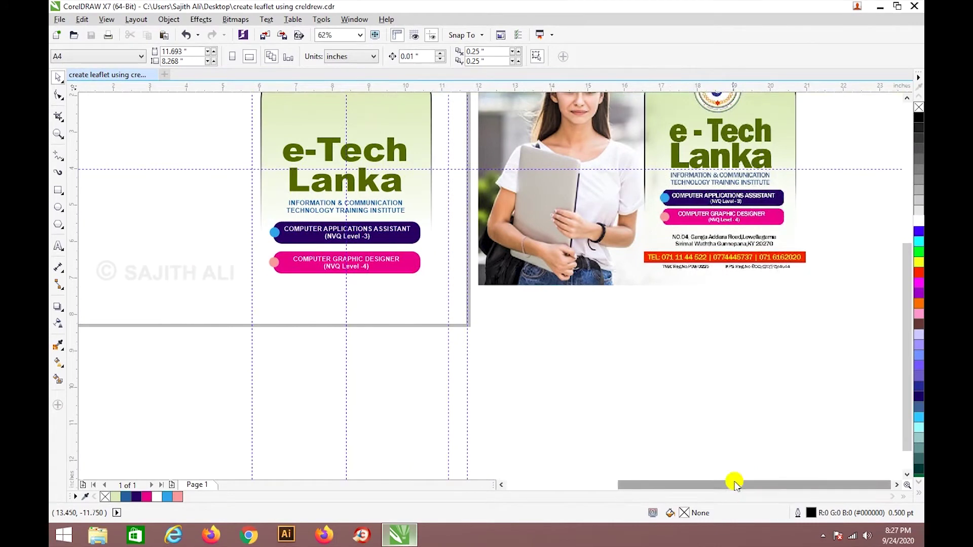
pyautogui.moveTo(905, 314); pyautogui.dragTo(906, 284)
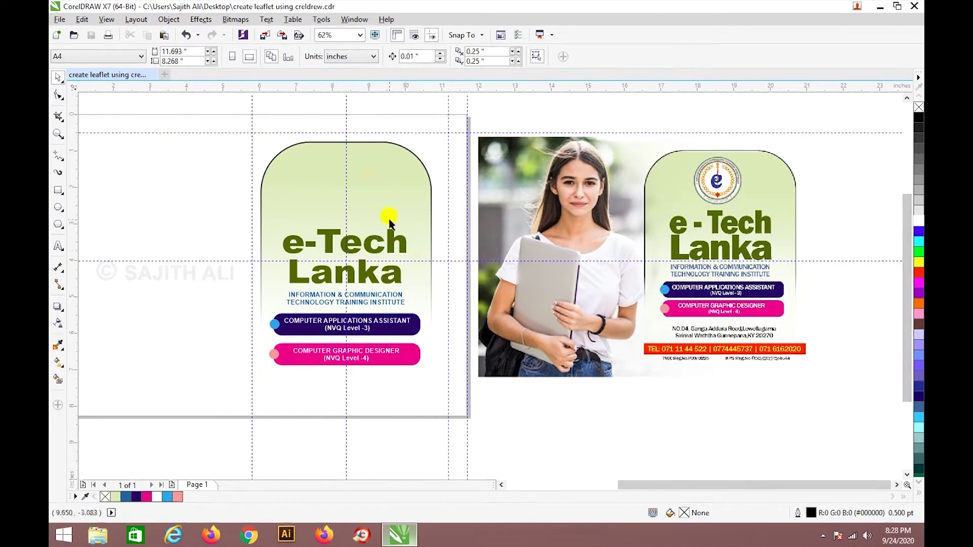
pyautogui.click(335, 245)
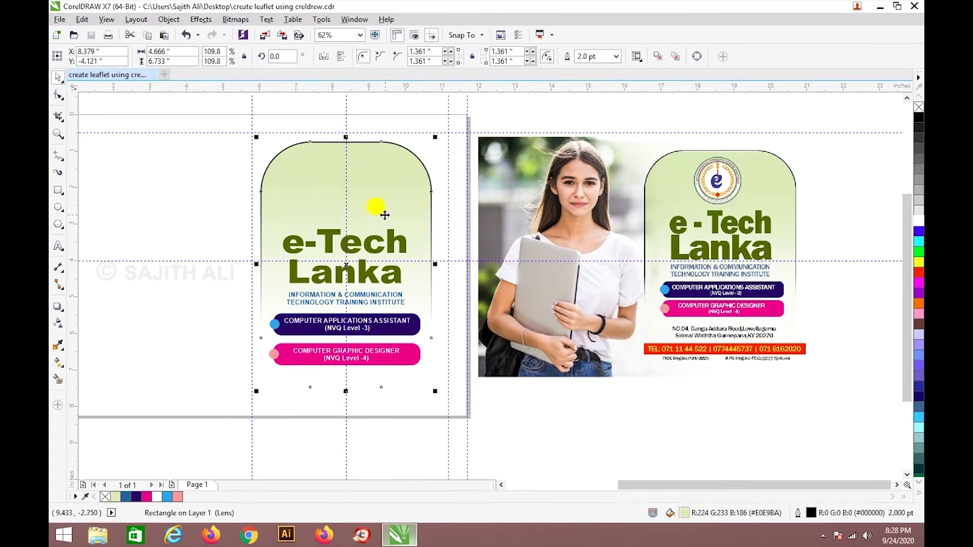
pyautogui.click(480, 163)
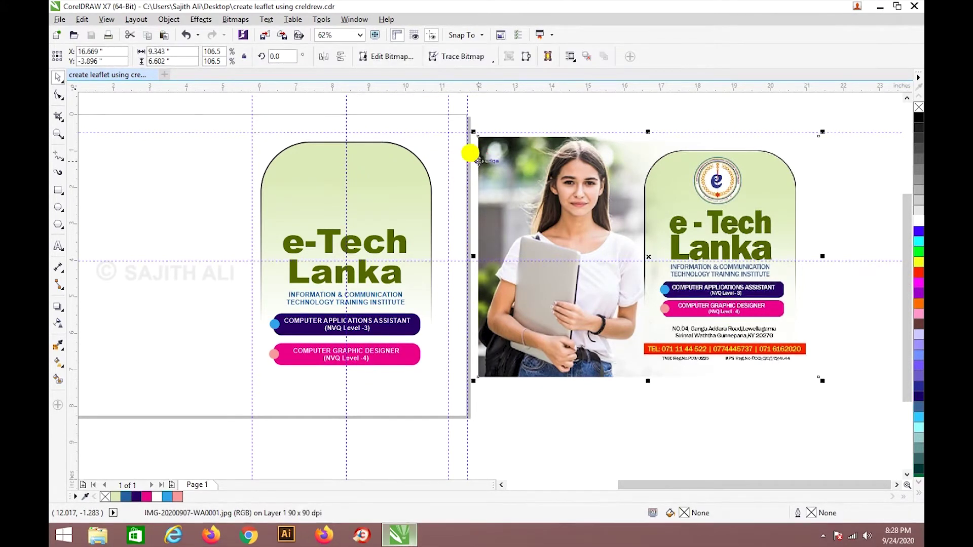
pyautogui.click(625, 403)
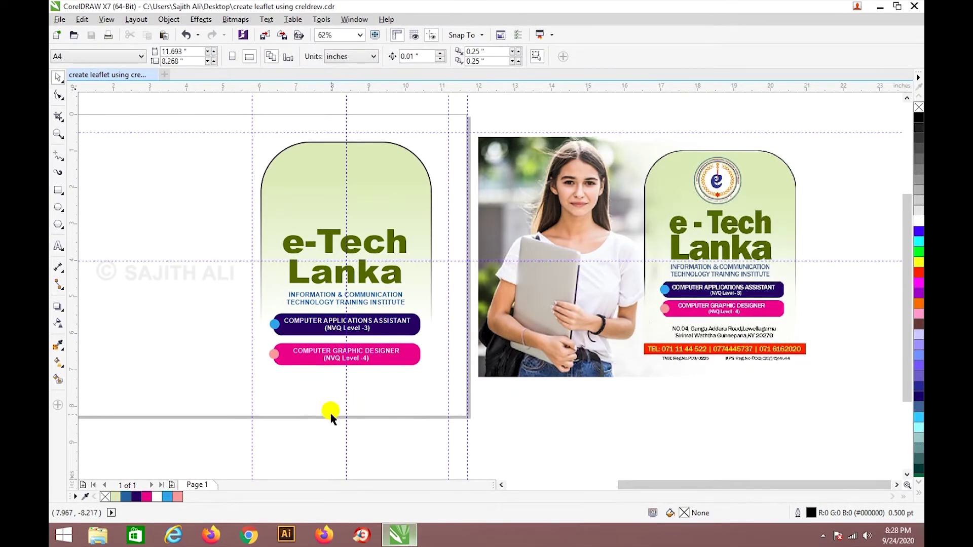
pyautogui.scroll(2, 738, 364)
pyautogui.scroll(2, 739, 363)
pyautogui.scroll(-2, 661, 312)
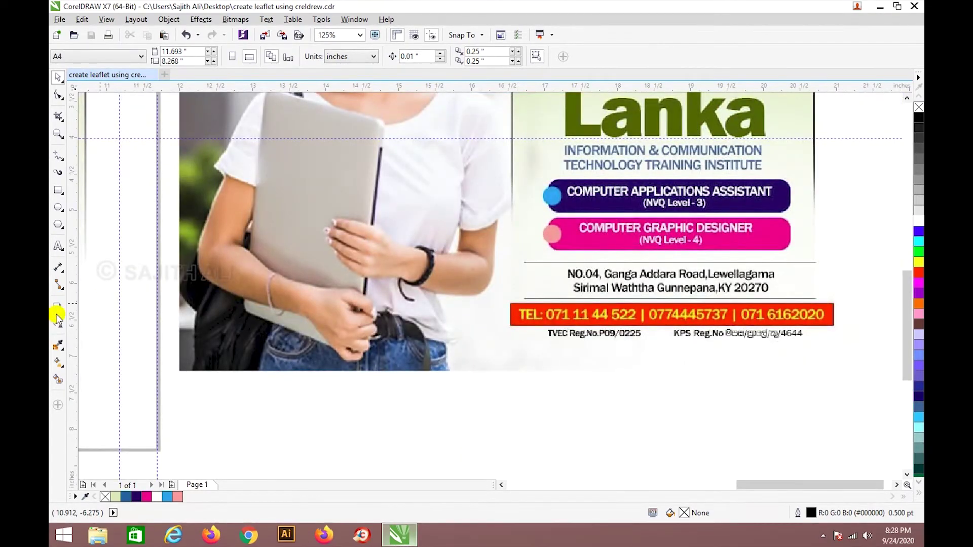
# Type the institute's street address as new text below the leaflet and begin a second line.
pyautogui.click(58, 246)
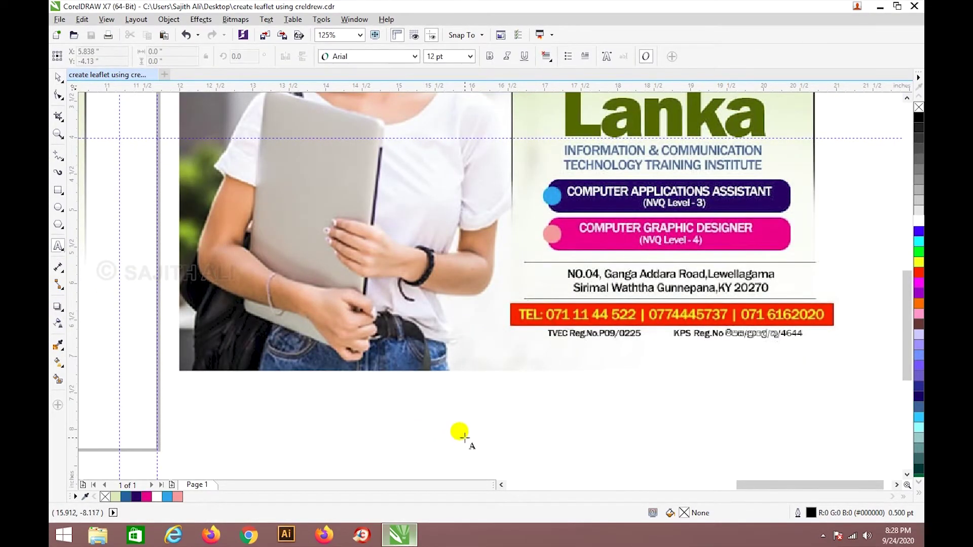
pyautogui.scroll(-2, 463, 429)
pyautogui.scroll(2, 575, 311)
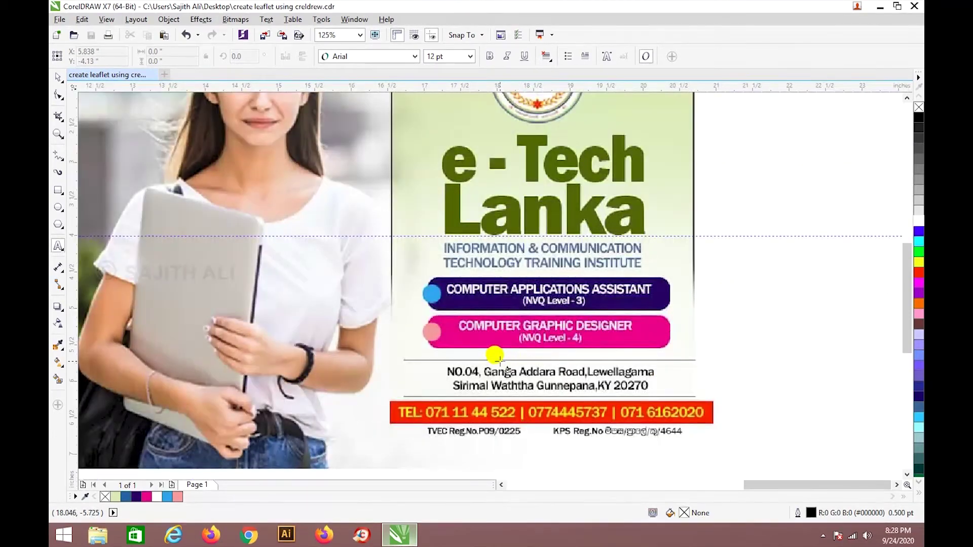
pyautogui.scroll(-2, 517, 330)
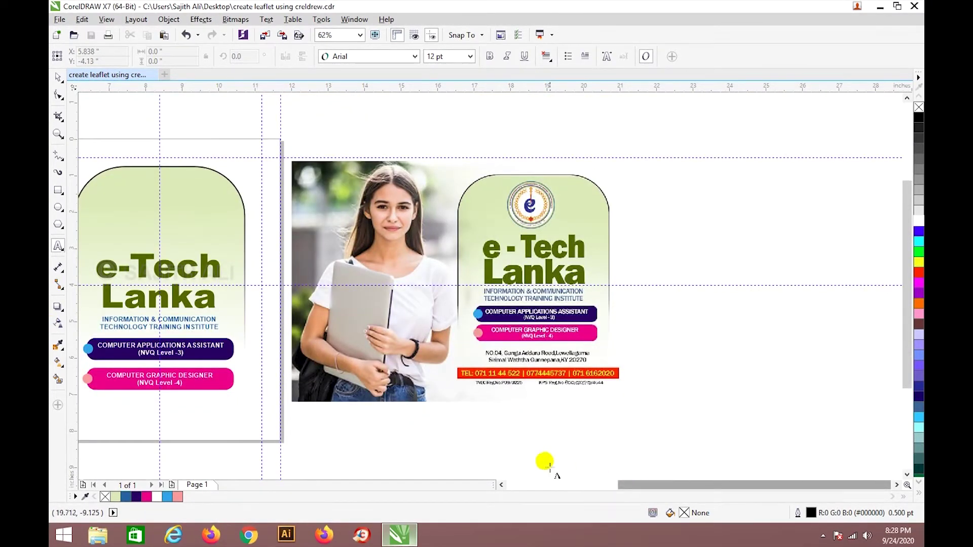
pyautogui.scroll(2, 550, 468)
pyautogui.click(533, 400)
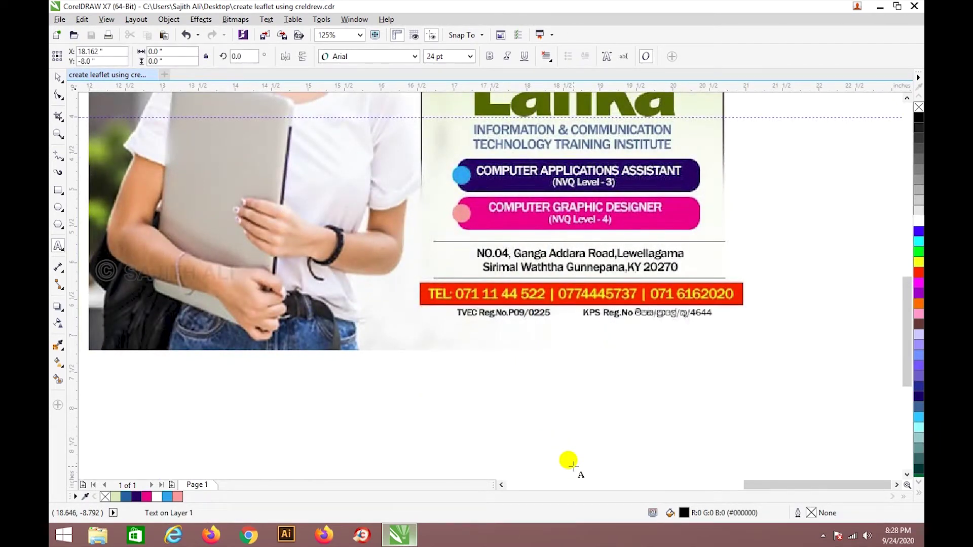
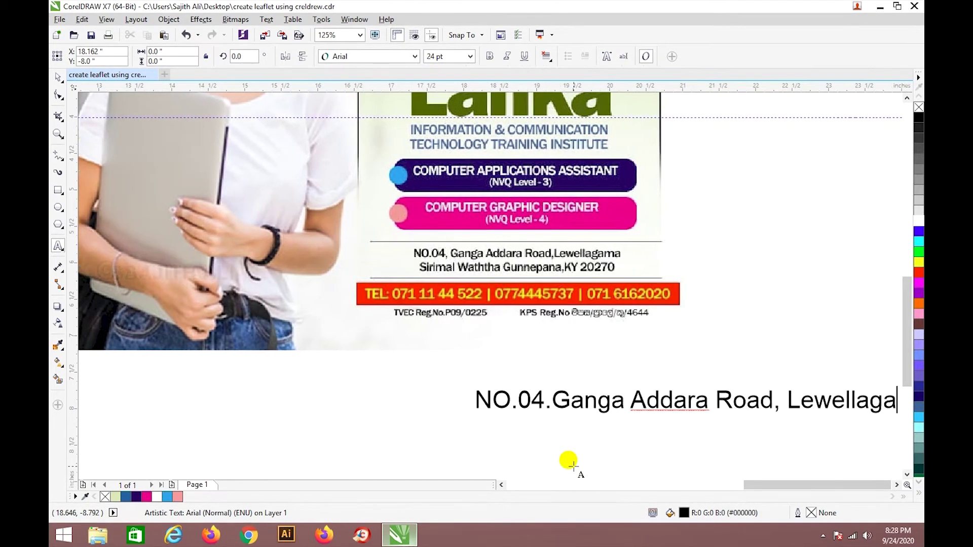
pyautogui.press('Return')
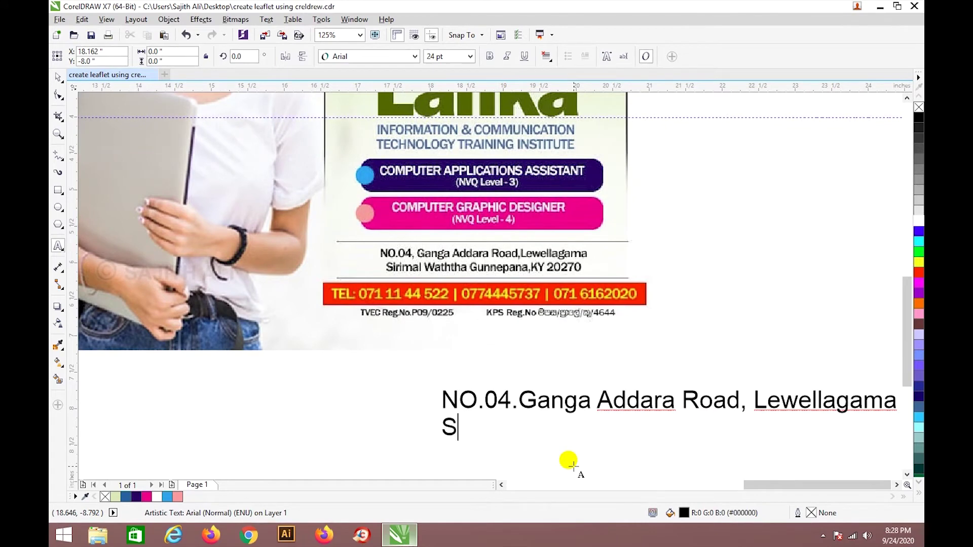
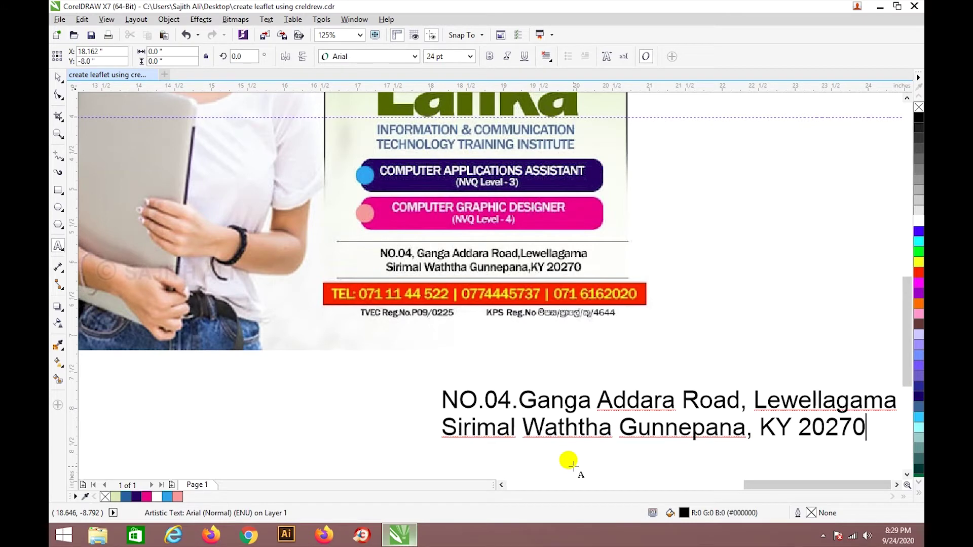
# Centre-align both lines of the address text.
pyautogui.hotkey('ctrl', 'a')
pyautogui.click(546, 57)
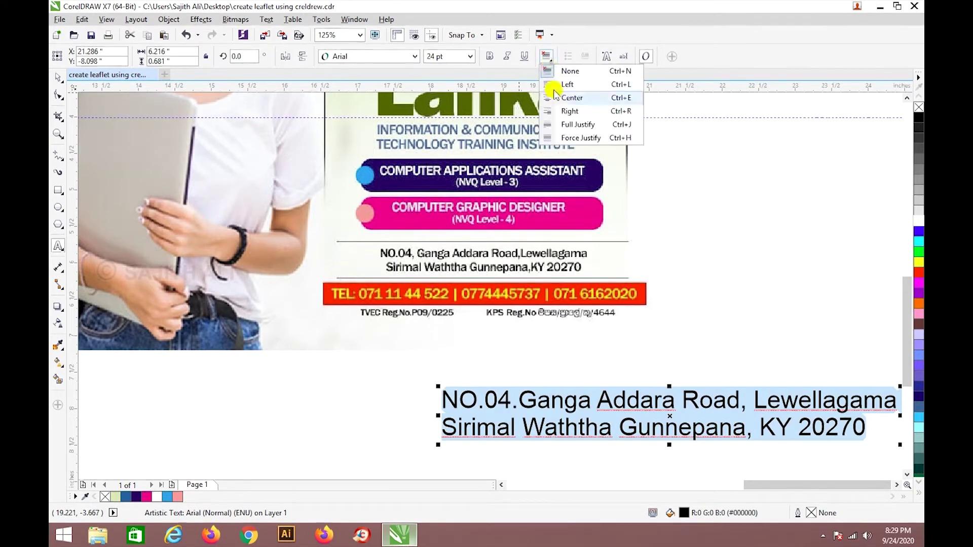
pyautogui.click(556, 98)
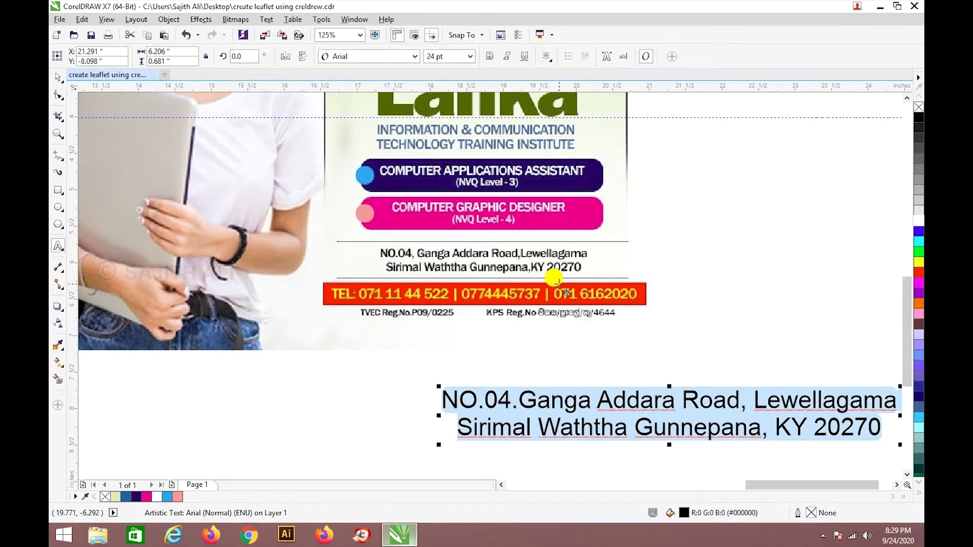
pyautogui.scroll(-2, 554, 278)
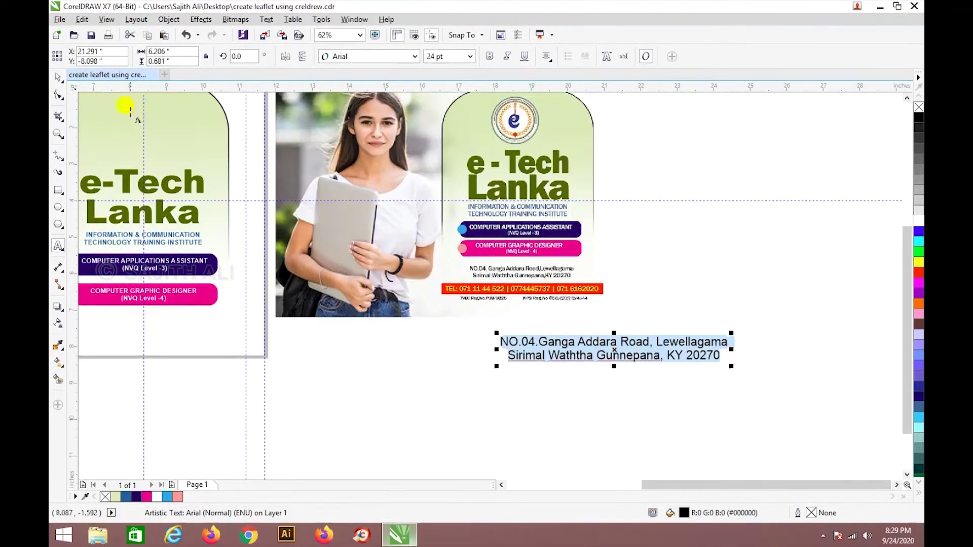
# Try selecting the e-Tech Lanka title, institute name and course text, then deselect.
pyautogui.click(59, 80)
pyautogui.moveTo(764, 484); pyautogui.dragTo(716, 484)
pyautogui.click(399, 215)
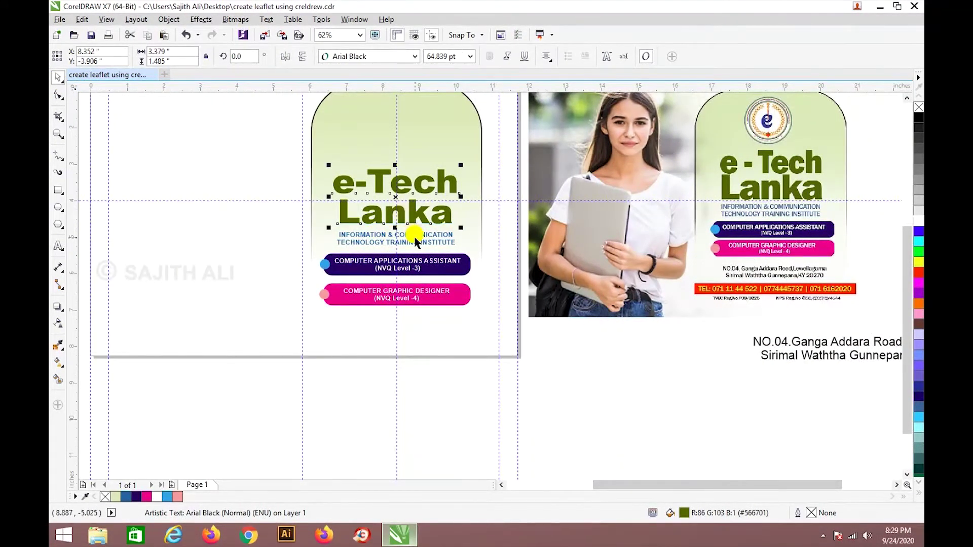
pyautogui.keyDown('shift'); pyautogui.click(408, 234); pyautogui.keyUp('shift')
pyautogui.keyDown('shift'); pyautogui.click(411, 259); pyautogui.keyUp('shift')
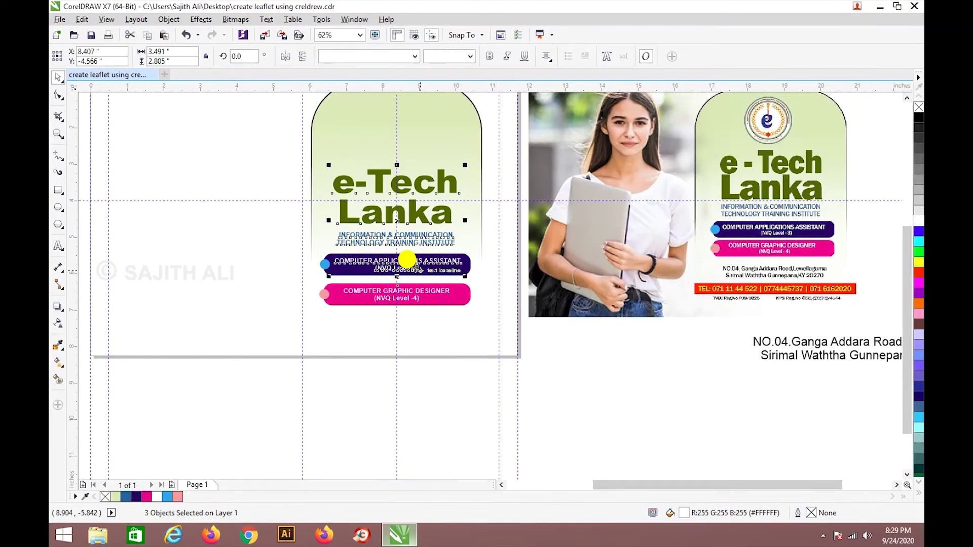
pyautogui.keyDown('shift'); pyautogui.click(326, 265); pyautogui.keyUp('shift')
pyautogui.keyDown('shift'); pyautogui.click(328, 261); pyautogui.keyUp('shift')
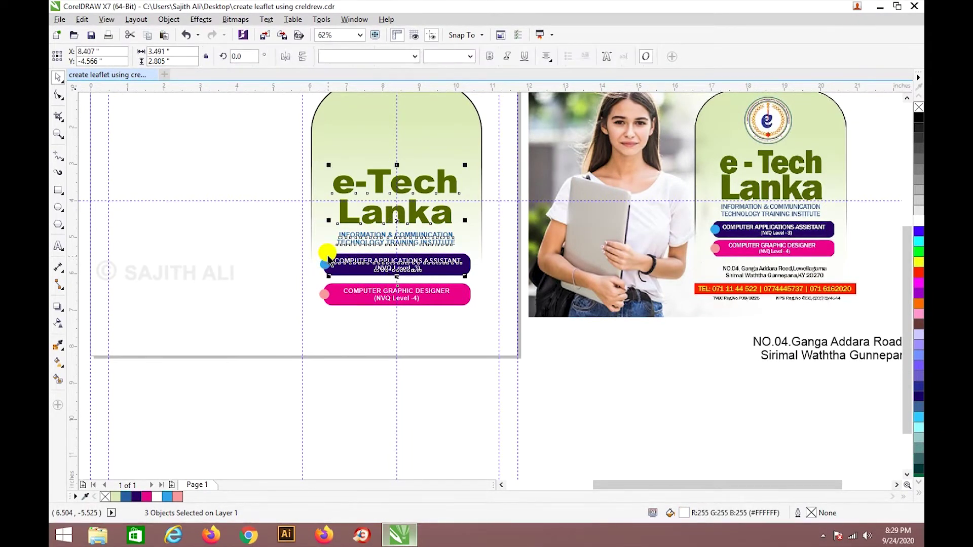
pyautogui.click(458, 350)
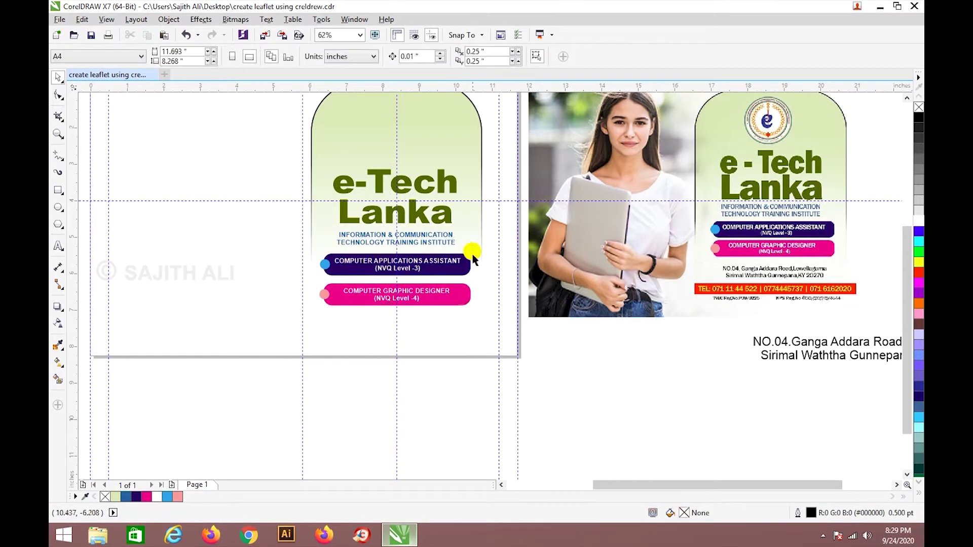
# Move the title, texts and course bars higher, with the green arched panel back behind them.
pyautogui.moveTo(474, 180); pyautogui.dragTo(280, 180)
pyautogui.moveTo(317, 148); pyautogui.dragTo(497, 348)
pyautogui.press('Up')
pyautogui.press('Up')
pyautogui.press('Up')
pyautogui.press('Up')
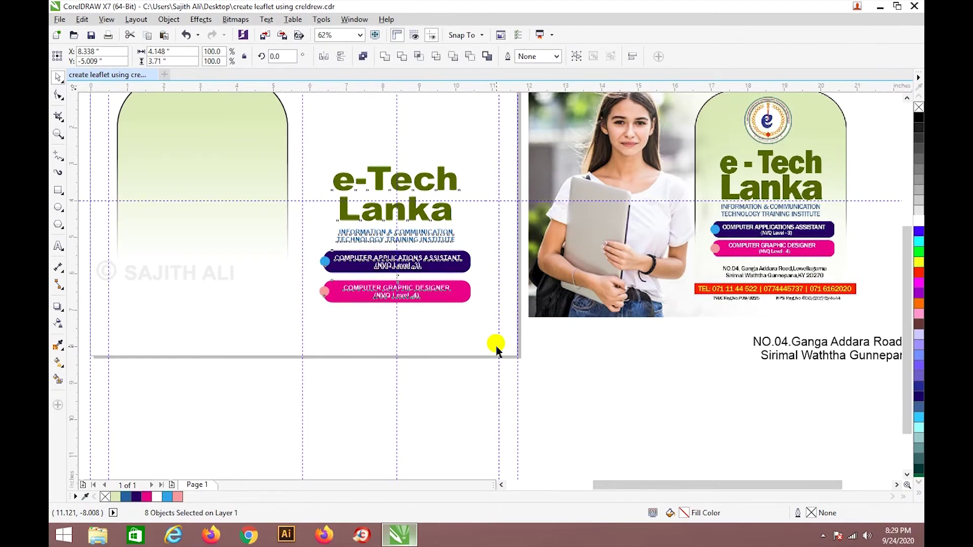
pyautogui.click(474, 380)
pyautogui.moveTo(224, 228); pyautogui.dragTo(409, 228)
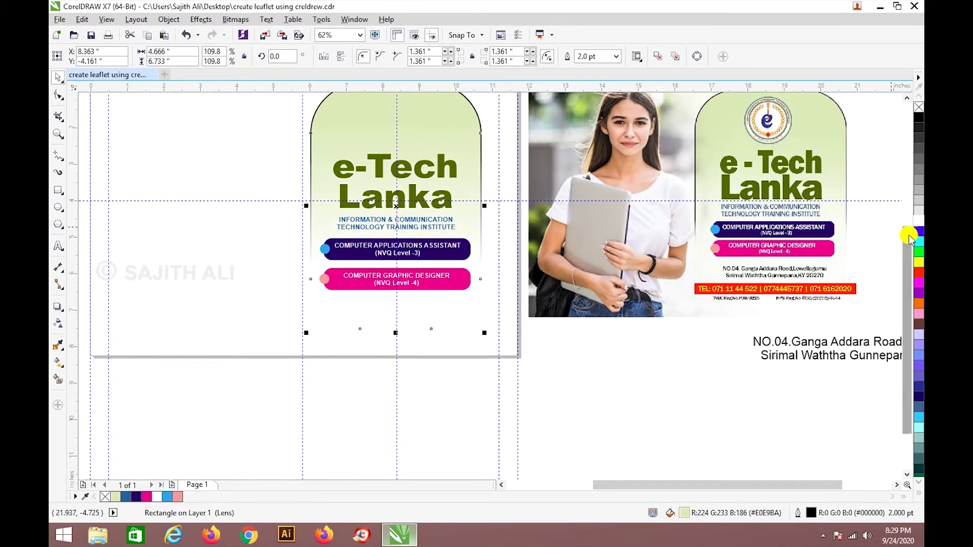
# Move the address text onto the left leaflet, shrink it, and place it below the course bars.
pyautogui.scroll(1, 904, 222)
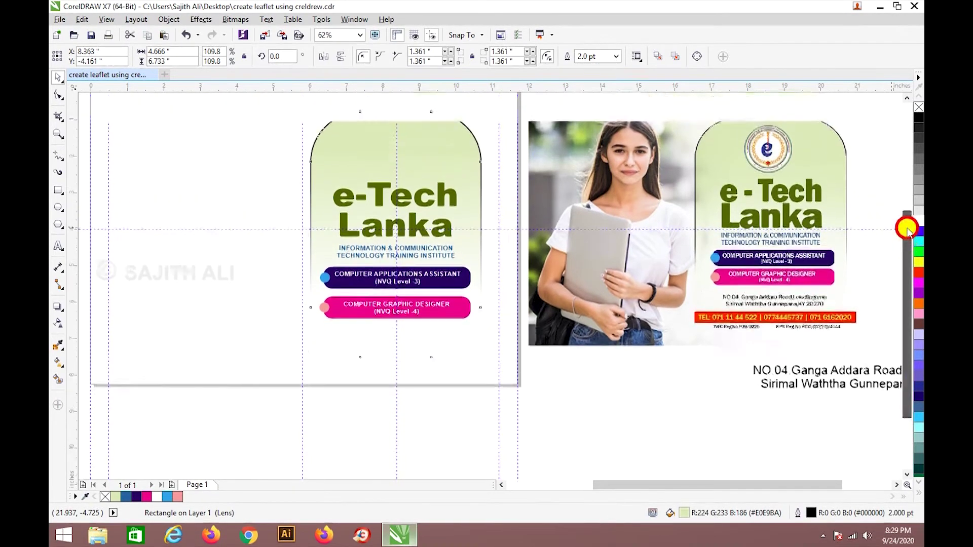
pyautogui.click(451, 406)
pyautogui.moveTo(779, 385); pyautogui.dragTo(390, 373)
pyautogui.scroll(3, 430, 390)
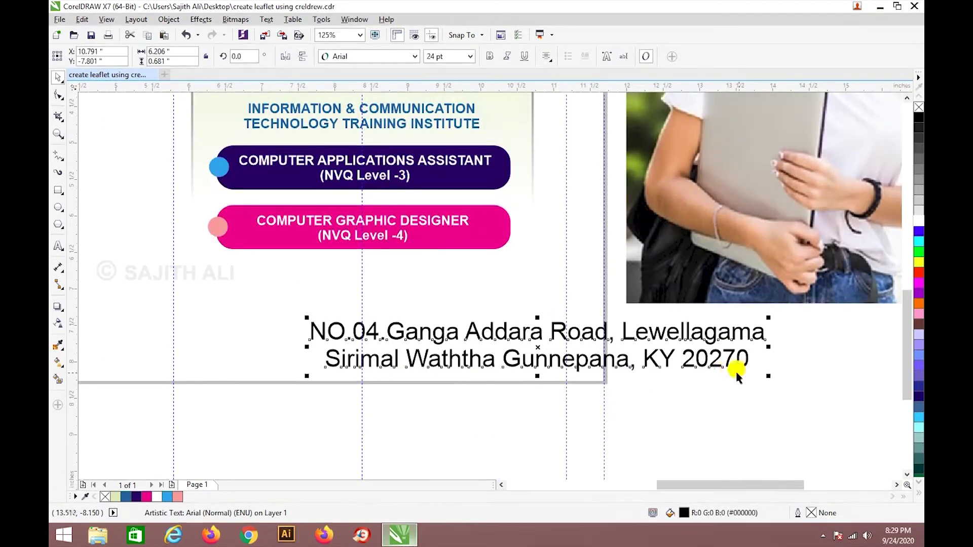
pyautogui.moveTo(768, 375); pyautogui.dragTo(736, 361)
pyautogui.moveTo(636, 359); pyautogui.dragTo(479, 309)
# Shrink the address text further and nudge it left to centre it.
pyautogui.click(478, 309)
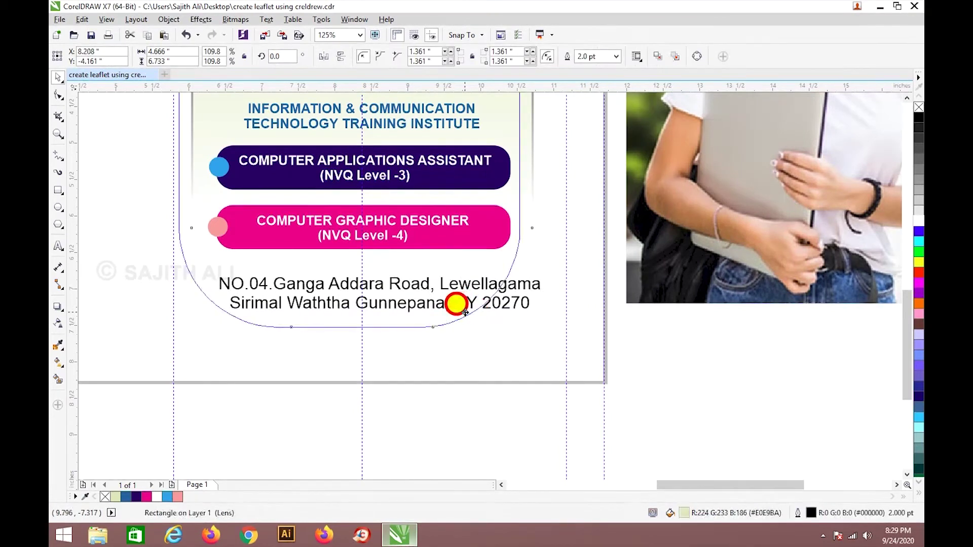
pyautogui.click(497, 312)
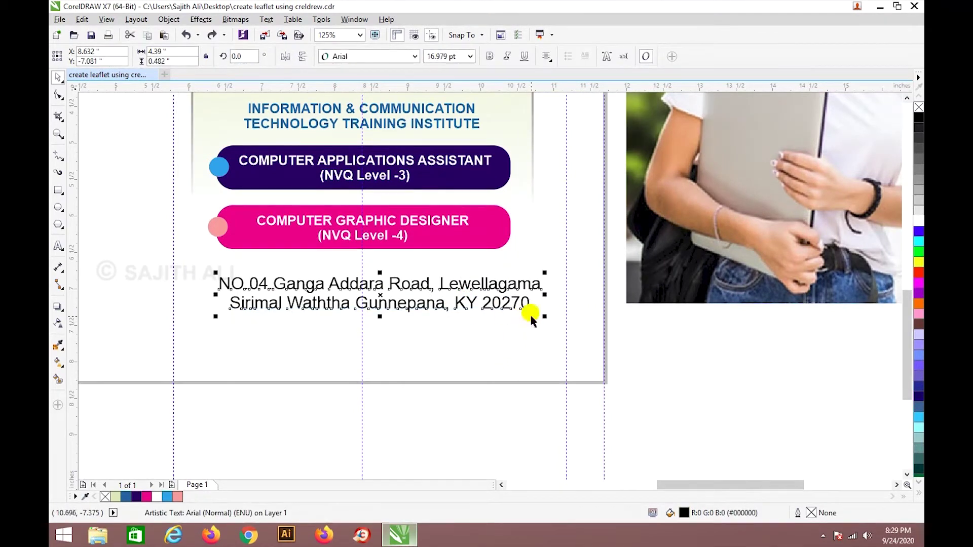
pyautogui.moveTo(540, 318); pyautogui.dragTo(491, 308)
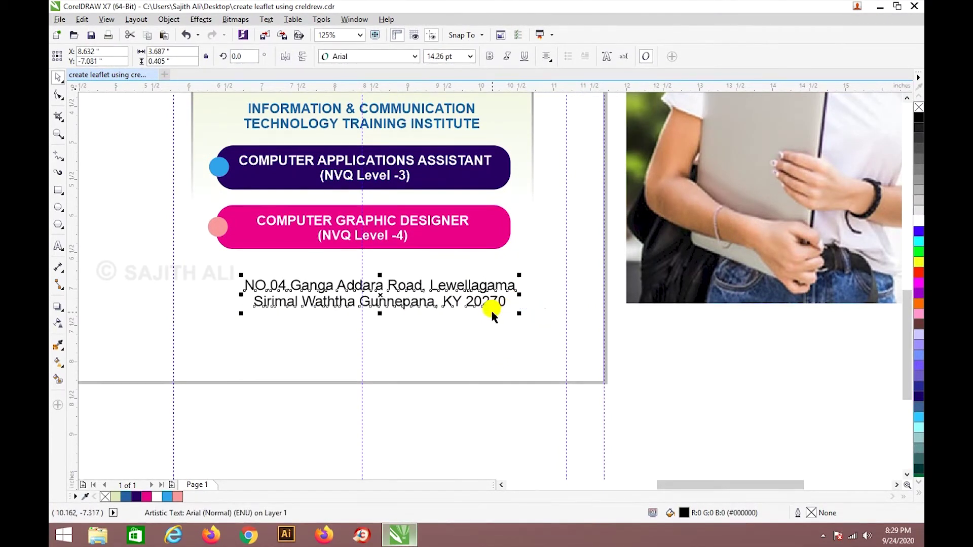
pyautogui.press('Left')
pyautogui.press('Left')
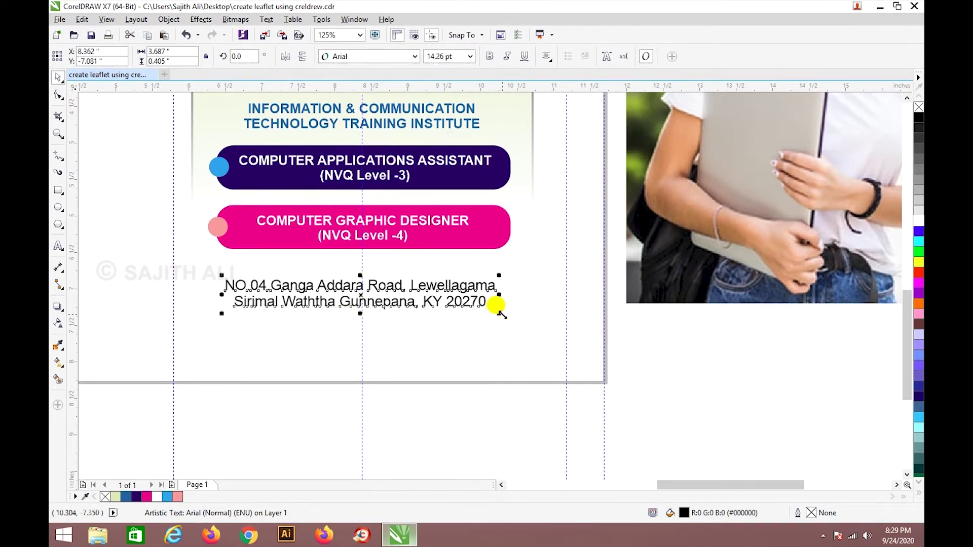
pyautogui.click(450, 328)
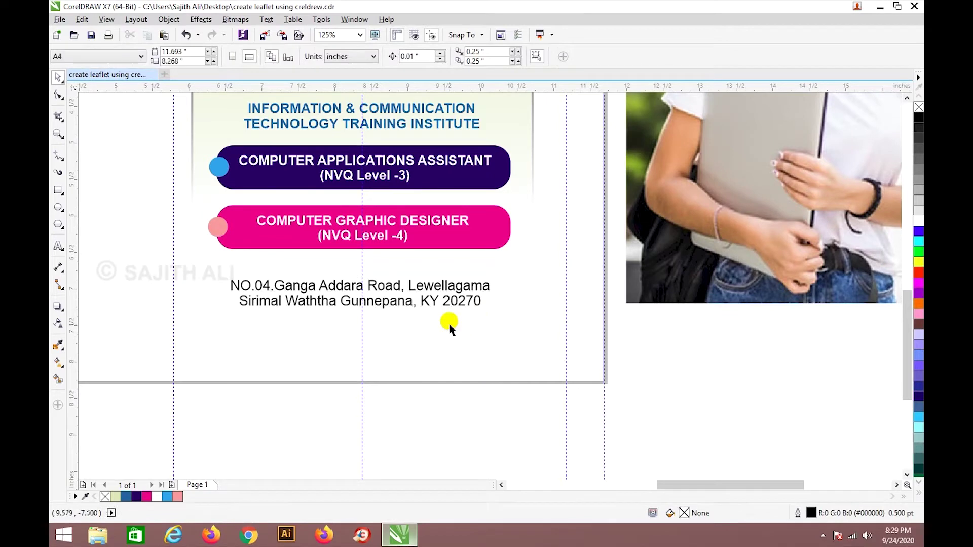
pyautogui.scroll(-2, 405, 283)
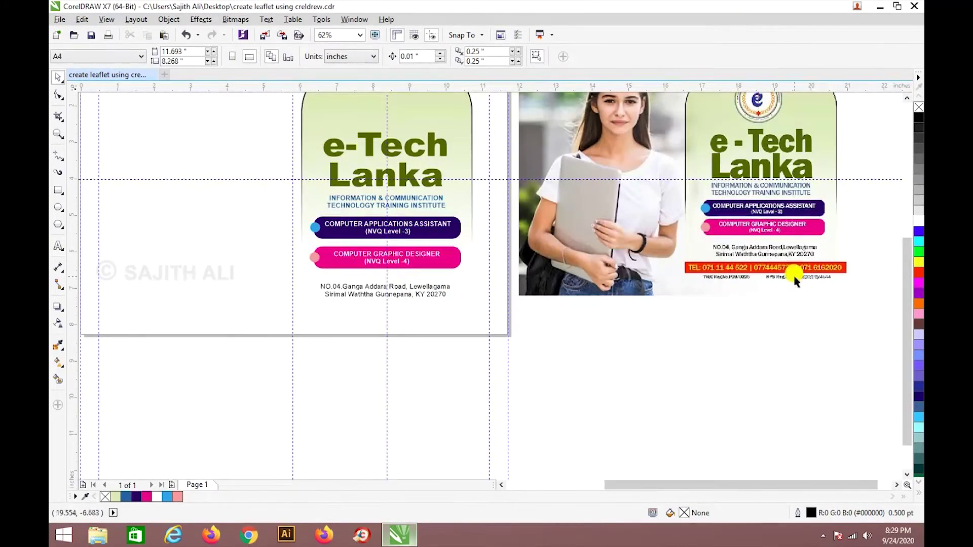
pyautogui.scroll(2, 793, 281)
pyautogui.scroll(-2, 585, 267)
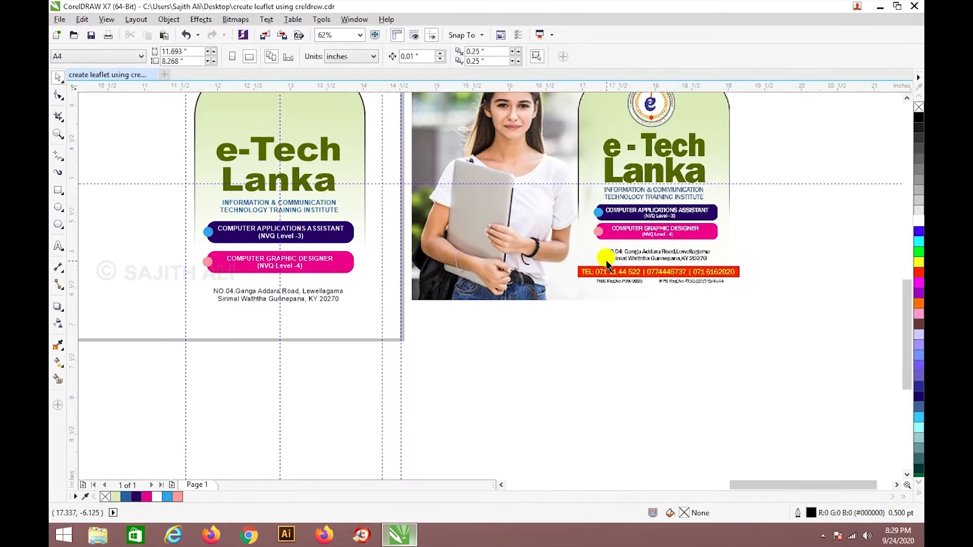
pyautogui.scroll(2, 607, 264)
pyautogui.scroll(-2, 591, 253)
pyautogui.scroll(2, 162, 267)
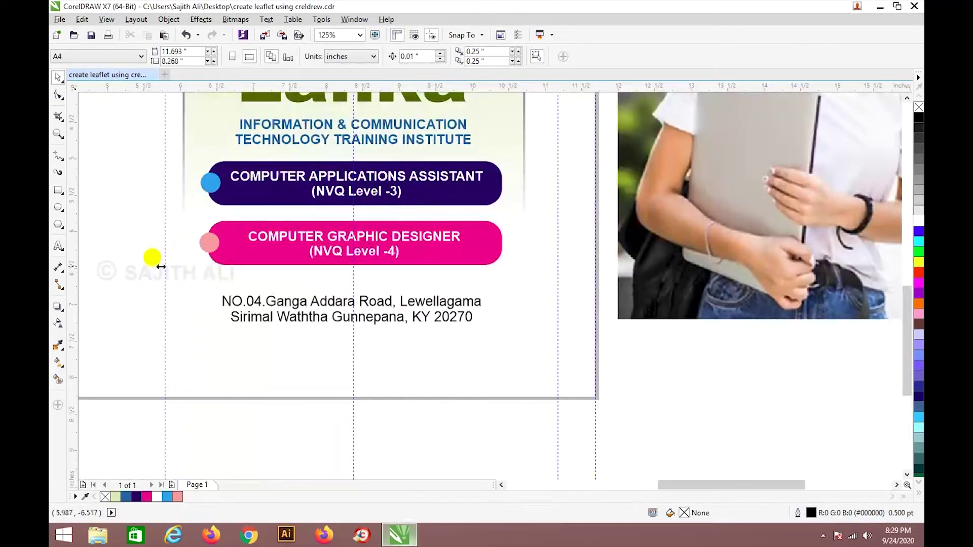
pyautogui.click(59, 160)
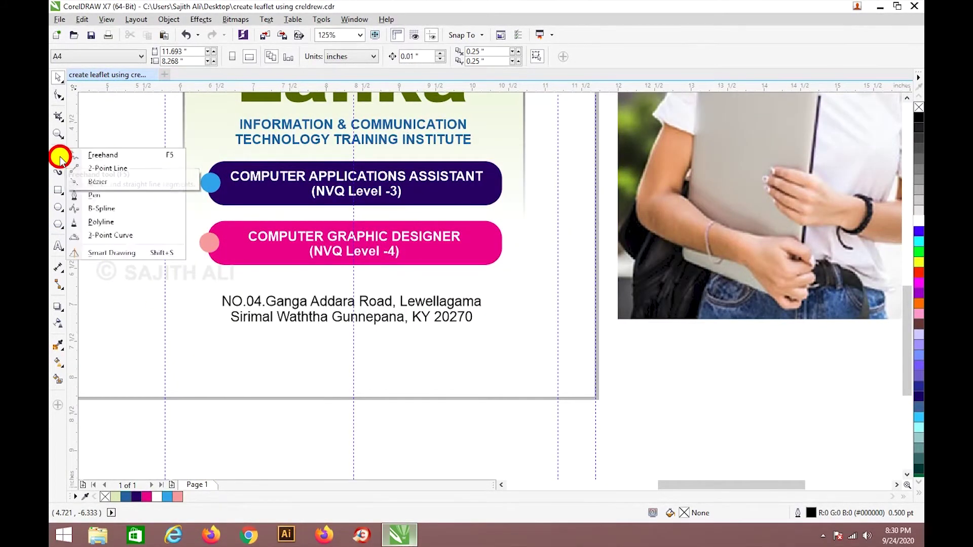
# Draw a horizontal 2-Point Line above the address.
pyautogui.click(77, 155)
pyautogui.click(59, 157)
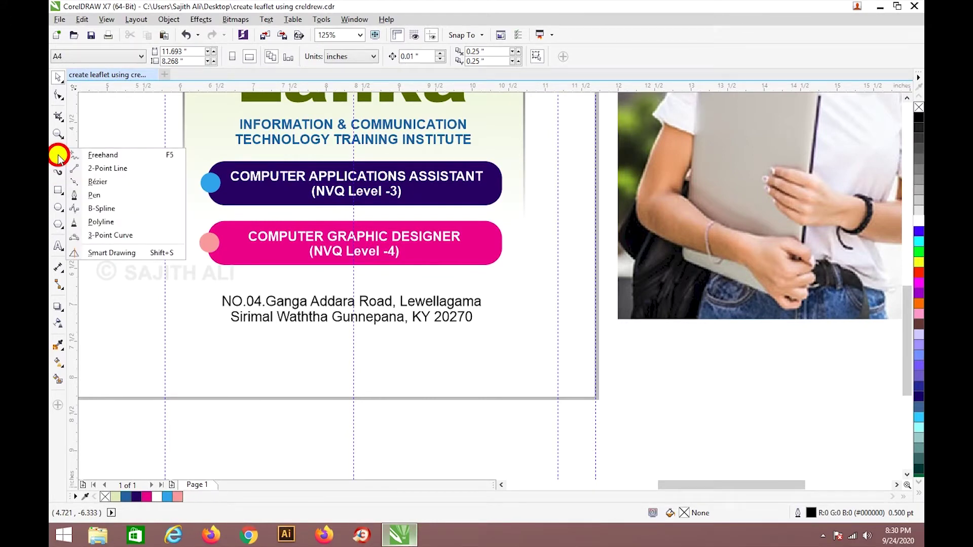
pyautogui.click(104, 168)
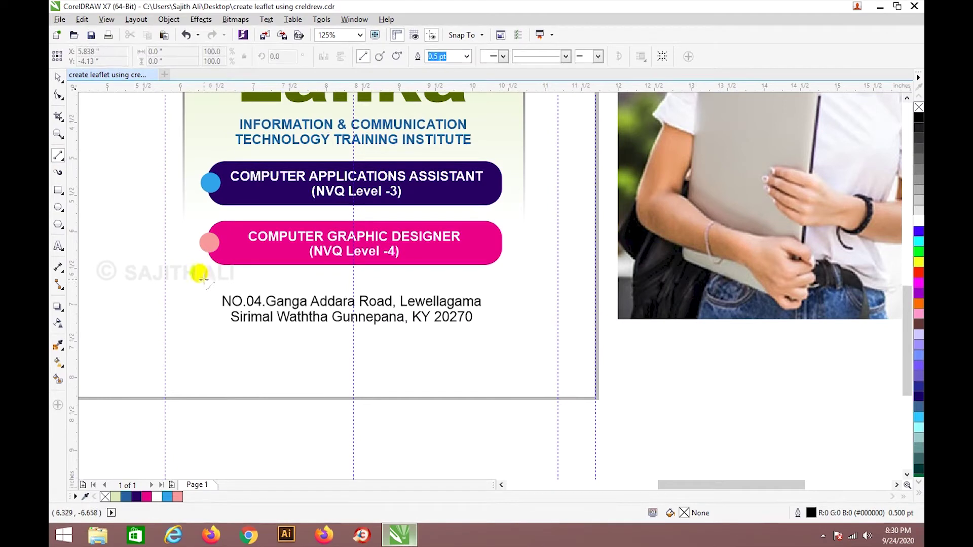
pyautogui.moveTo(205, 279); pyautogui.dragTo(517, 301)
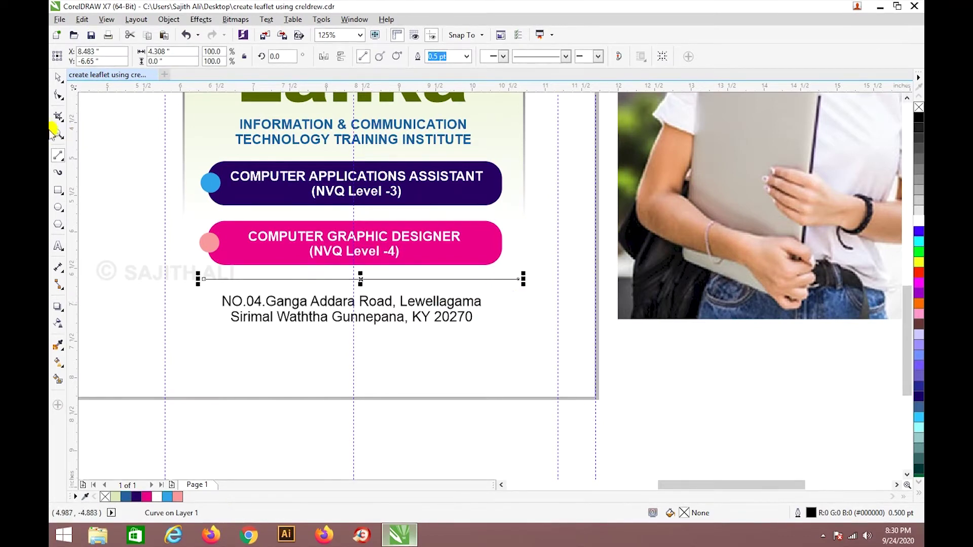
# Type a temporary text note below the page, then delete it.
pyautogui.click(58, 246)
pyautogui.click(281, 414)
pyautogui.write('wit')
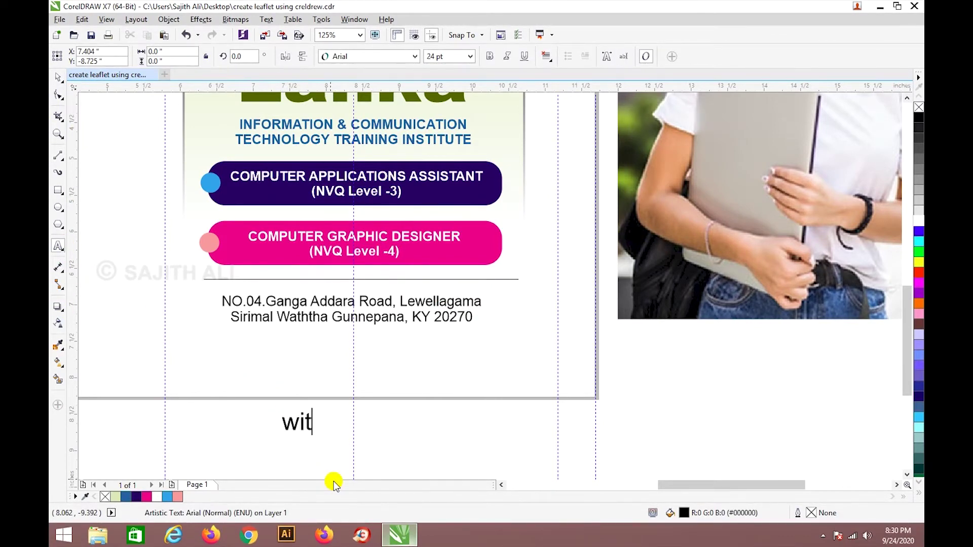
pyautogui.write('h shift ')
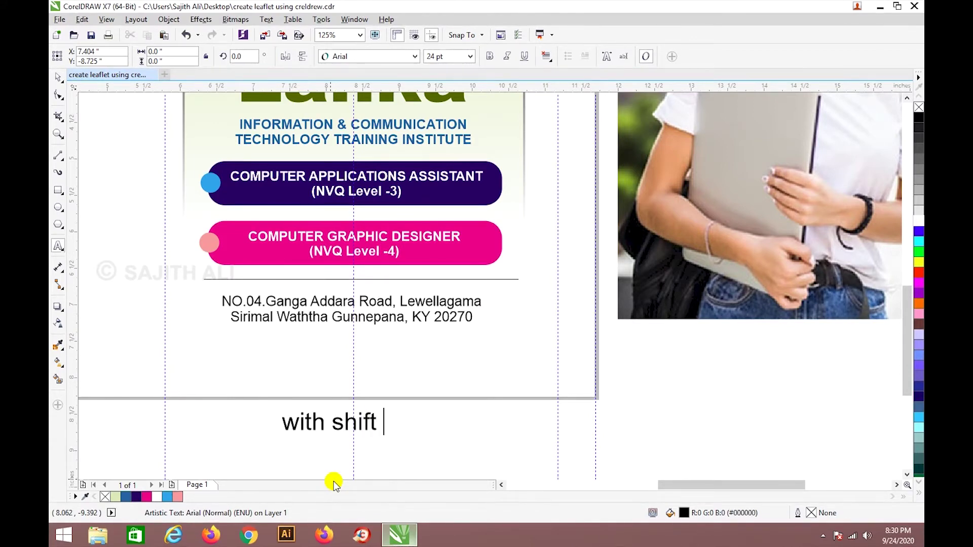
pyautogui.write('key')
pyautogui.click(57, 77)
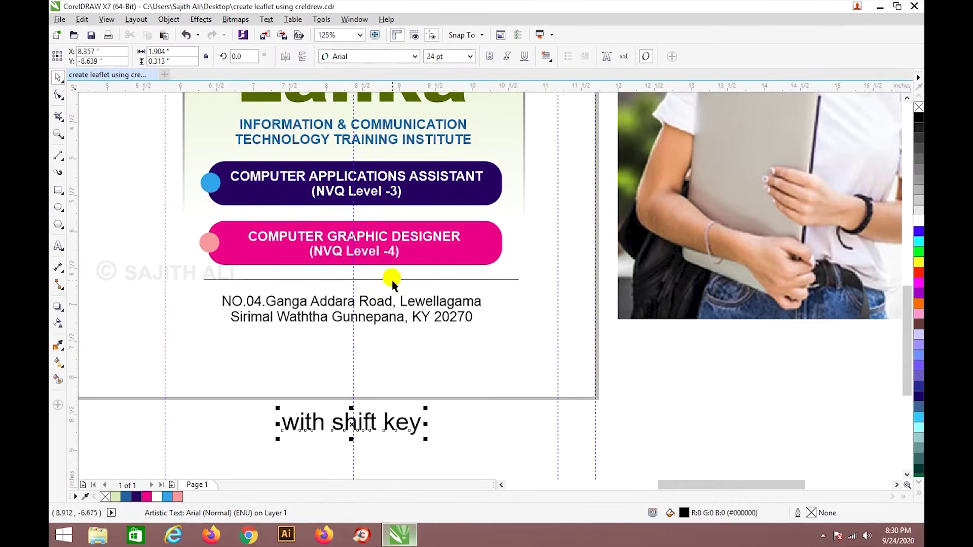
pyautogui.press('Delete')
# Move the copied divider line down below the address.
pyautogui.click(319, 278)
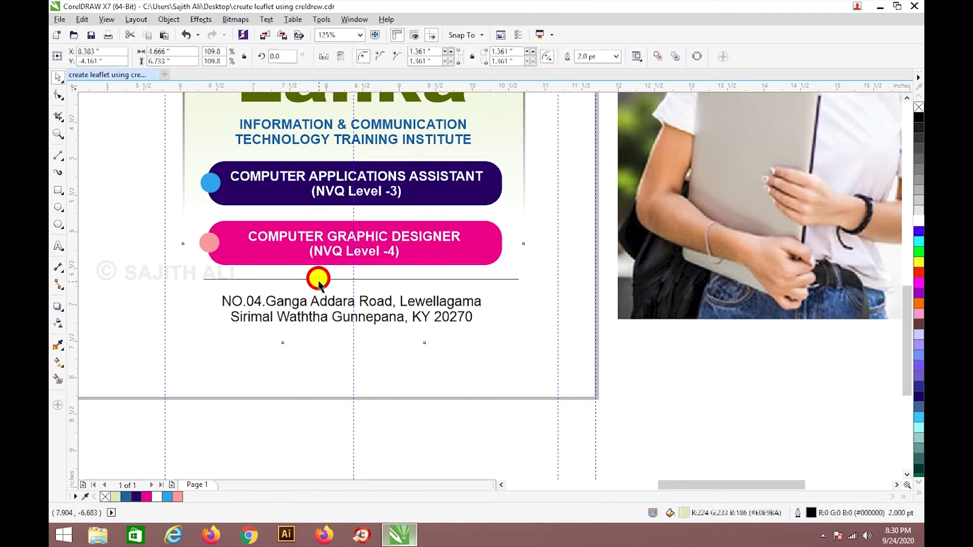
pyautogui.click(315, 277)
pyautogui.rightClick(315, 276)
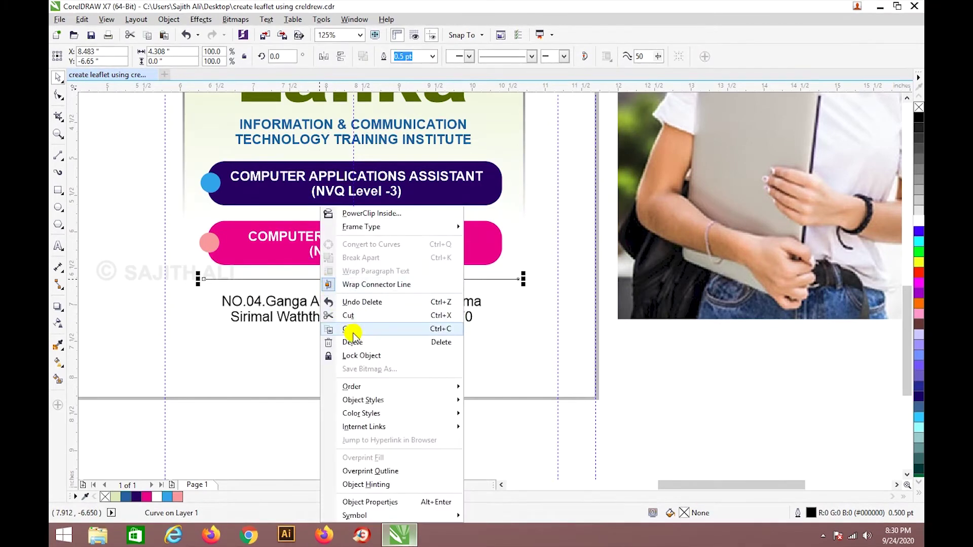
pyautogui.click(353, 327)
pyautogui.rightClick(319, 282)
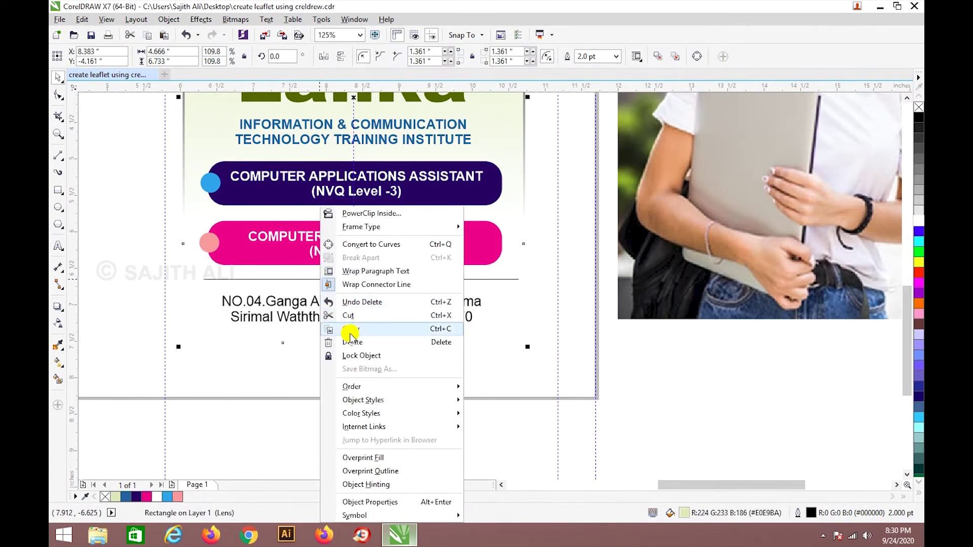
pyautogui.click(256, 382)
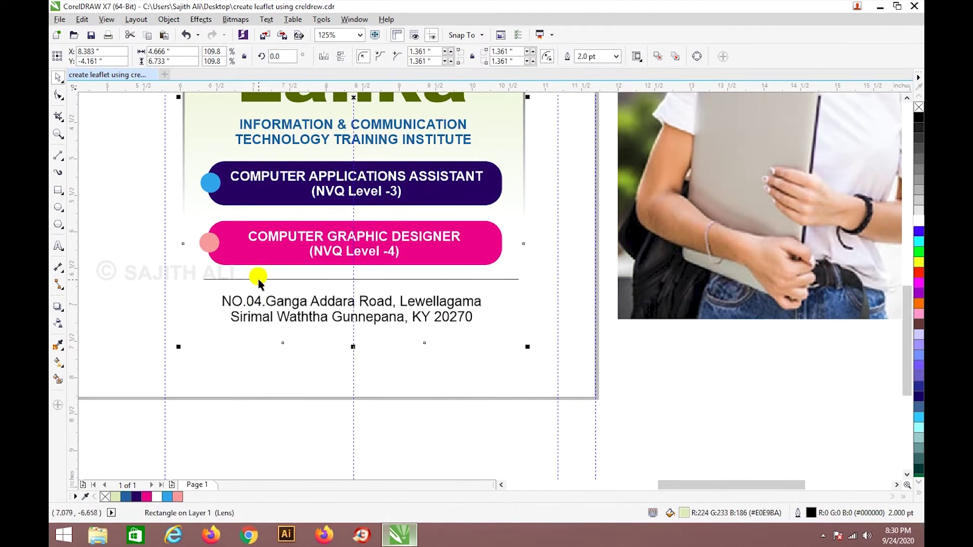
pyautogui.click(259, 279)
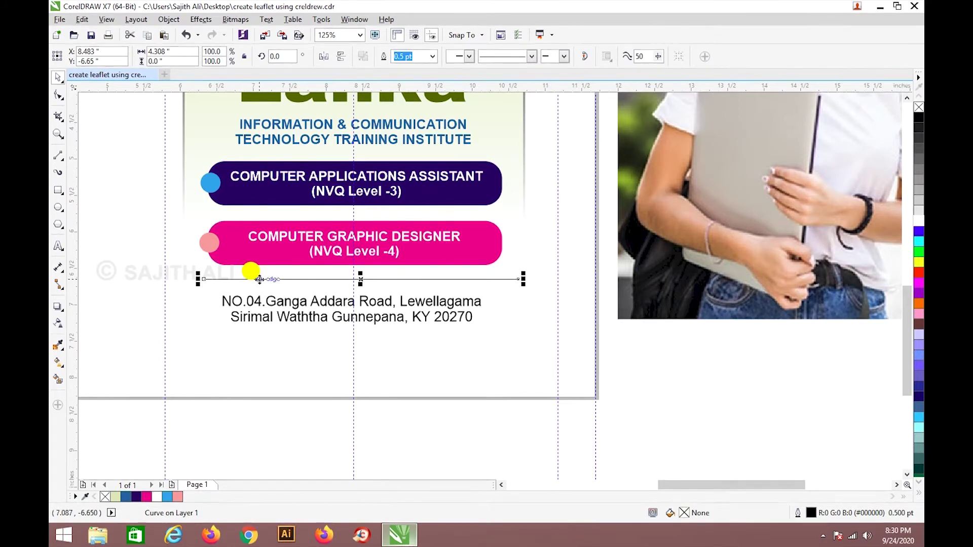
pyautogui.press('Down')
pyautogui.press('Down')
pyautogui.press('Down')
pyautogui.press('Down')
pyautogui.press('Down')
pyautogui.press('Down')
pyautogui.press('Down')
pyautogui.press('Down')
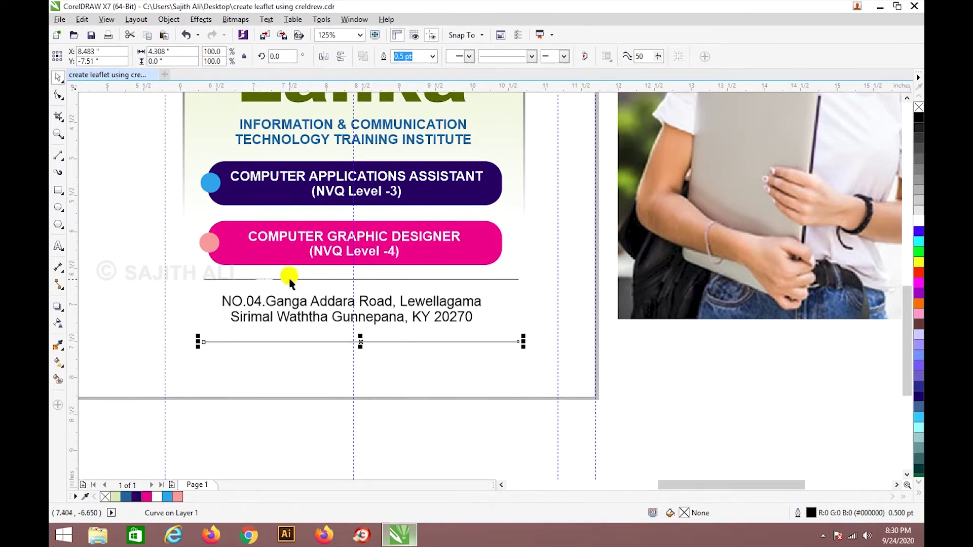
# Nudge the lower divider line up slightly.
pyautogui.keyDown('shift'); pyautogui.click(374, 278); pyautogui.keyUp('shift')
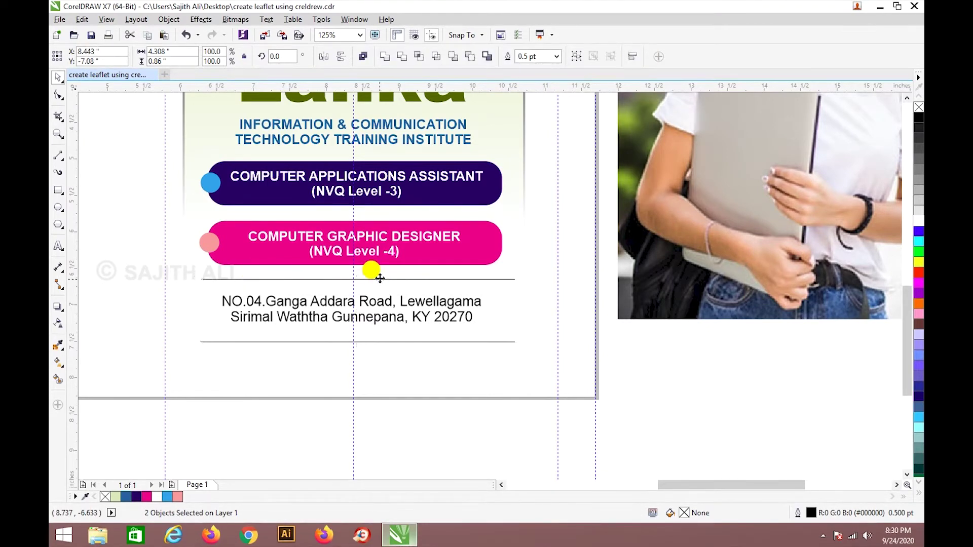
pyautogui.click(414, 369)
pyautogui.click(409, 343)
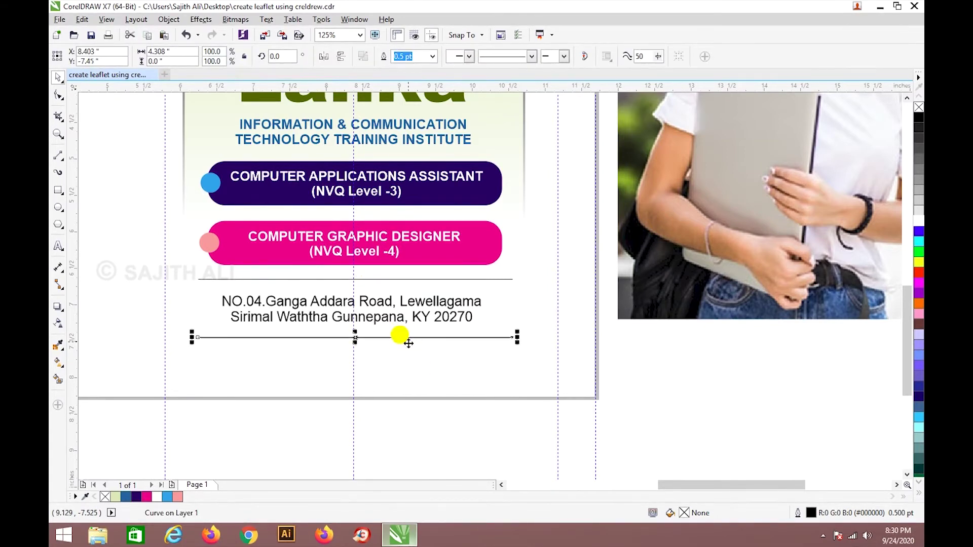
pyautogui.press('Up')
pyautogui.click(380, 276)
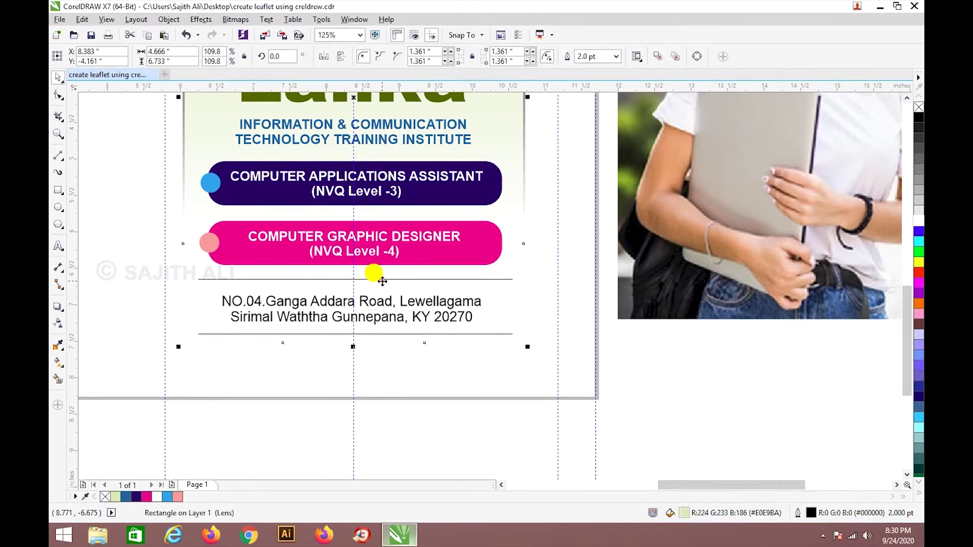
pyautogui.press('Escape')
# Nudge the upper line down, then move the address and both lines up together.
pyautogui.click(365, 278)
pyautogui.press('Down')
pyautogui.press('Down')
pyautogui.press('Down')
pyautogui.press('Down')
pyautogui.press('Down')
pyautogui.press('Down')
pyautogui.keyDown('shift'); pyautogui.click(378, 309); pyautogui.keyUp('shift')
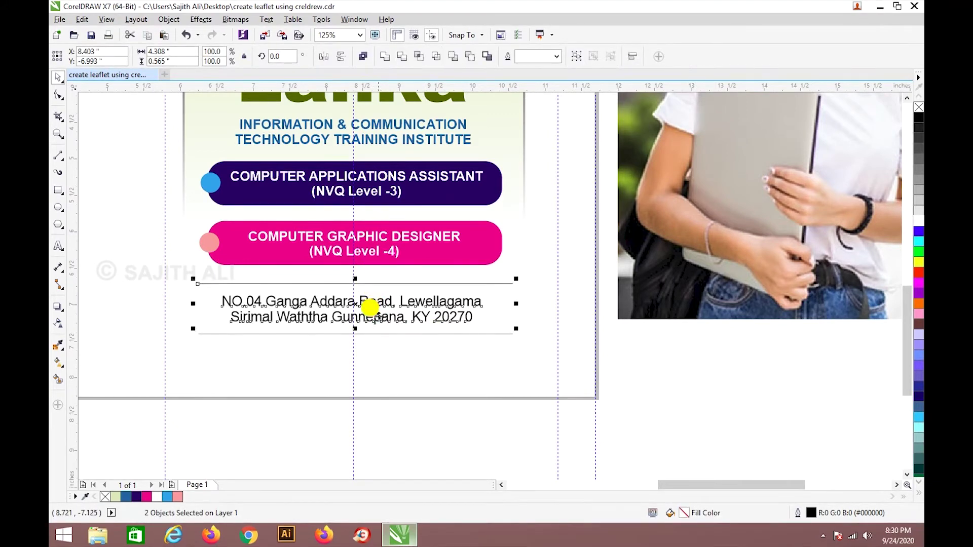
pyautogui.keyDown('shift'); pyautogui.click(380, 334); pyautogui.keyUp('shift')
pyautogui.press('Up')
pyautogui.press('Up')
pyautogui.press('Up')
pyautogui.press('Up')
pyautogui.press('Up')
pyautogui.press('Up')
pyautogui.press('Up')
pyautogui.press('Up')
pyautogui.press('Up')
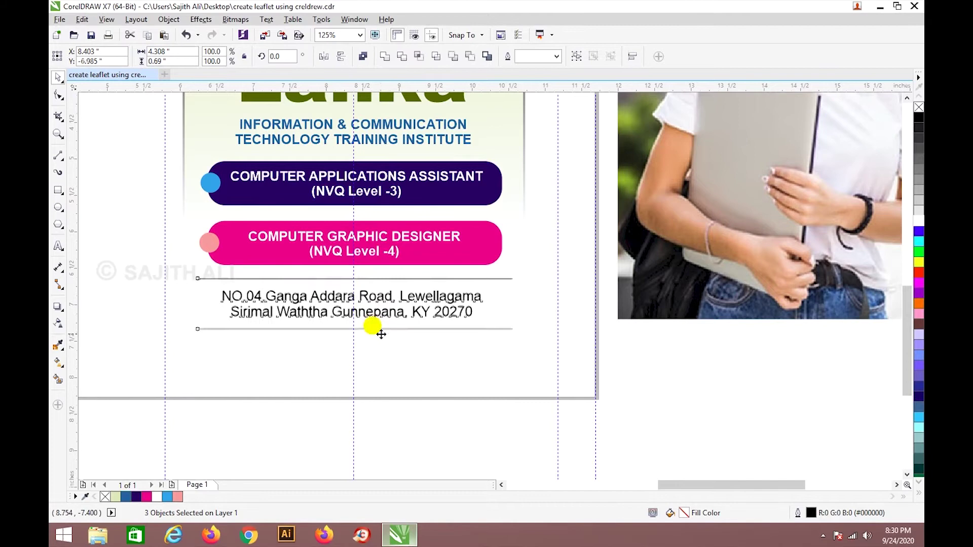
pyautogui.click(400, 358)
pyautogui.scroll(-2, 400, 364)
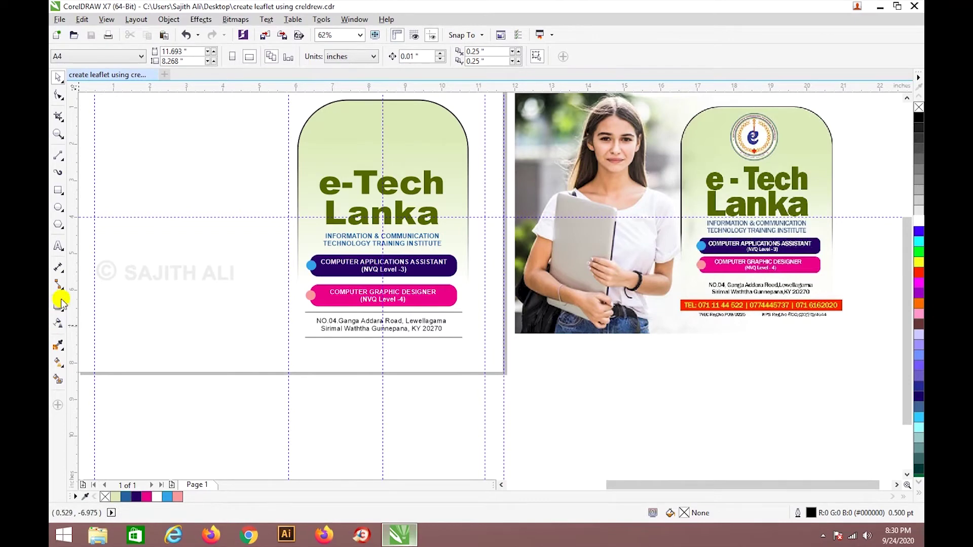
# Draw a thin rectangle beneath the lower divider line.
pyautogui.click(59, 192)
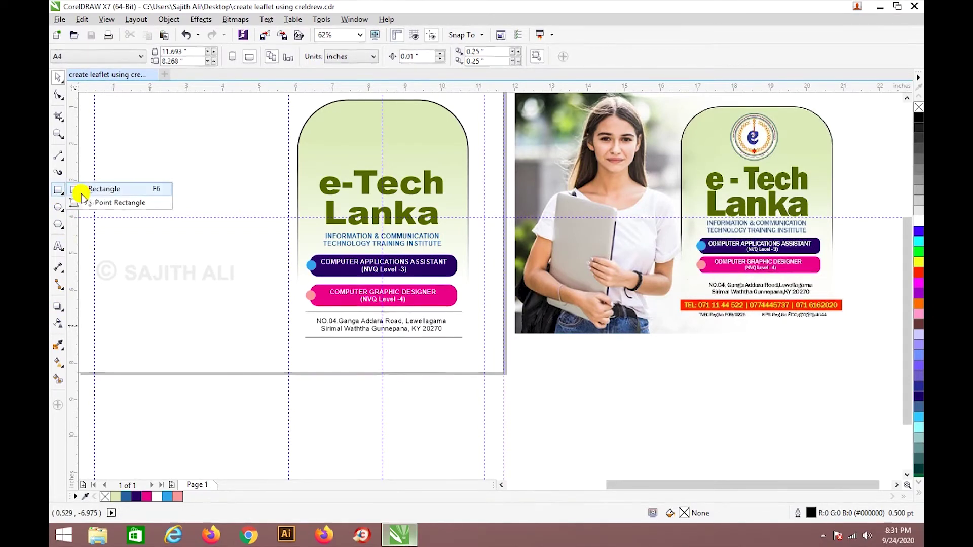
pyautogui.click(81, 192)
pyautogui.scroll(2, 370, 363)
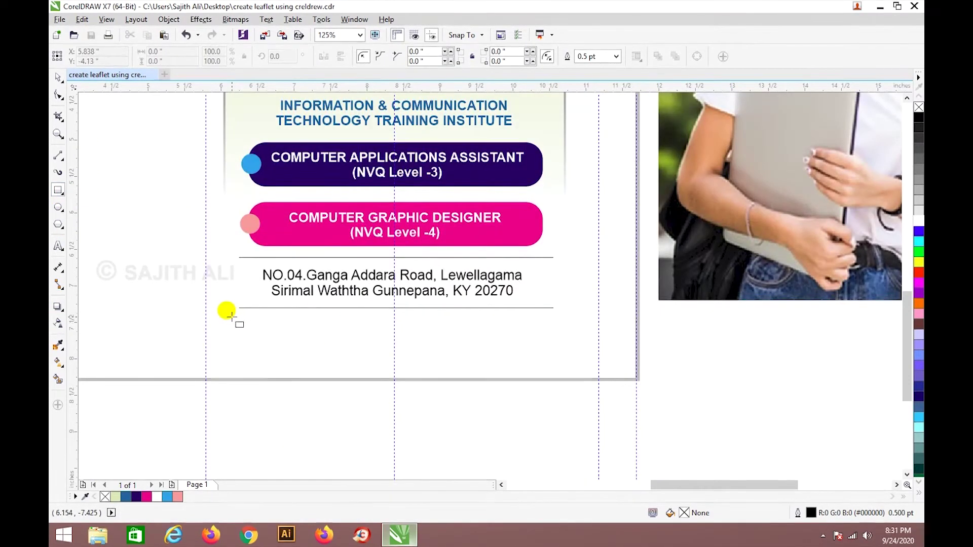
pyautogui.moveTo(232, 320); pyautogui.dragTo(561, 332)
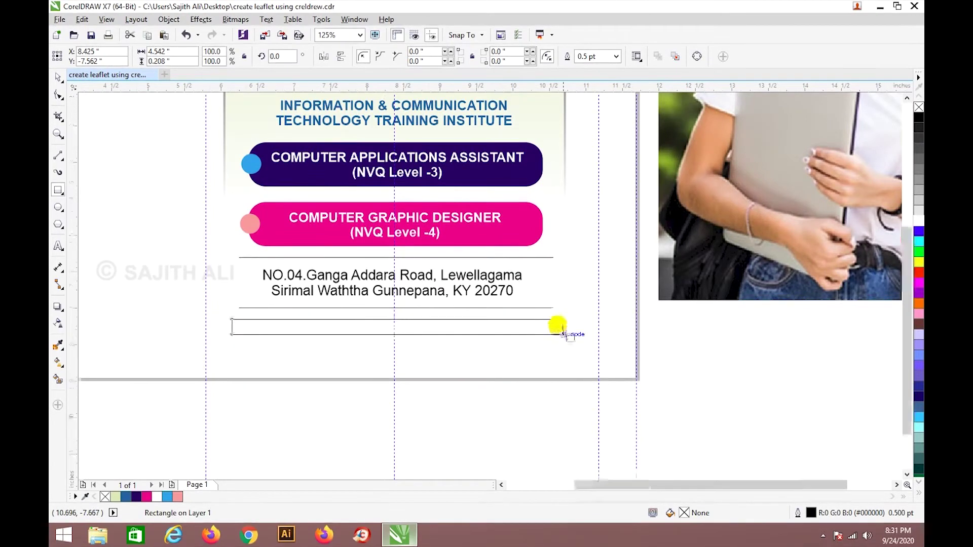
pyautogui.scroll(-2, 561, 333)
# Fill the thin bar with orange sampled from the reference phone strip and remove its outline.
pyautogui.click(54, 345)
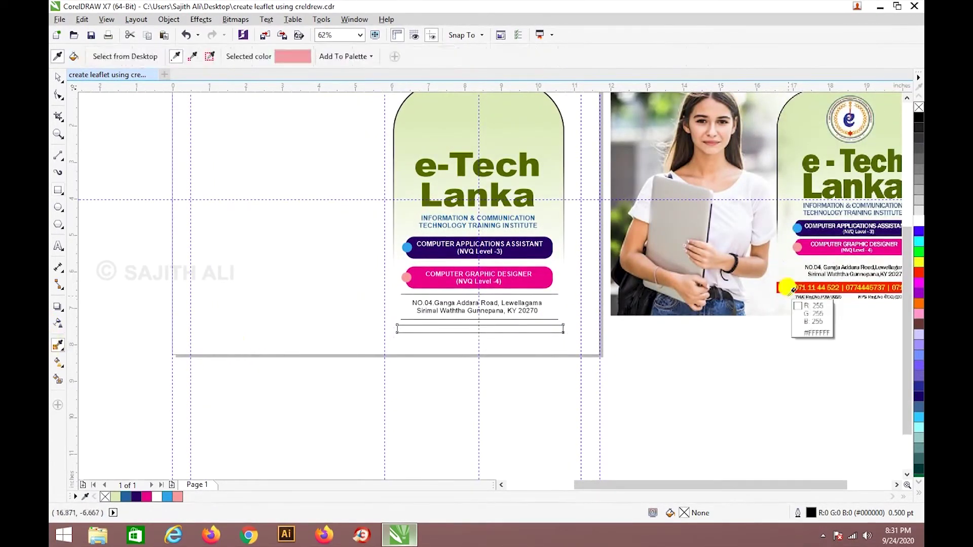
pyautogui.click(792, 287)
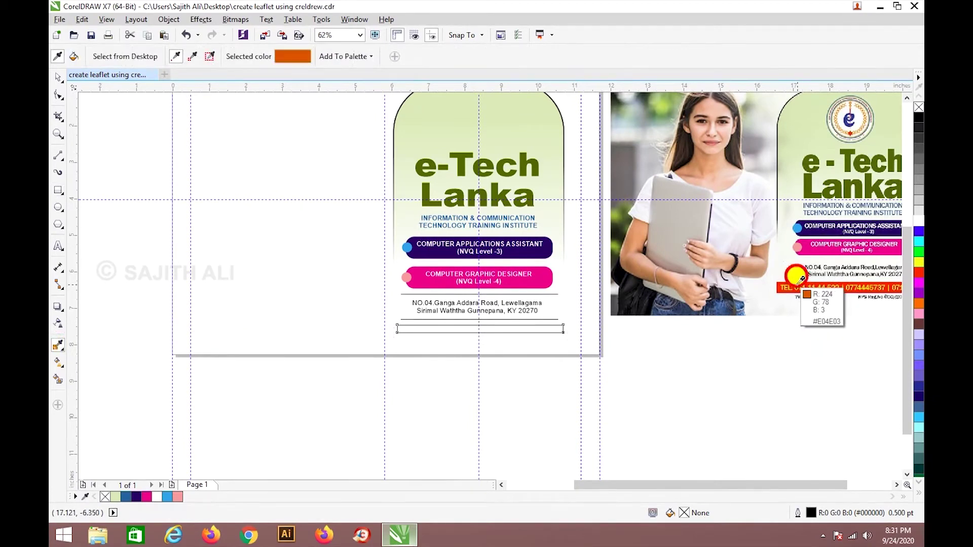
pyautogui.click(543, 330)
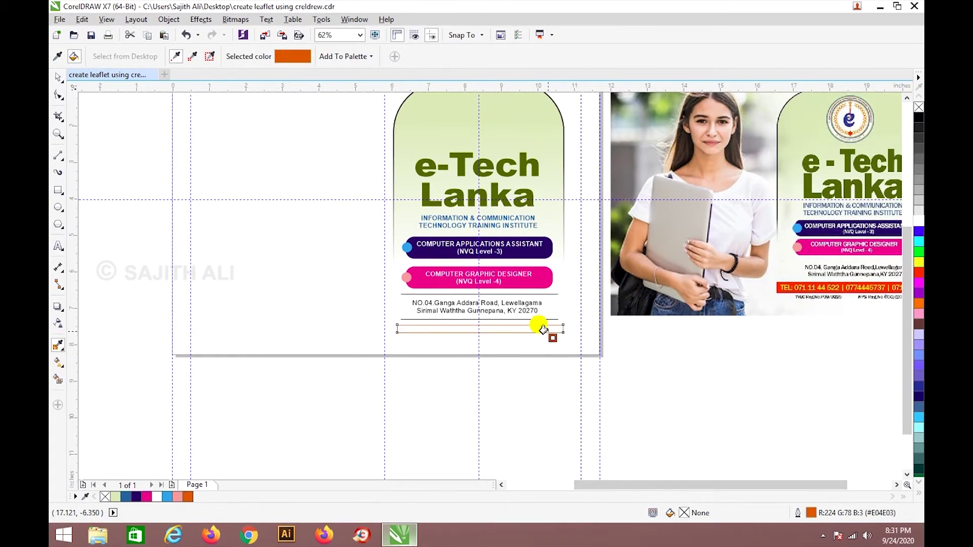
pyautogui.hotkey('ctrl', 'z')
pyautogui.scroll(2, 542, 329)
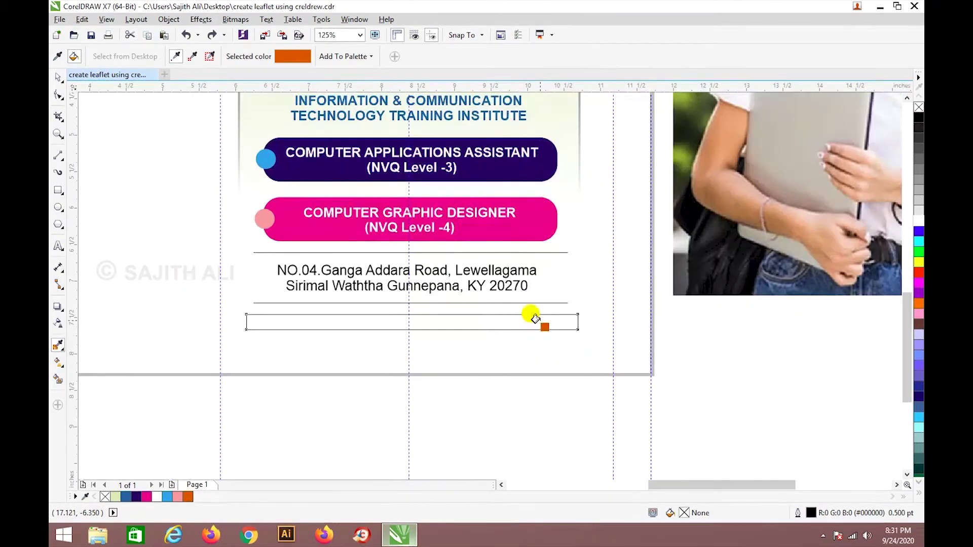
pyautogui.click(535, 319)
pyautogui.click(58, 77)
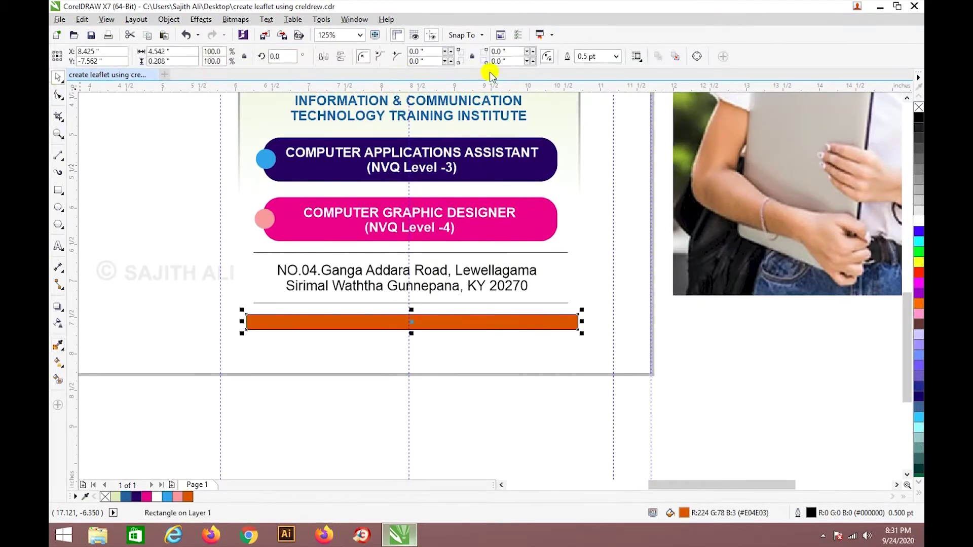
pyautogui.click(617, 58)
pyautogui.click(594, 77)
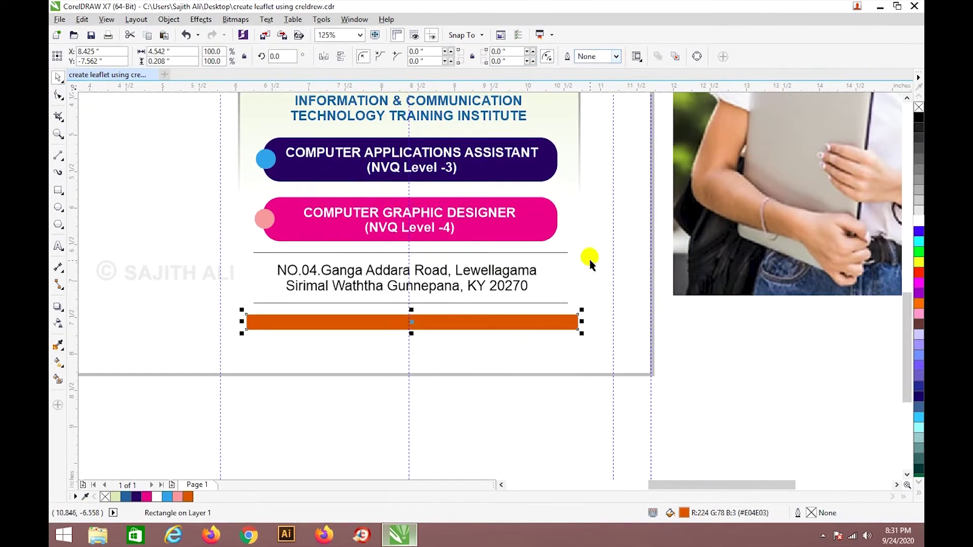
pyautogui.click(625, 404)
# Recolour the bar with red sampled from the reference TEL strip.
pyautogui.scroll(-2, 556, 377)
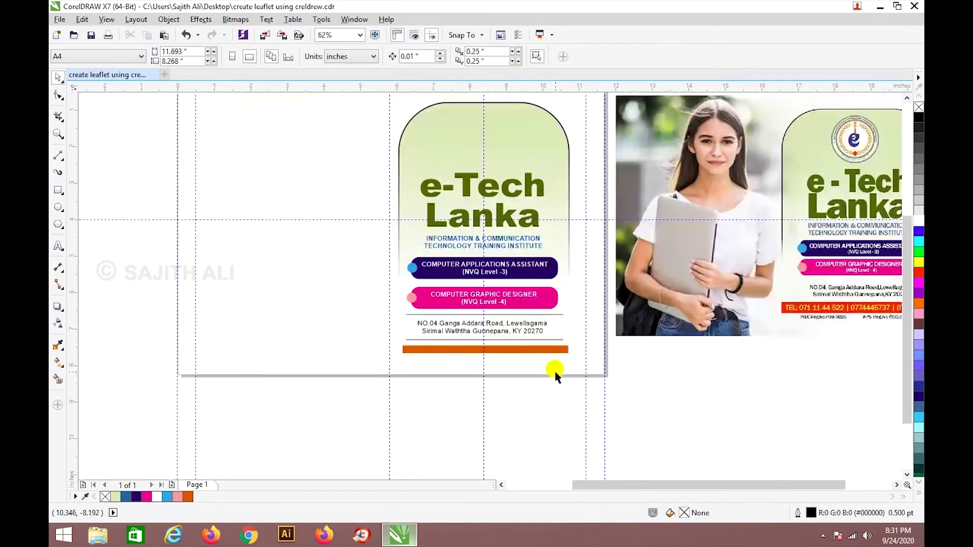
pyautogui.click(535, 350)
pyautogui.scroll(2, 816, 315)
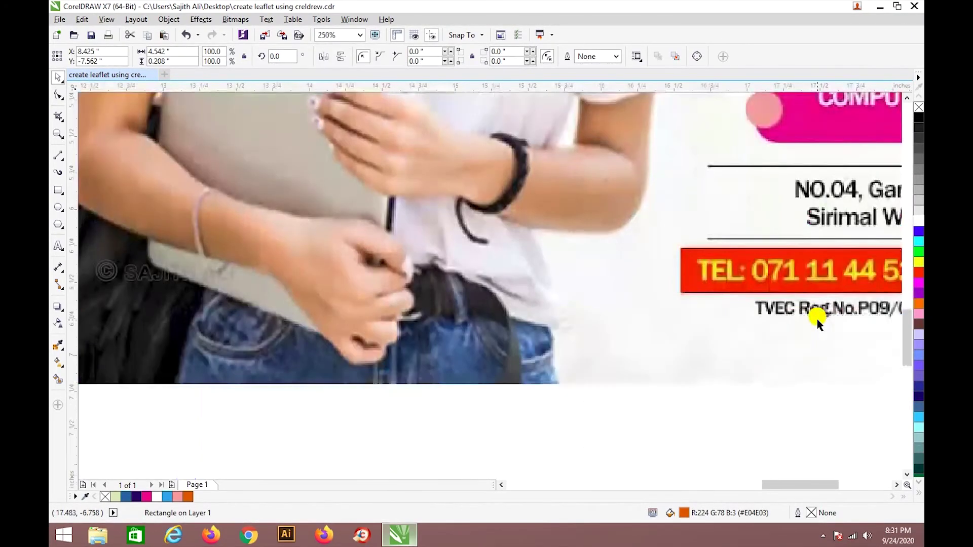
pyautogui.scroll(-2, 814, 316)
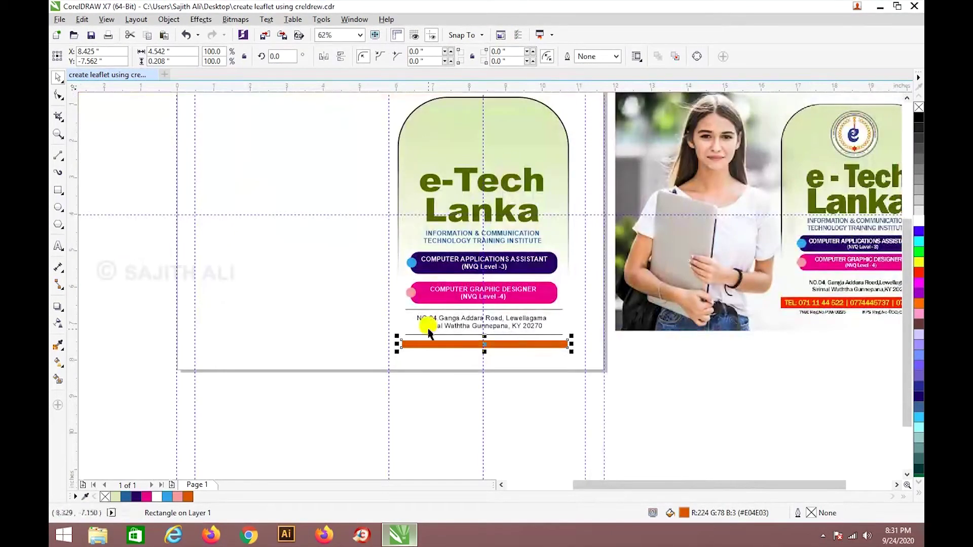
pyautogui.click(58, 345)
pyautogui.click(783, 303)
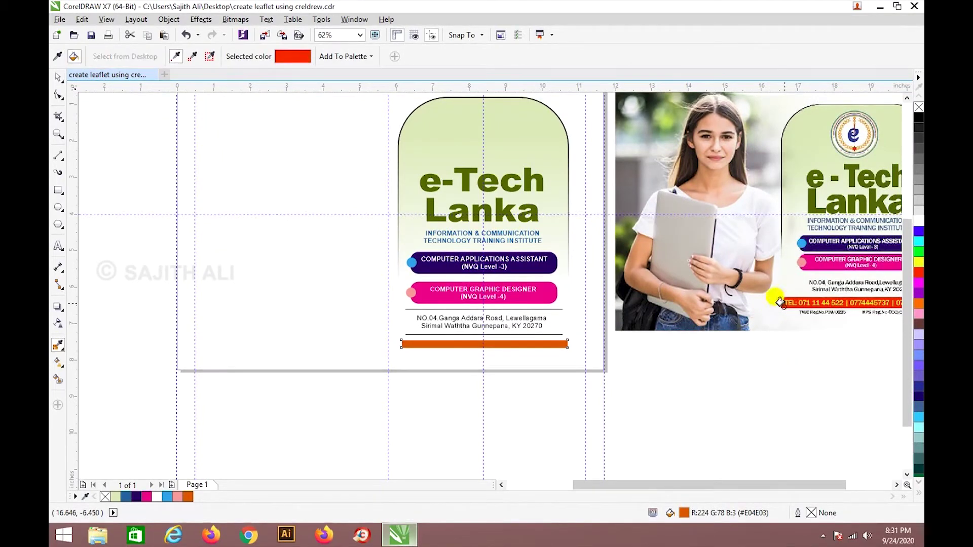
pyautogui.click(547, 345)
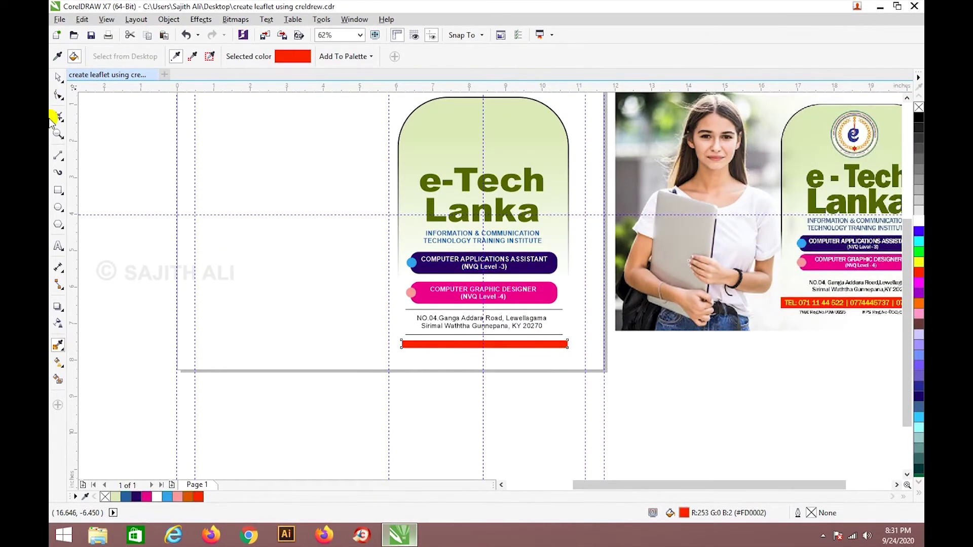
pyautogui.click(59, 78)
# Type 'TEL:' and the institute's first phone number below the reference design.
pyautogui.click(58, 246)
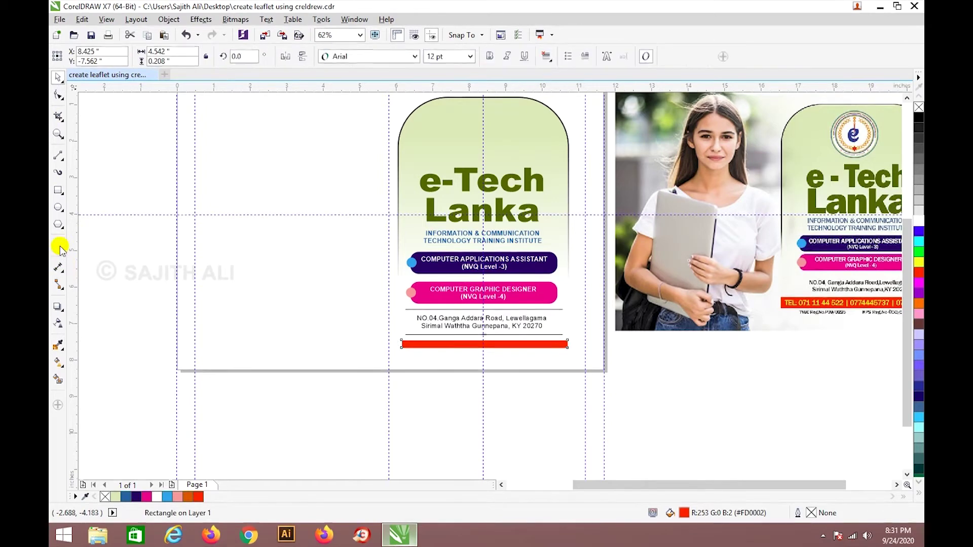
pyautogui.moveTo(776, 485); pyautogui.dragTo(837, 486)
pyautogui.click(674, 411)
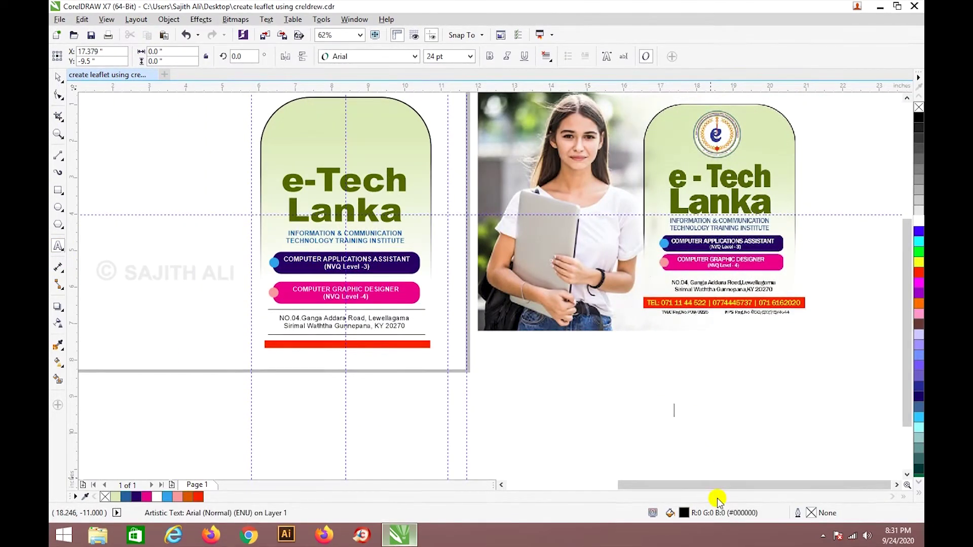
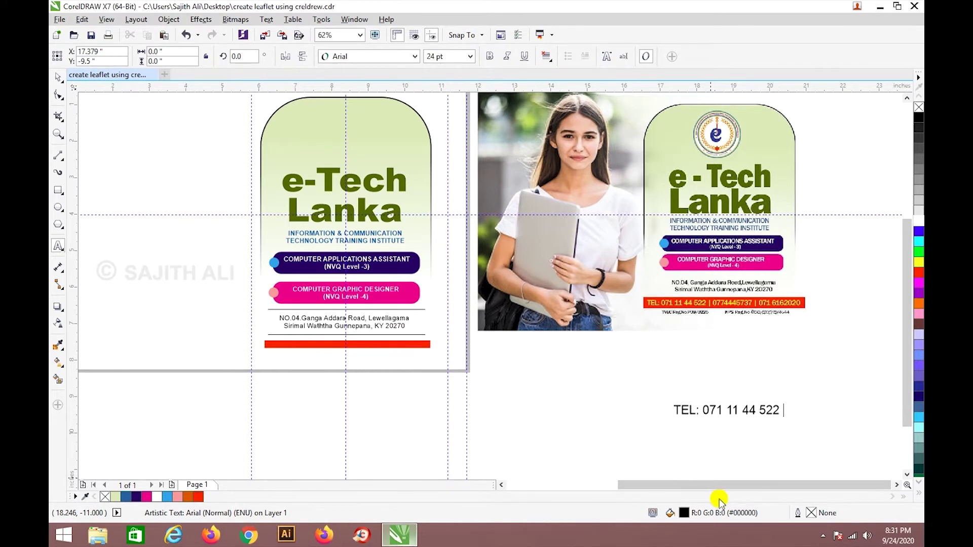
pyautogui.scroll(2, 771, 374)
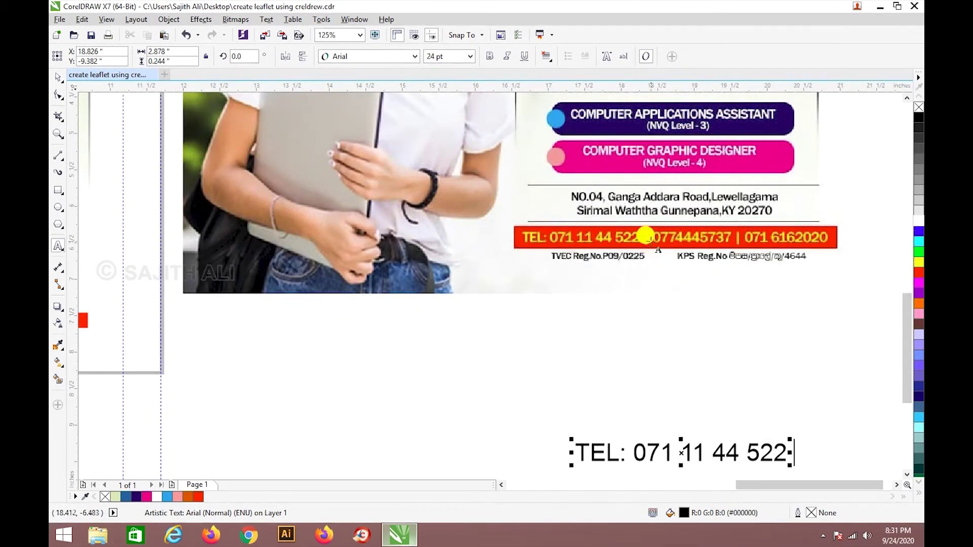
pyautogui.scroll(-2, 775, 385)
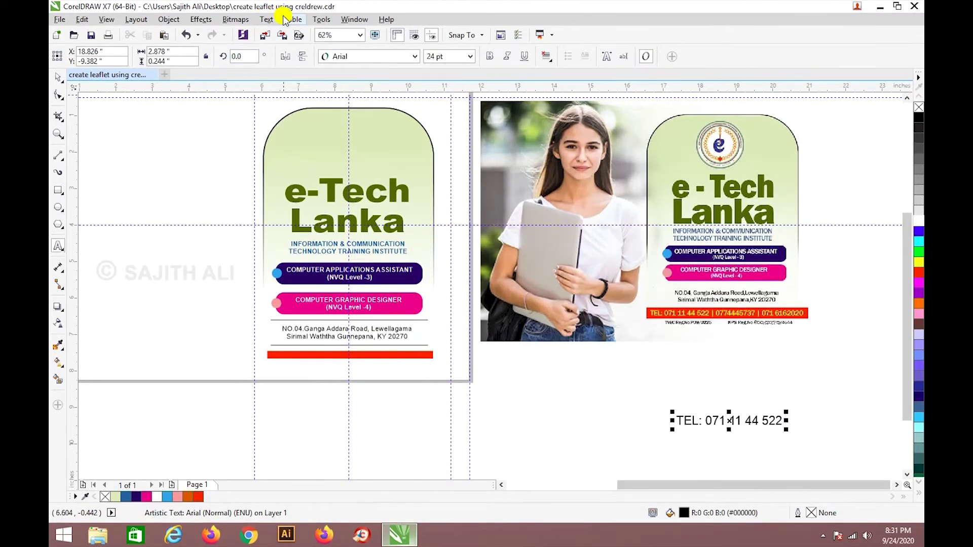
# Open the Insert Character docker from the Text menu.
pyautogui.click(267, 19)
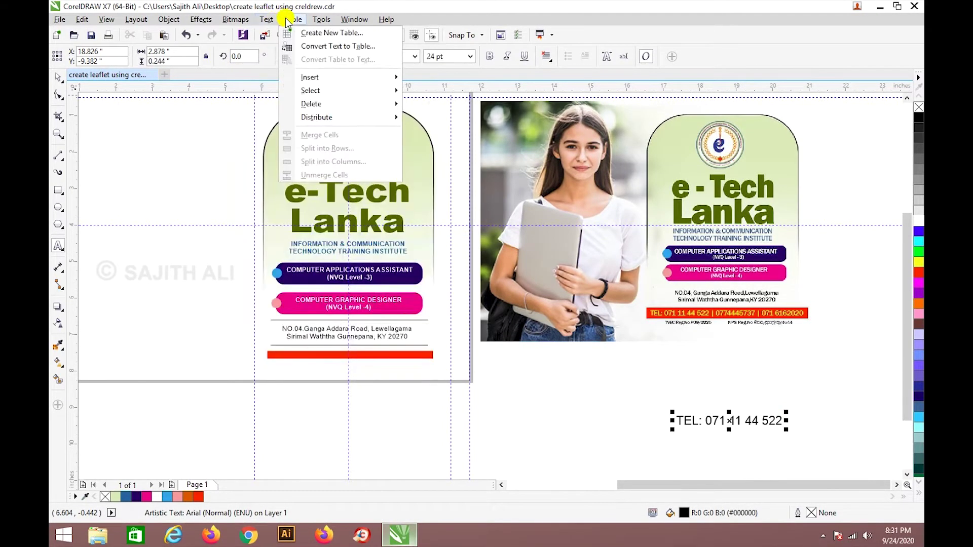
pyautogui.moveTo(216, 21)
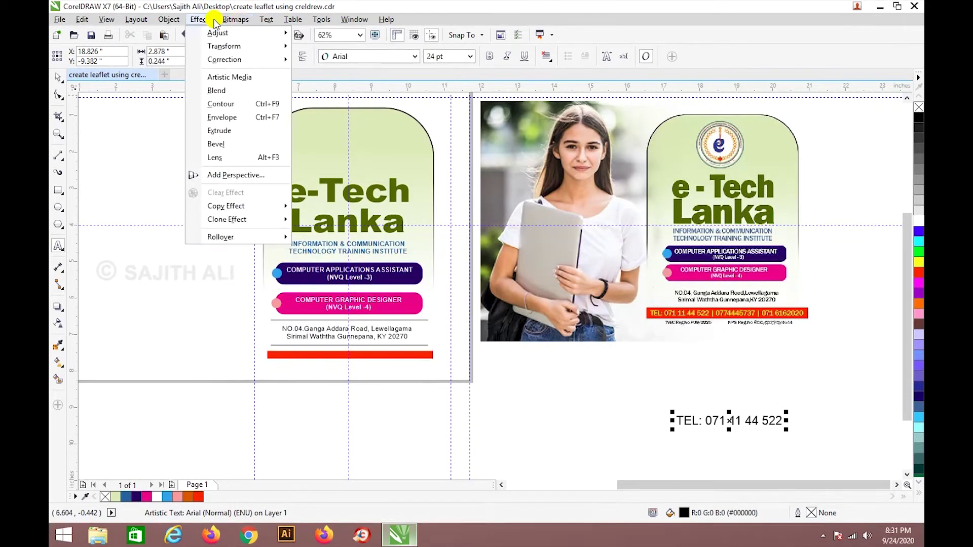
pyautogui.moveTo(148, 22)
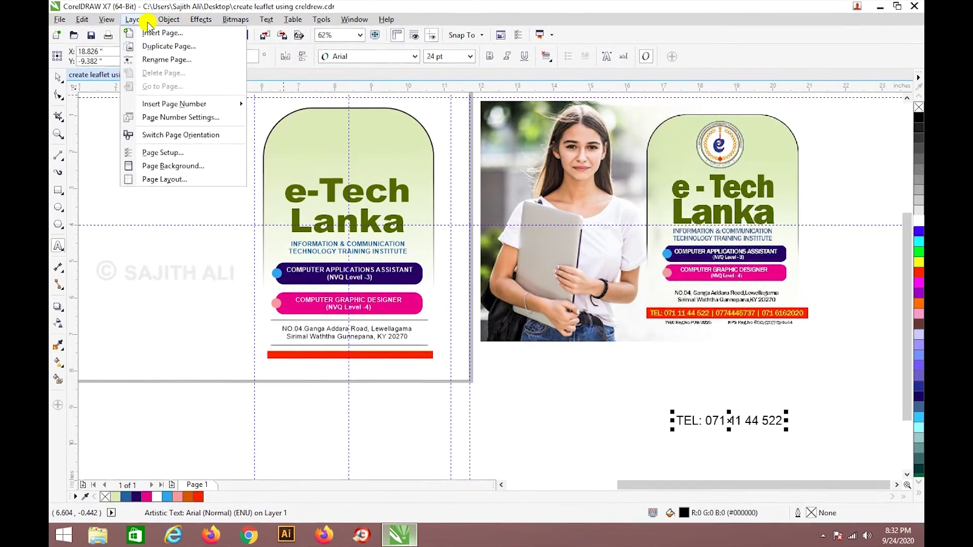
pyautogui.moveTo(268, 19)
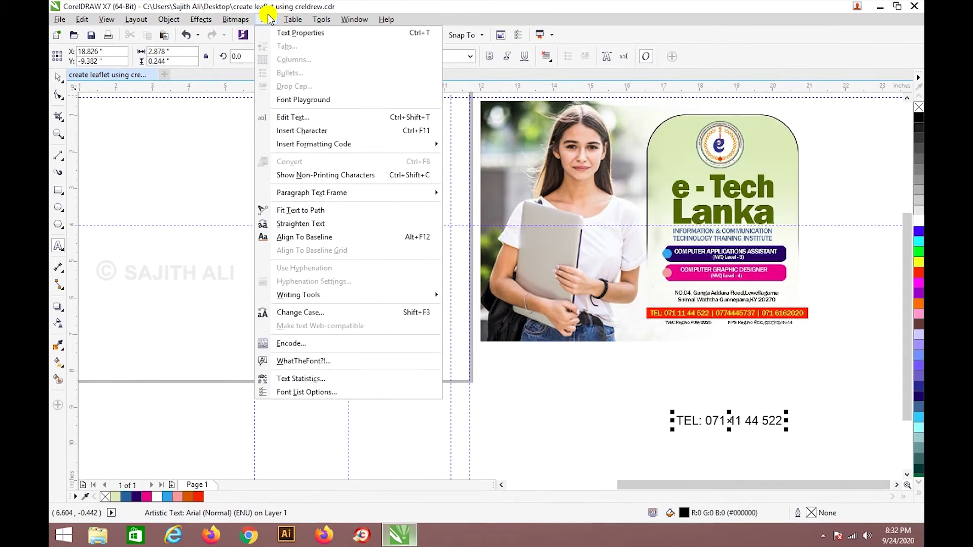
pyautogui.click(322, 130)
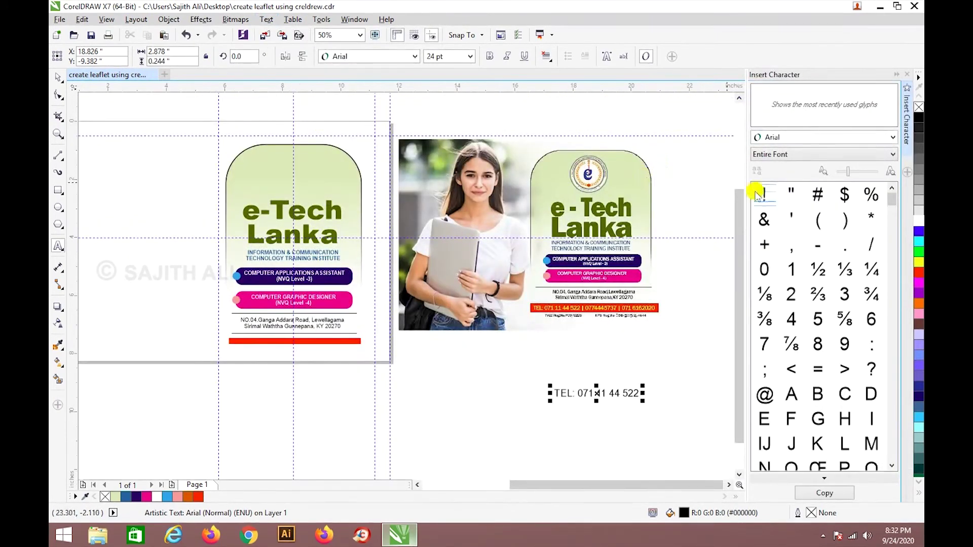
pyautogui.moveTo(891, 202); pyautogui.dragTo(894, 234)
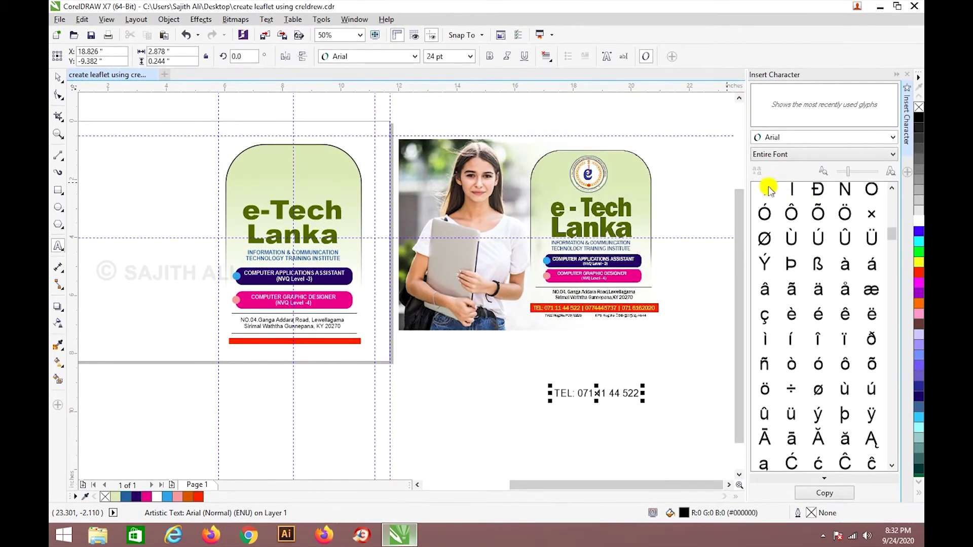
pyautogui.scroll(1, 777, 214)
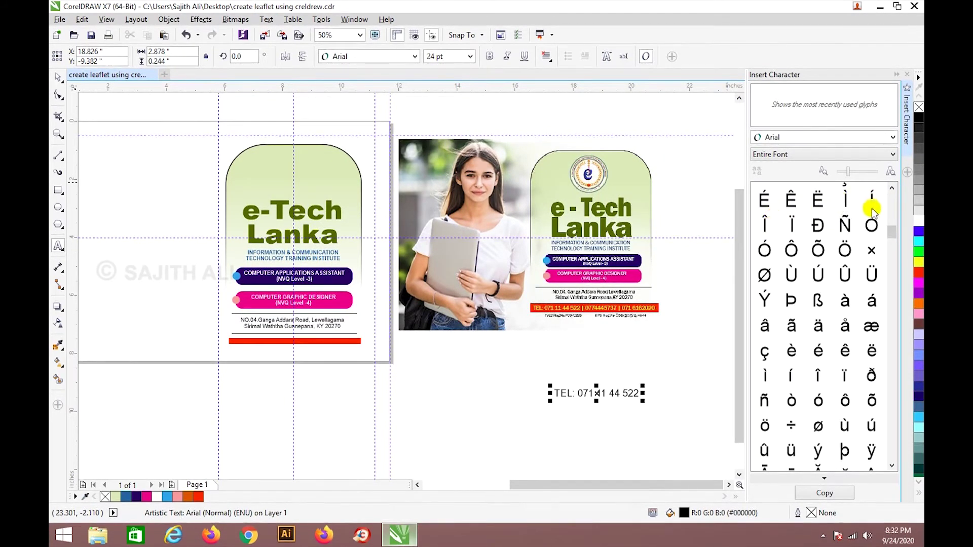
pyautogui.scroll(-5, 823, 296)
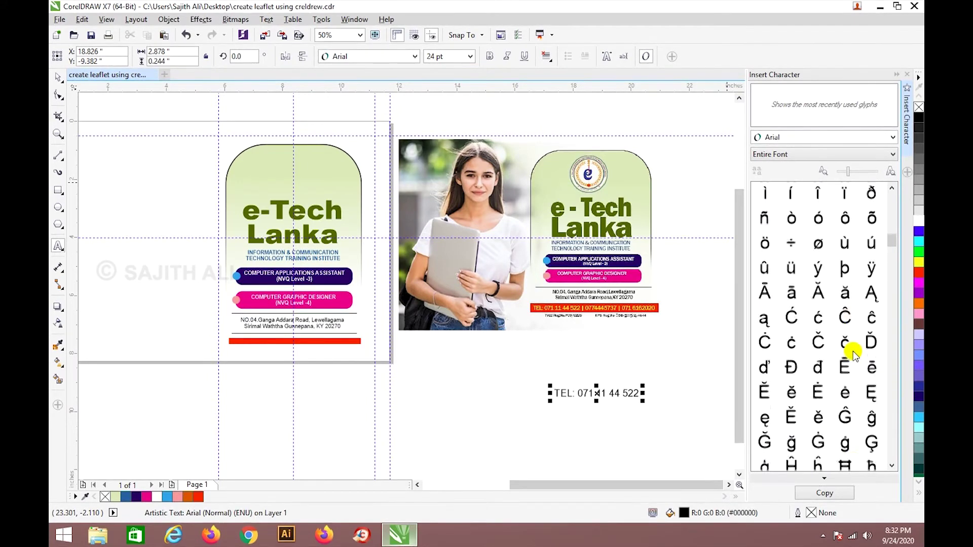
# Insert the dotless ı glyph as a separator at the end of the TEL line.
pyautogui.scroll(-2, 853, 353)
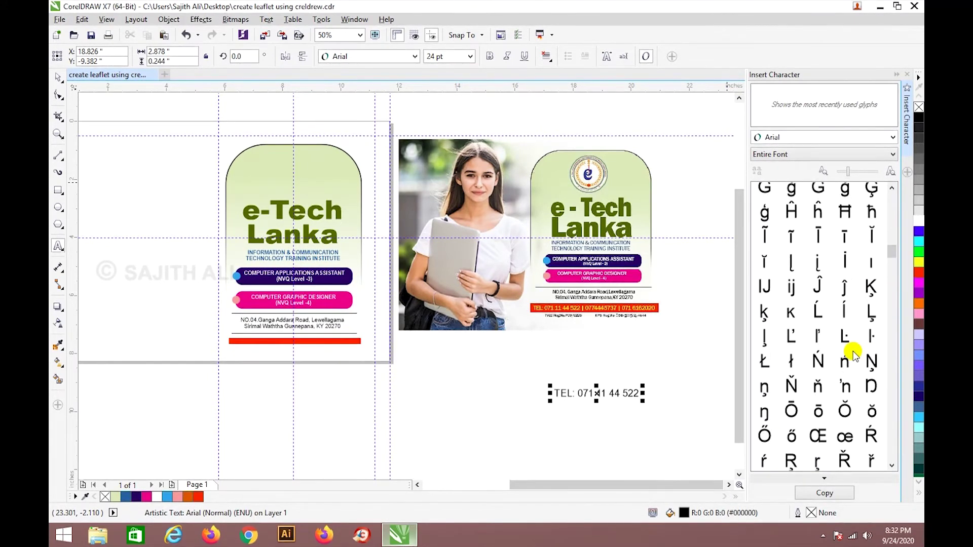
pyautogui.doubleClick(871, 264)
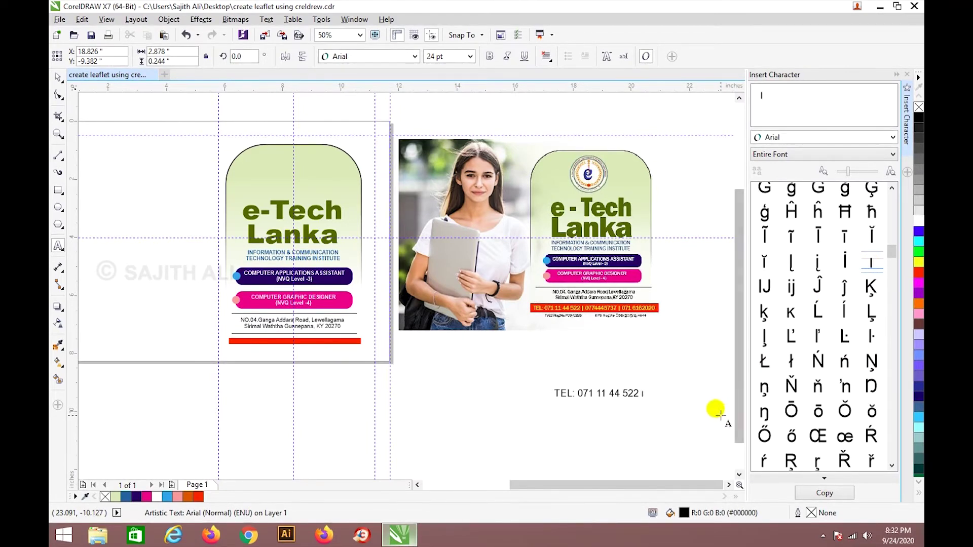
pyautogui.scroll(1, 644, 414)
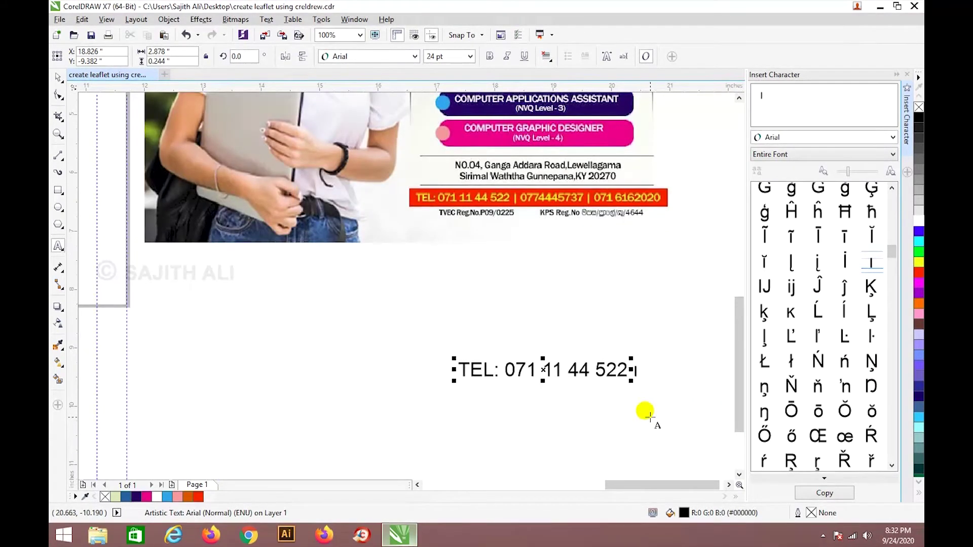
pyautogui.click(641, 369)
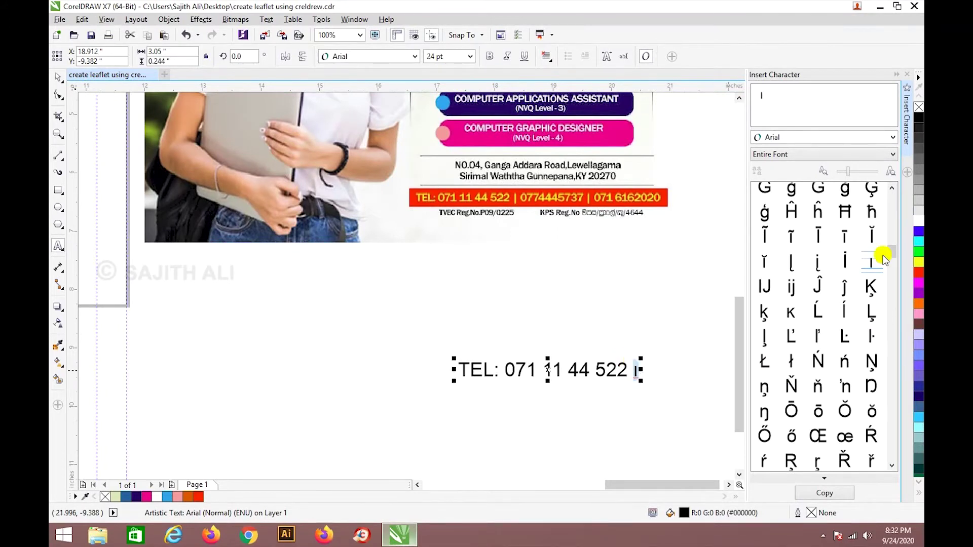
pyautogui.moveTo(893, 253); pyautogui.dragTo(892, 381)
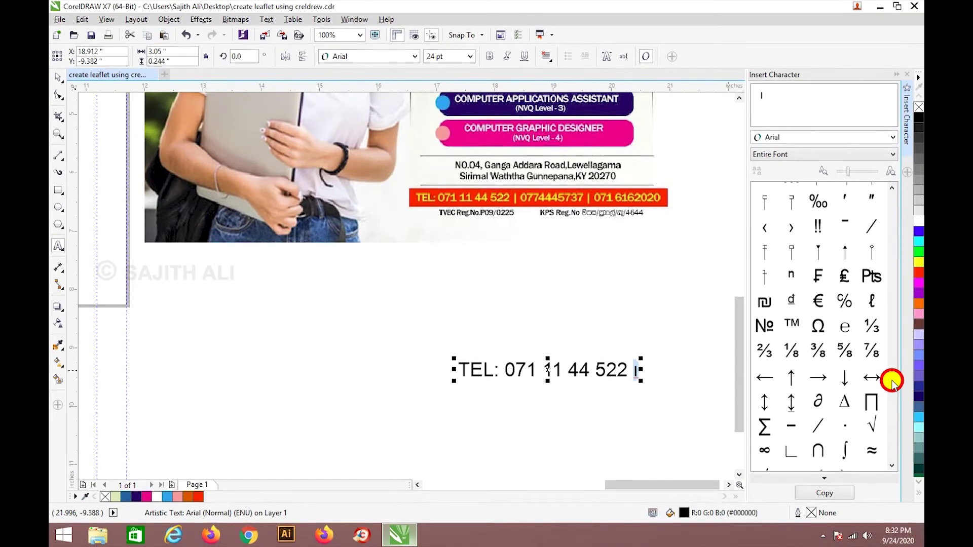
pyautogui.moveTo(892, 381)
pyautogui.mouseDown()
pyautogui.moveTo(890, 350)
pyautogui.moveTo(890, 463)
pyautogui.moveTo(892, 388)
pyautogui.mouseUp()
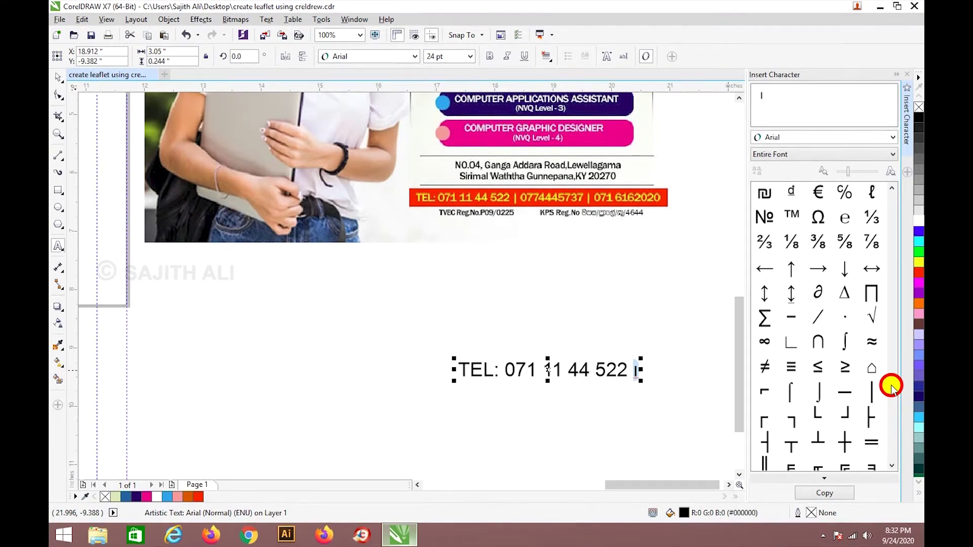
pyautogui.moveTo(891, 388); pyautogui.dragTo(892, 388)
# Select the TEL line's last character and drag a vertical bar glyph to its end.
pyautogui.click(637, 373)
pyautogui.click(637, 374)
pyautogui.moveTo(637, 373); pyautogui.dragTo(633, 373)
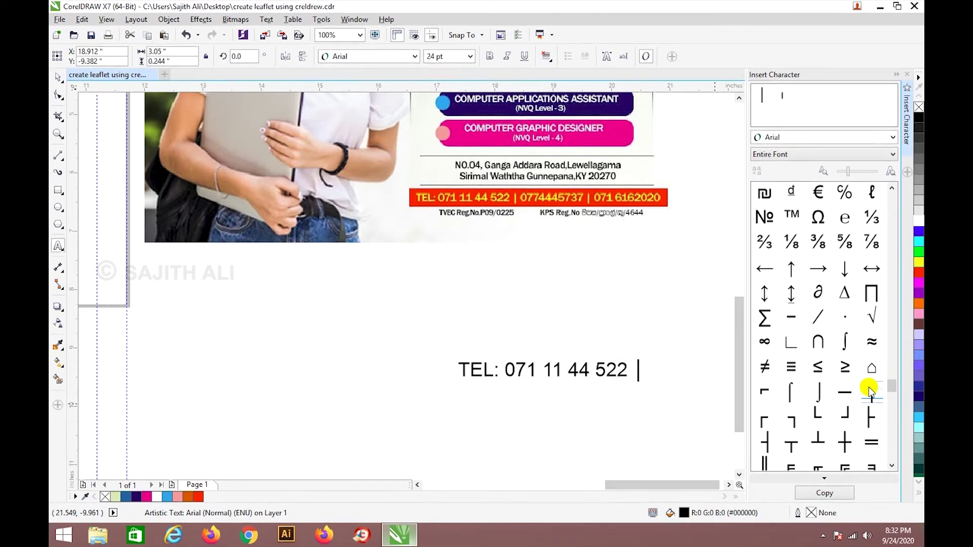
pyautogui.moveTo(868, 387); pyautogui.dragTo(638, 361)
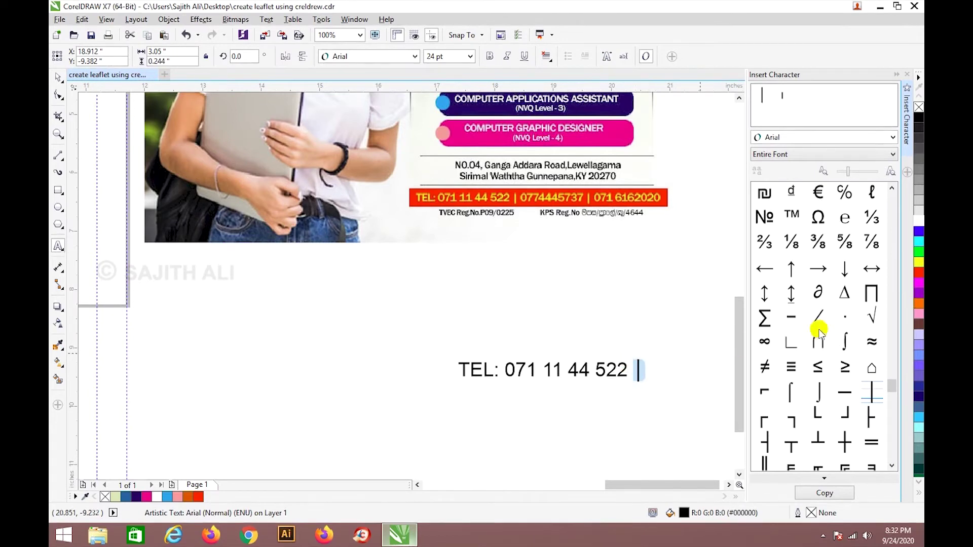
pyautogui.moveTo(888, 388); pyautogui.dragTo(889, 245)
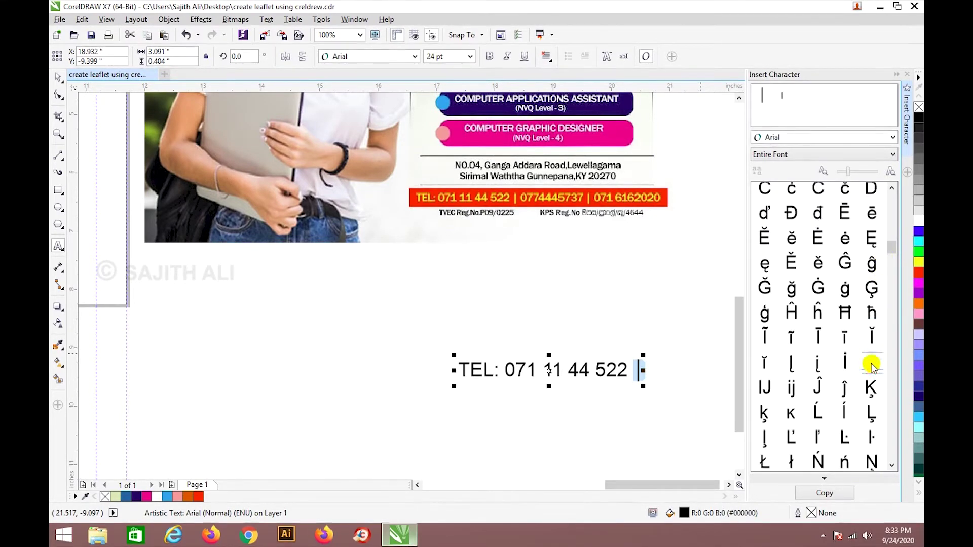
# Insert the thin ı separator after the first phone number and select it.
pyautogui.click(637, 370)
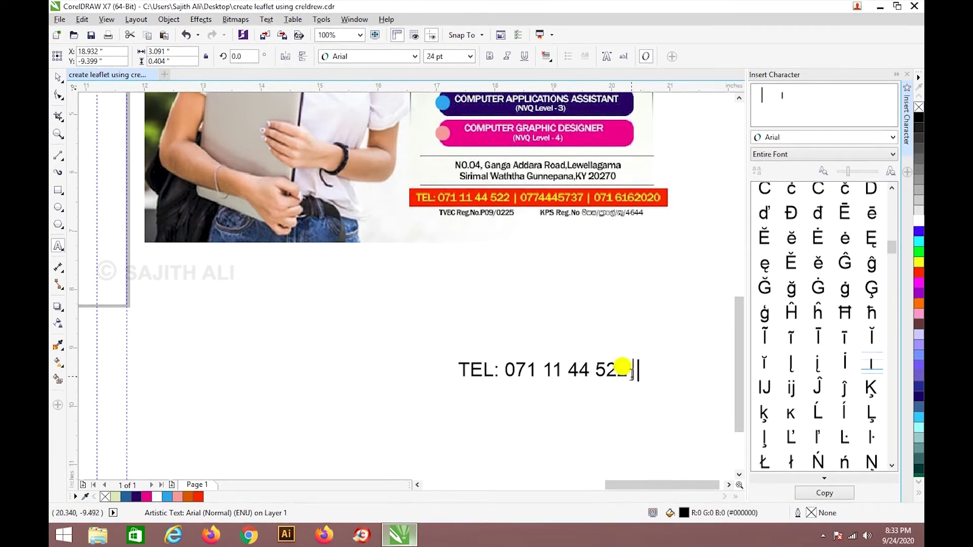
pyautogui.click(640, 367)
pyautogui.doubleClick(871, 363)
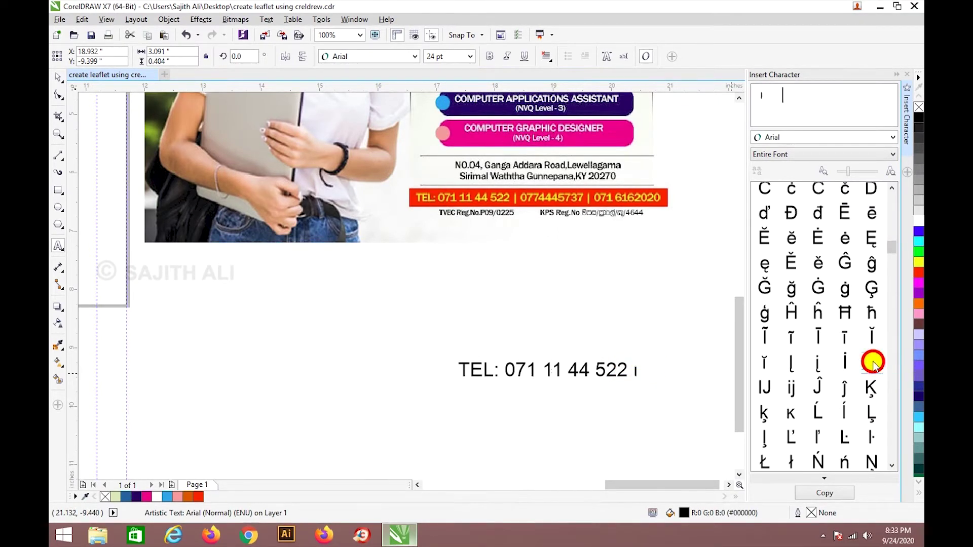
pyautogui.moveTo(678, 485); pyautogui.dragTo(683, 484)
pyautogui.click(637, 372)
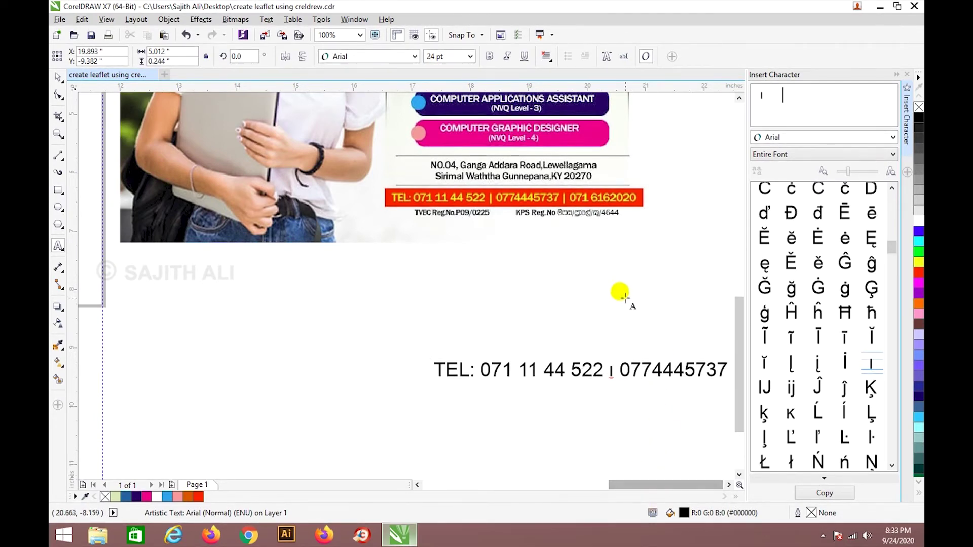
pyautogui.scroll(-2, 618, 289)
pyautogui.scroll(2, 682, 304)
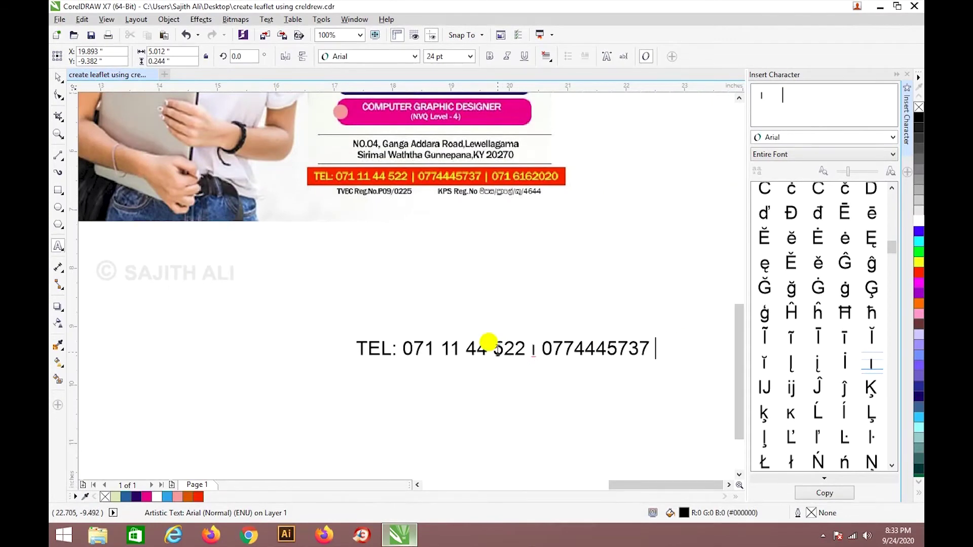
pyautogui.moveTo(527, 349); pyautogui.dragTo(536, 349)
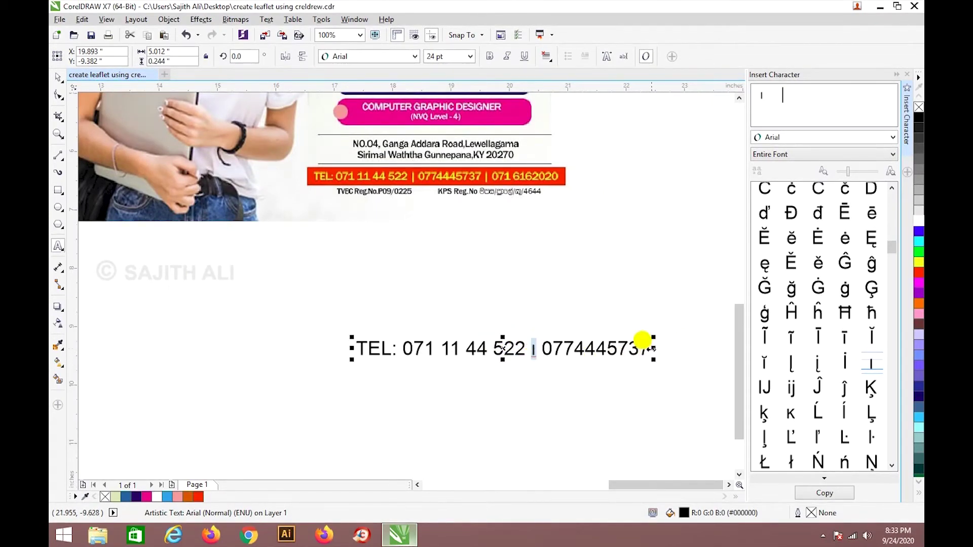
# Add the third phone number to the TEL line, correct the middle digits, and finish editing.
pyautogui.click(639, 337)
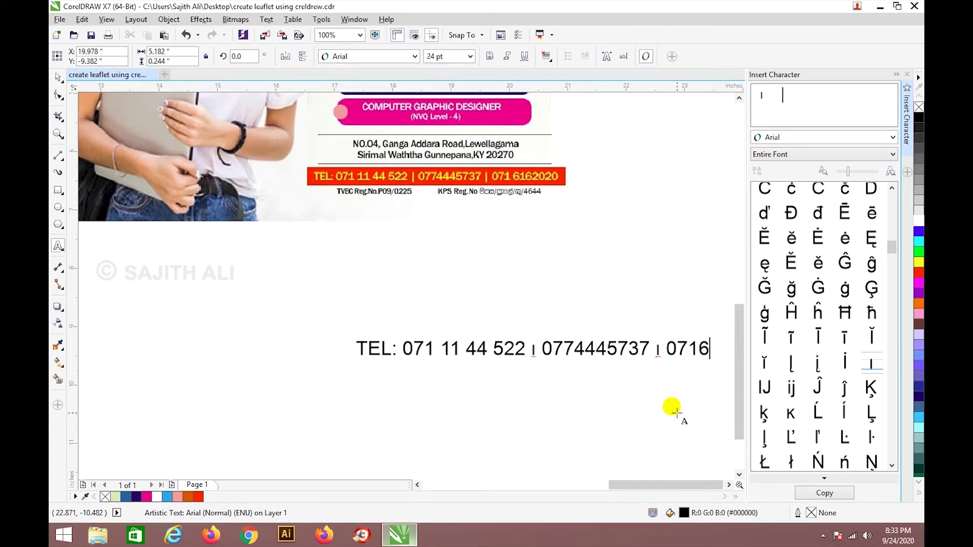
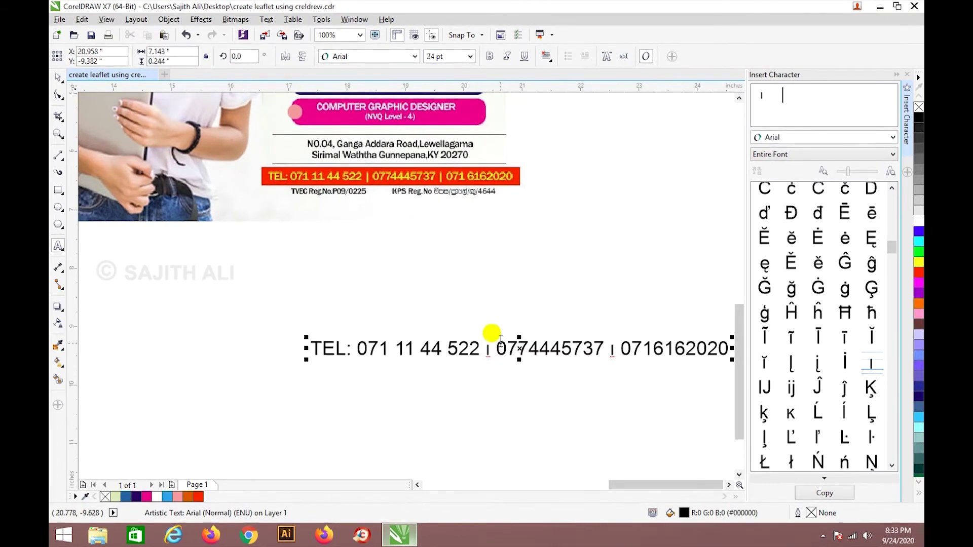
pyautogui.click(658, 483)
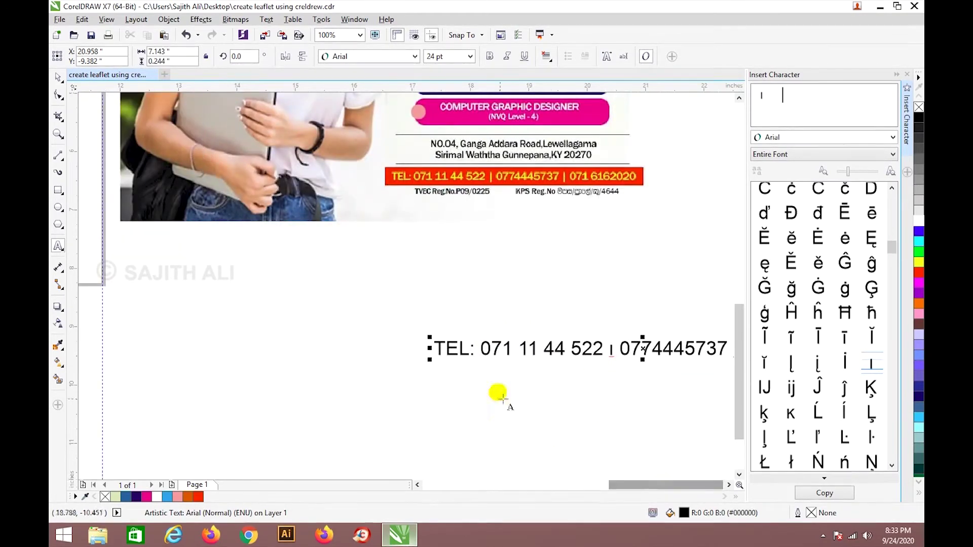
pyautogui.scroll(-2, 525, 345)
pyautogui.scroll(2, 696, 351)
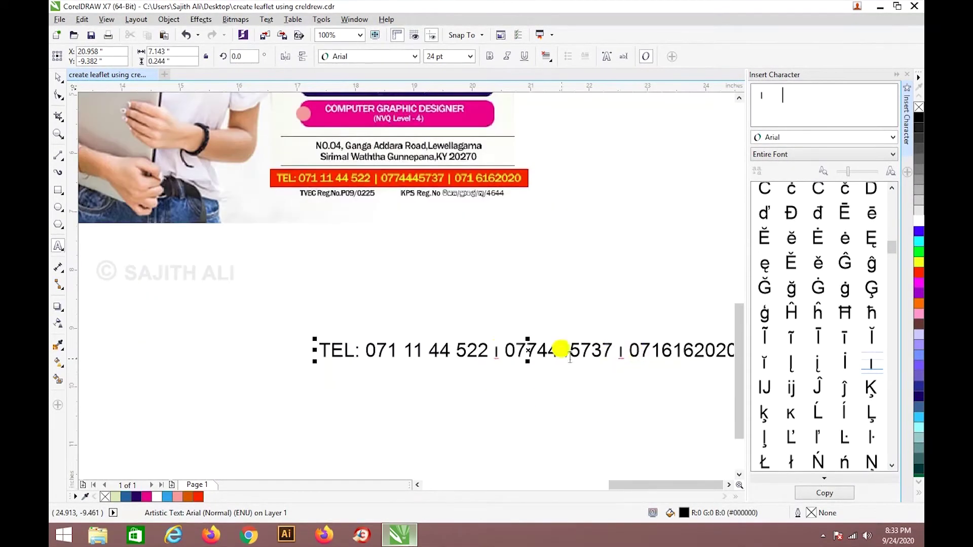
pyautogui.moveTo(365, 349); pyautogui.dragTo(695, 341)
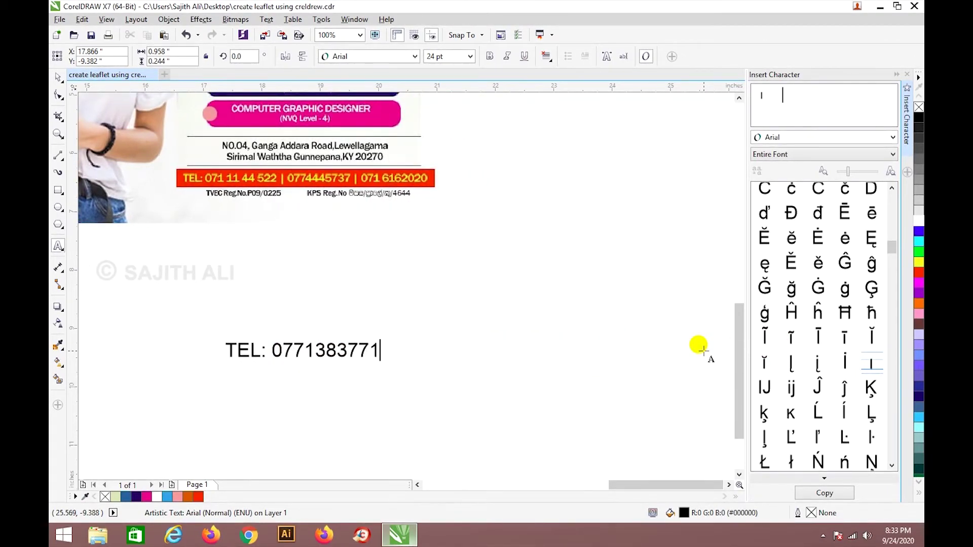
pyautogui.press('Escape')
pyautogui.scroll(-2, 321, 428)
pyautogui.scroll(4, 278, 436)
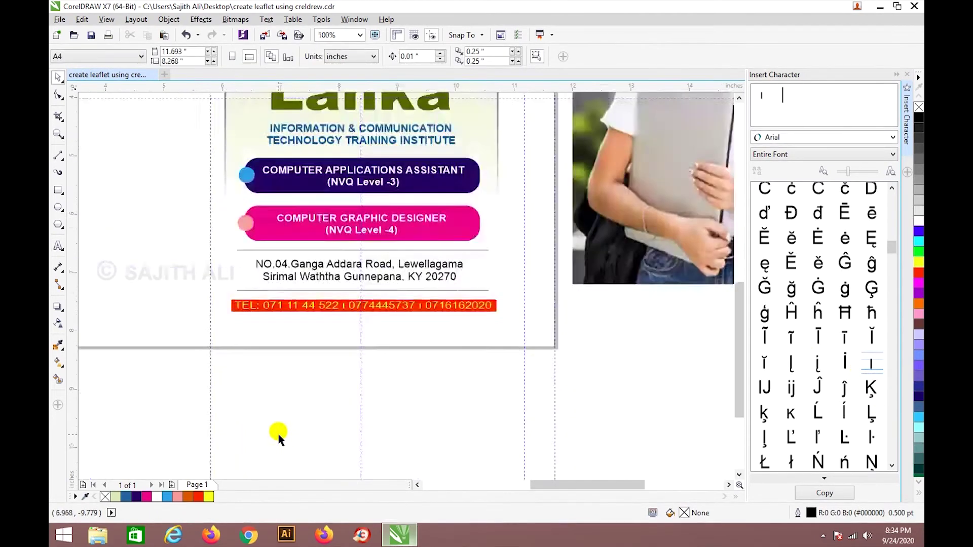
# Make the TEL line bold at 11.5 pt and stretch it across the red bar.
pyautogui.click(432, 177)
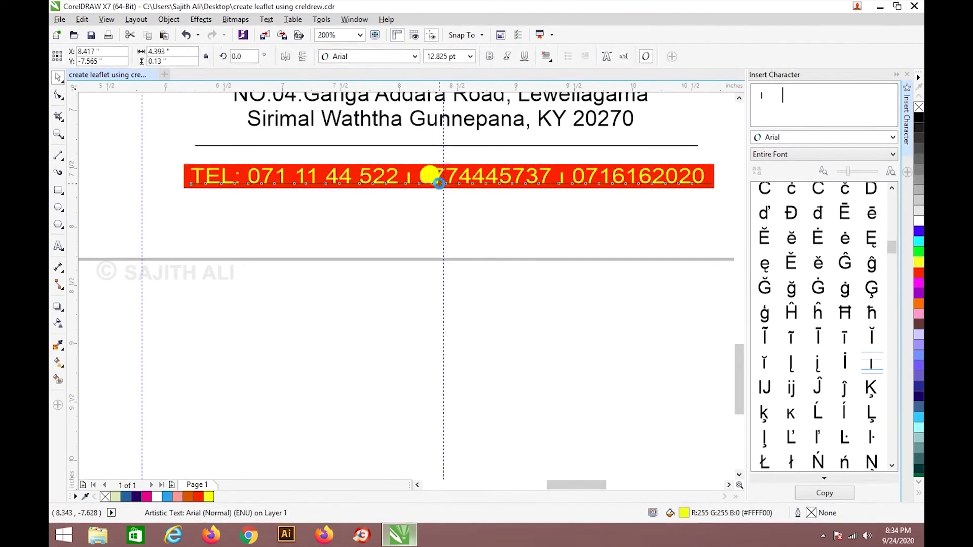
pyautogui.click(488, 58)
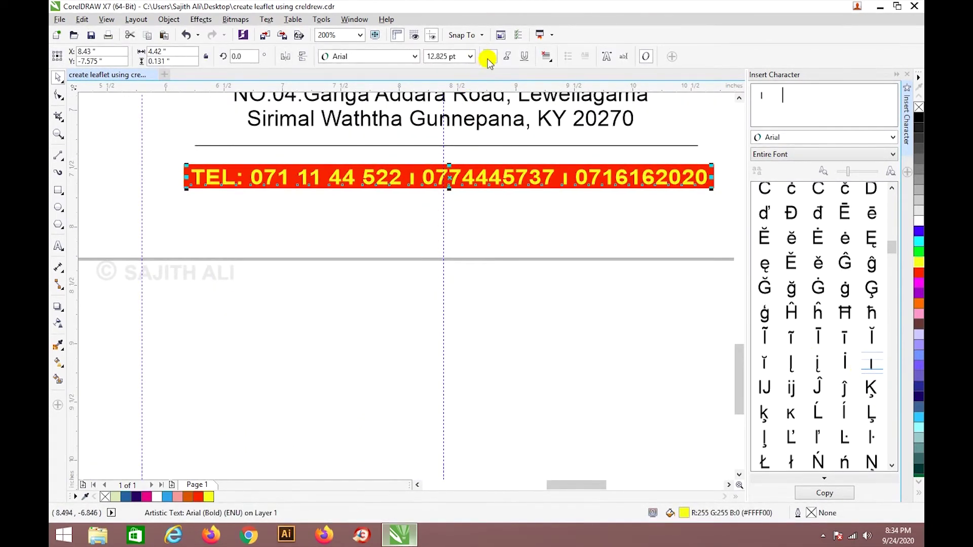
pyautogui.click(459, 58)
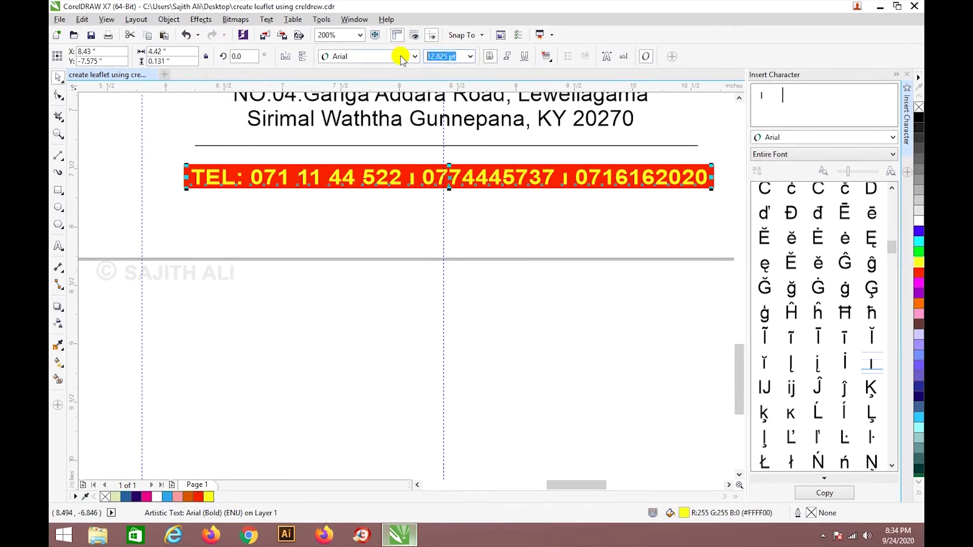
pyautogui.press('Return')
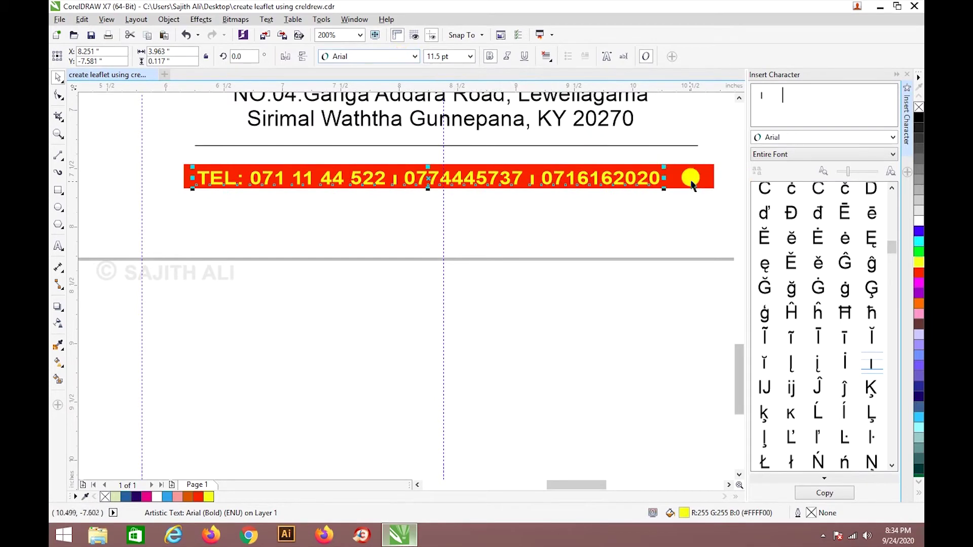
pyautogui.moveTo(664, 178); pyautogui.dragTo(699, 177)
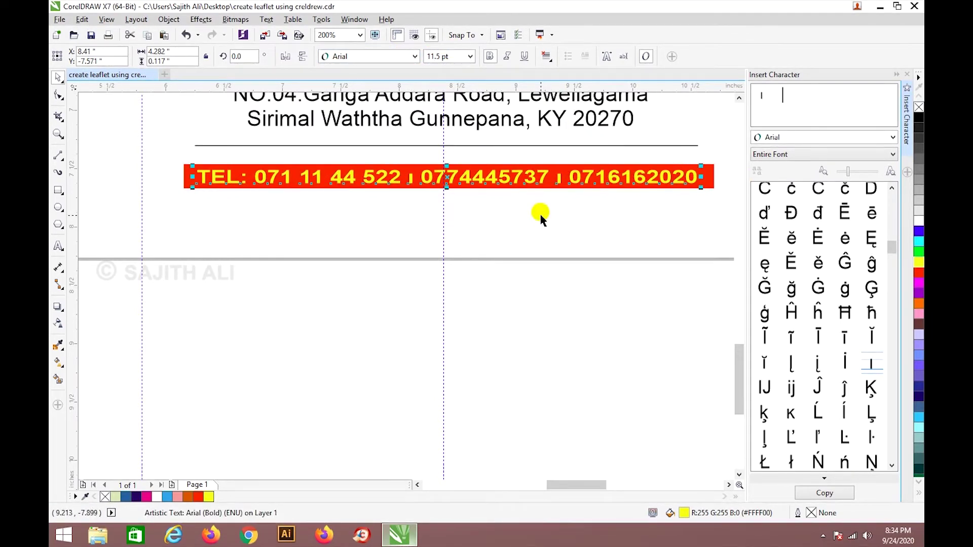
pyautogui.click(546, 247)
pyautogui.scroll(-2, 547, 247)
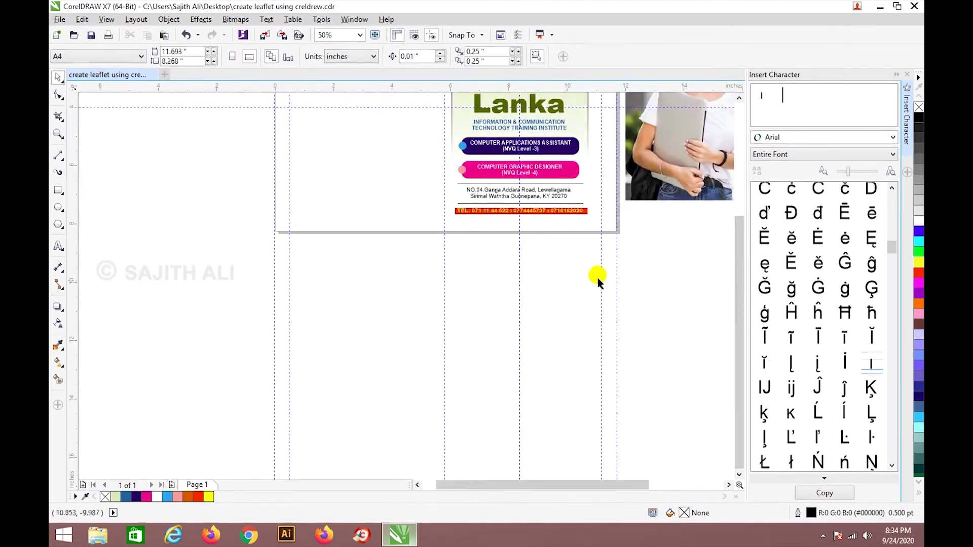
pyautogui.moveTo(619, 484); pyautogui.dragTo(691, 471)
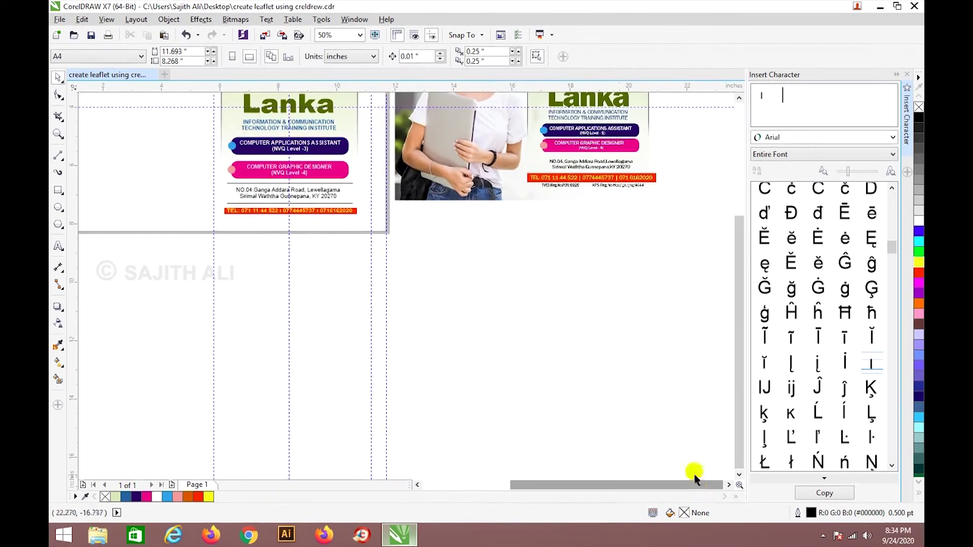
pyautogui.scroll(1, 315, 230)
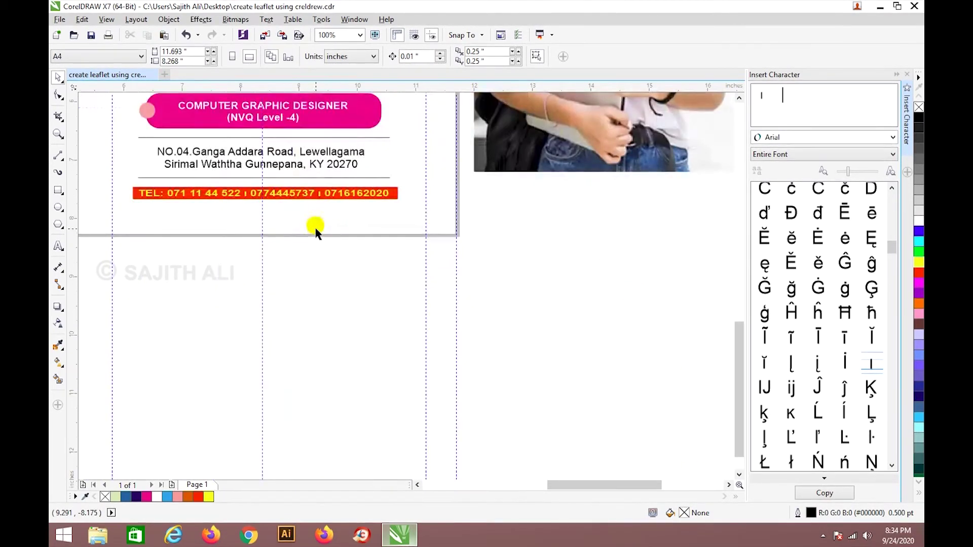
# Drag the red TEL bar's edge down so it frames the phone number text.
pyautogui.click(276, 197)
pyautogui.moveTo(265, 203); pyautogui.dragTo(258, 192)
pyautogui.click(266, 191)
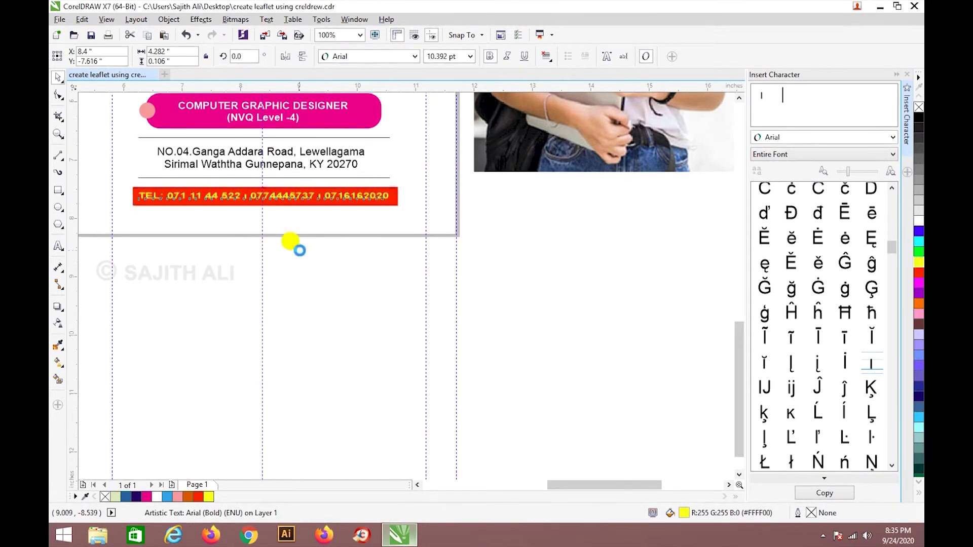
pyautogui.click(384, 214)
pyautogui.moveTo(408, 184); pyautogui.dragTo(121, 218)
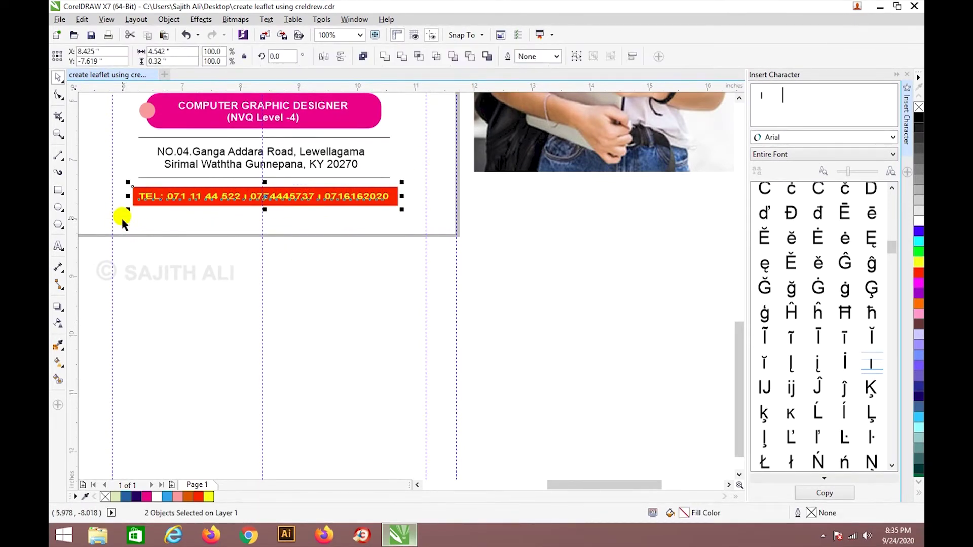
pyautogui.click(311, 263)
pyautogui.scroll(-1, 359, 243)
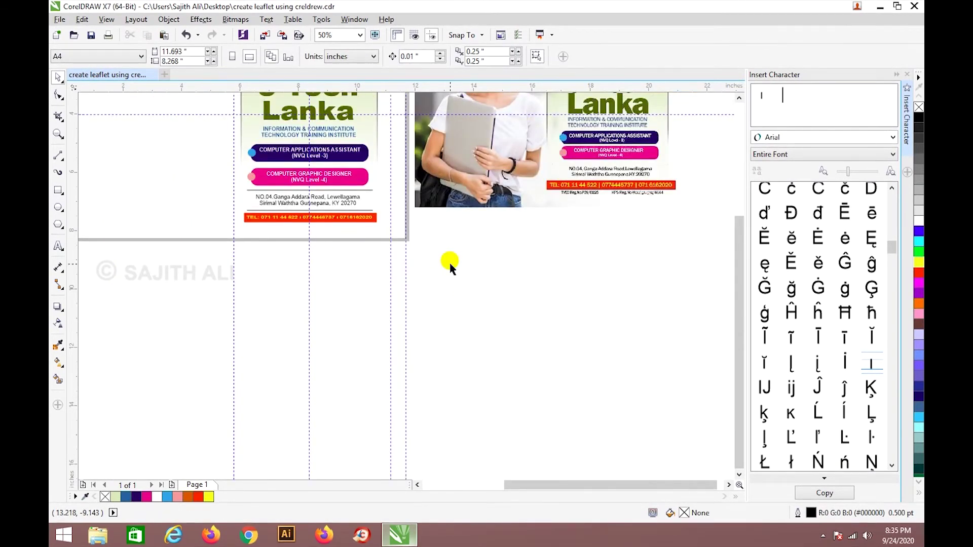
pyautogui.scroll(1, 592, 149)
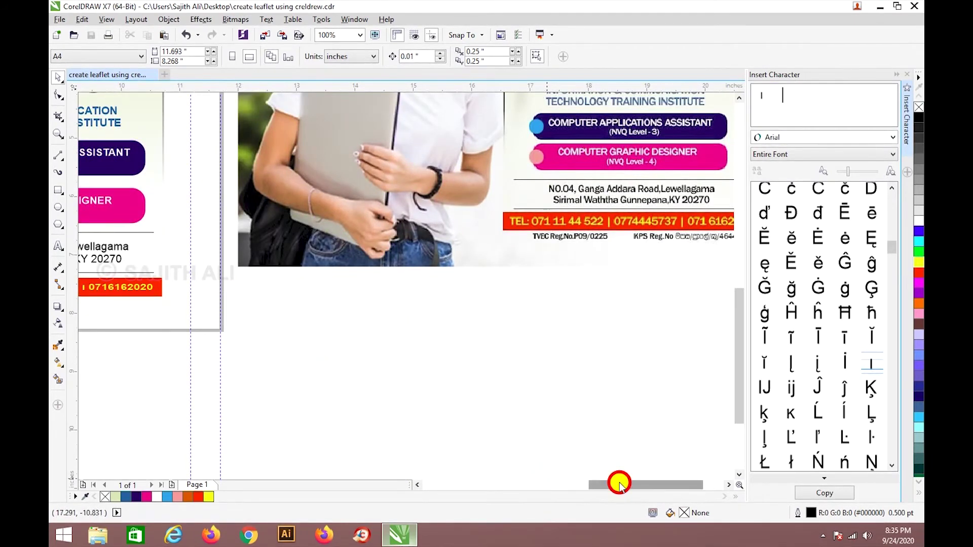
pyautogui.moveTo(619, 484); pyautogui.dragTo(556, 485)
pyautogui.scroll(1, 448, 259)
# Select the lens rectangle over the address area and check its context options.
pyautogui.click(457, 284)
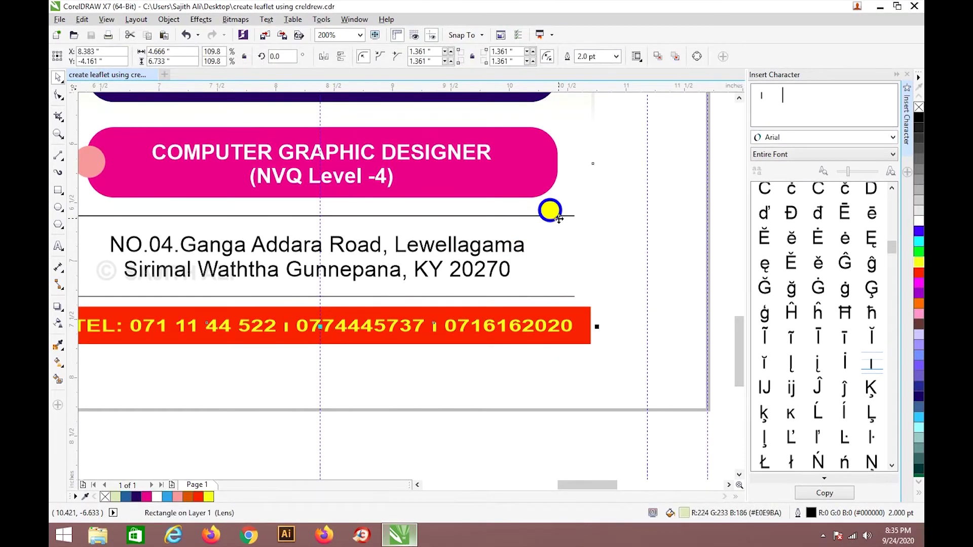
pyautogui.rightClick(558, 216)
pyautogui.press('Escape')
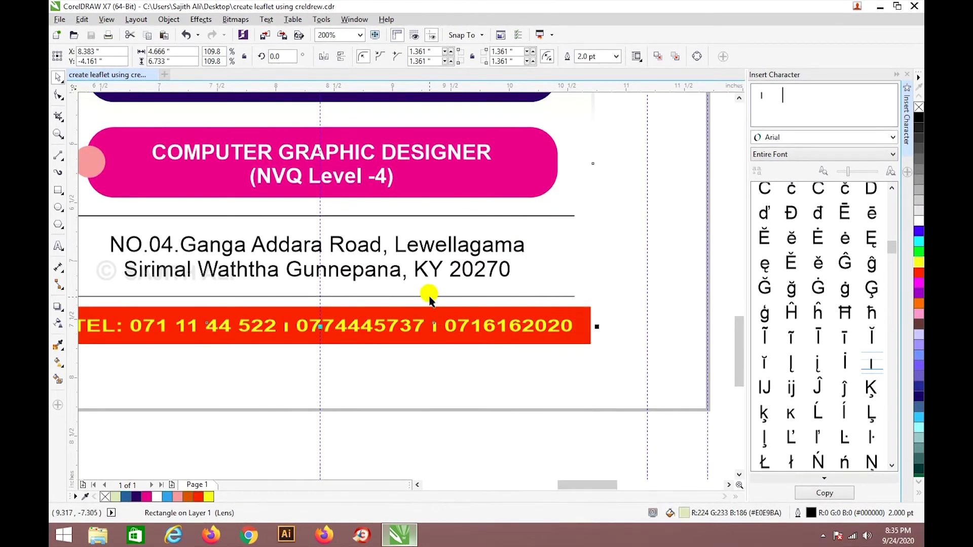
# Set the upper and lower divider lines around the address to Hairline outline width.
pyautogui.click(429, 297)
pyautogui.click(491, 217)
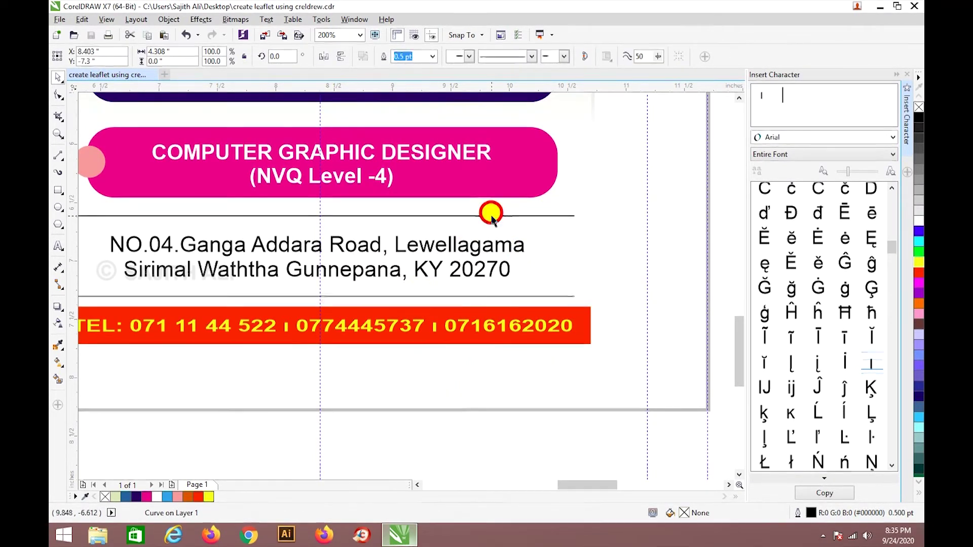
pyautogui.click(556, 57)
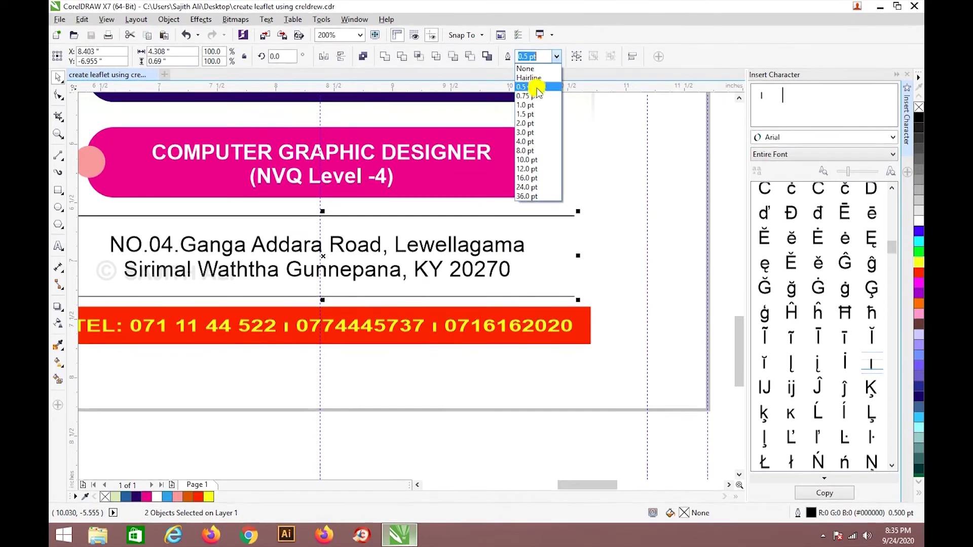
pyautogui.click(537, 78)
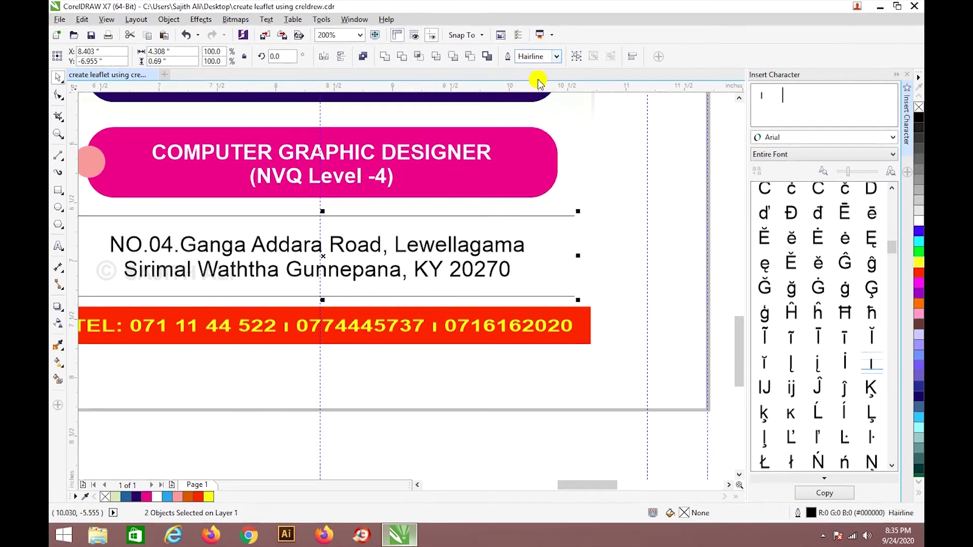
pyautogui.click(466, 369)
pyautogui.scroll(-3, 456, 251)
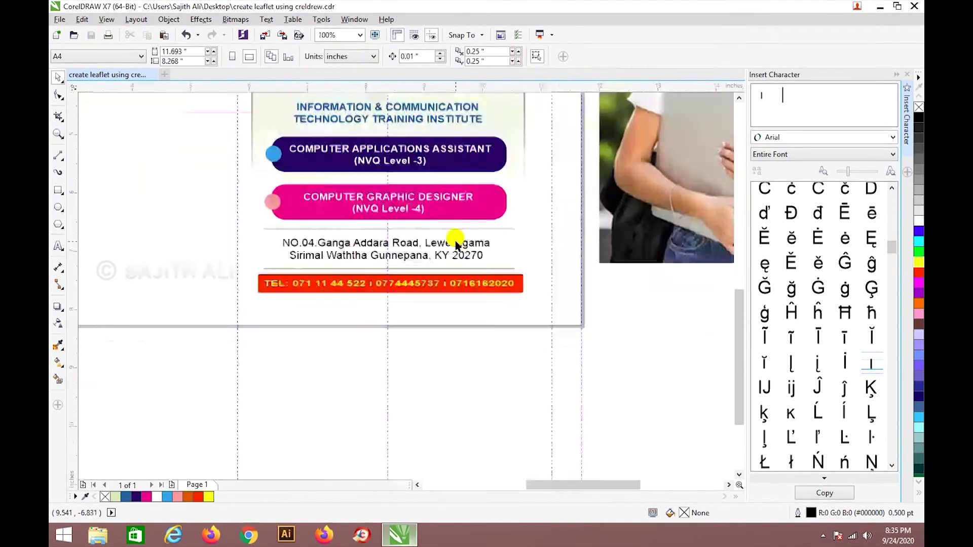
pyautogui.scroll(-2, 603, 246)
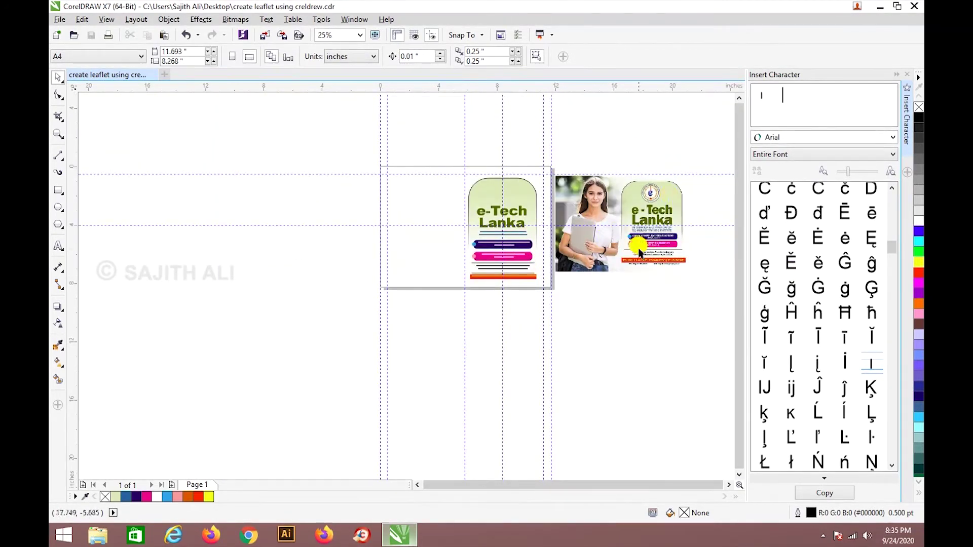
pyautogui.scroll(1, 636, 245)
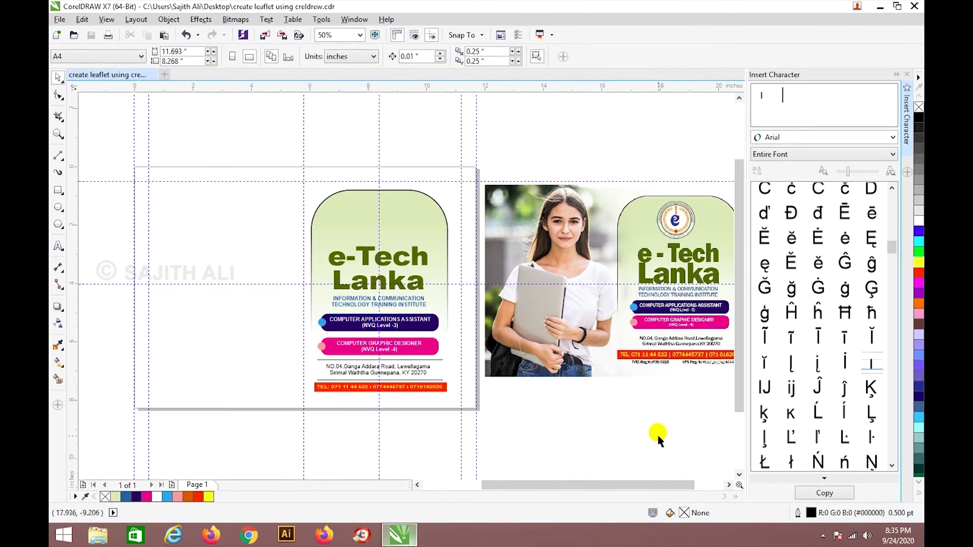
pyautogui.moveTo(644, 485); pyautogui.dragTo(675, 484)
pyautogui.scroll(1, 650, 423)
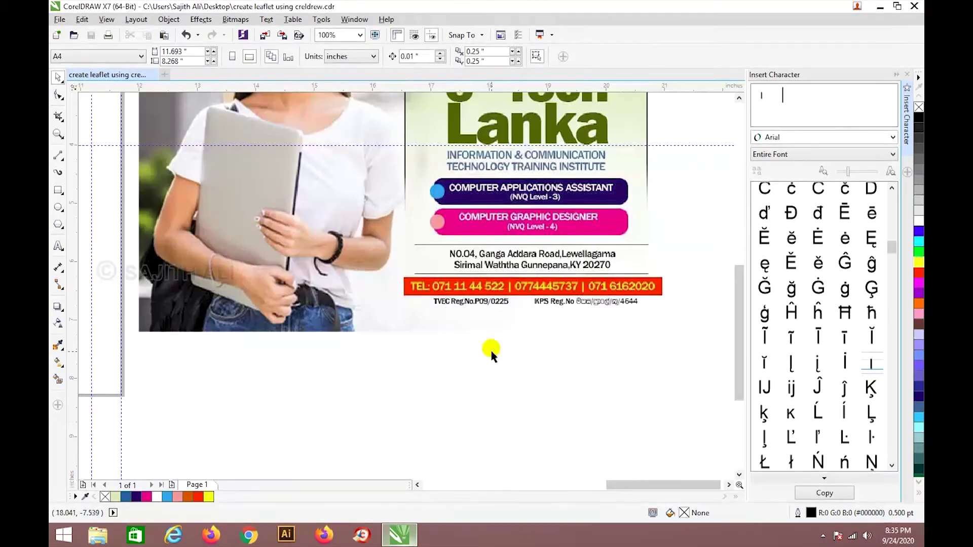
pyautogui.scroll(1, 490, 351)
# Add a text line below the leaflets reading 'TVEC Reg.No P09/0225'.
pyautogui.click(59, 245)
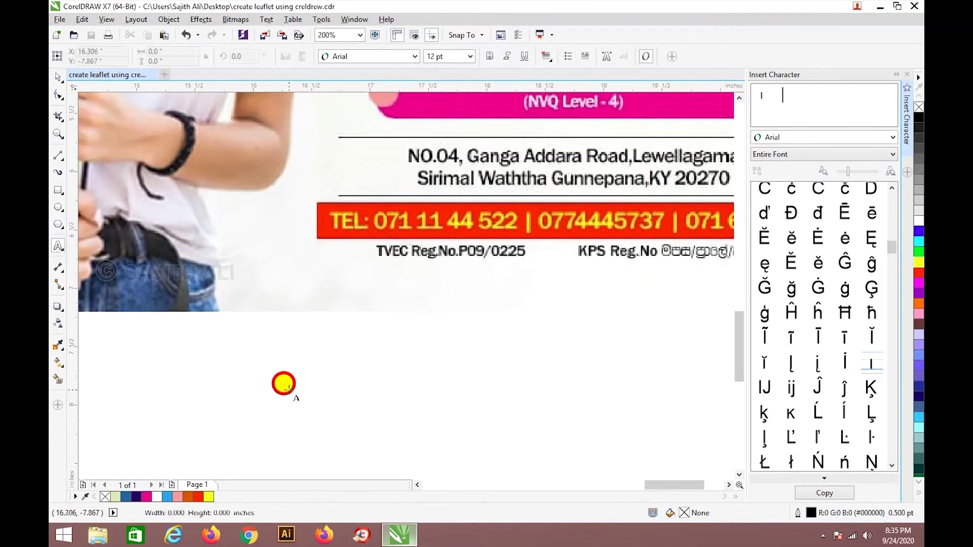
pyautogui.click(286, 387)
pyautogui.write('TVEC R')
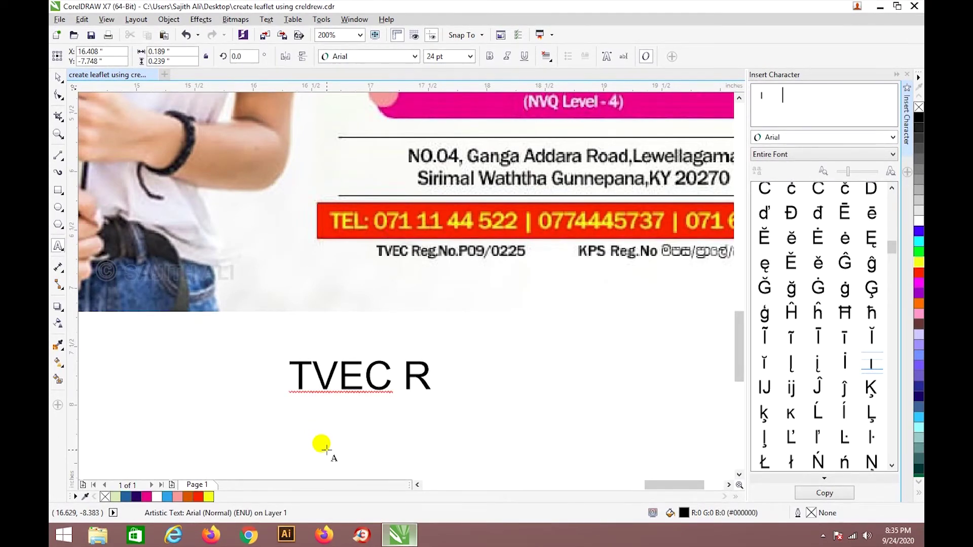
pyautogui.write('eg')
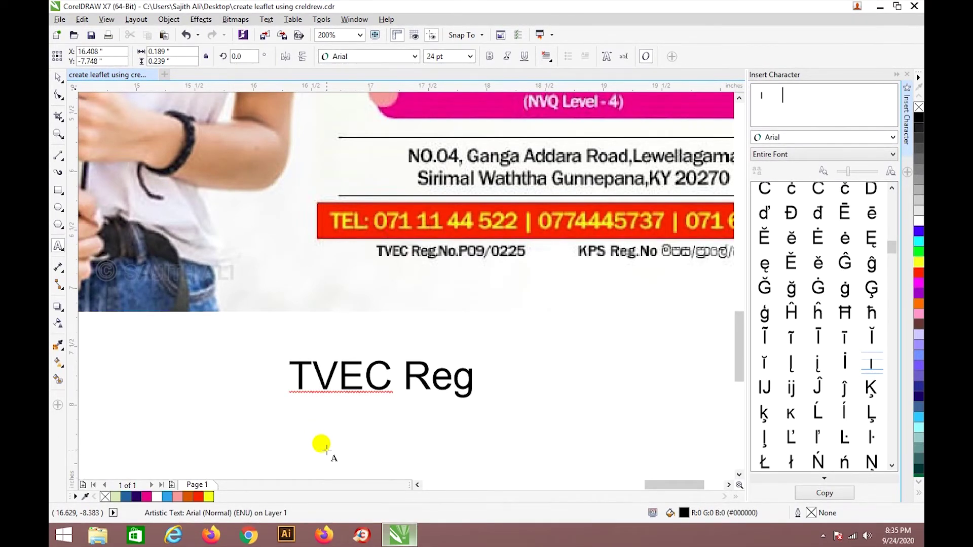
pyautogui.write('.No P09/')
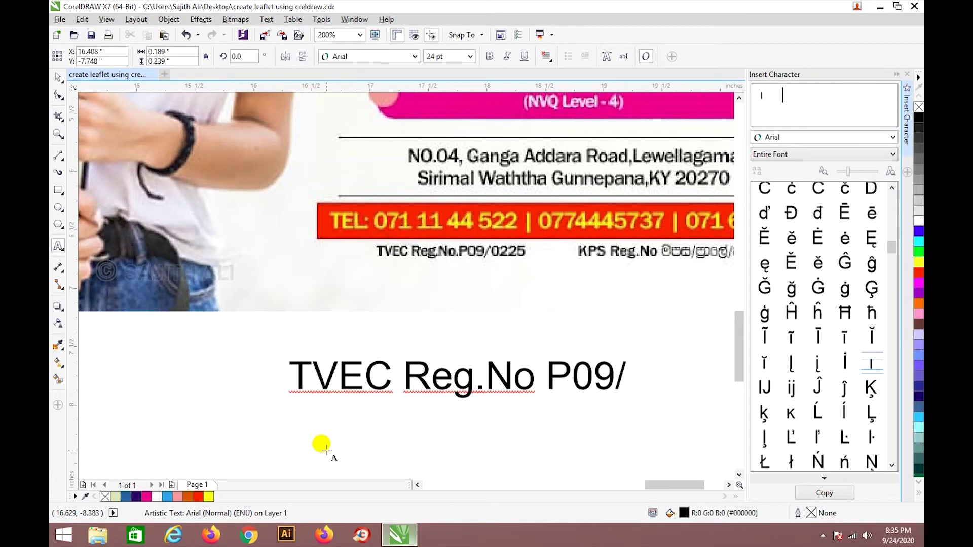
pyautogui.write('0225')
pyautogui.scroll(-2, 317, 451)
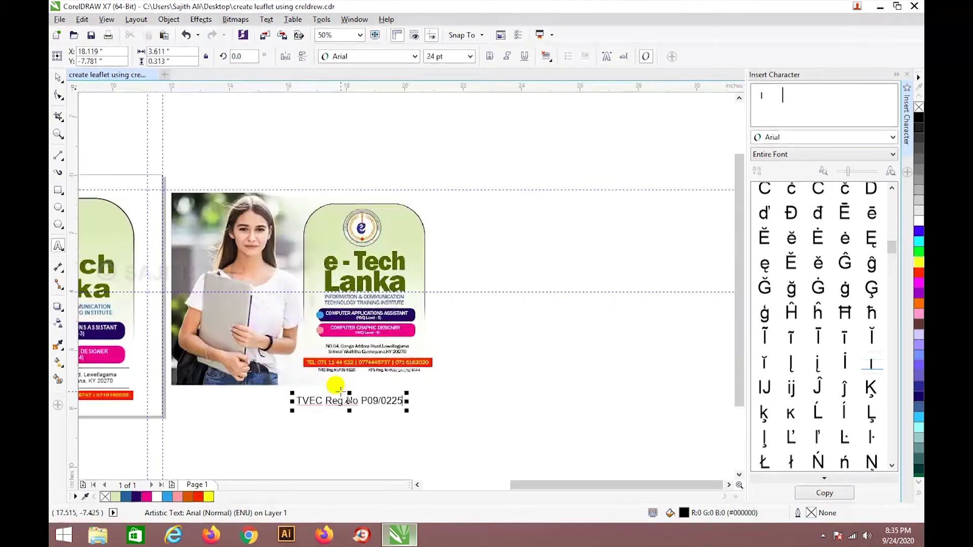
pyautogui.scroll(1, 446, 446)
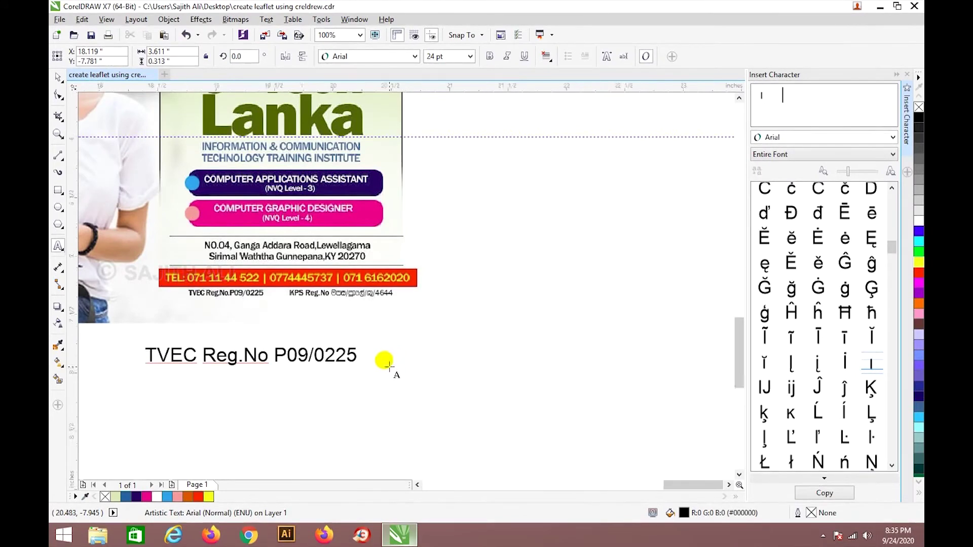
pyautogui.scroll(1, 390, 364)
# Remove the extra 'KPS Reg.No' words, leaving only the TVEC registration text.
pyautogui.write('kps')
pyautogui.press('BackSpace')
pyautogui.press('BackSpace')
pyautogui.press('BackSpace')
pyautogui.write('P')
pyautogui.press('BackSpace')
pyautogui.write('K')
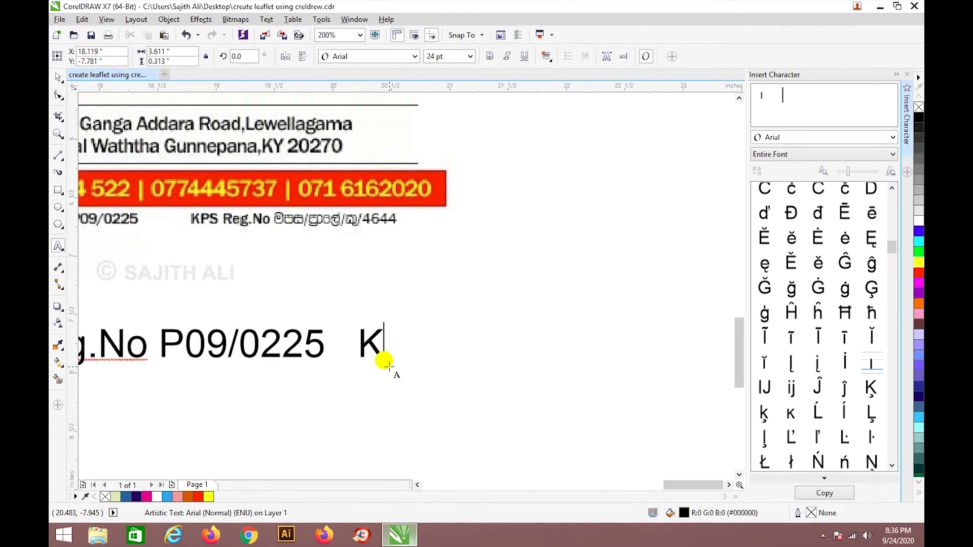
pyautogui.write('PS R')
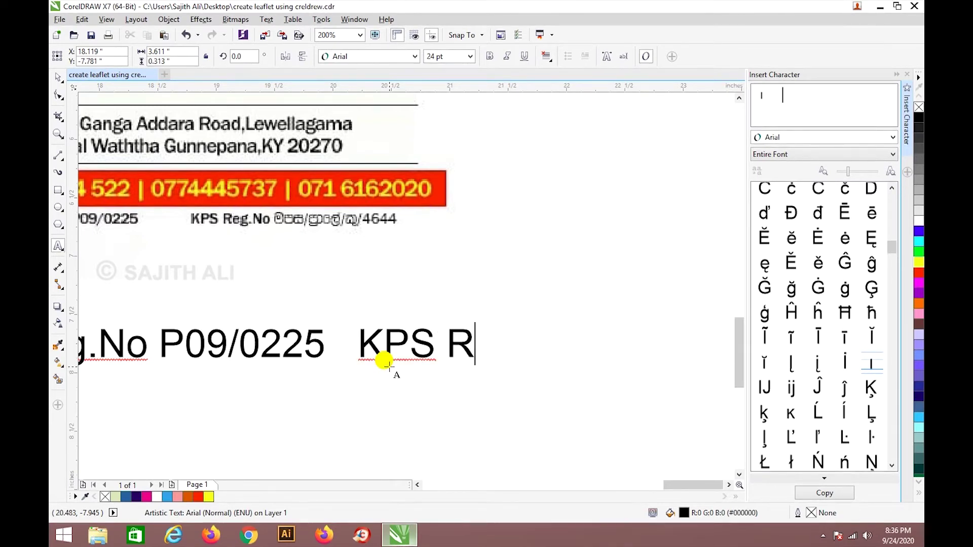
pyautogui.write('eg.No')
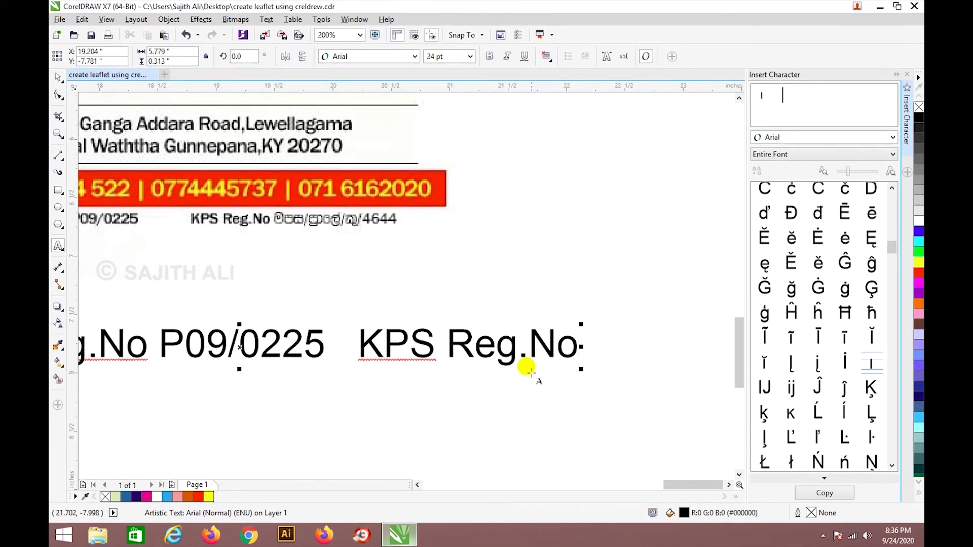
pyautogui.scroll(-2, 525, 368)
pyautogui.moveTo(450, 354); pyautogui.dragTo(560, 352)
pyautogui.press('BackSpace')
pyautogui.click(58, 77)
pyautogui.moveTo(659, 485); pyautogui.dragTo(609, 451)
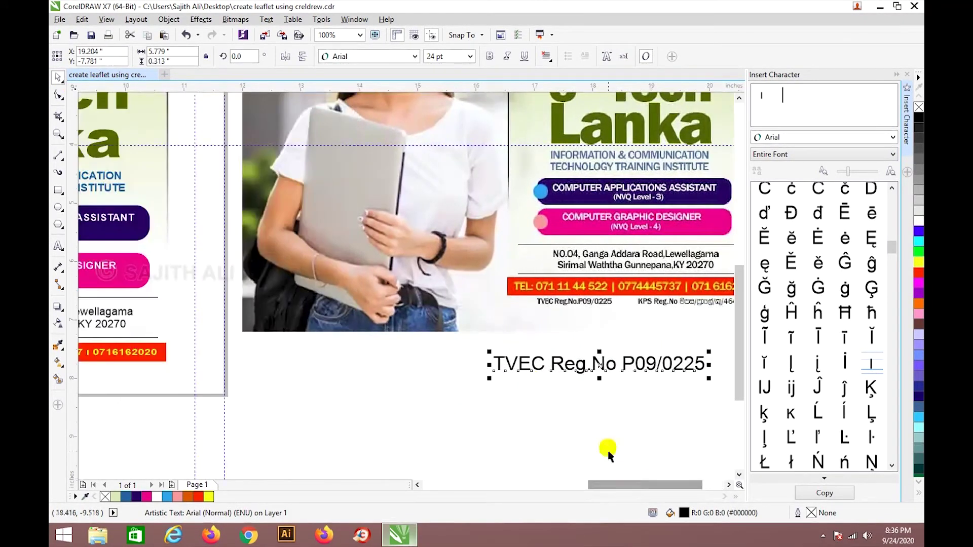
# Set the registration text's font size to 9.5 pt.
pyautogui.click(453, 57)
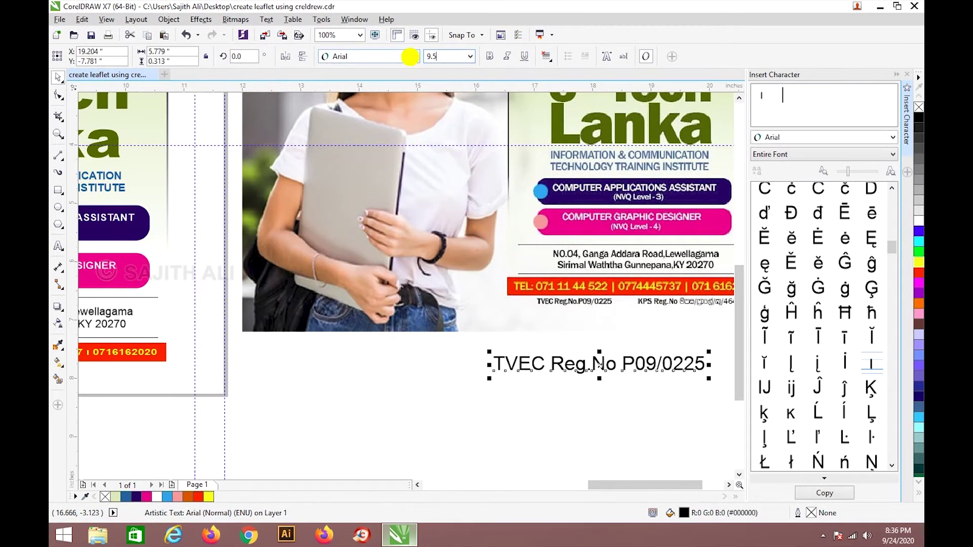
pyautogui.write('9.5')
pyautogui.press('Return')
pyautogui.moveTo(647, 484); pyautogui.dragTo(612, 482)
# Move the registration text beneath the red TEL bar, nudge it left, and make it bold.
pyautogui.moveTo(708, 364); pyautogui.dragTo(213, 369)
pyautogui.press('Left')
pyautogui.press('Left')
pyautogui.press('Left')
pyautogui.press('Left')
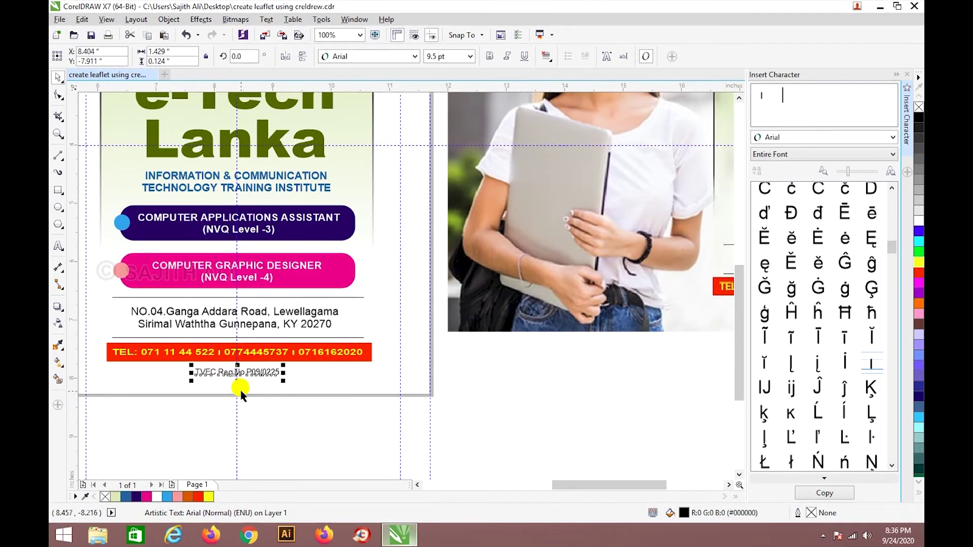
pyautogui.click(489, 56)
pyautogui.click(399, 465)
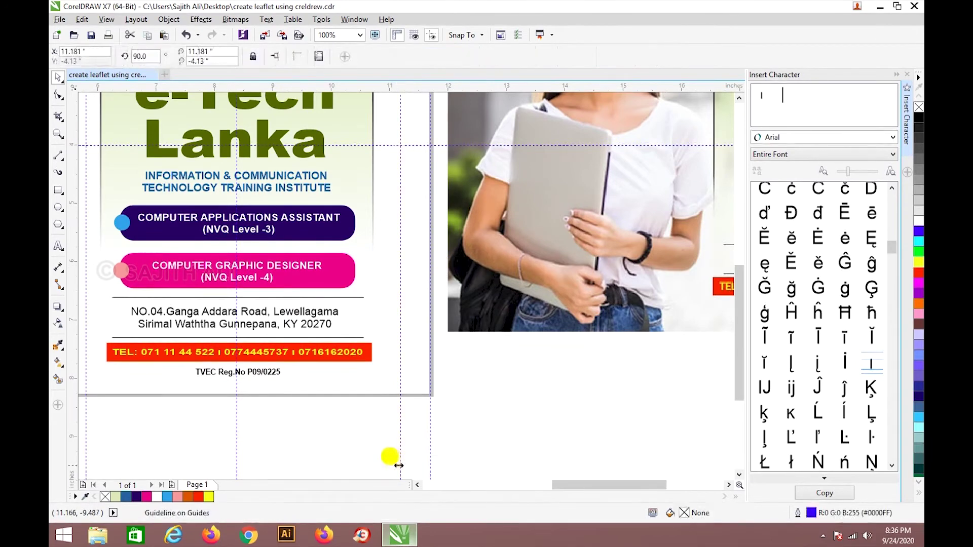
pyautogui.click(339, 413)
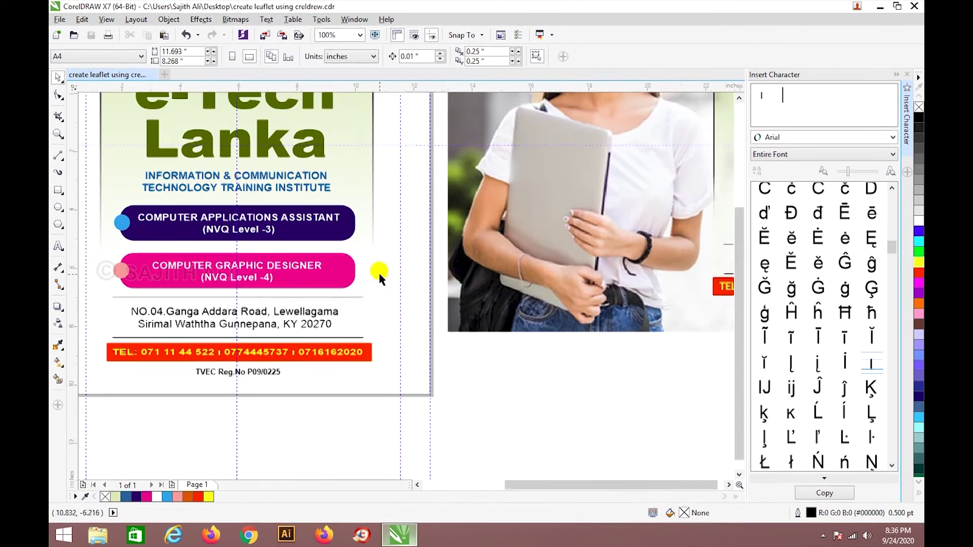
pyautogui.scroll(-2, 378, 274)
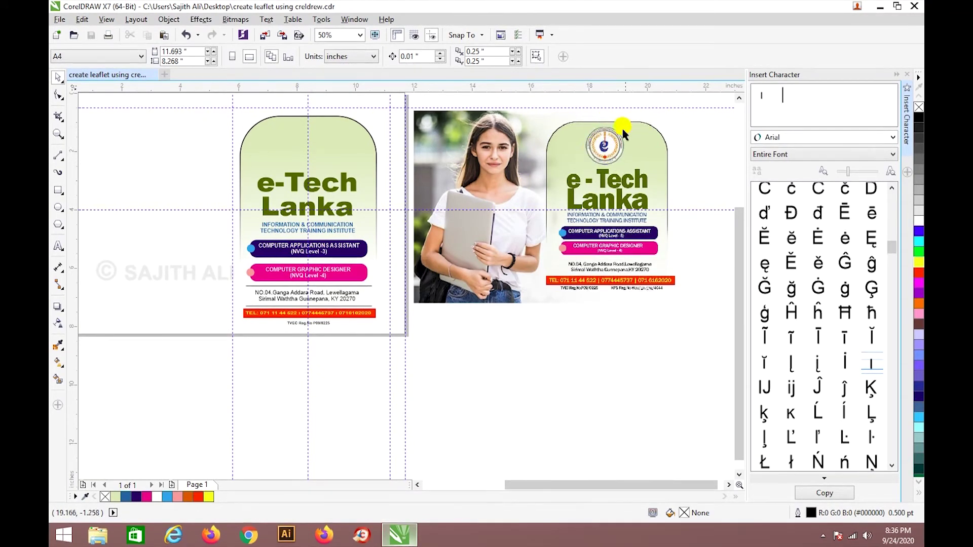
pyautogui.scroll(2, 634, 124)
pyautogui.scroll(-2, 613, 140)
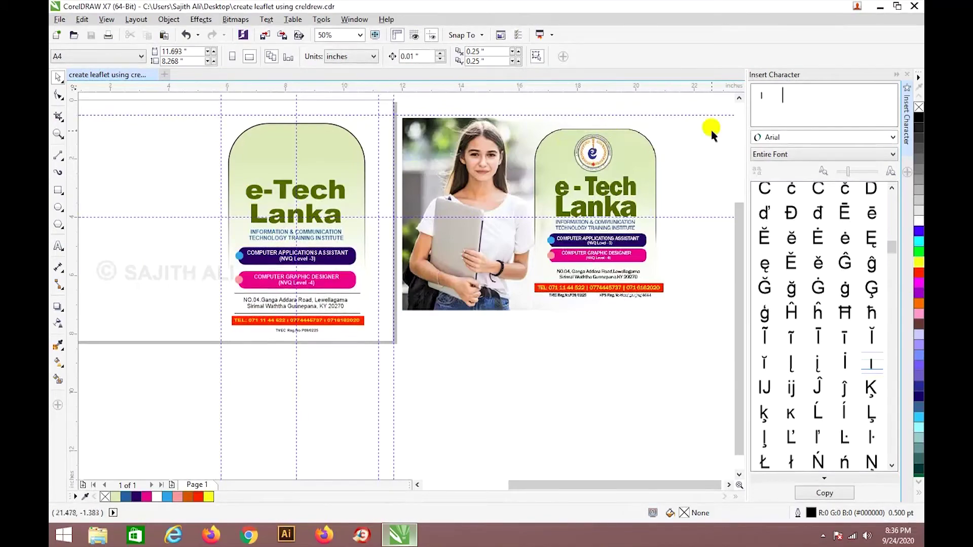
# Open the new vta file from the desktop, then bring the CorelDRAW leaflet window back.
pyautogui.click(879, 7)
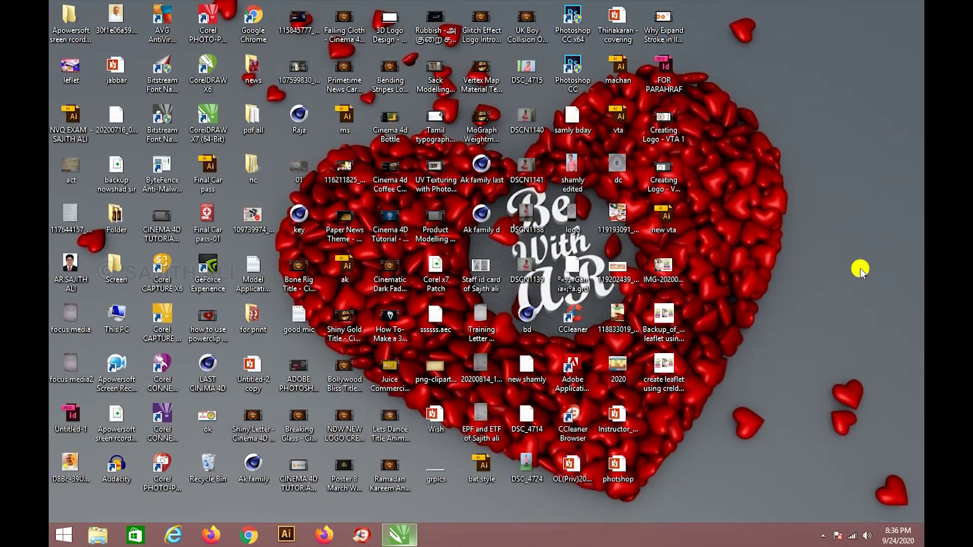
pyautogui.doubleClick(672, 227)
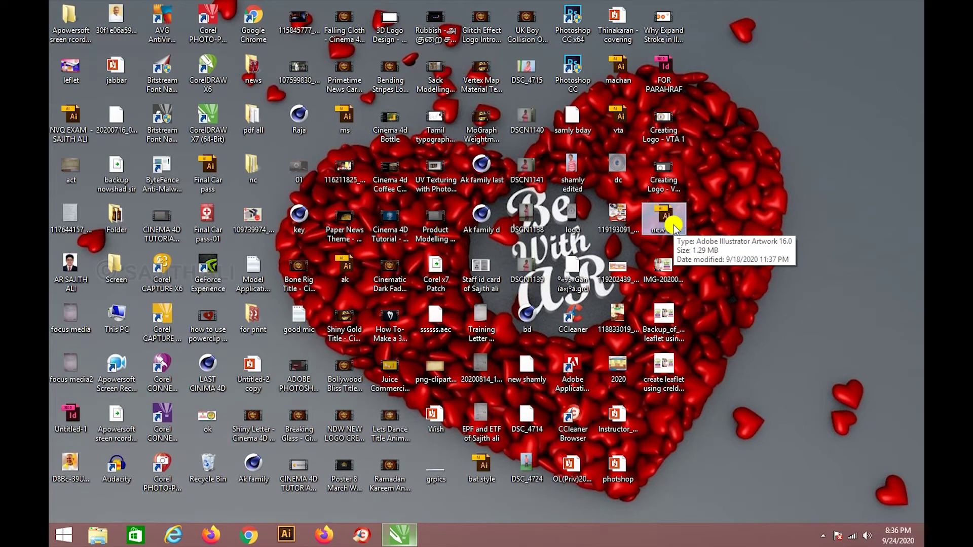
pyautogui.click(408, 538)
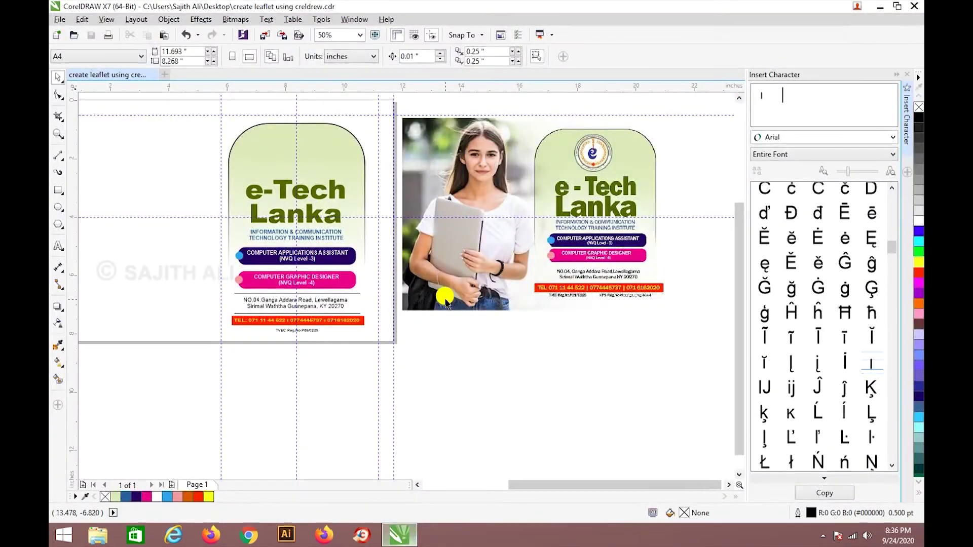
# Stretch the e-Tech Lanka title taller, from about 64.8 pt to 69.67 pt.
pyautogui.scroll(-1, 446, 269)
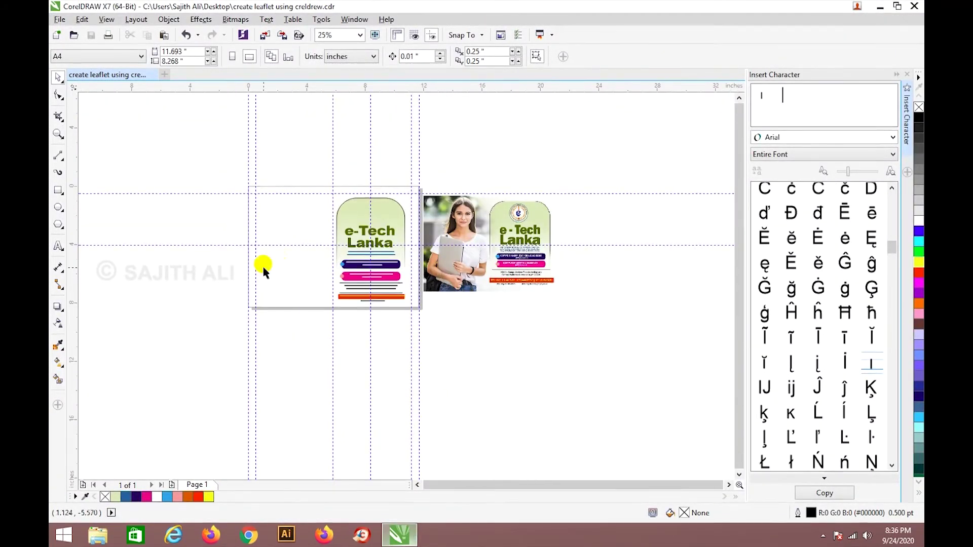
pyautogui.scroll(1, 338, 260)
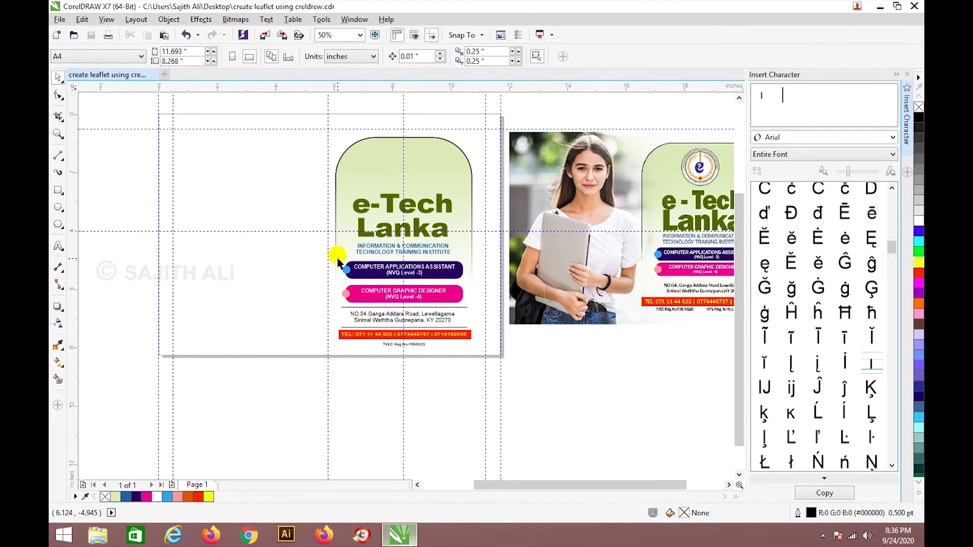
pyautogui.scroll(-1, 338, 260)
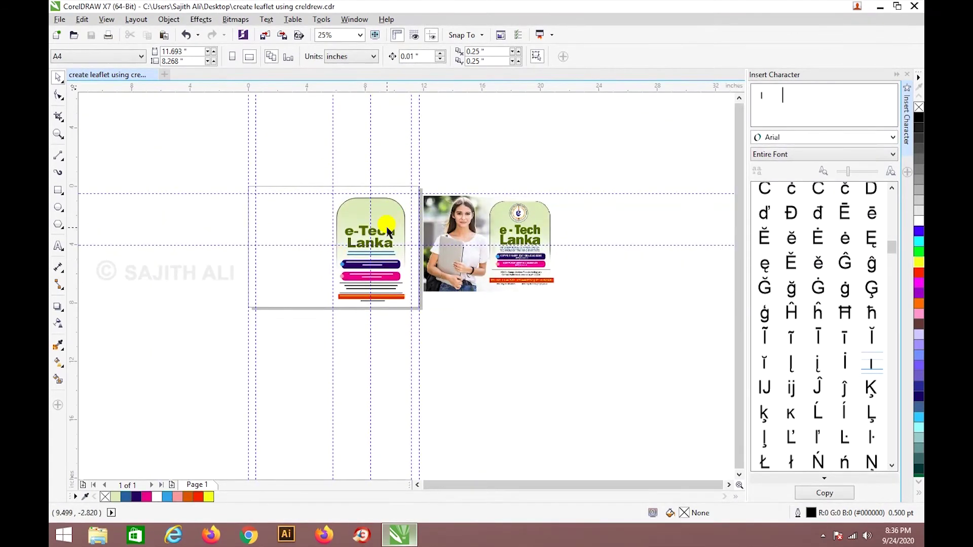
pyautogui.scroll(1, 387, 232)
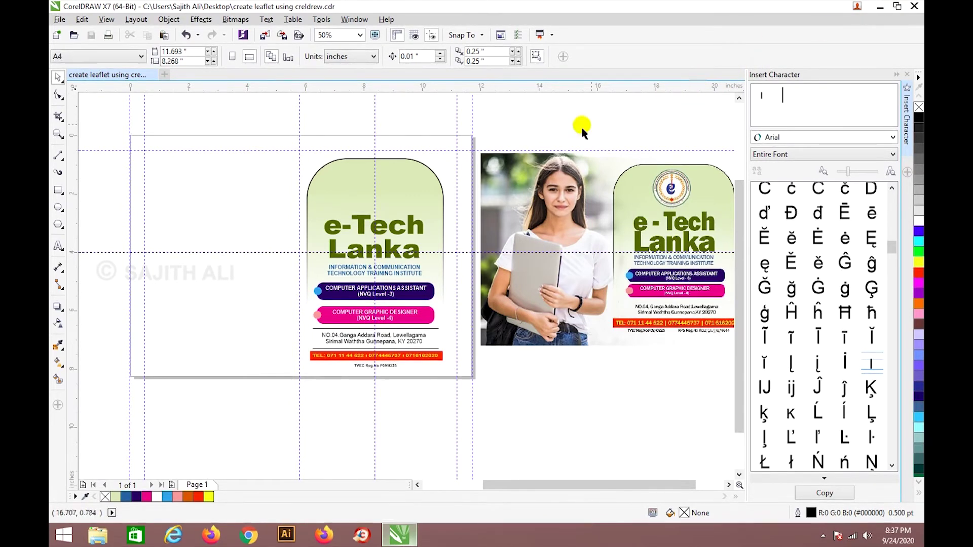
pyautogui.click(404, 223)
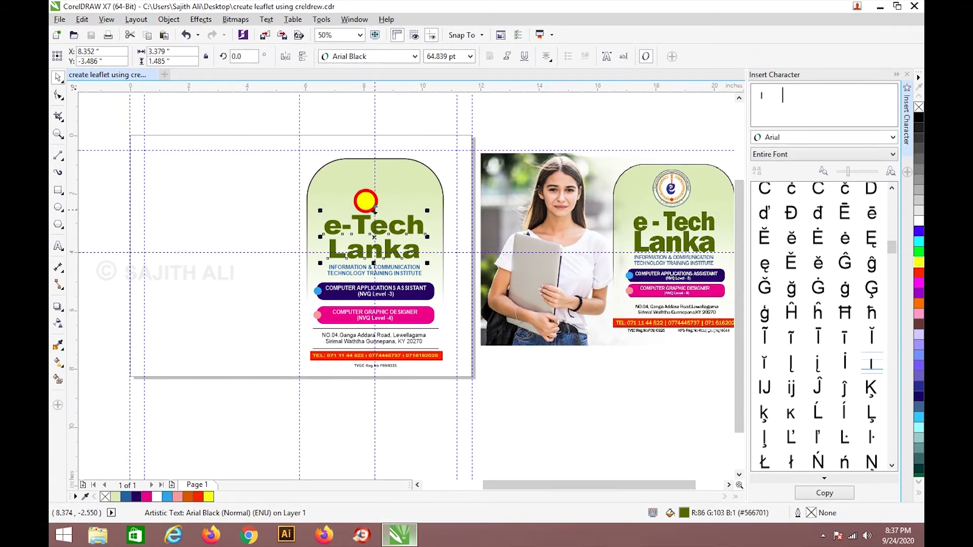
pyautogui.moveTo(374, 210); pyautogui.dragTo(373, 207)
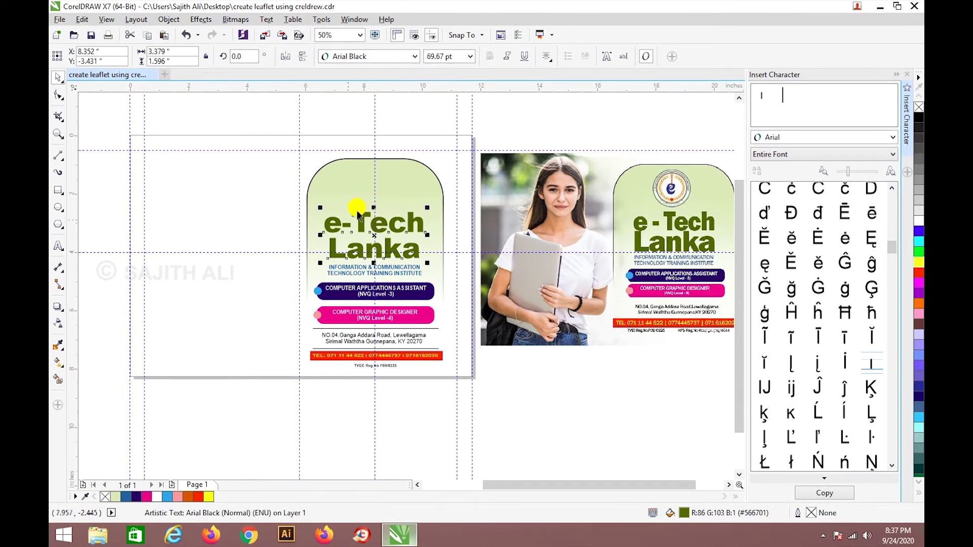
pyautogui.click(400, 379)
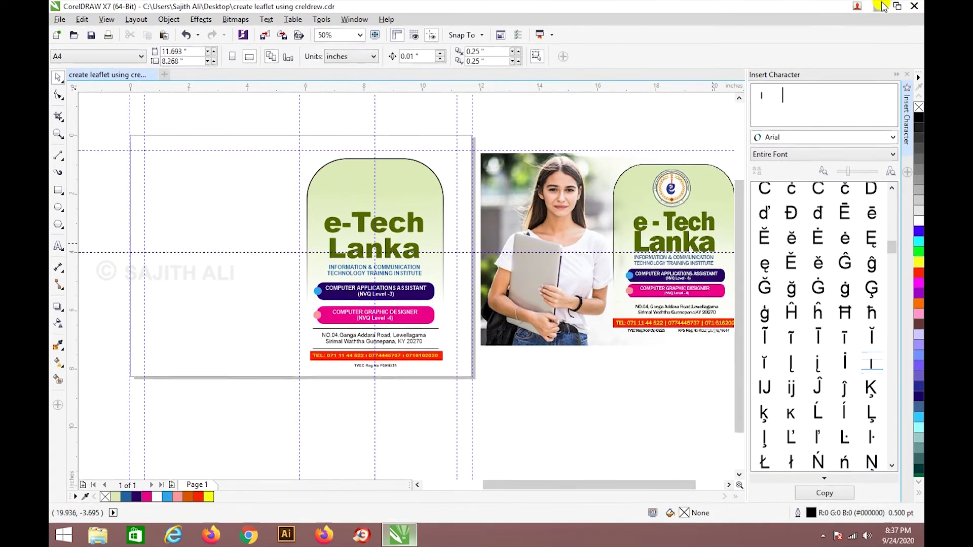
# Switch from CorelDRAW to the desktop and back to the leaflet.
pyautogui.click(881, 6)
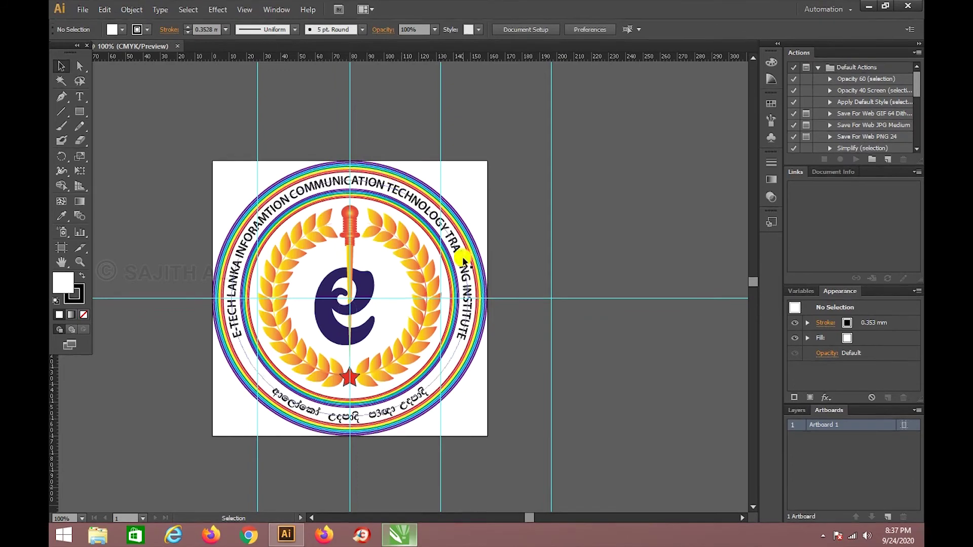
pyautogui.click(529, 518)
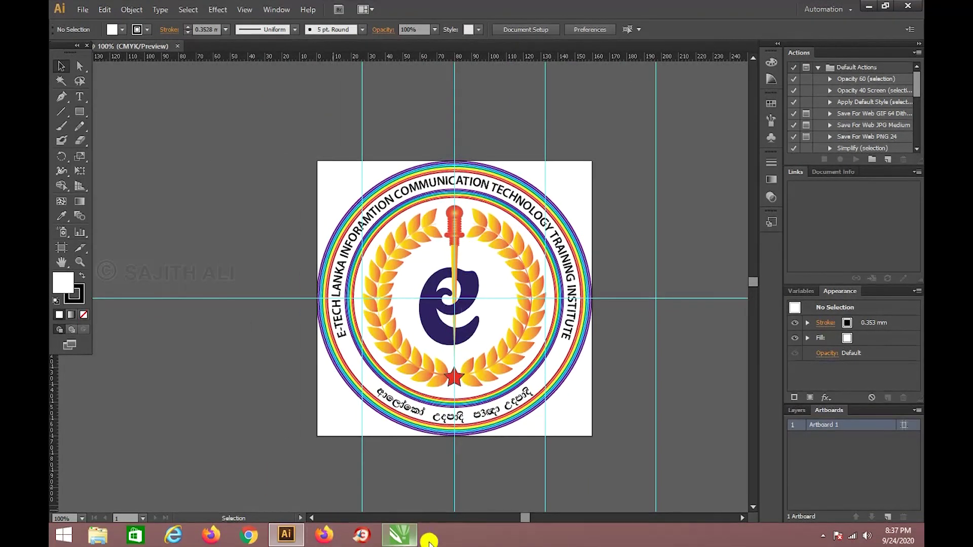
pyautogui.click(405, 538)
pyautogui.scroll(2, 685, 170)
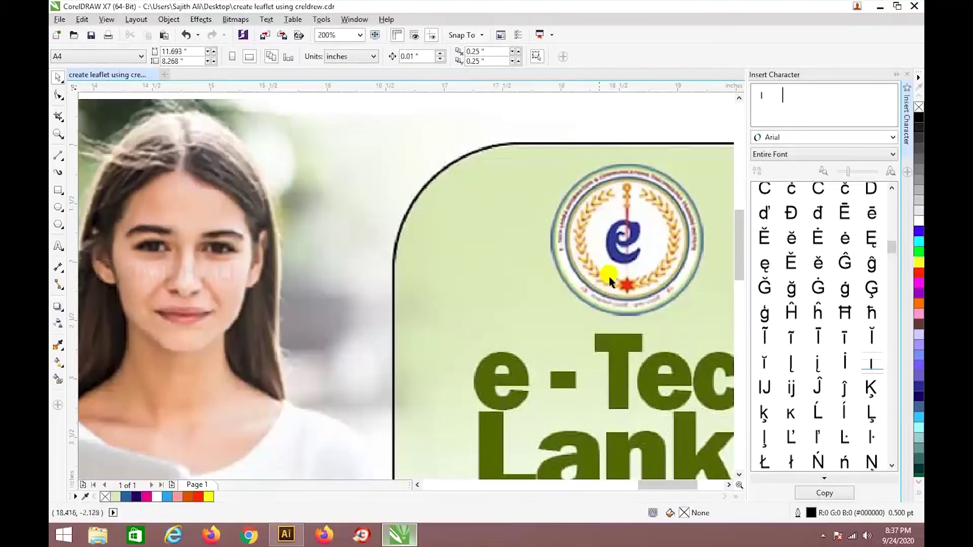
pyautogui.scroll(-2, 587, 285)
# In Illustrator, ungroup the e-Tech logo and inspect its wreath leaf, navy e and circular text.
pyautogui.click(287, 534)
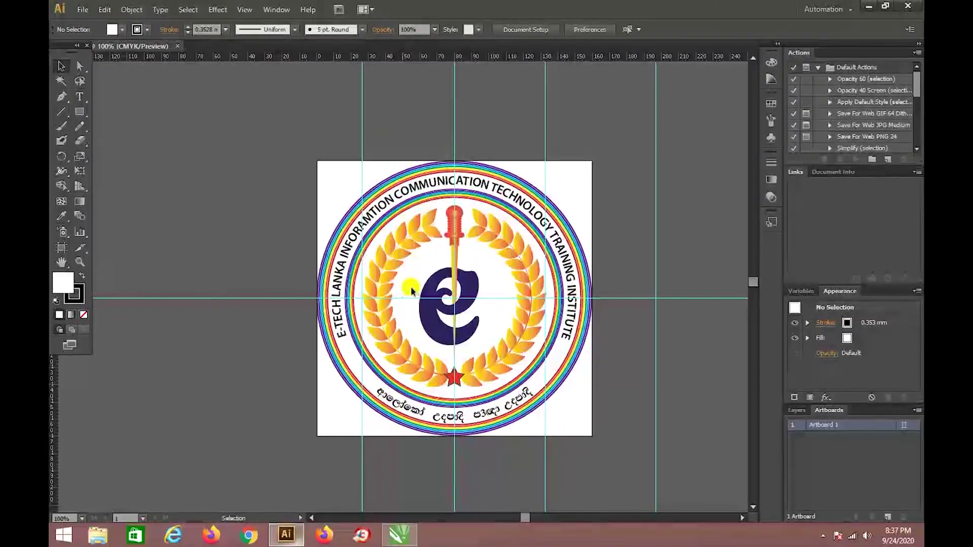
pyautogui.moveTo(418, 247); pyautogui.dragTo(586, 256)
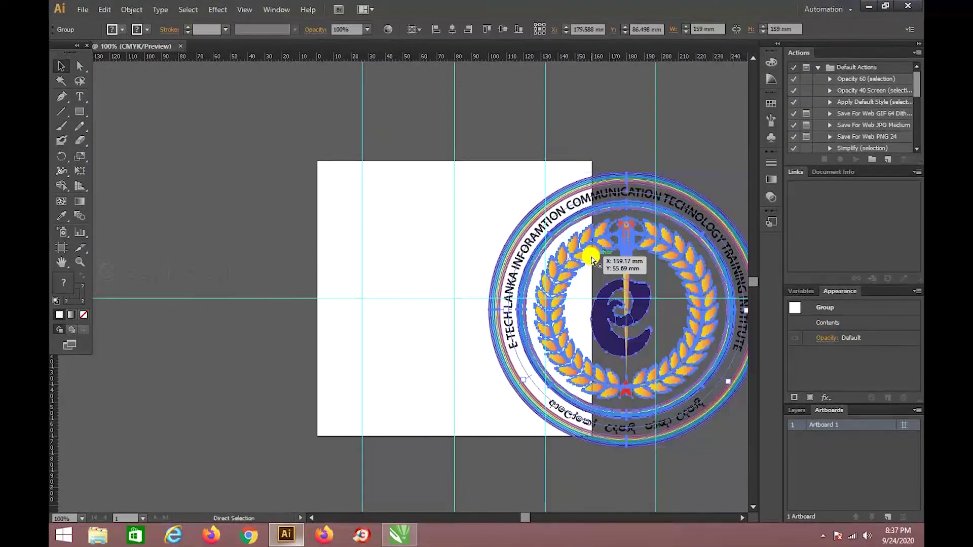
pyautogui.hotkey('ctrl', 'z')
pyautogui.rightClick(508, 257)
pyautogui.click(533, 328)
pyautogui.click(682, 246)
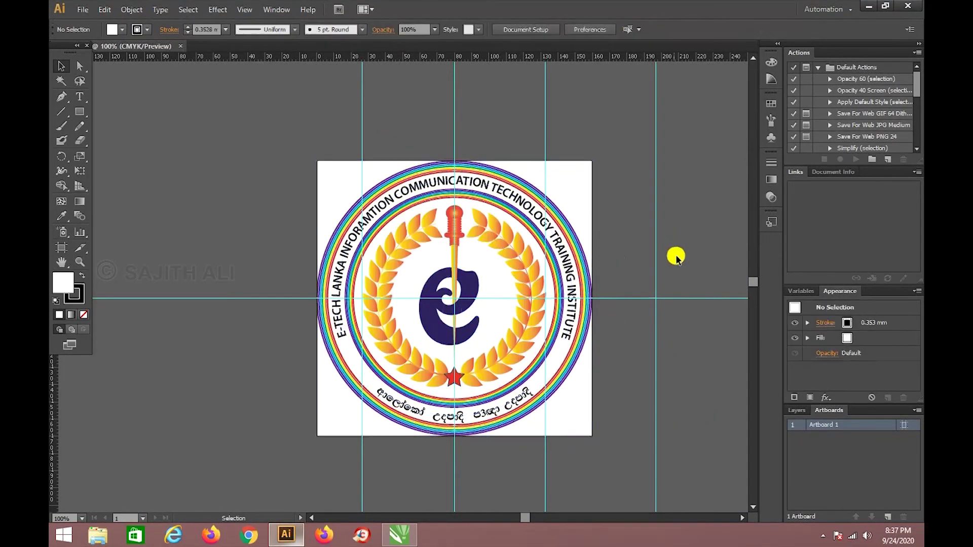
pyautogui.moveTo(529, 332); pyautogui.dragTo(185, 336)
pyautogui.hotkey('ctrl', 'z')
pyautogui.moveTo(465, 304); pyautogui.dragTo(466, 193)
pyautogui.hotkey('ctrl', 'z')
pyautogui.moveTo(353, 225); pyautogui.dragTo(206, 184)
pyautogui.hotkey('ctrl', 'z')
# Export the logo as a transparent 150 ppi PNG and return to CorelDRAW.
pyautogui.click(597, 156)
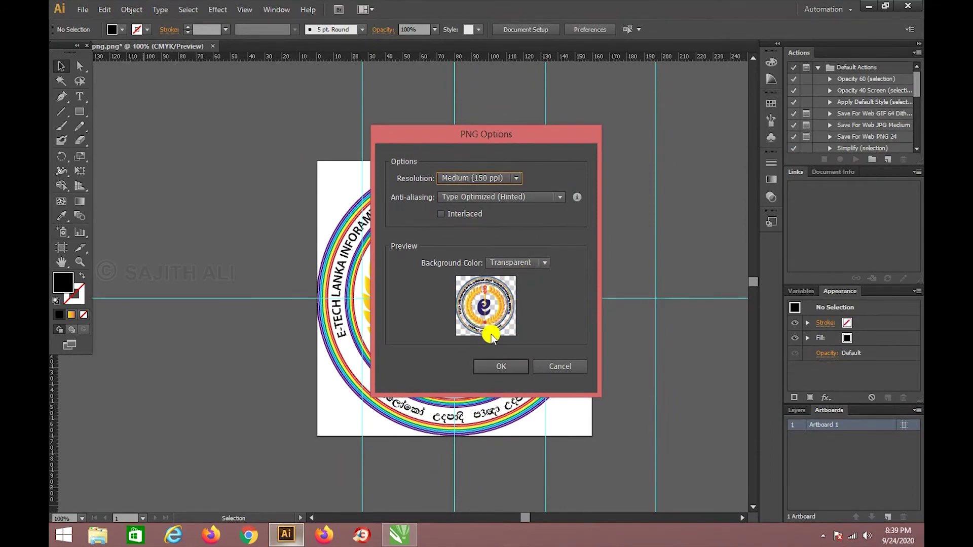
pyautogui.press('Return')
pyautogui.click(398, 533)
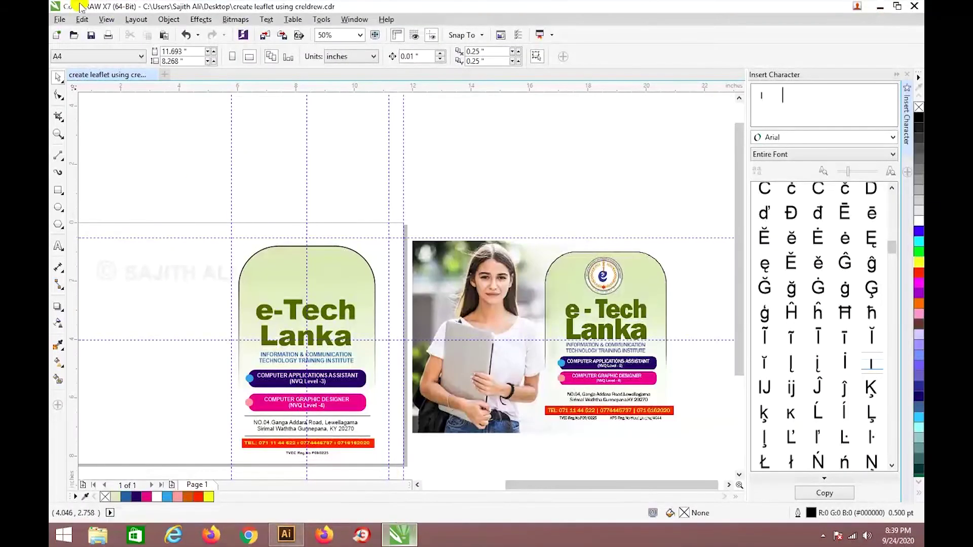
# Import the 'e tech logo png-01' file into the CorelDRAW leaflet.
pyautogui.click(63, 19)
pyautogui.click(83, 206)
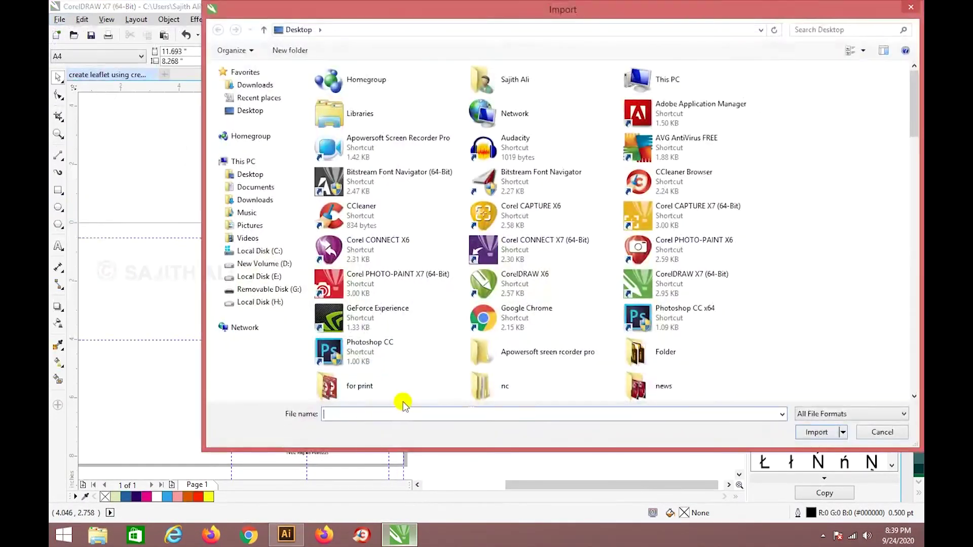
pyautogui.click(388, 324)
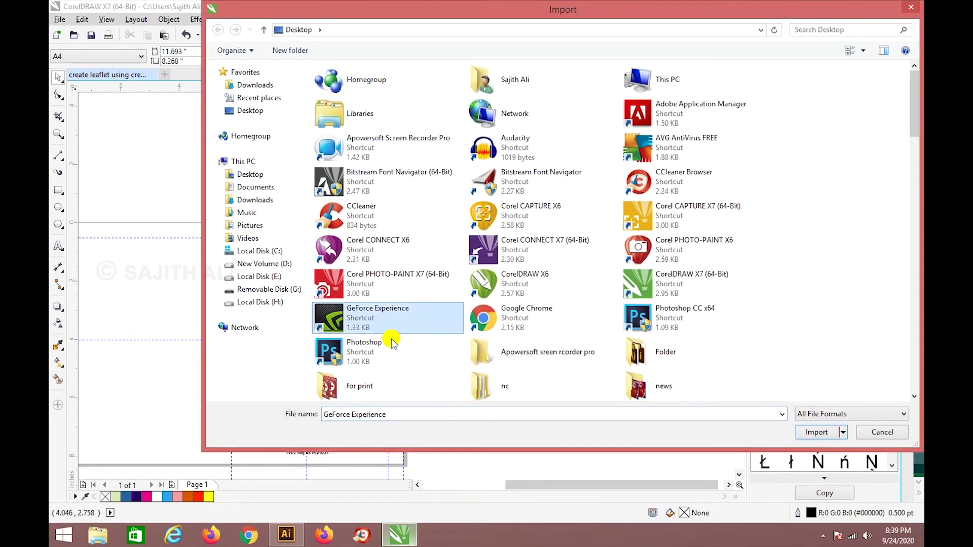
pyautogui.press('e')
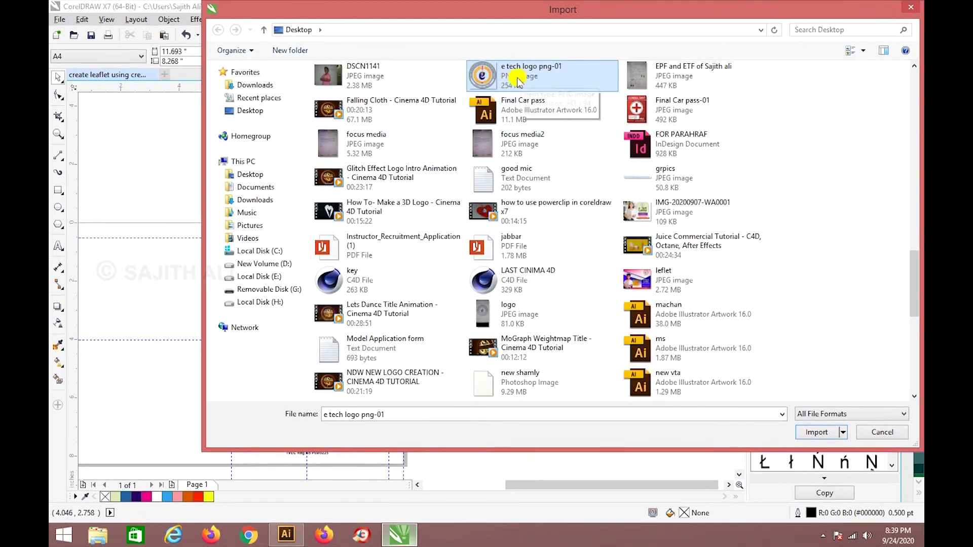
pyautogui.click(819, 432)
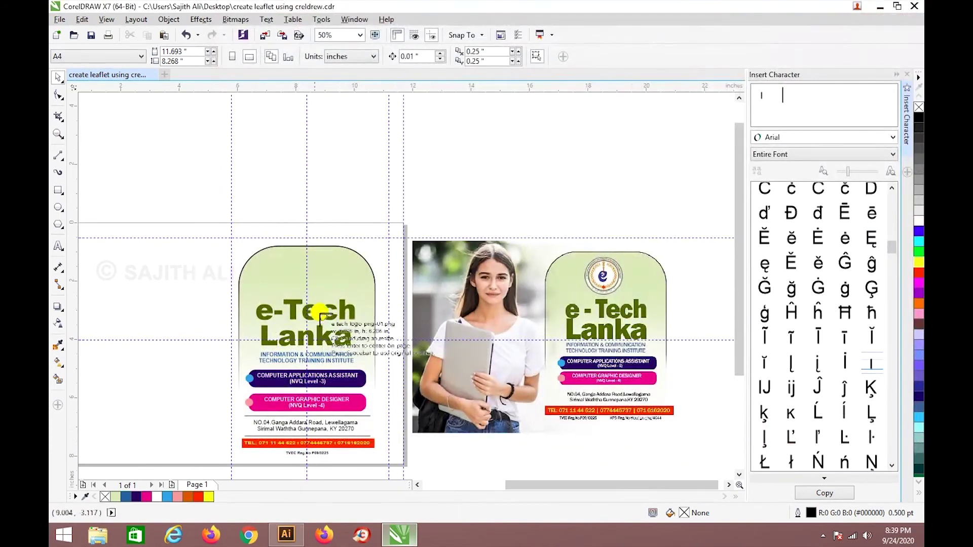
# Place the imported logo over the left leaflet's title area.
pyautogui.scroll(3, 317, 311)
pyautogui.moveTo(247, 153); pyautogui.dragTo(405, 311)
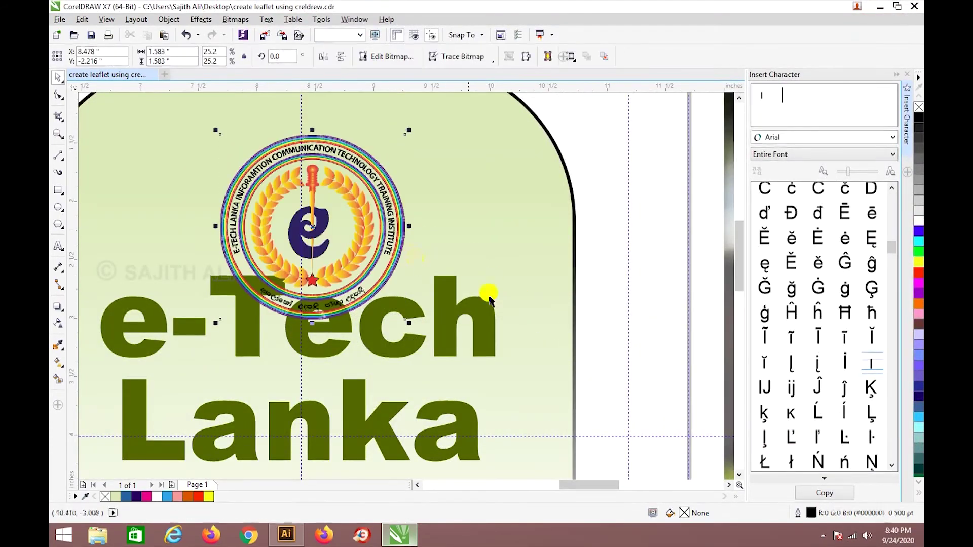
pyautogui.scroll(-3, 405, 269)
pyautogui.scroll(1, 387, 229)
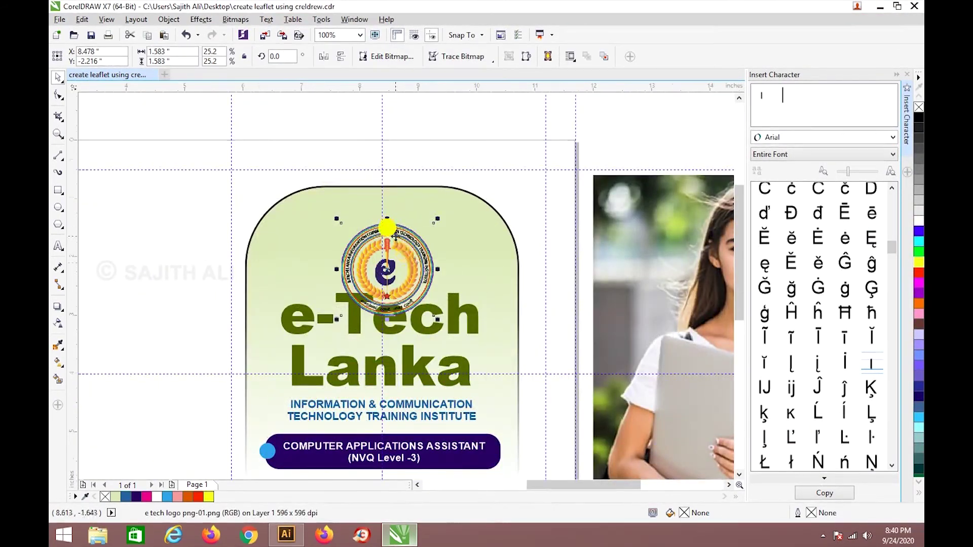
pyautogui.scroll(2, 402, 259)
pyautogui.scroll(-1, 420, 258)
# Move the logo above the e-Tech Lanka title and enlarge it.
pyautogui.moveTo(429, 265); pyautogui.dragTo(421, 208)
pyautogui.moveTo(477, 356); pyautogui.dragTo(484, 360)
pyautogui.click(584, 147)
pyautogui.scroll(-3, 585, 147)
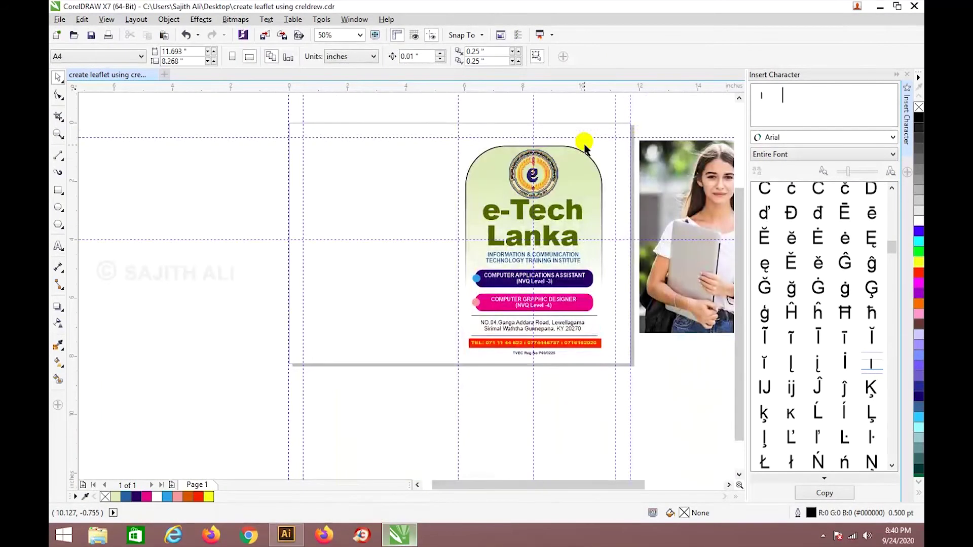
pyautogui.moveTo(556, 484); pyautogui.dragTo(658, 484)
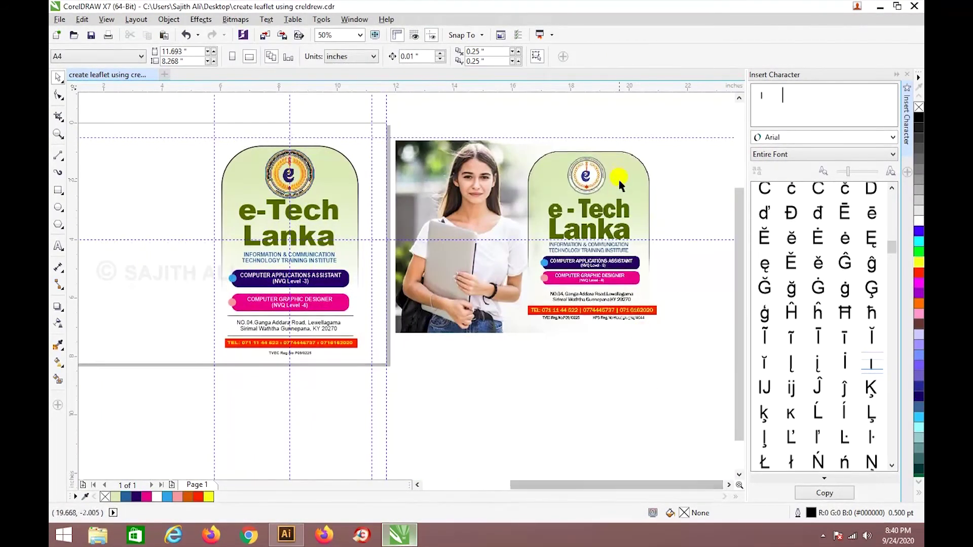
pyautogui.scroll(2, 608, 174)
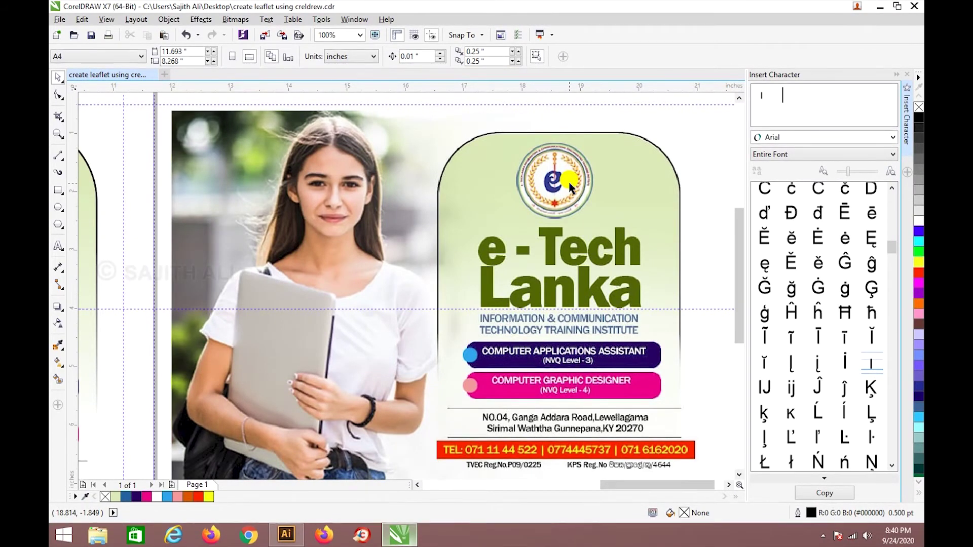
pyautogui.scroll(-2, 570, 187)
pyautogui.scroll(4, 284, 178)
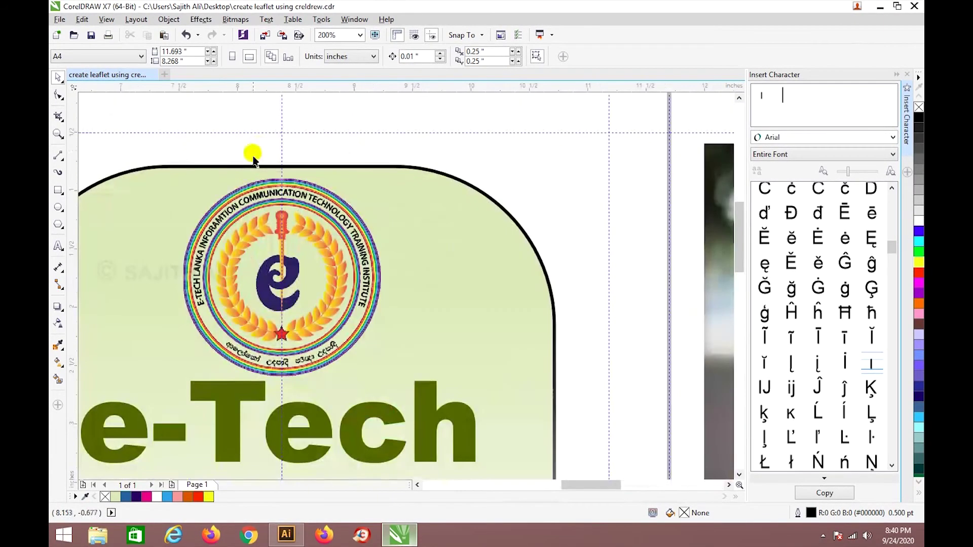
pyautogui.scroll(-3, 292, 223)
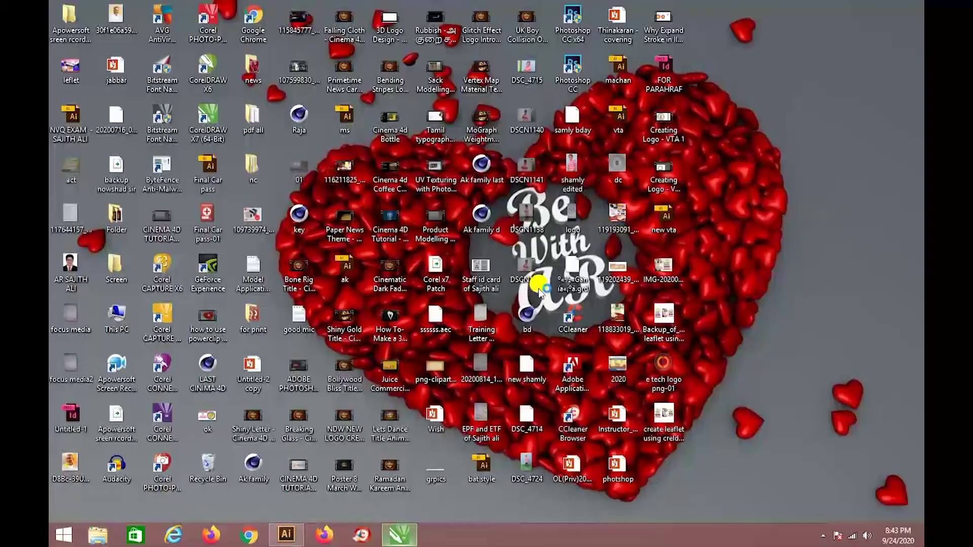
# Launch Photoshop and copy the IMG-20200907-WA0001 photo's file name from the desktop.
pyautogui.doubleClick(538, 292)
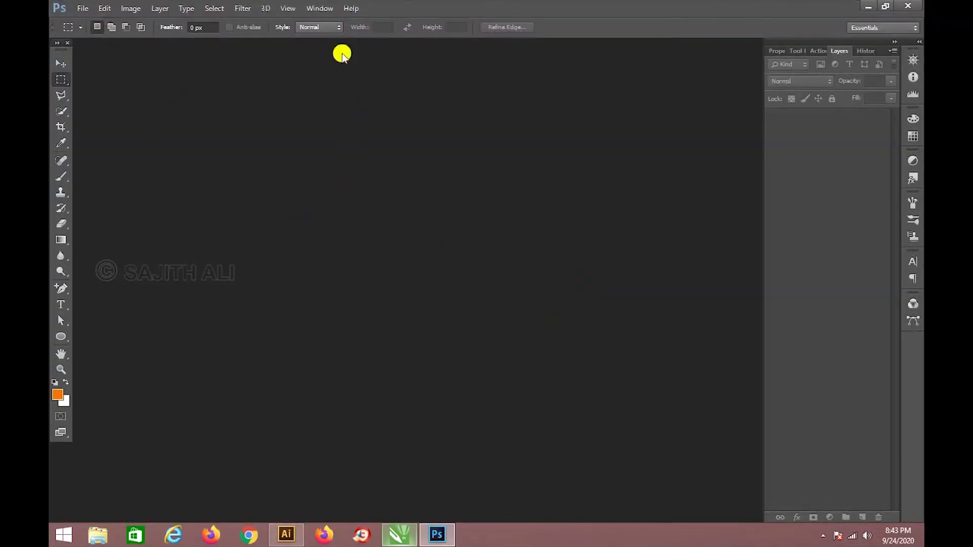
pyautogui.click(870, 6)
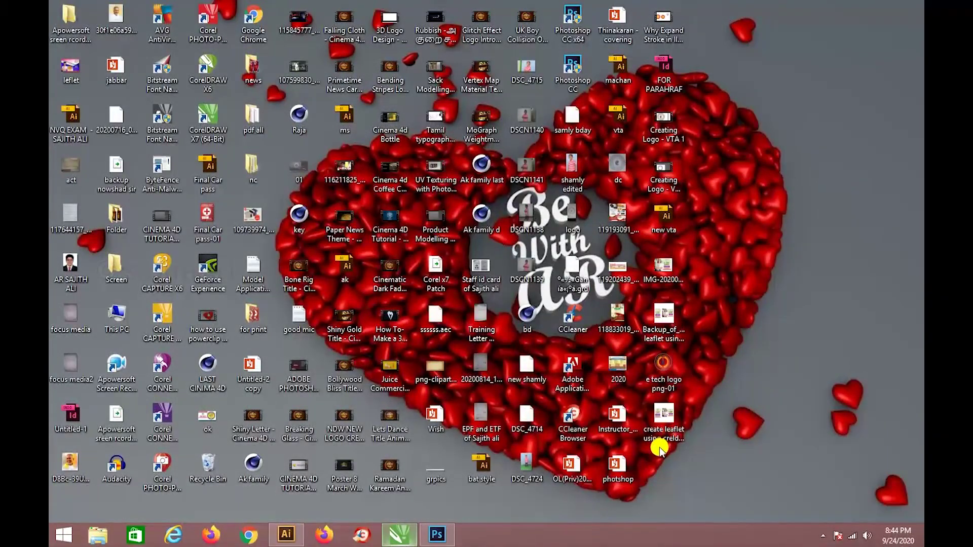
pyautogui.rightClick(673, 261)
pyautogui.click(727, 496)
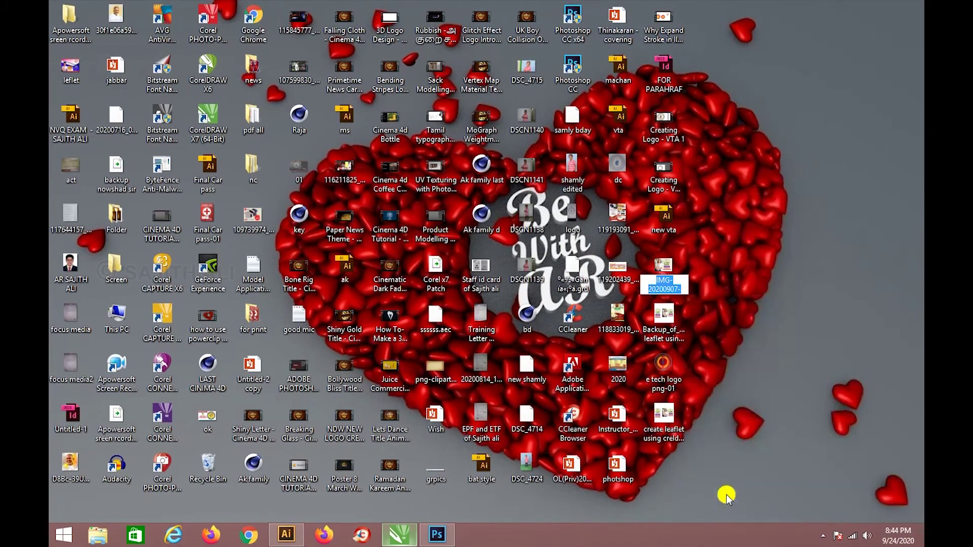
pyautogui.click(439, 534)
# Open IMG-20200907-WA0001.jpg from the Desktop and reposition its document window.
pyautogui.click(82, 8)
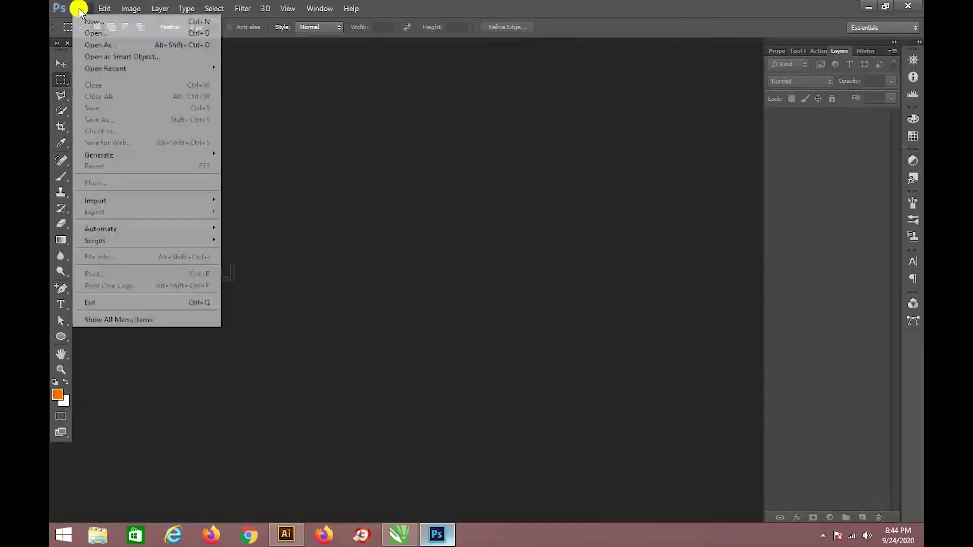
pyautogui.press('Escape')
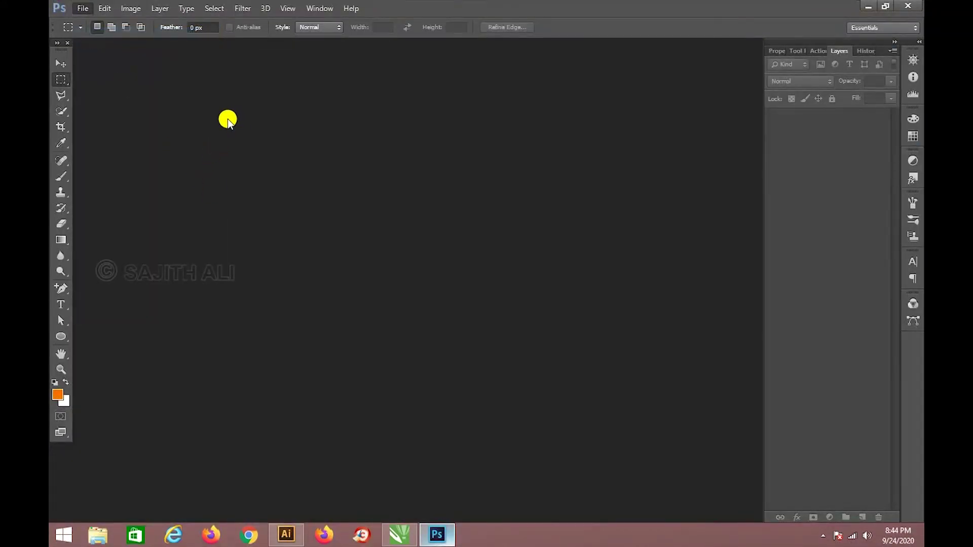
pyautogui.hotkey('ctrl', 'o')
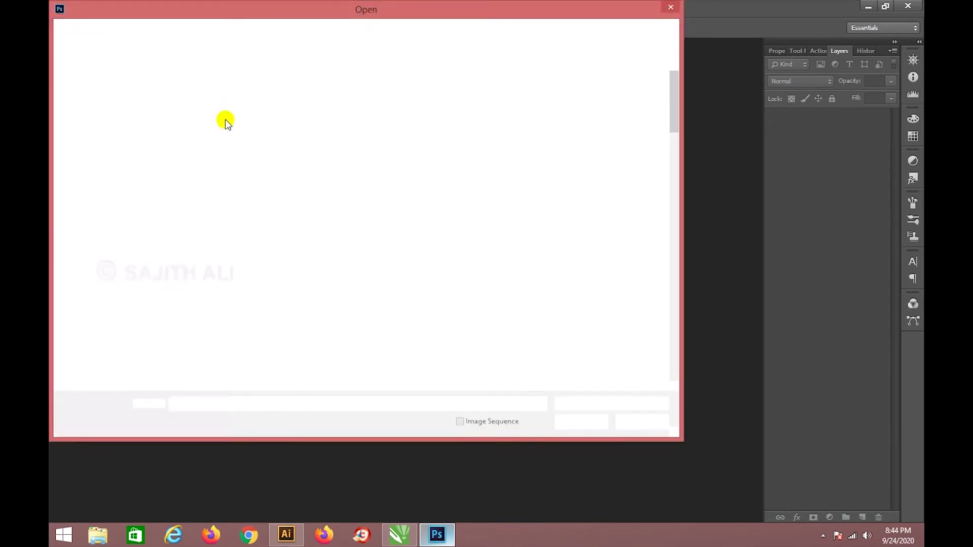
pyautogui.click(95, 113)
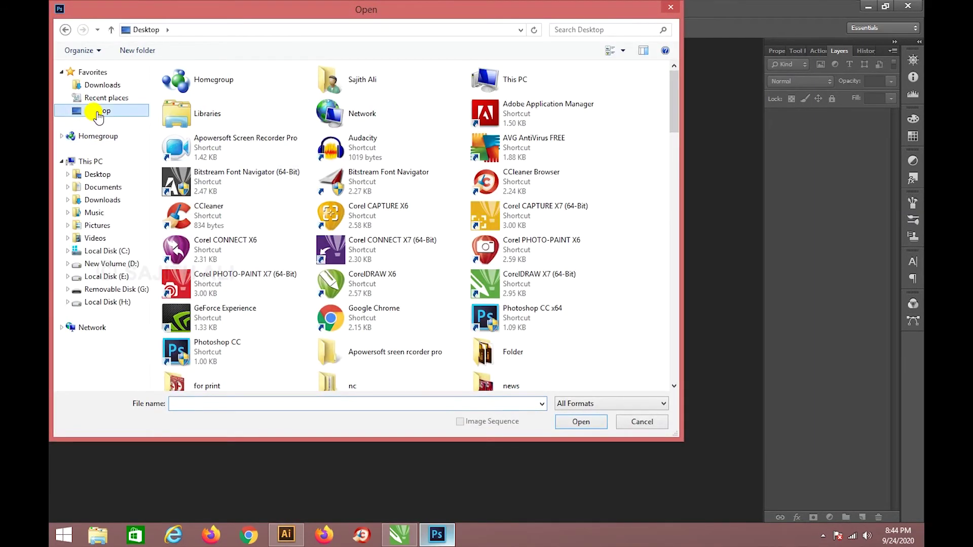
pyautogui.click(224, 403)
pyautogui.write('IMG-20200907-WA0001')
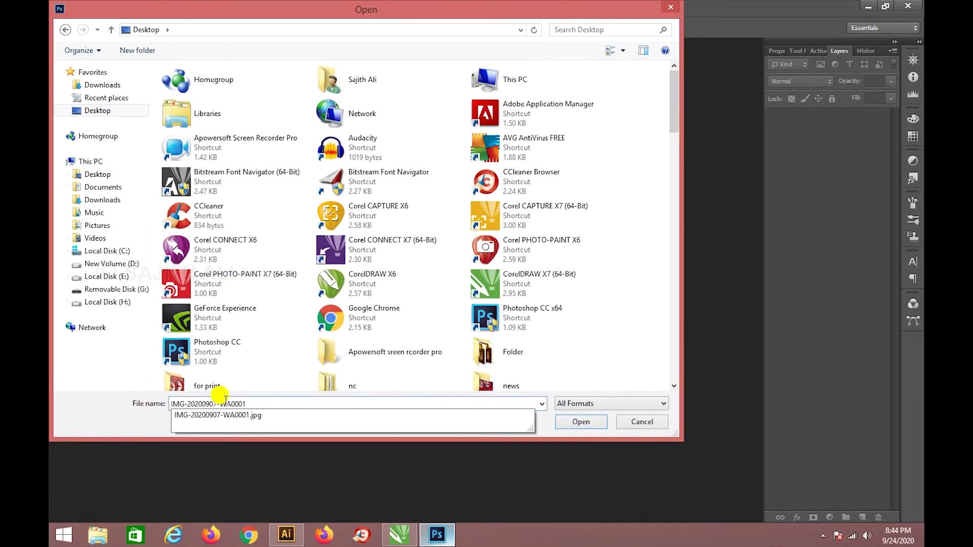
pyautogui.press('Return')
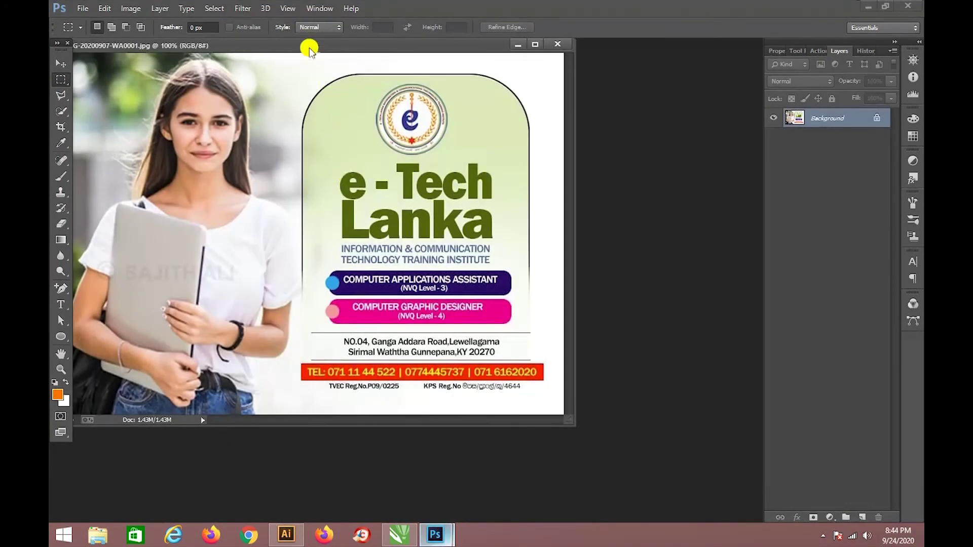
pyautogui.moveTo(311, 43); pyautogui.dragTo(382, 39)
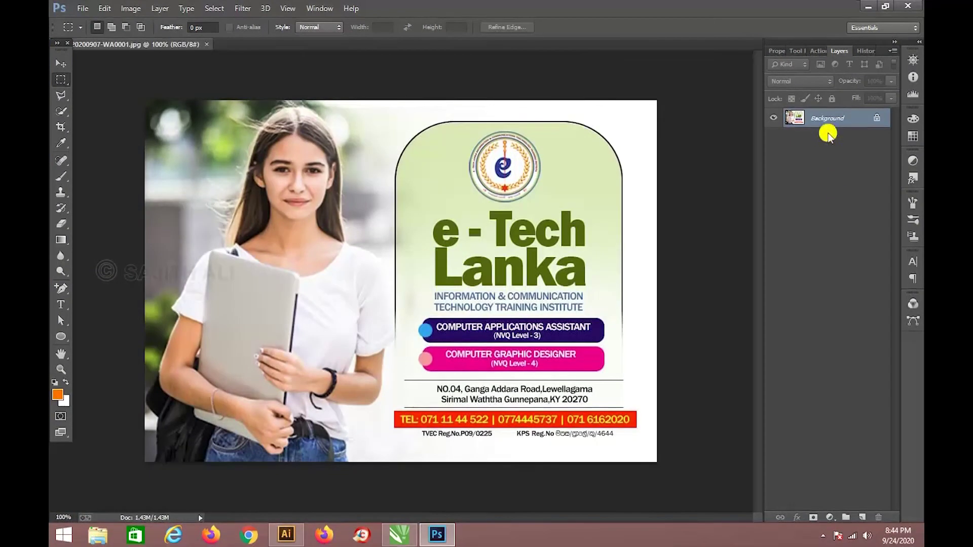
# Unlock the Background as Layer 0 and give the Polygonal Lasso a 2 px feather.
pyautogui.doubleClick(832, 118)
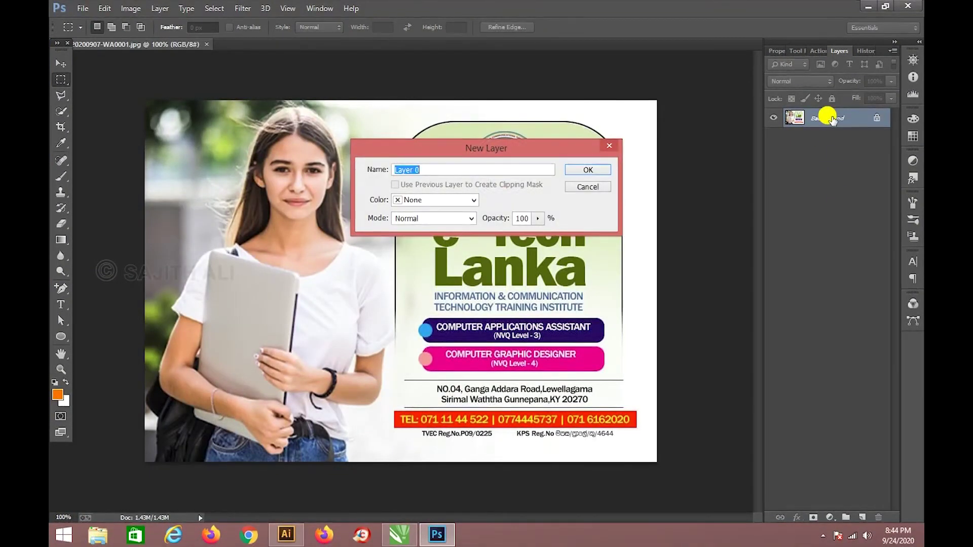
pyautogui.press('Return')
pyautogui.moveTo(61, 96); pyautogui.dragTo(98, 105)
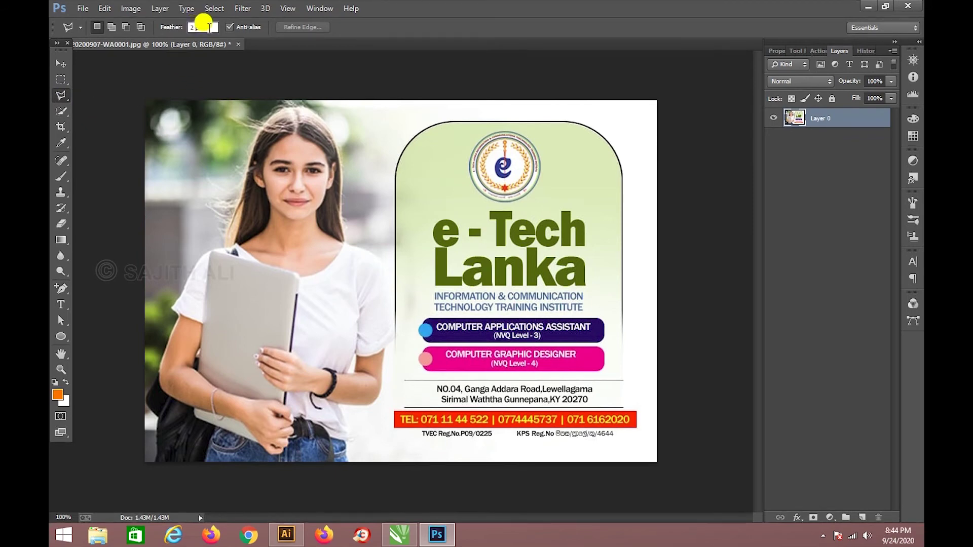
pyautogui.click(206, 26)
pyautogui.write('2')
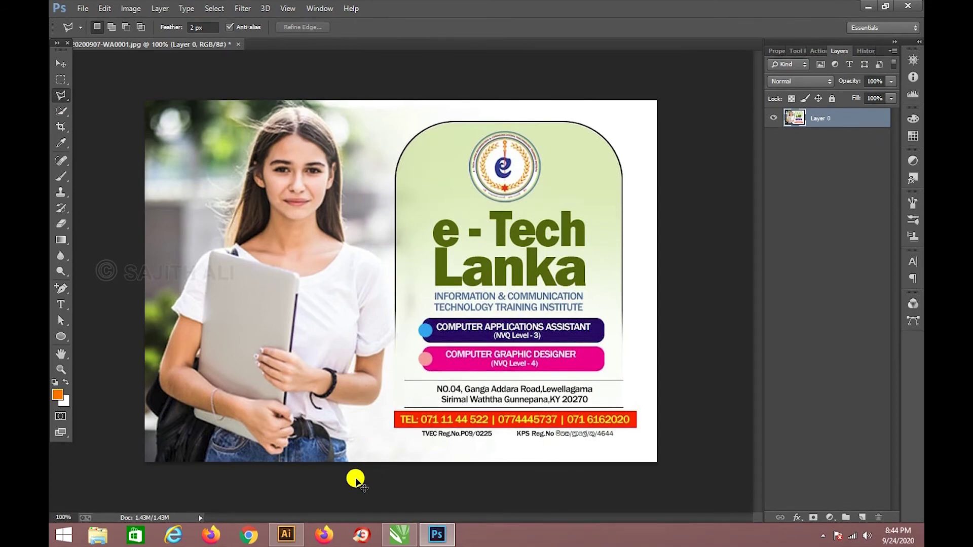
# At 200% zoom, start the student's outline at the bottom edge, up past her waist and arm.
pyautogui.hotkey('ctrl', '+')
pyautogui.moveTo(361, 453); pyautogui.dragTo(374, 200)
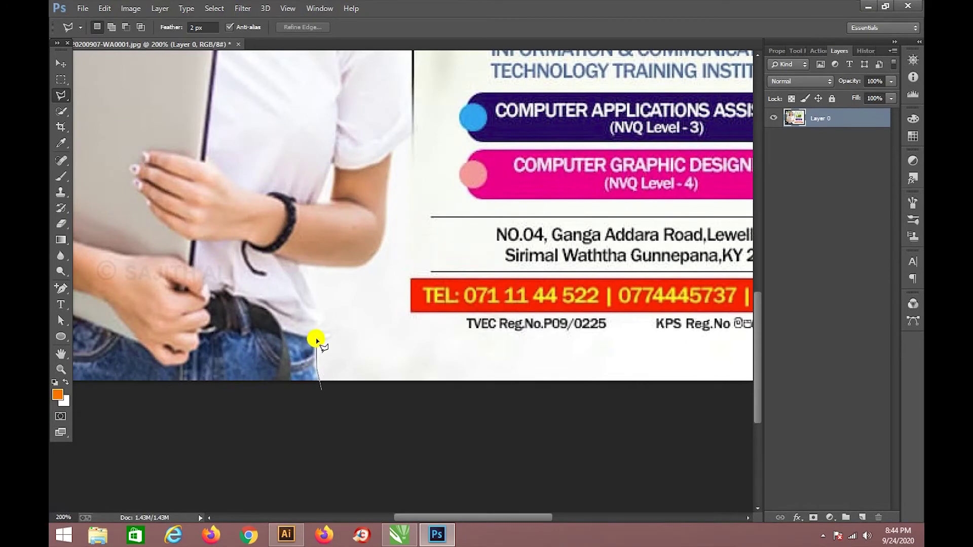
pyautogui.click(316, 339)
pyautogui.click(335, 324)
pyautogui.click(301, 264)
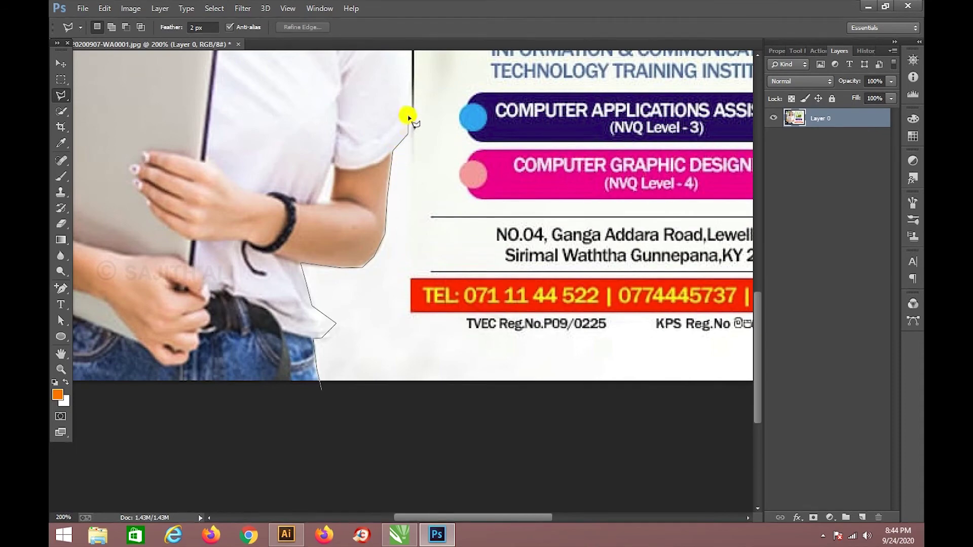
# Continue the outline down around the bag and close it into a selection.
pyautogui.moveTo(390, 71); pyautogui.dragTo(385, 358)
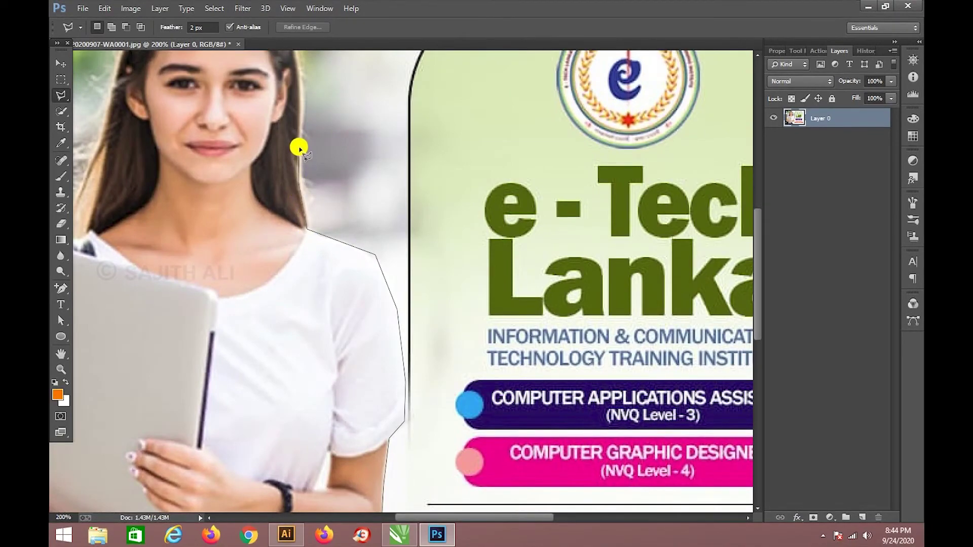
pyautogui.moveTo(301, 95); pyautogui.dragTo(349, 330)
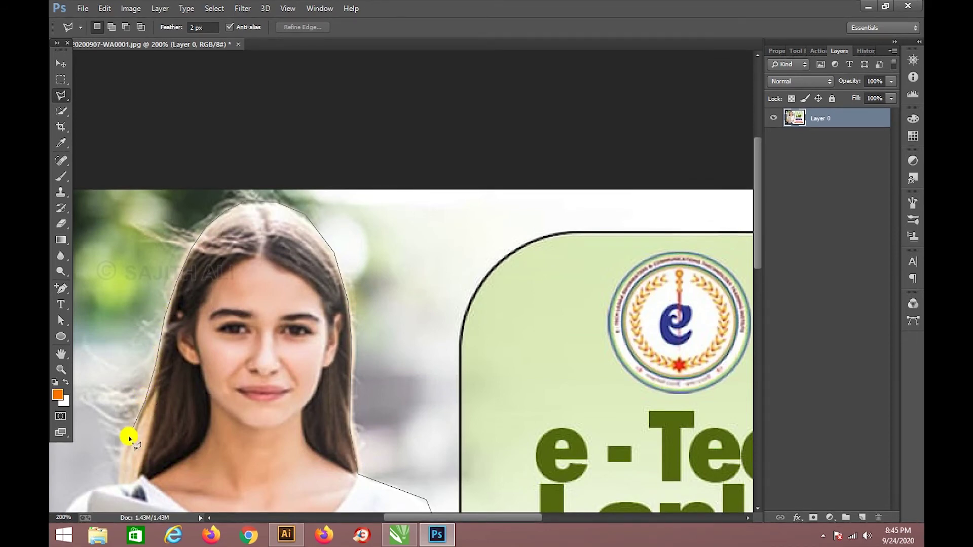
pyautogui.moveTo(113, 495)
pyautogui.mouseDown()
pyautogui.moveTo(322, 184)
pyautogui.moveTo(329, 188)
pyautogui.mouseUp()
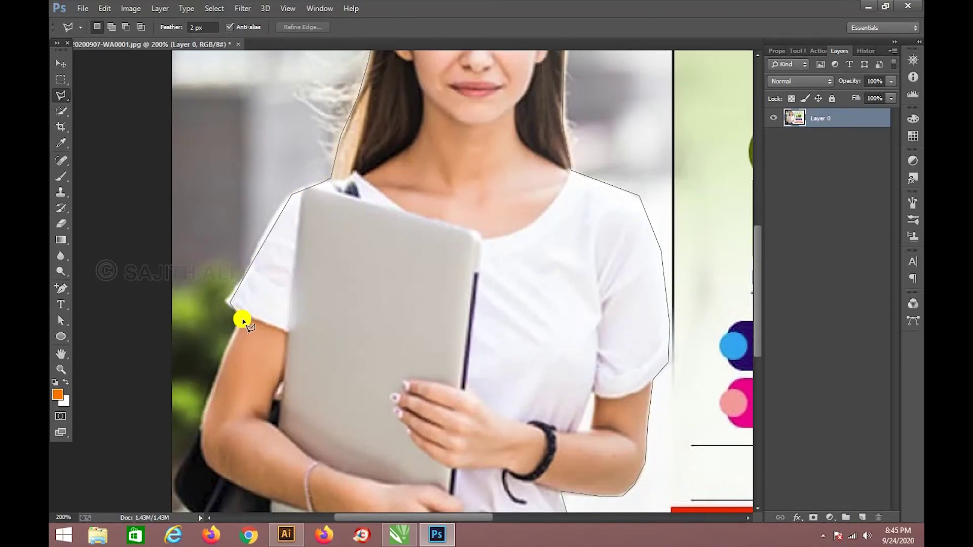
pyautogui.moveTo(202, 435); pyautogui.dragTo(243, 219)
pyautogui.click(223, 256)
pyautogui.click(247, 294)
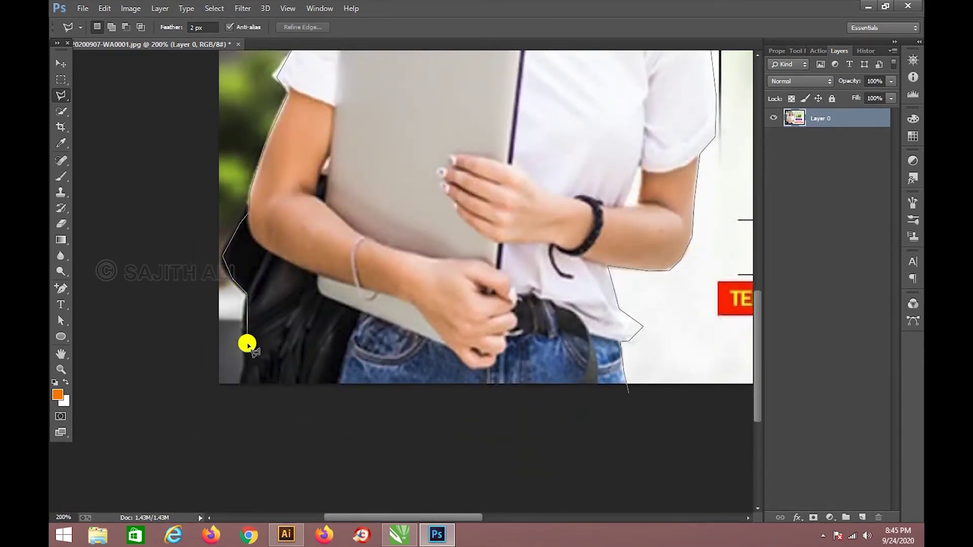
pyautogui.click(242, 381)
pyautogui.click(273, 421)
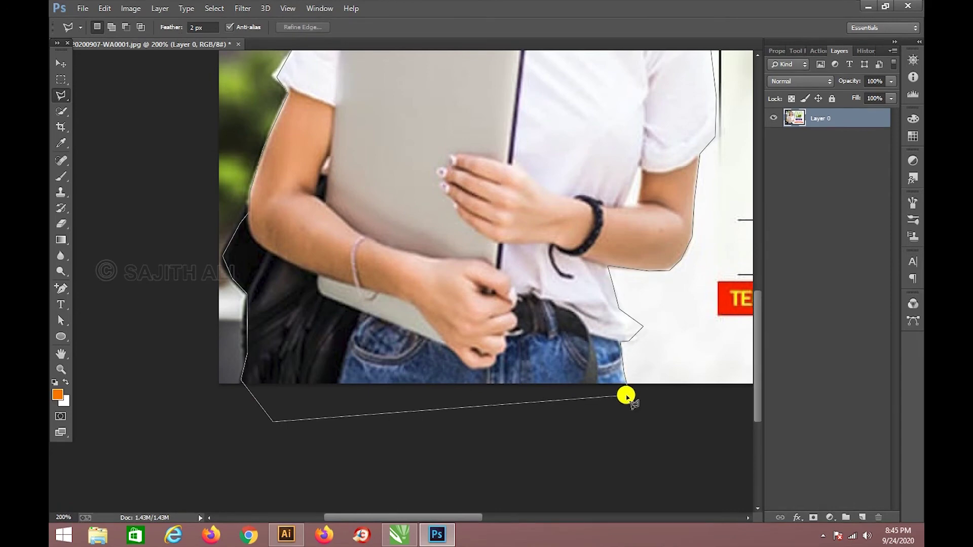
pyautogui.doubleClick(629, 395)
pyautogui.hotkey('ctrl', '-')
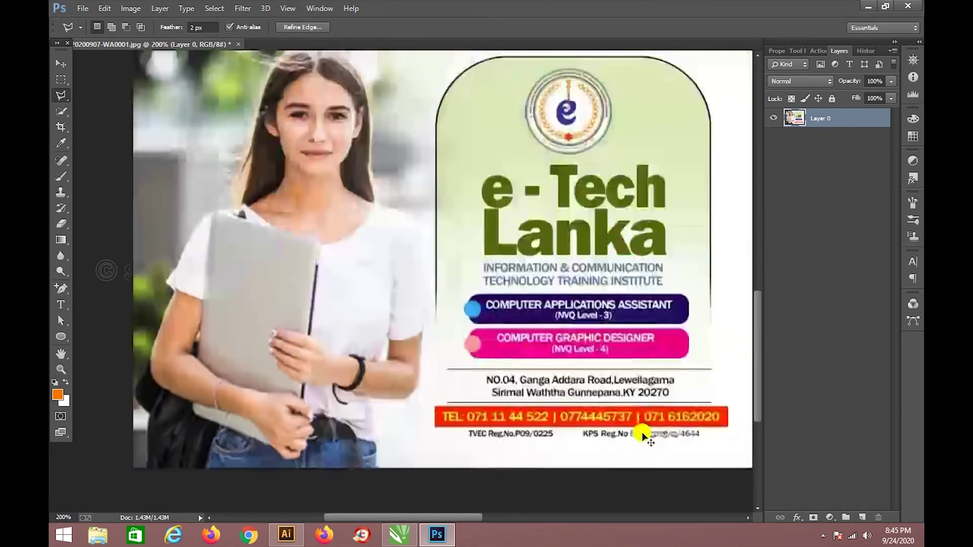
# Undo a trial move of the selected student and add a new empty Layer 1.
pyautogui.click(61, 64)
pyautogui.moveTo(243, 257); pyautogui.dragTo(406, 226)
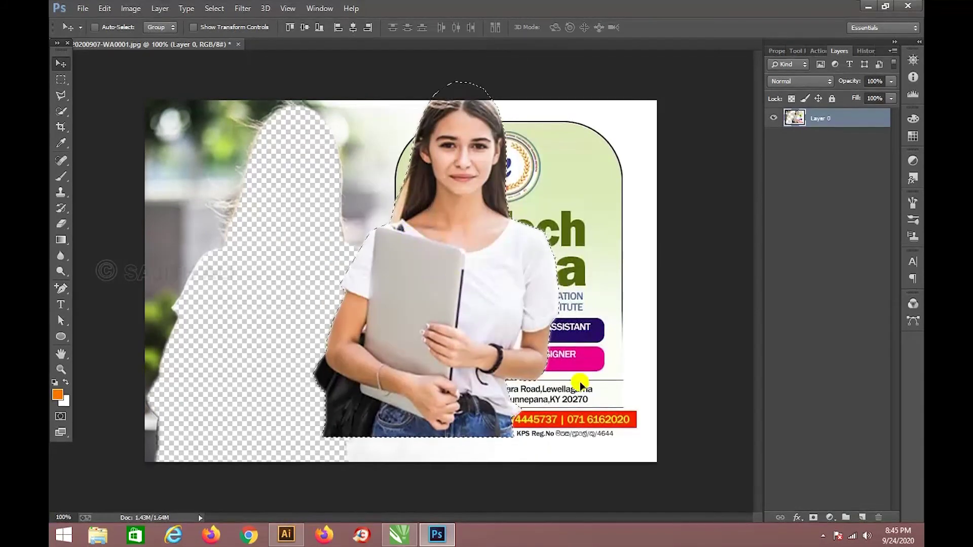
pyautogui.hotkey('ctrl', 'z')
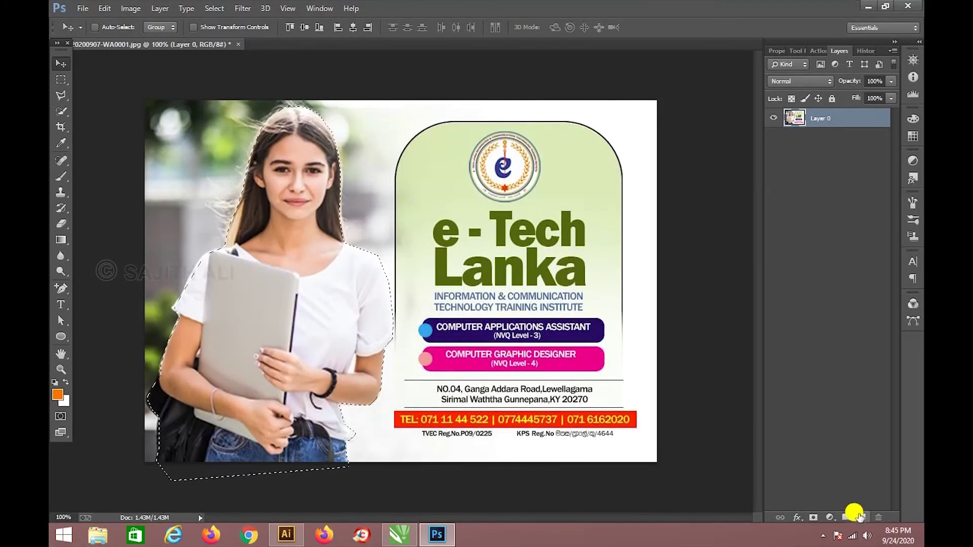
pyautogui.click(858, 515)
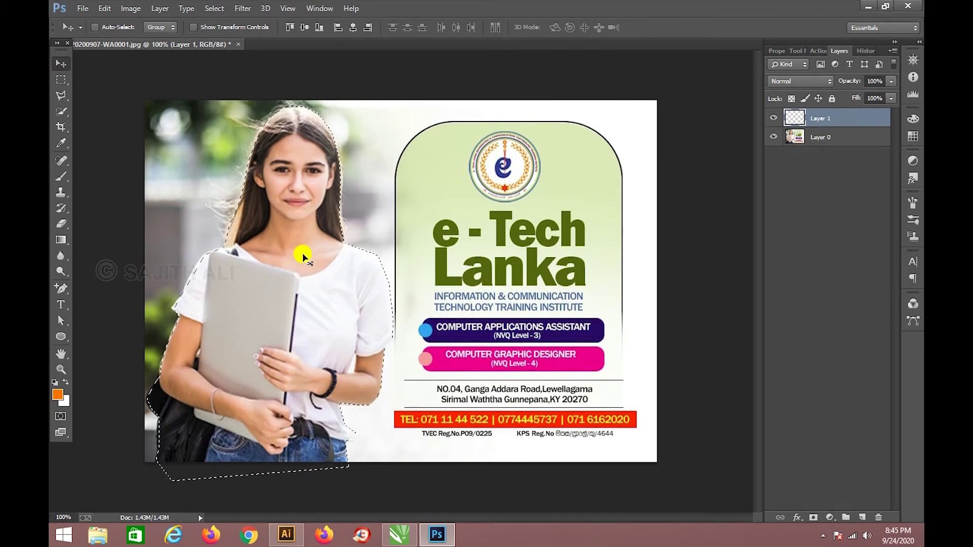
pyautogui.hotkey('ctrl', 'x')
pyautogui.click(489, 205)
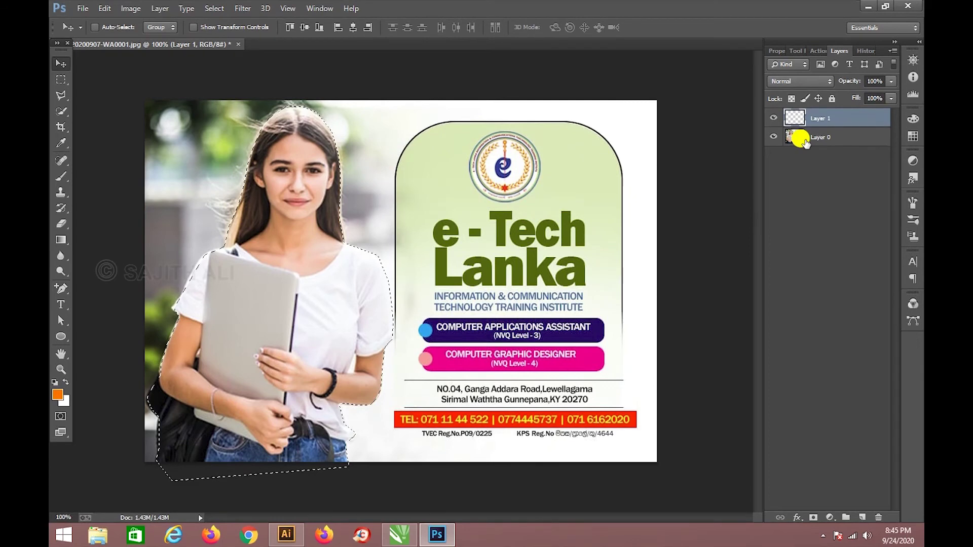
# Cut the student from Layer 0 into Layer 1, delete Layer 0, and move her left.
pyautogui.click(802, 138)
pyautogui.hotkey('ctrl', 'x')
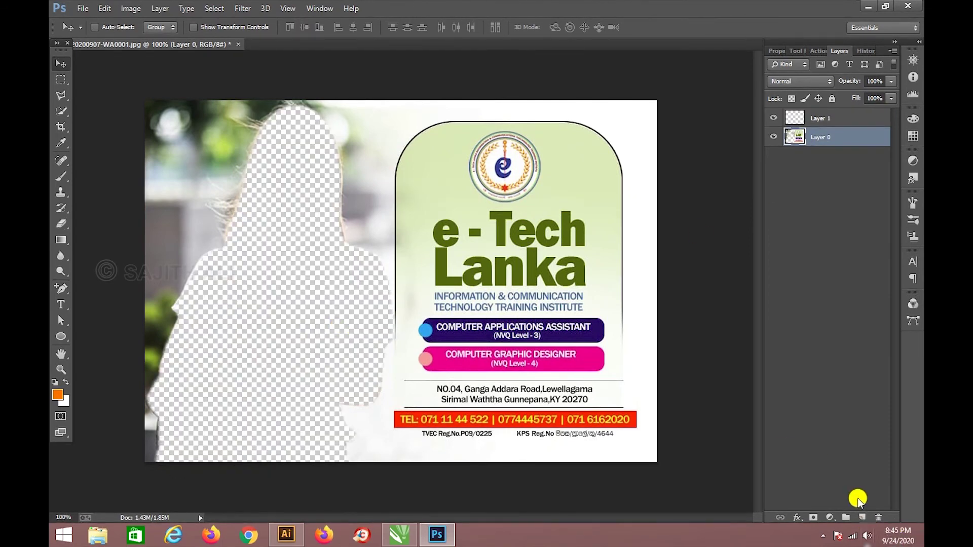
pyautogui.click(813, 122)
pyautogui.hotkey('ctrl', 'v')
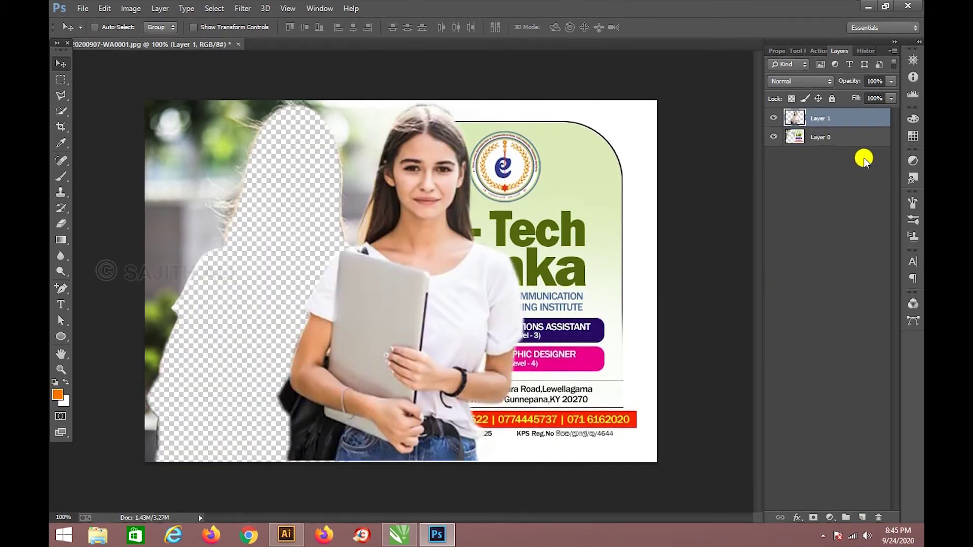
pyautogui.click(818, 136)
pyautogui.click(878, 517)
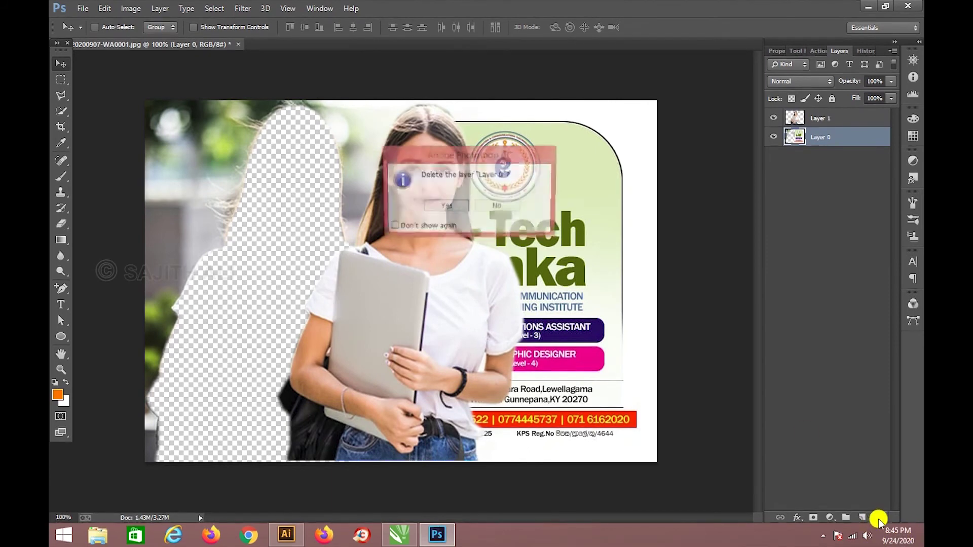
pyautogui.click(457, 208)
pyautogui.moveTo(437, 302); pyautogui.dragTo(296, 307)
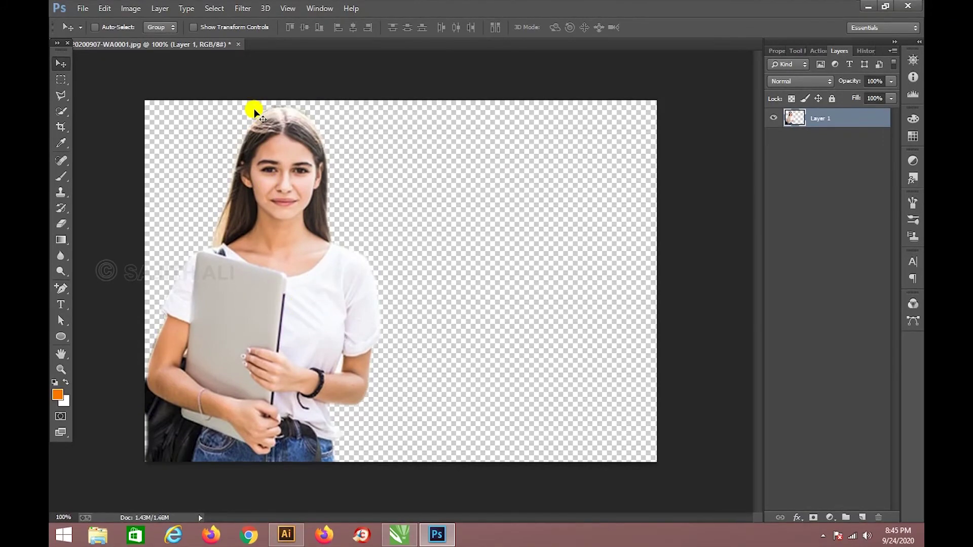
# Check the cut-out edges at 200%, then raise the Brightness/Contrast brightness to 35.
pyautogui.hotkey('ctrl', '+')
pyautogui.moveTo(254, 109); pyautogui.dragTo(352, 276)
pyautogui.hotkey('ctrl', '-')
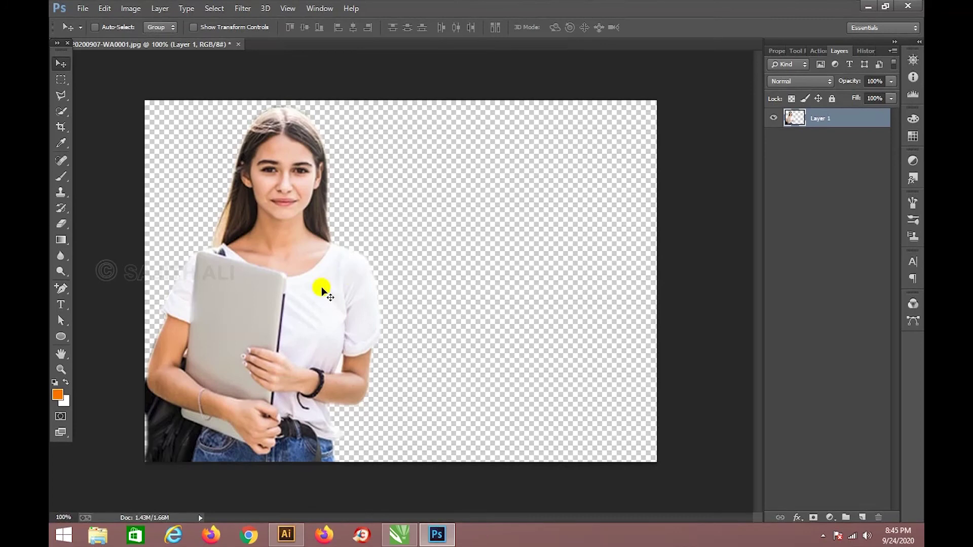
pyautogui.click(158, 8)
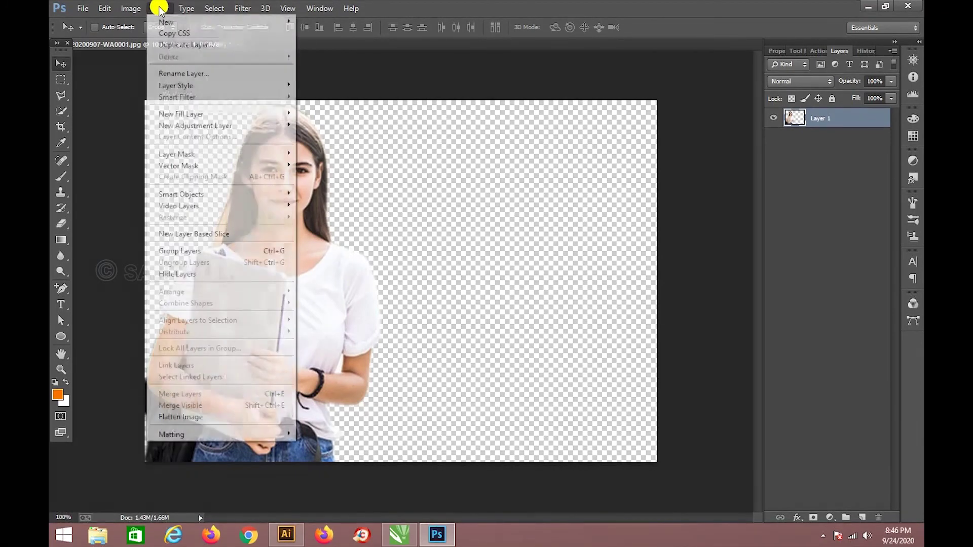
pyautogui.moveTo(124, 8)
pyautogui.moveTo(147, 39)
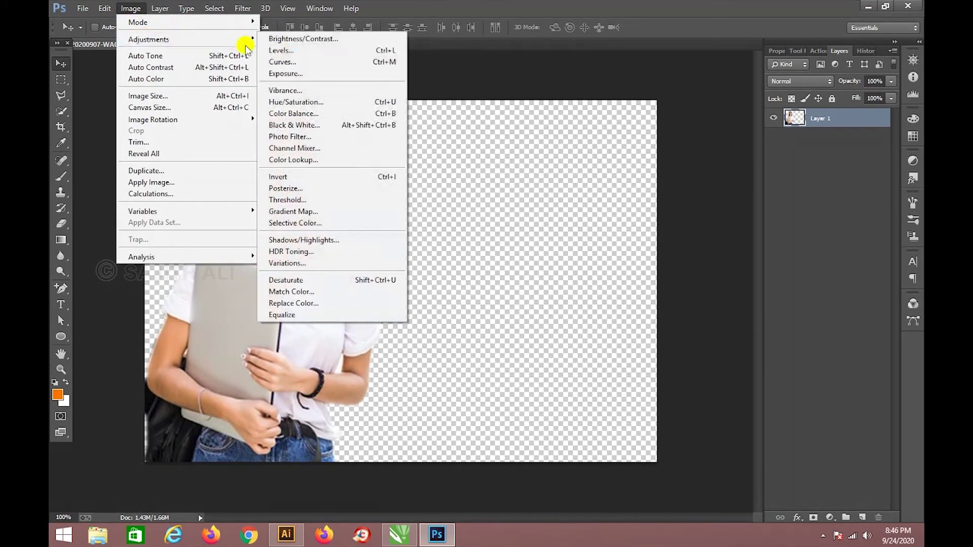
pyautogui.click(319, 37)
pyautogui.moveTo(457, 177); pyautogui.dragTo(470, 179)
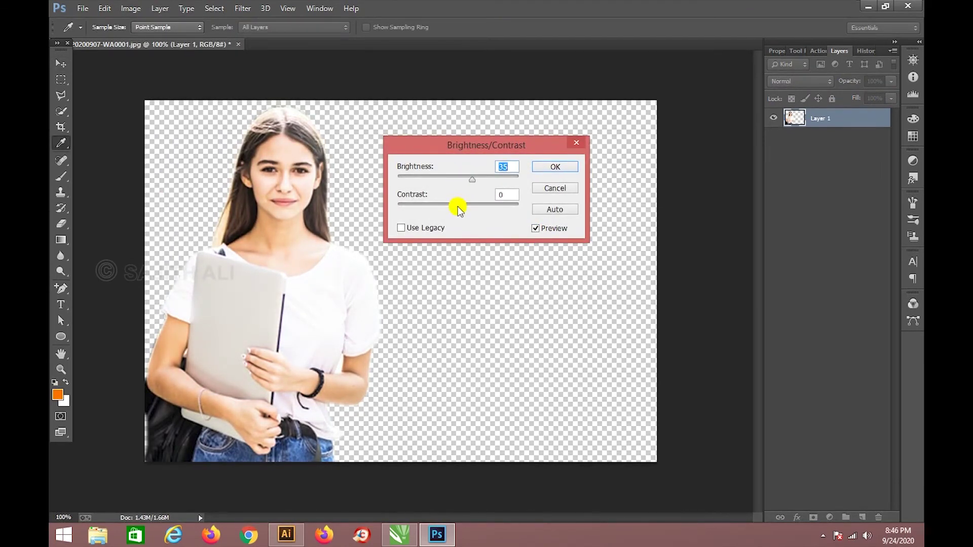
# Lower the contrast to -50 and apply the Brightness/Contrast adjustment.
pyautogui.moveTo(469, 207); pyautogui.dragTo(411, 203)
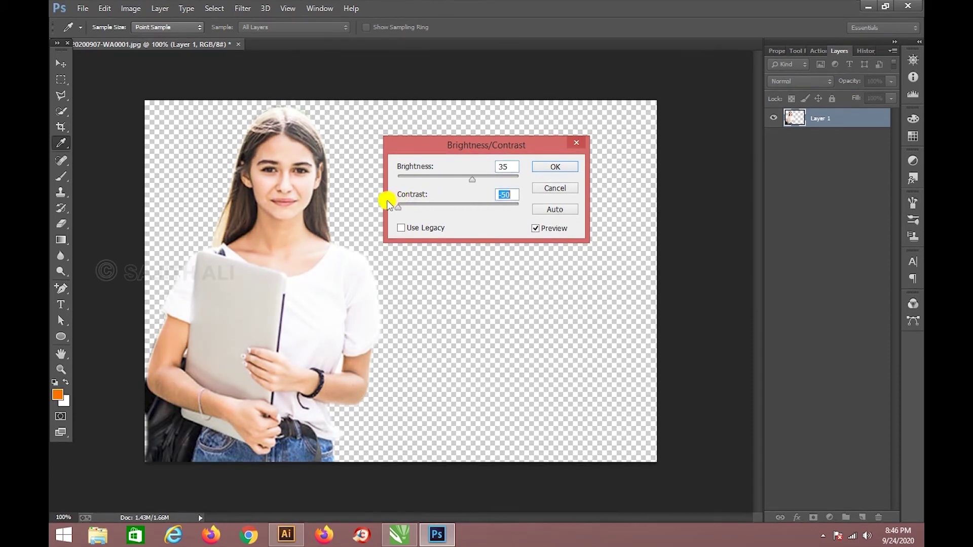
pyautogui.click(561, 171)
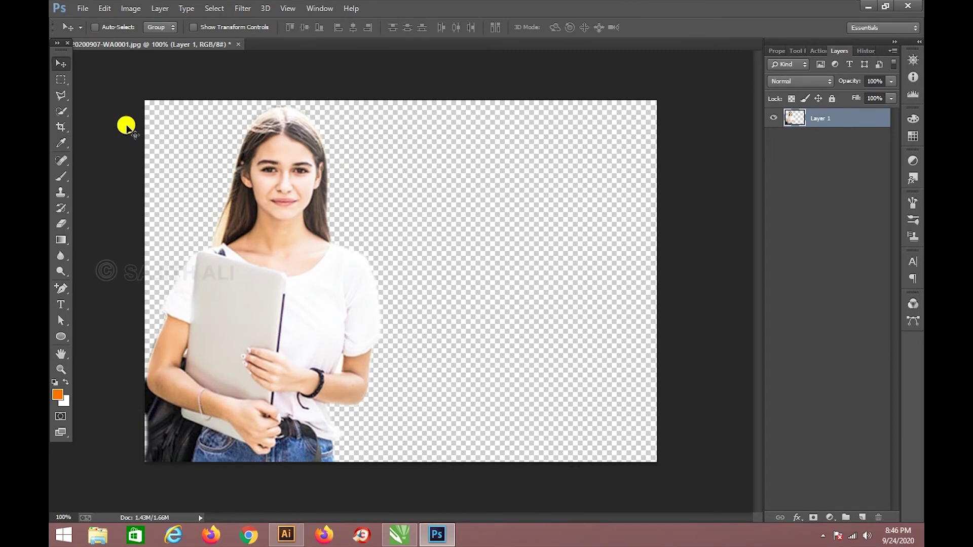
# Crop the canvas by pulling the right edge in tightly around the student.
pyautogui.click(61, 126)
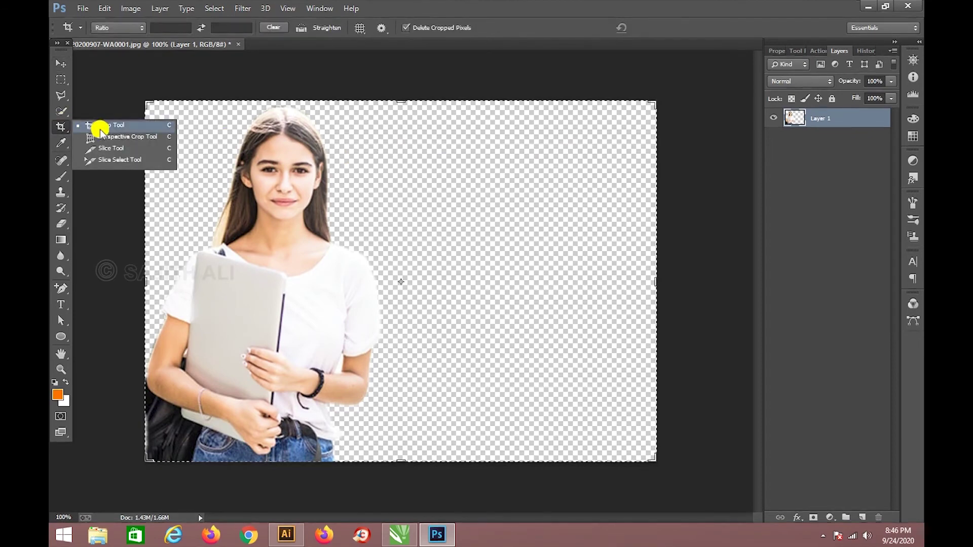
pyautogui.moveTo(651, 286); pyautogui.dragTo(519, 279)
pyautogui.press('Return')
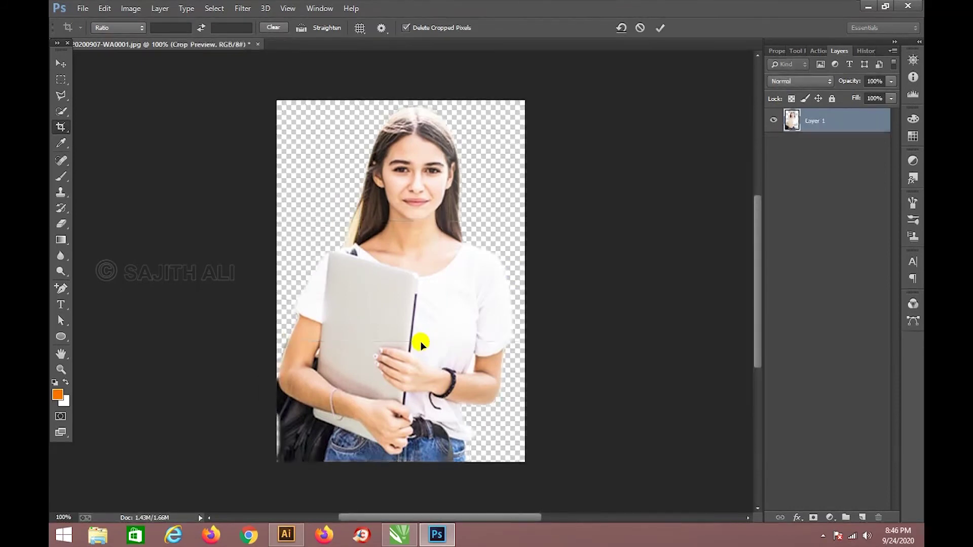
pyautogui.click(61, 64)
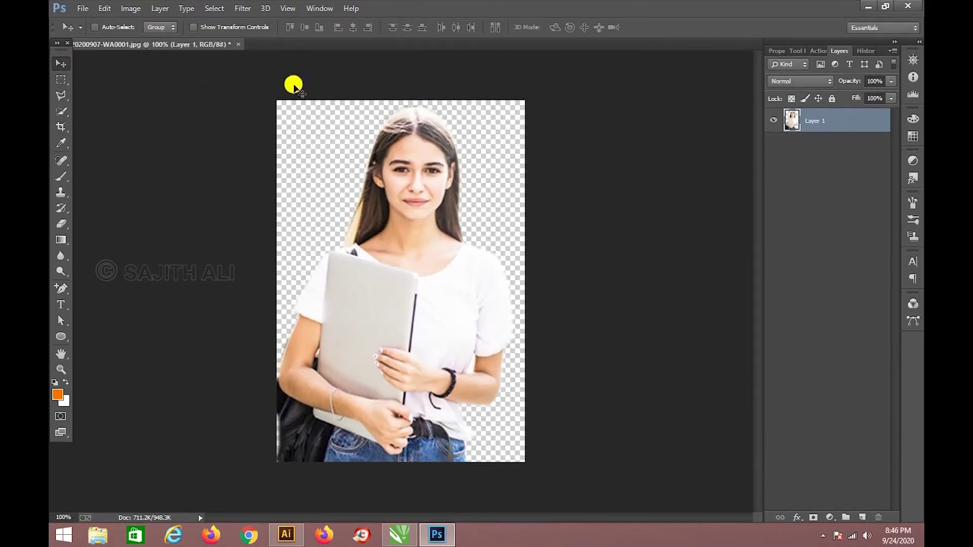
# Save a PNG copy named 'girl for advertisment'.
pyautogui.click(81, 8)
pyautogui.click(103, 121)
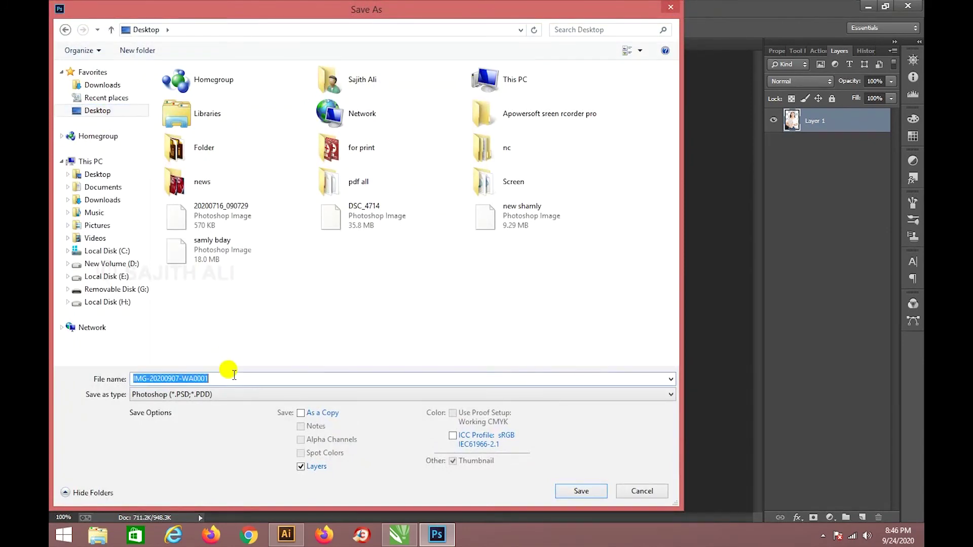
pyautogui.write('girl for adver')
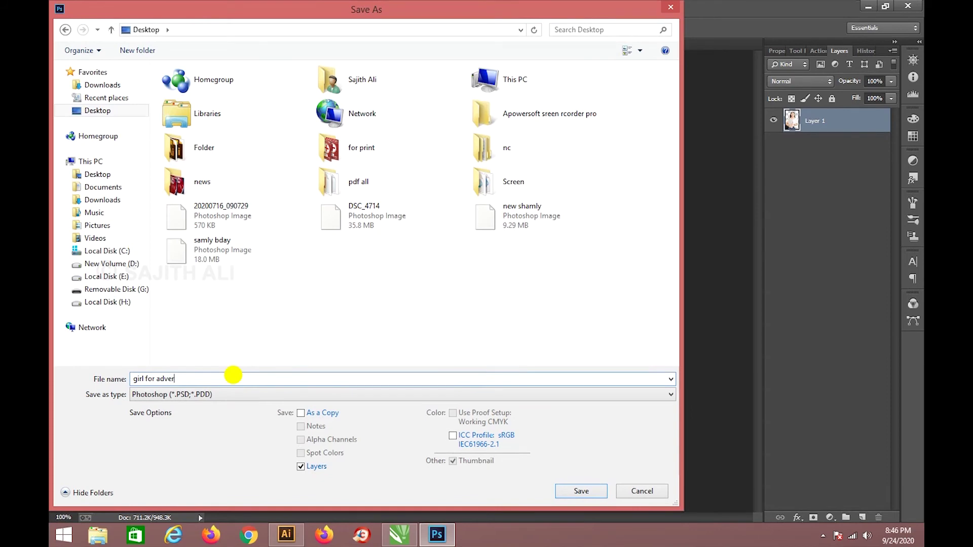
pyautogui.write('tisment')
pyautogui.click(201, 394)
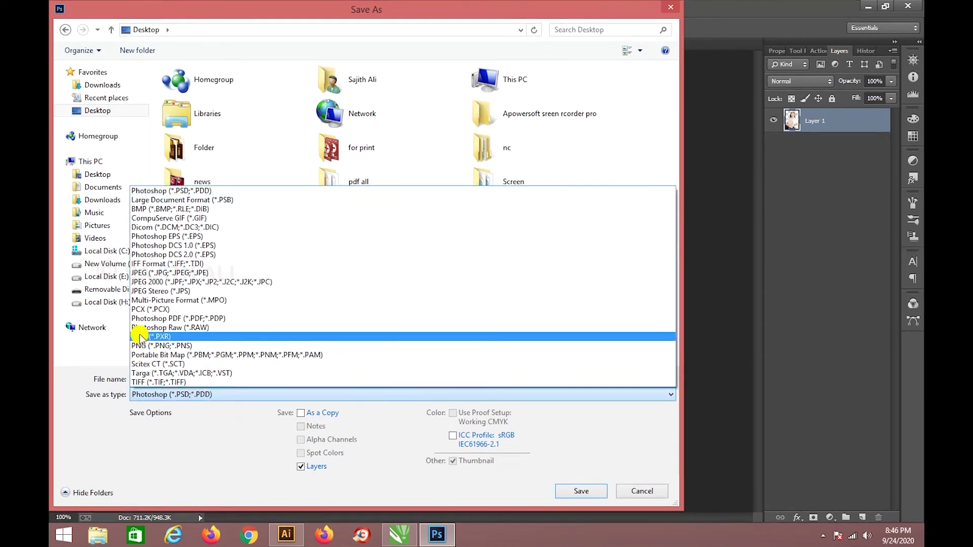
pyautogui.click(153, 349)
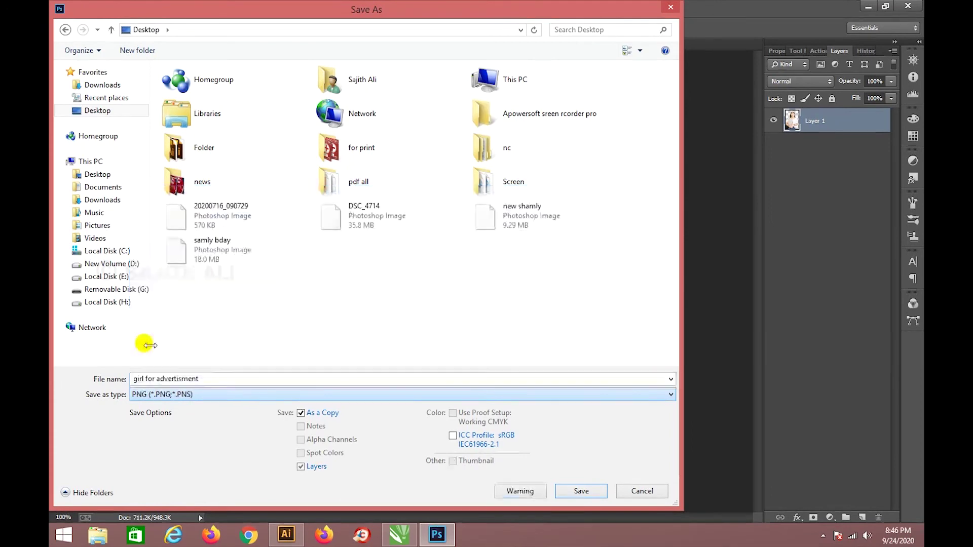
pyautogui.click(242, 380)
pyautogui.hotkey('ctrl', 'c')
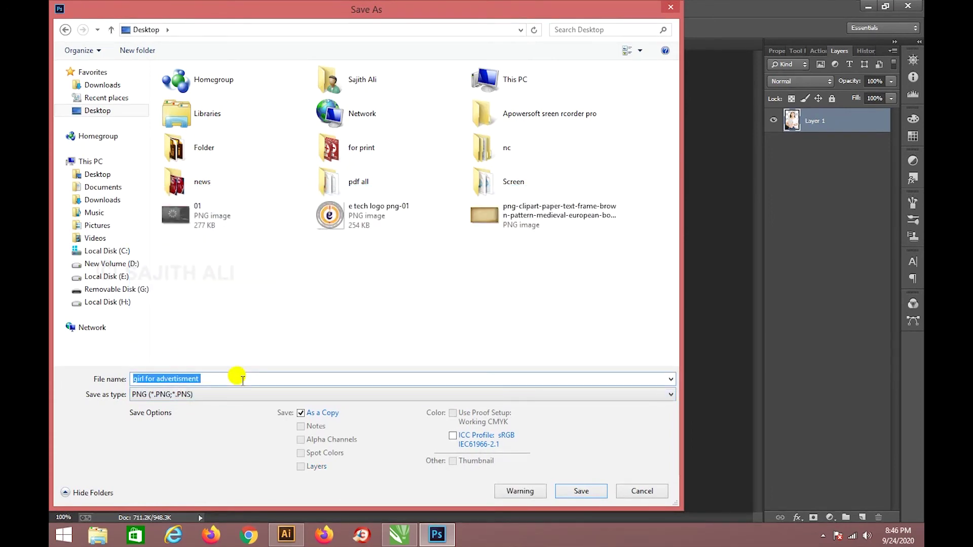
pyautogui.press('Return')
pyautogui.press('Return')
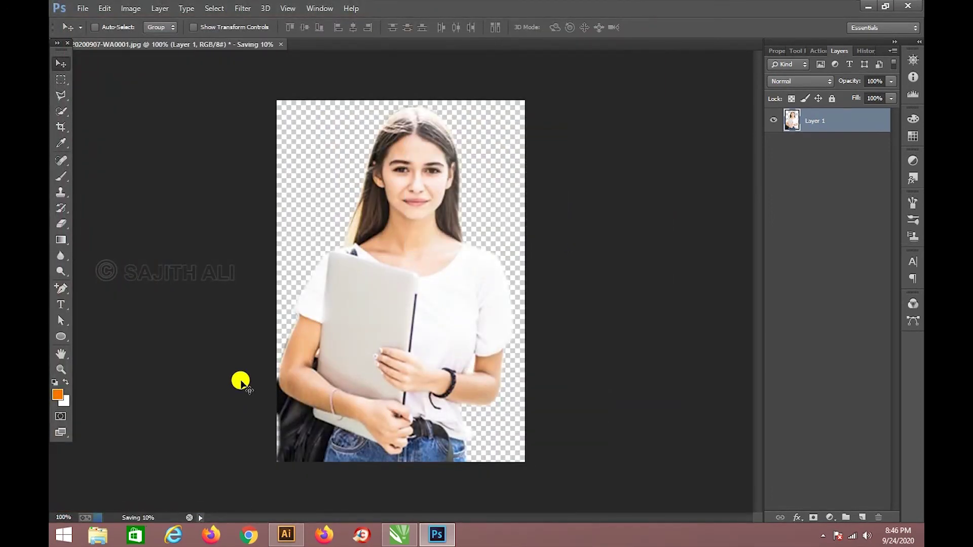
# Accept the PNG options and import 'girl for advertisment.png' into the CorelDRAW leaflet.
pyautogui.click(398, 534)
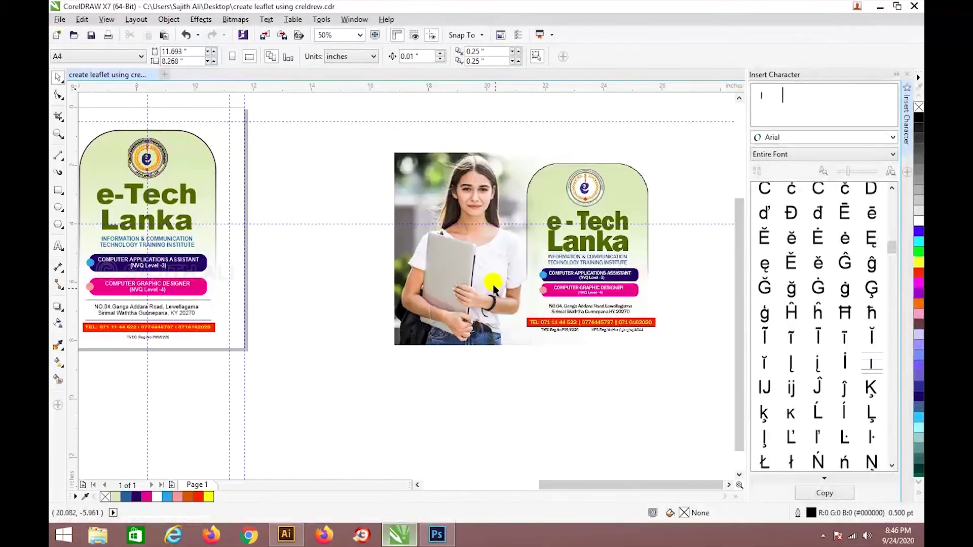
pyautogui.click(62, 19)
pyautogui.click(94, 204)
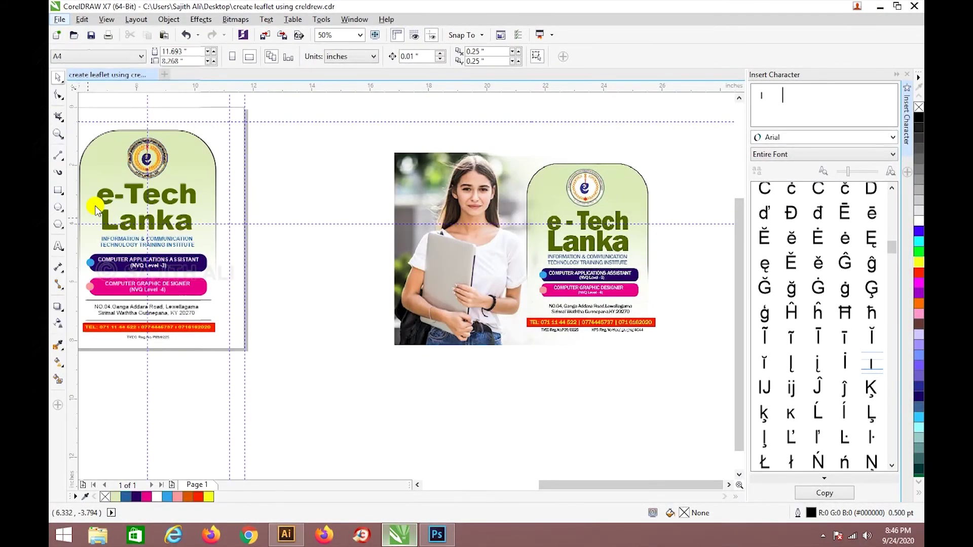
pyautogui.hotkey('ctrl', 'v')
pyautogui.click(397, 427)
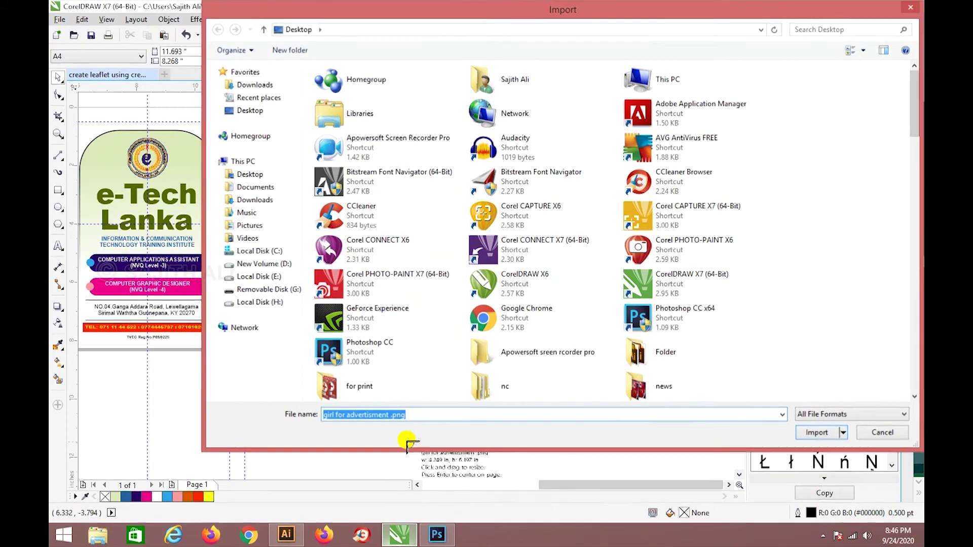
pyautogui.press('Return')
pyautogui.press('space')
# Move the student photo onto the leaflet's left panel.
pyautogui.moveTo(411, 398); pyautogui.dragTo(239, 293)
pyautogui.scroll(-4, 477, 299)
pyautogui.scroll(2, 479, 297)
pyautogui.scroll(3, 236, 292)
pyautogui.scroll(-1, 238, 295)
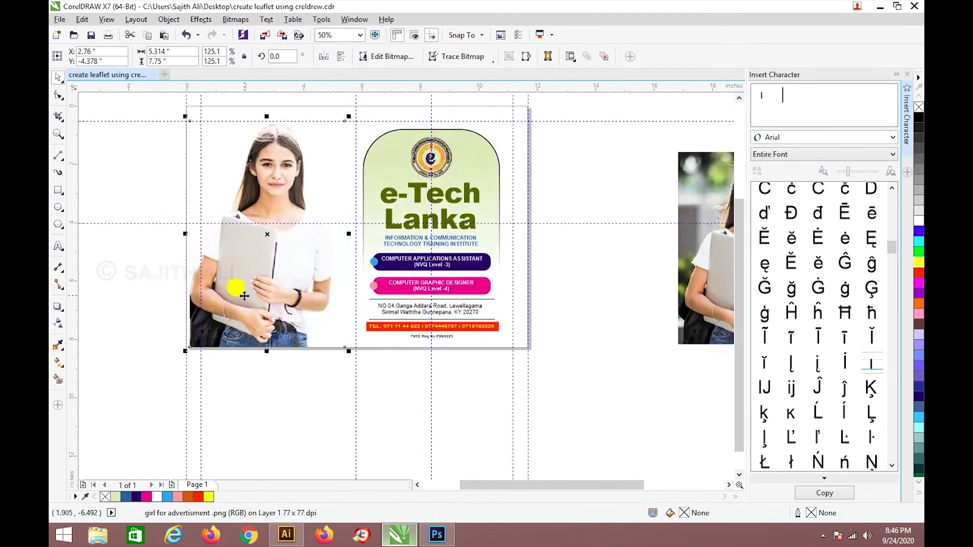
pyautogui.scroll(2, 253, 133)
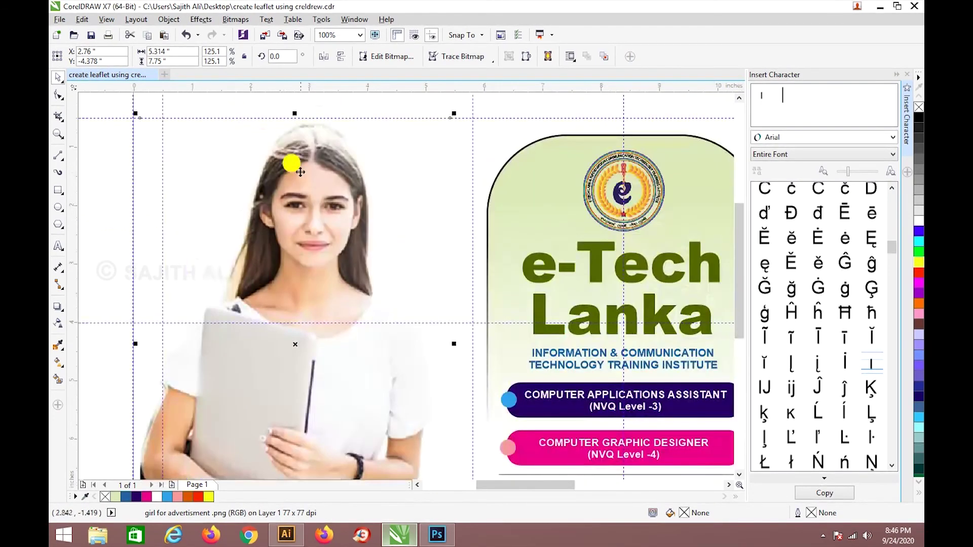
pyautogui.click(437, 533)
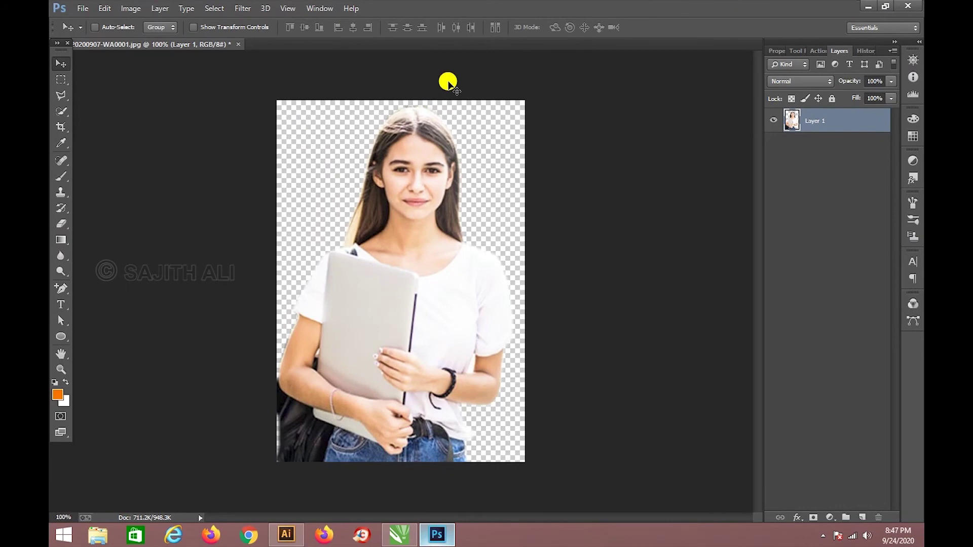
# Paint-bucket a new layer orange and move it beneath the student layer.
pyautogui.scroll(3, 448, 84)
pyautogui.moveTo(445, 80); pyautogui.dragTo(434, 461)
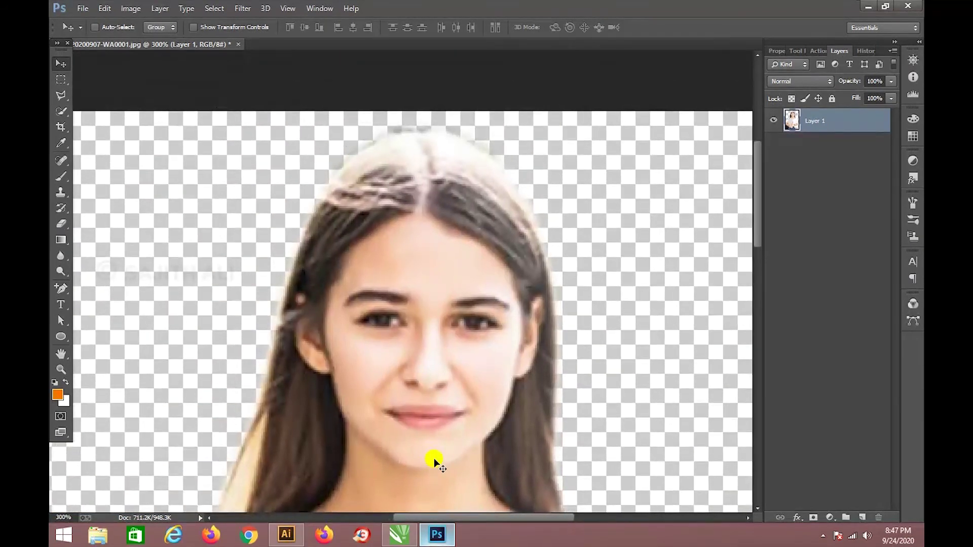
pyautogui.click(862, 518)
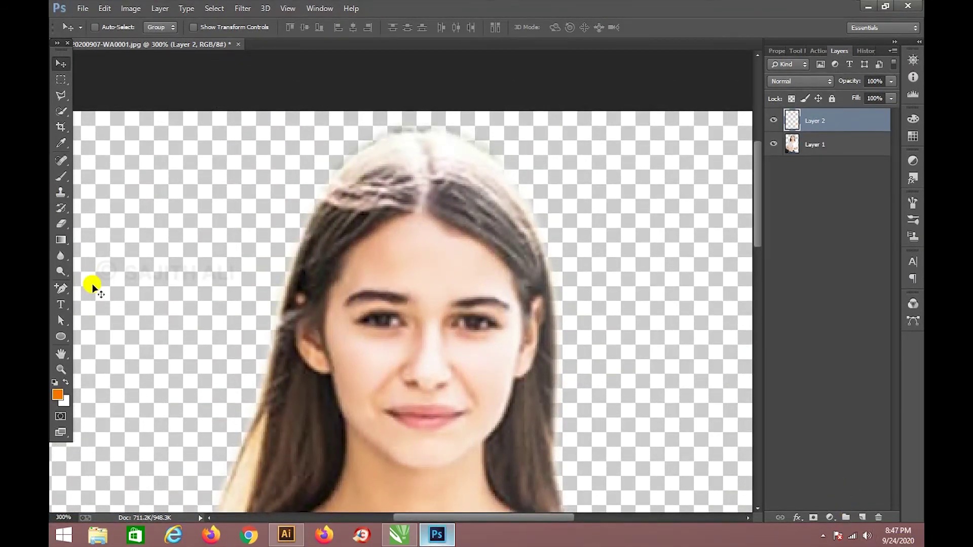
pyautogui.click(58, 256)
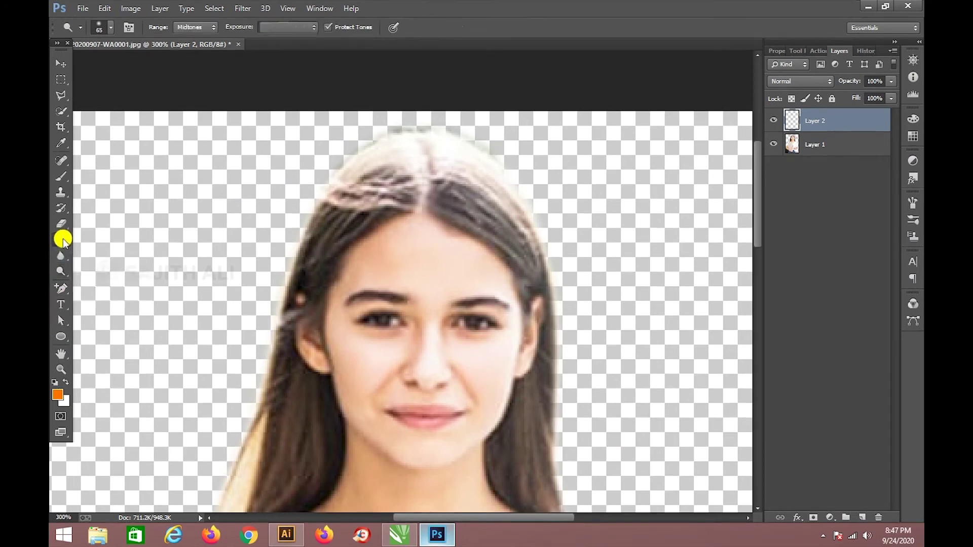
pyautogui.moveTo(61, 239); pyautogui.dragTo(90, 252)
pyautogui.click(234, 219)
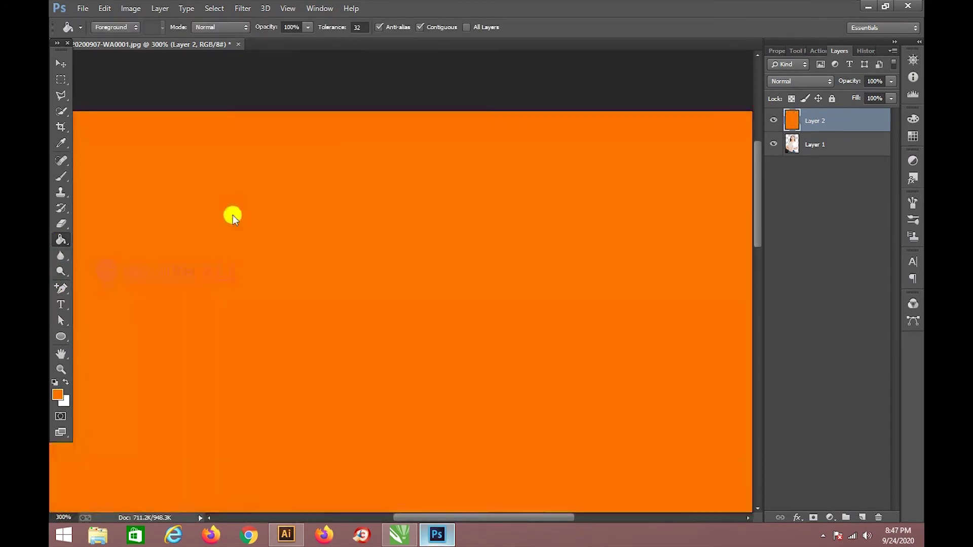
pyautogui.moveTo(814, 125); pyautogui.dragTo(812, 183)
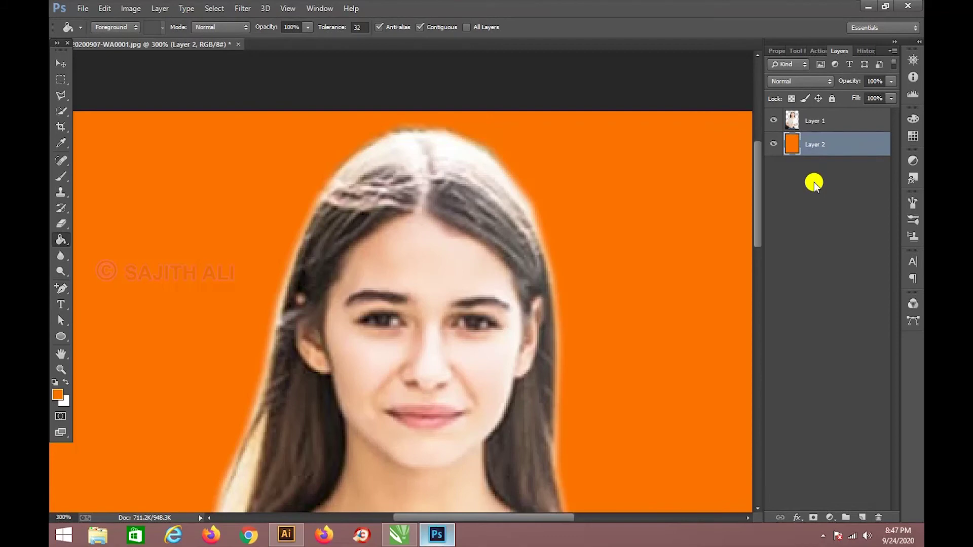
pyautogui.hotkey('ctrl', '1')
pyautogui.hotkey('ctrl', '+')
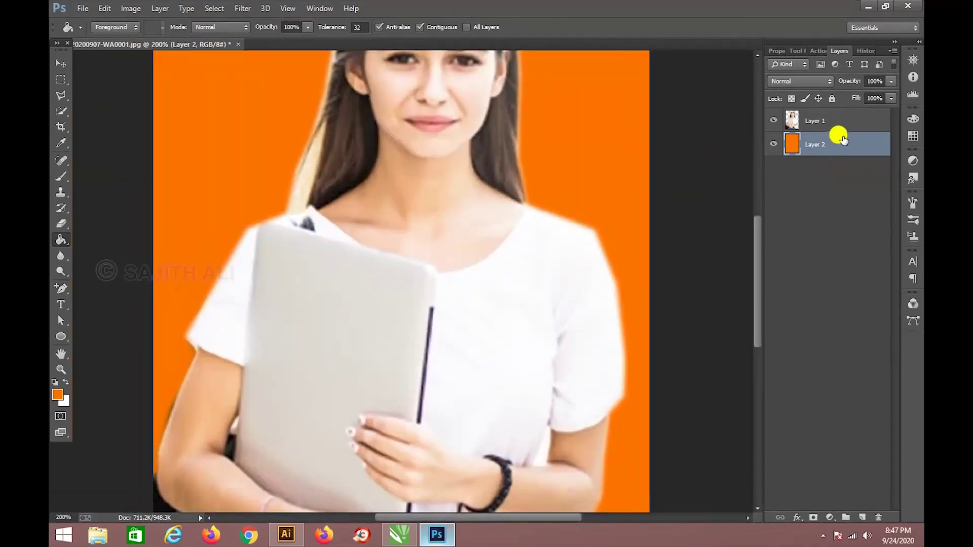
# Erase the hair fringes on Layer 1 with a size-45 Eraser, then delete the orange layer.
pyautogui.click(822, 126)
pyautogui.moveTo(389, 105); pyautogui.dragTo(354, 328)
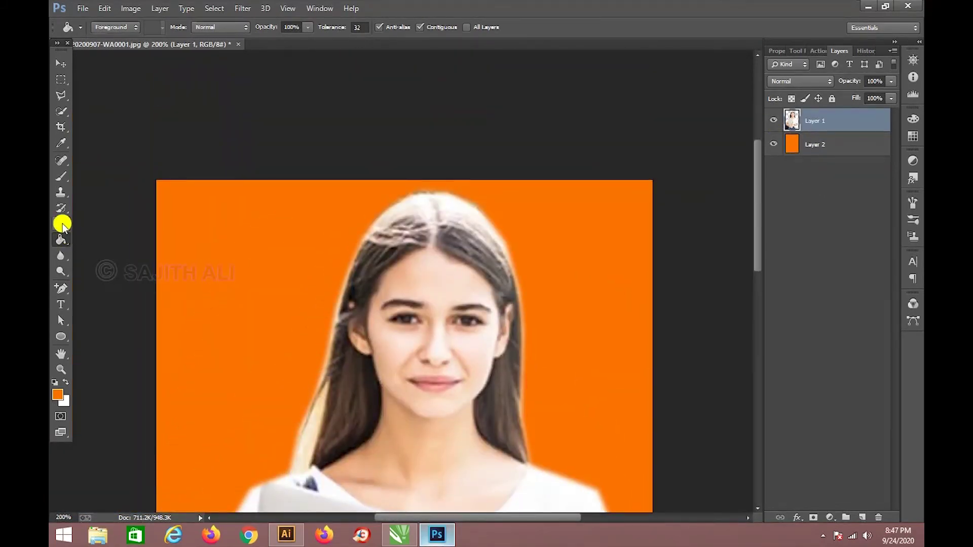
pyautogui.click(62, 224)
pyautogui.click(96, 221)
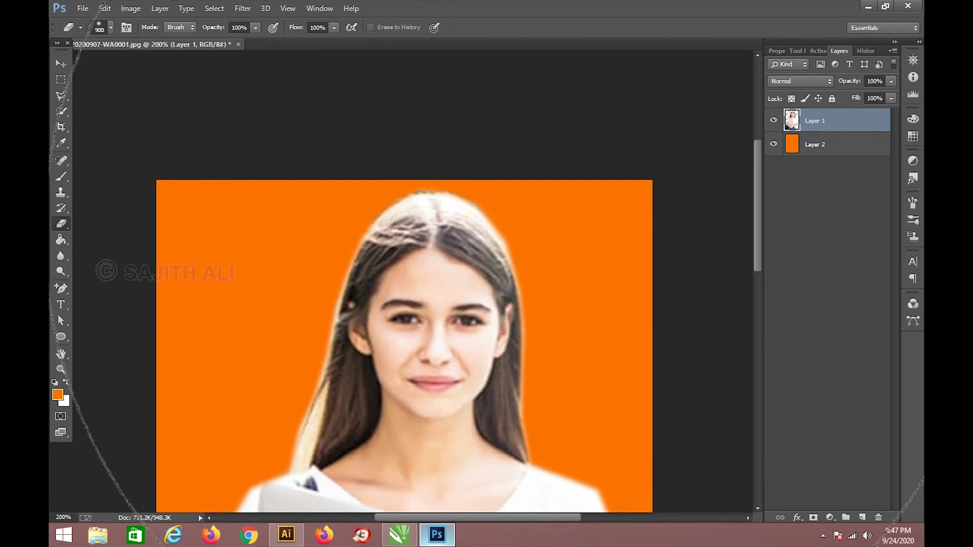
pyautogui.press('[')
pyautogui.press('[')
pyautogui.press('[')
pyautogui.press('[')
pyautogui.press('[')
pyautogui.press('[')
pyautogui.press('[')
pyautogui.press('[')
pyautogui.press('[')
pyautogui.press('[')
pyautogui.press('[')
pyautogui.press('[')
pyautogui.press('[')
pyautogui.press('[')
pyautogui.press('[')
pyautogui.press('[')
pyautogui.press('[')
pyautogui.press('[')
pyautogui.press('[')
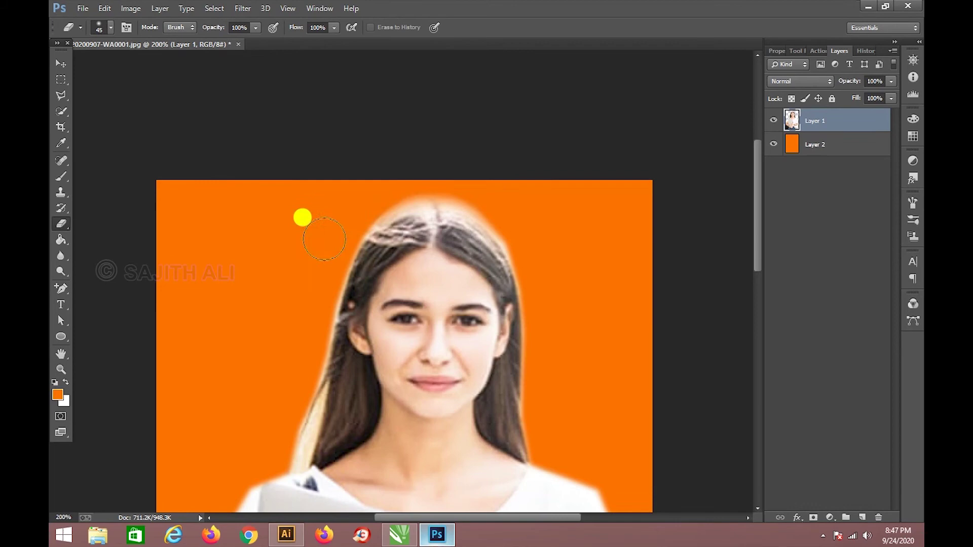
pyautogui.click(60, 63)
pyautogui.click(819, 146)
pyautogui.press('Delete')
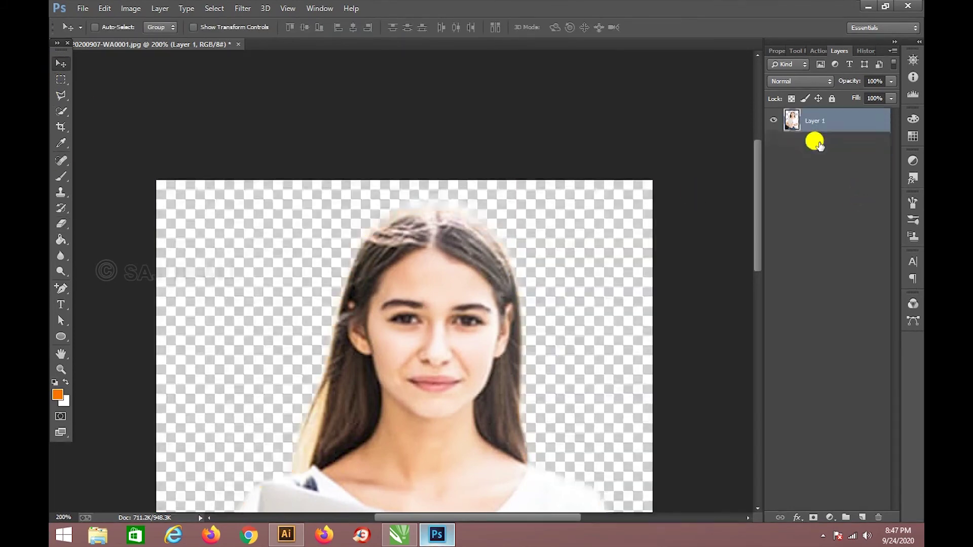
pyautogui.hotkey('ctrl', '-')
pyautogui.hotkey('ctrl', '-')
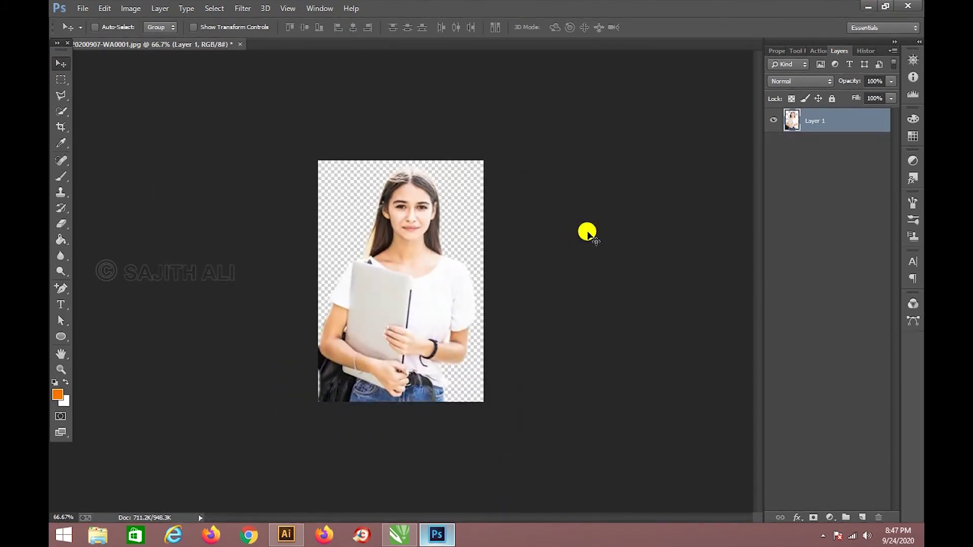
# Re-save the retouched cut-out to the Desktop as PNG 'girl for advertisment', replacing the old file.
pyautogui.hotkey('ctrl', 'shift', 's')
pyautogui.click(97, 174)
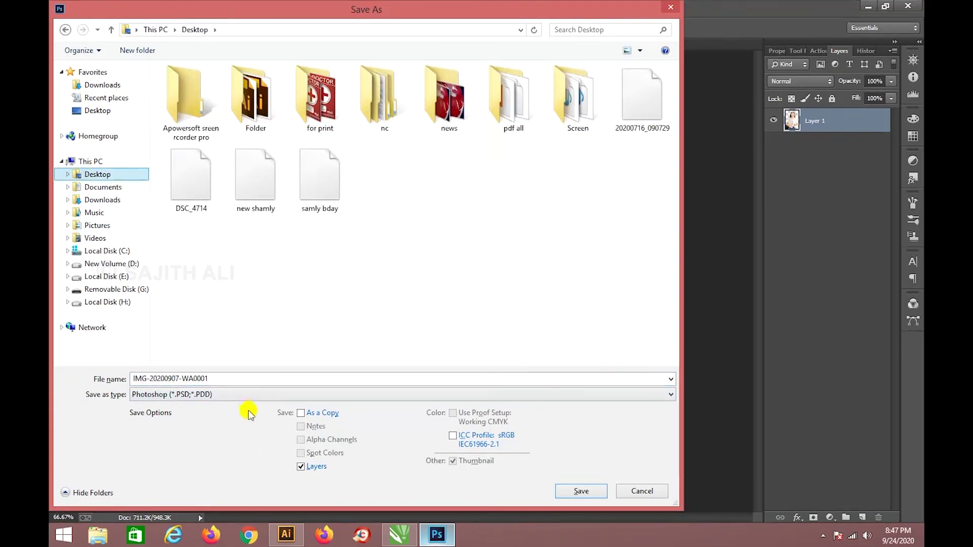
pyautogui.click(244, 394)
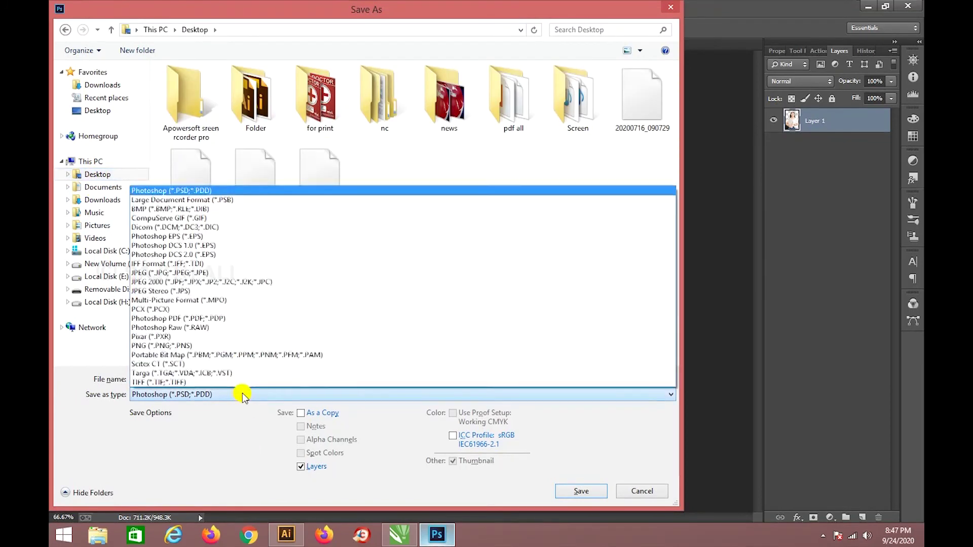
pyautogui.click(149, 345)
pyautogui.click(252, 203)
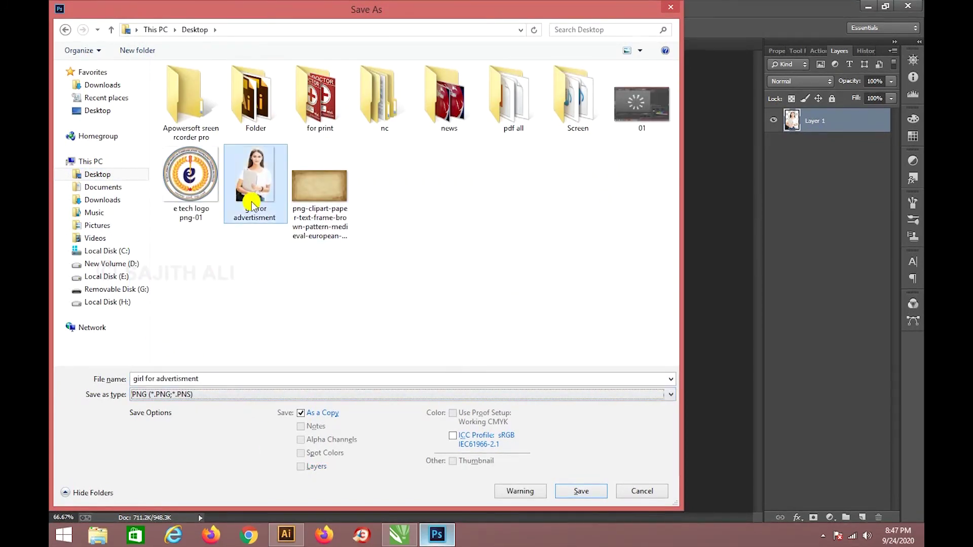
pyautogui.press('Delete')
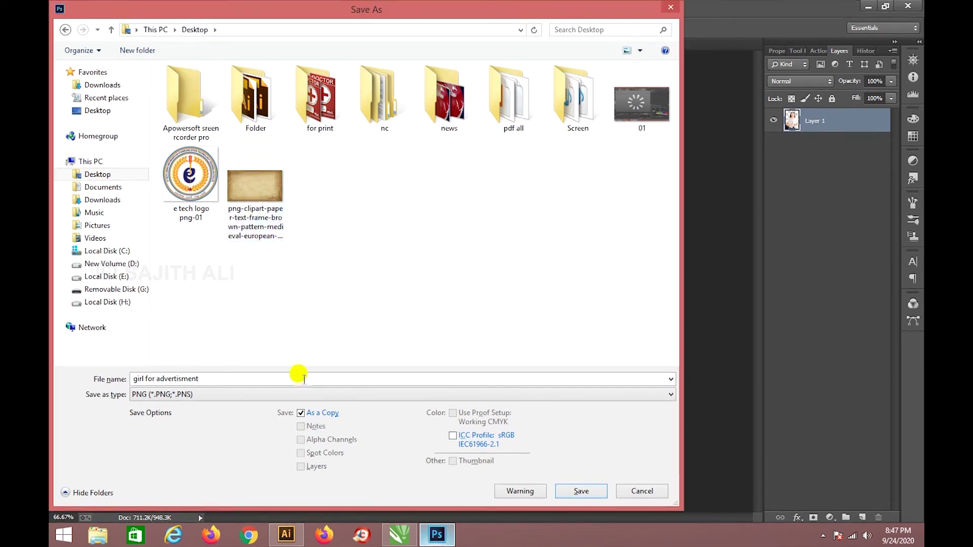
pyautogui.click(309, 379)
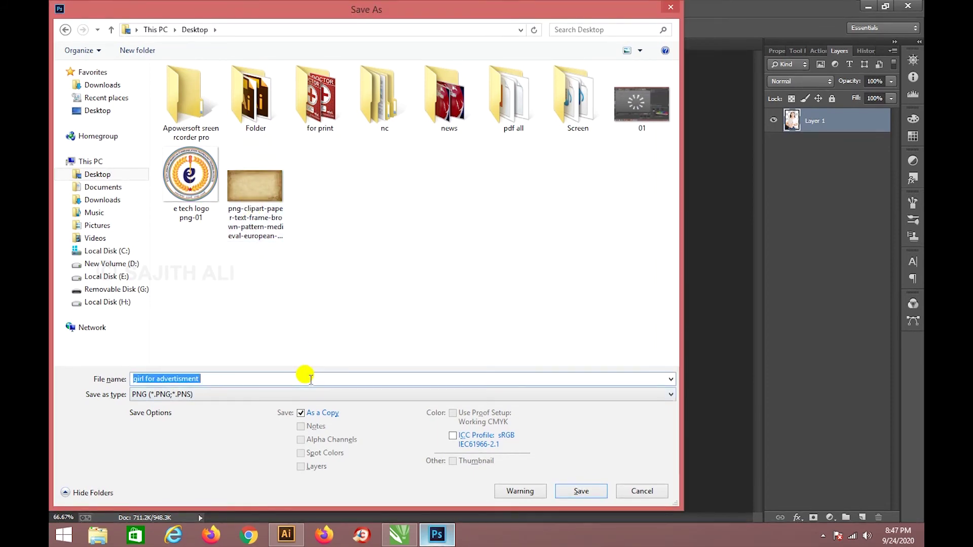
pyautogui.press('Return')
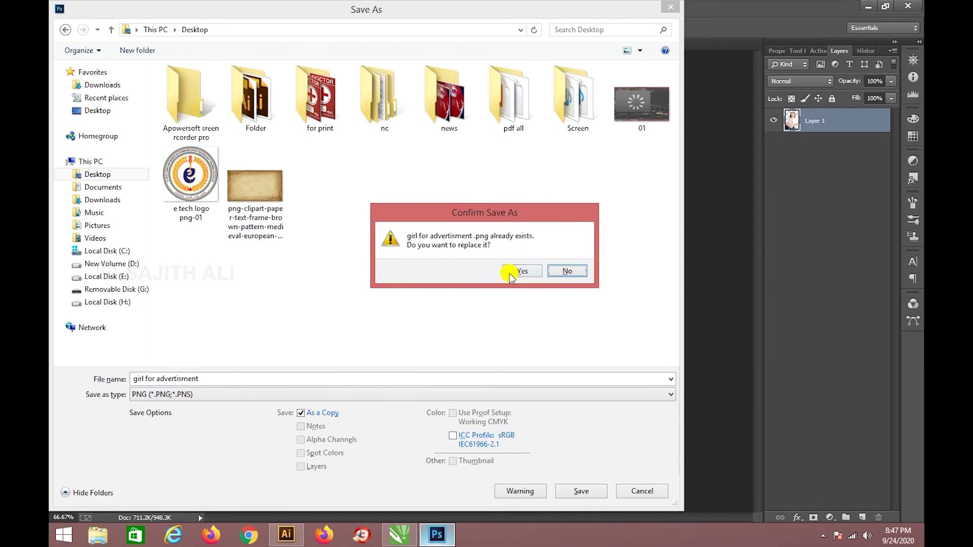
pyautogui.click(521, 272)
pyautogui.press('Return')
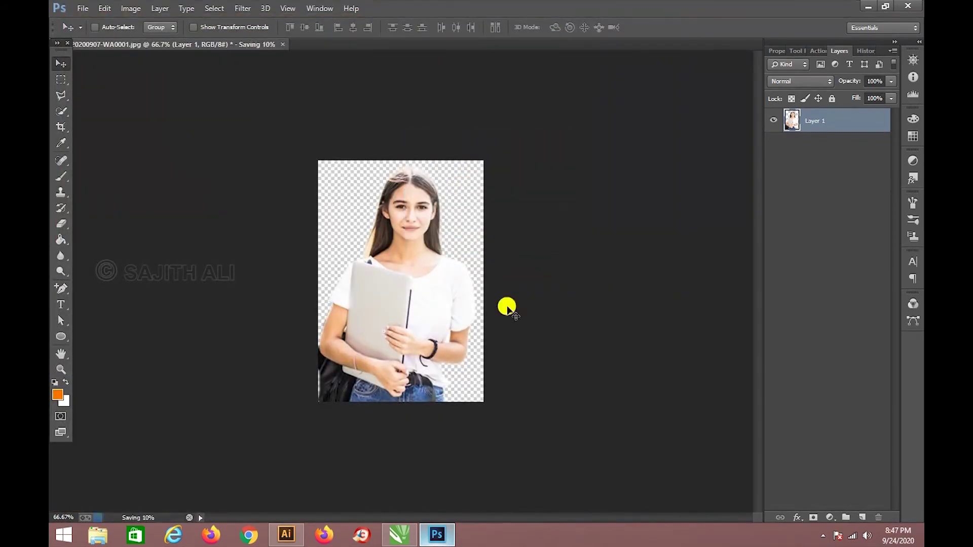
pyautogui.click(400, 535)
# Delete the old girl photo and import the new 'girl for advertisment' PNG.
pyautogui.press('Delete')
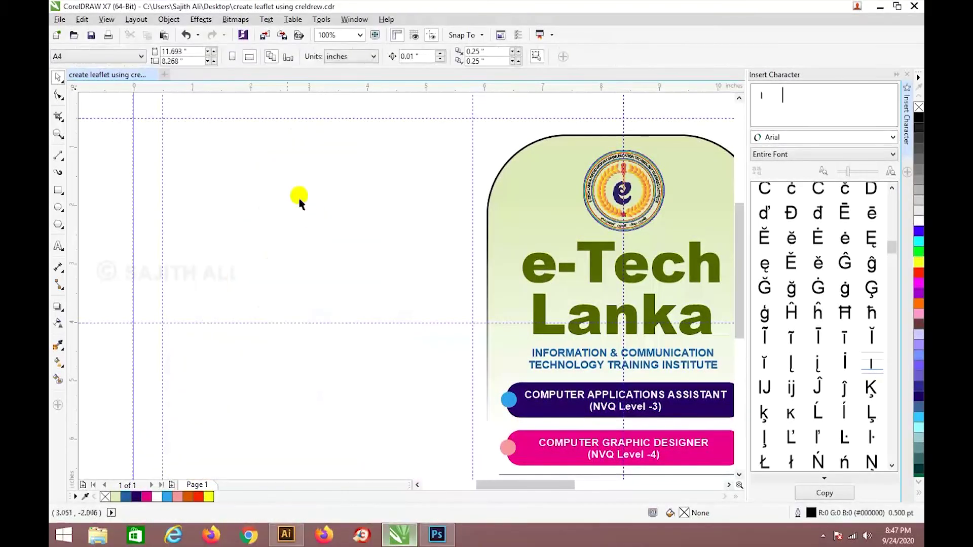
pyautogui.click(59, 19)
pyautogui.click(92, 208)
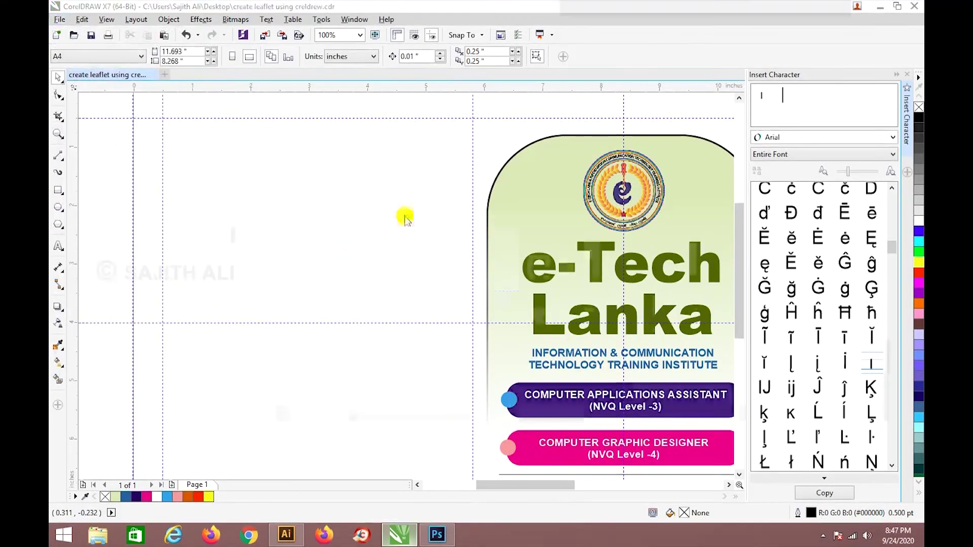
pyautogui.click(495, 189)
pyautogui.click(388, 317)
pyautogui.press('g')
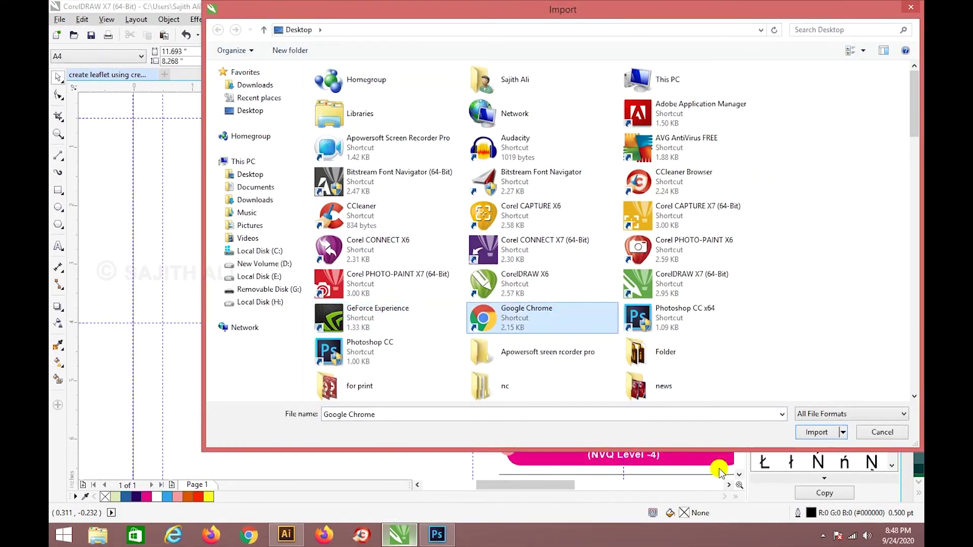
pyautogui.press('i')
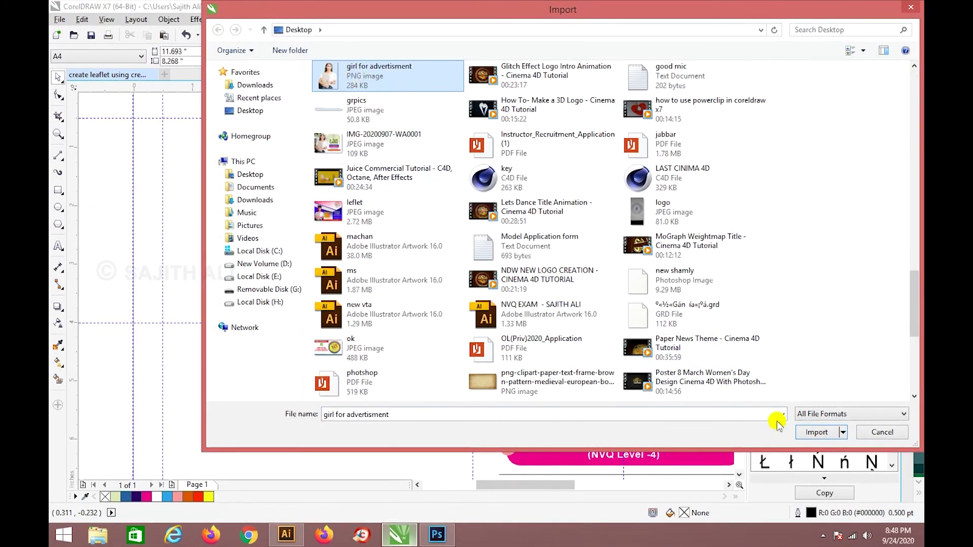
pyautogui.click(813, 432)
# Place the photo at the page's lower left and enlarge it from the corner.
pyautogui.moveTo(222, 178); pyautogui.dragTo(437, 367)
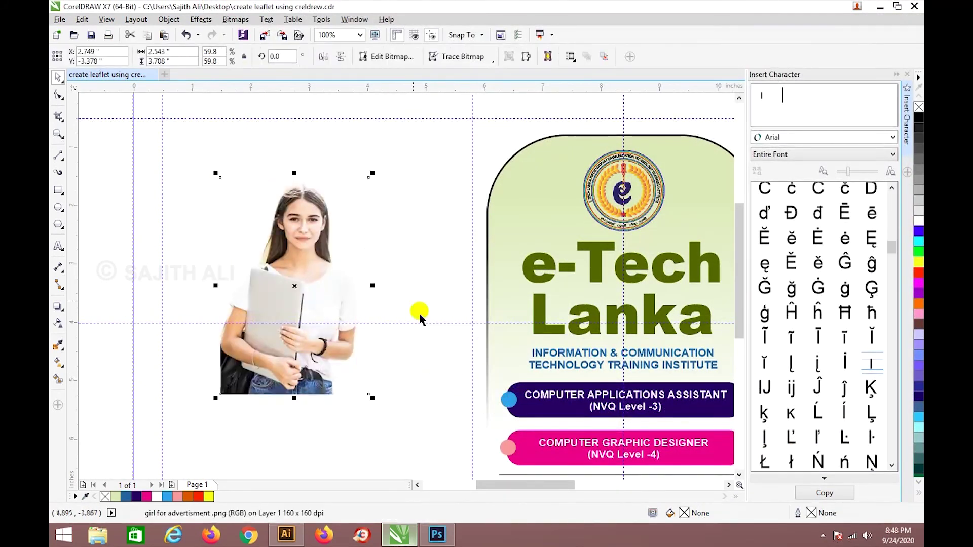
pyautogui.scroll(3, 304, 180)
pyautogui.scroll(-3, 345, 206)
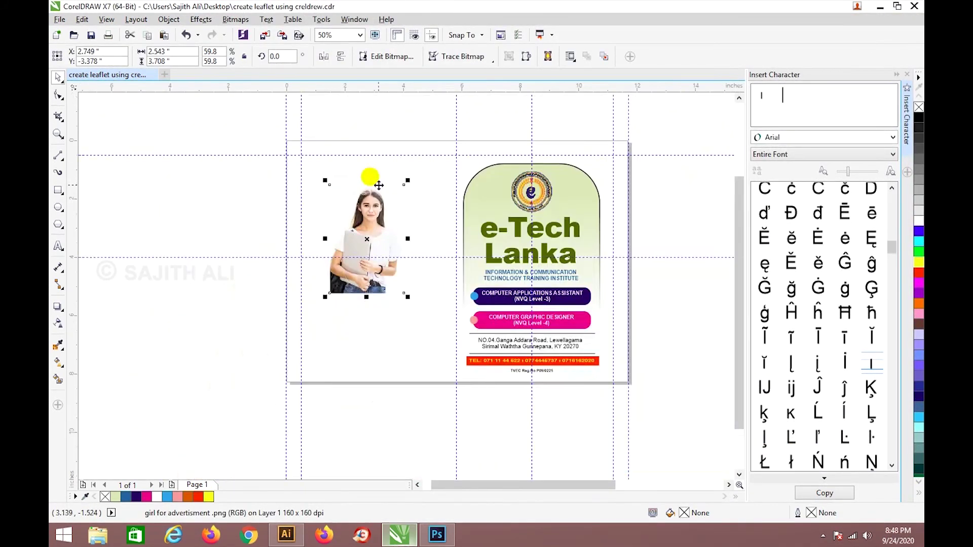
pyautogui.moveTo(363, 226); pyautogui.dragTo(322, 329)
pyautogui.moveTo(361, 274); pyautogui.dragTo(364, 282)
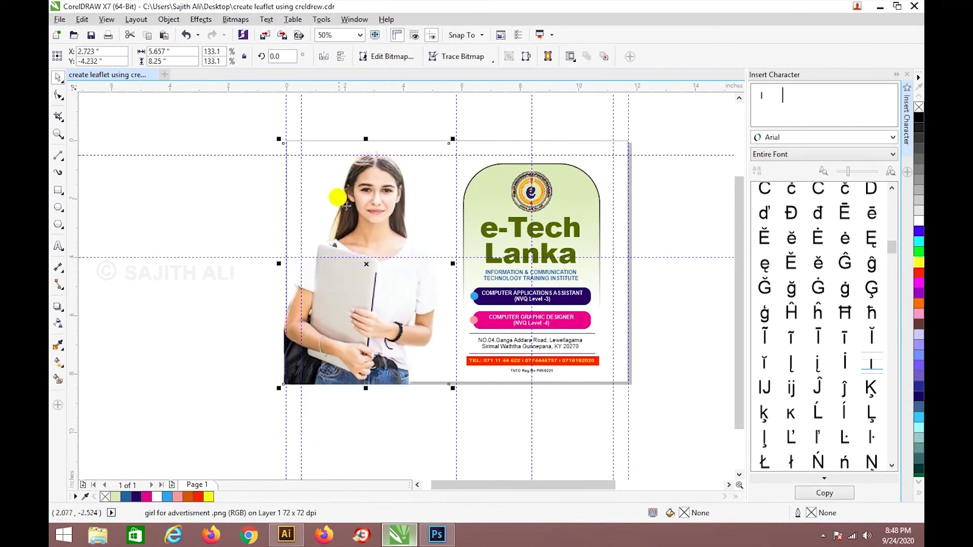
pyautogui.moveTo(282, 143); pyautogui.dragTo(282, 153)
pyautogui.moveTo(366, 330); pyautogui.dragTo(369, 341)
# Stretch the photo up to the page top so it fills the left half at 121%.
pyautogui.click(431, 413)
pyautogui.scroll(-2, 508, 287)
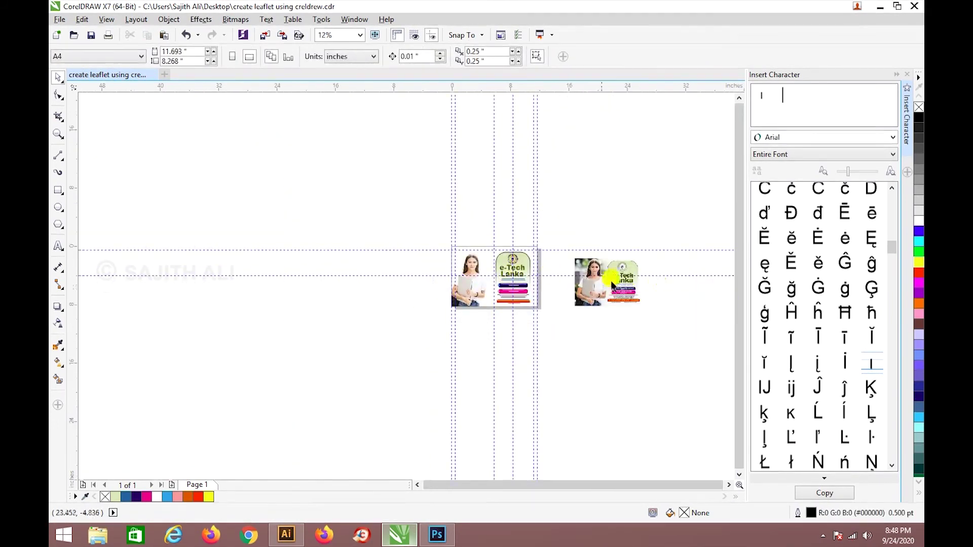
pyautogui.scroll(2, 584, 298)
pyautogui.scroll(-2, 588, 319)
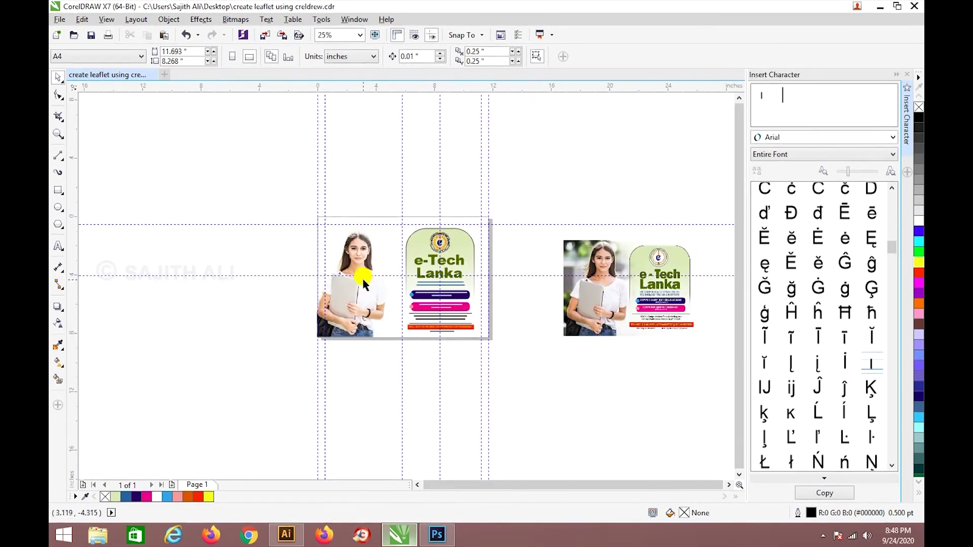
pyautogui.click(362, 282)
pyautogui.moveTo(400, 221); pyautogui.dragTo(406, 211)
pyautogui.click(511, 383)
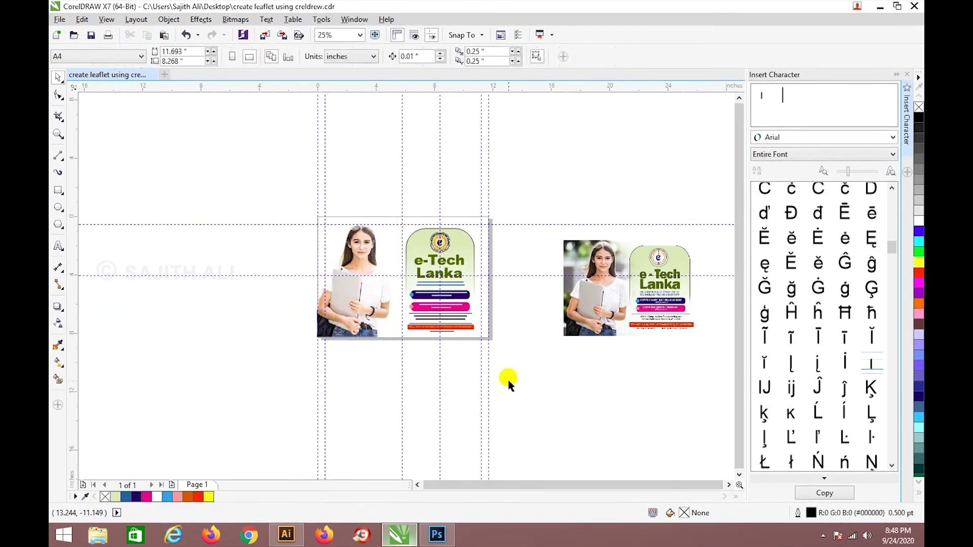
pyautogui.scroll(2, 426, 328)
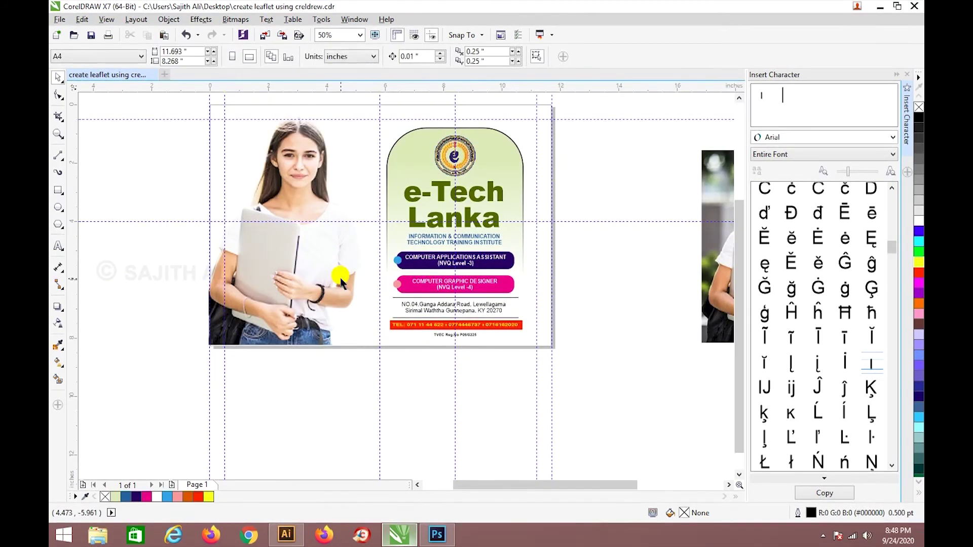
# Draw a small stray rectangle at the page's top-left, then delete it.
pyautogui.scroll(-1, 334, 263)
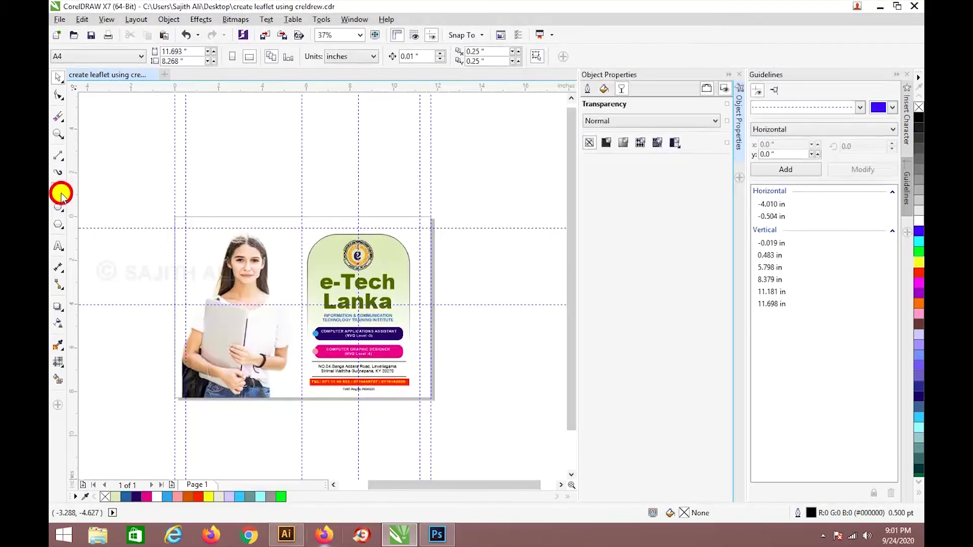
pyautogui.click(57, 190)
pyautogui.scroll(1, 180, 243)
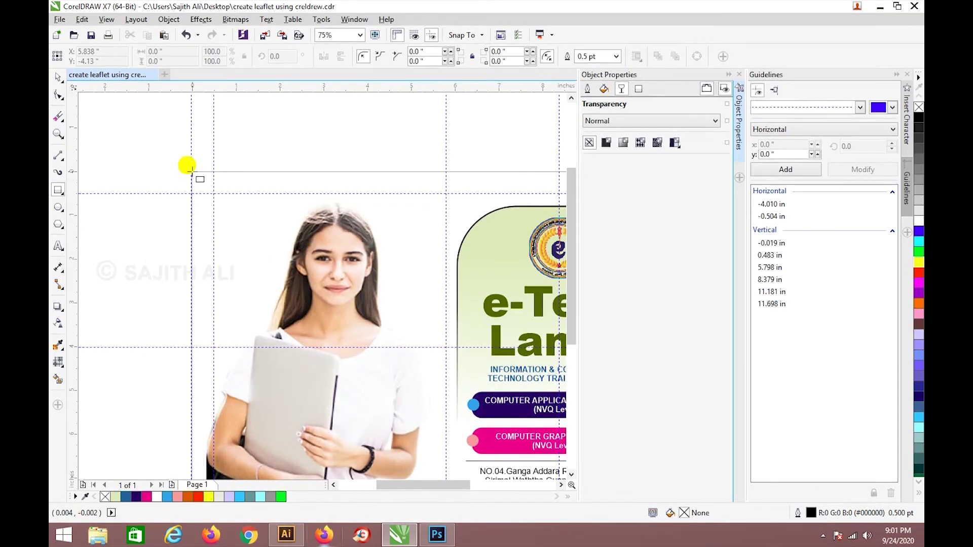
pyautogui.moveTo(192, 171); pyautogui.dragTo(229, 235)
pyautogui.scroll(-1, 229, 234)
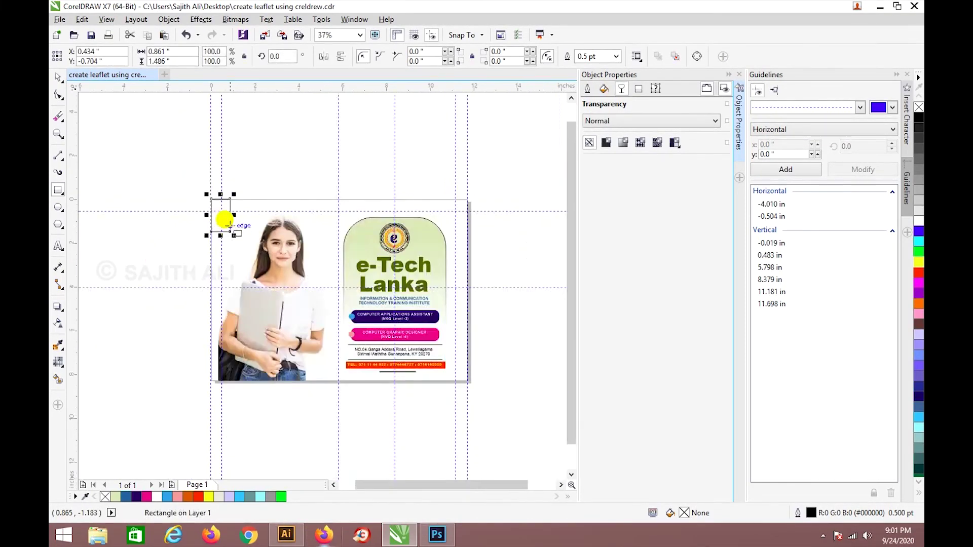
pyautogui.scroll(1, 200, 189)
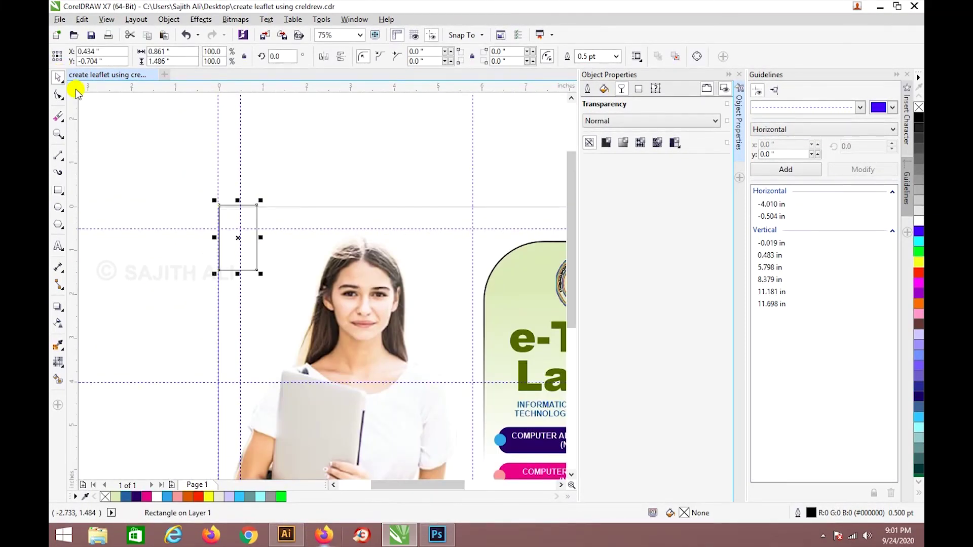
pyautogui.click(217, 173)
pyautogui.scroll(1, 241, 216)
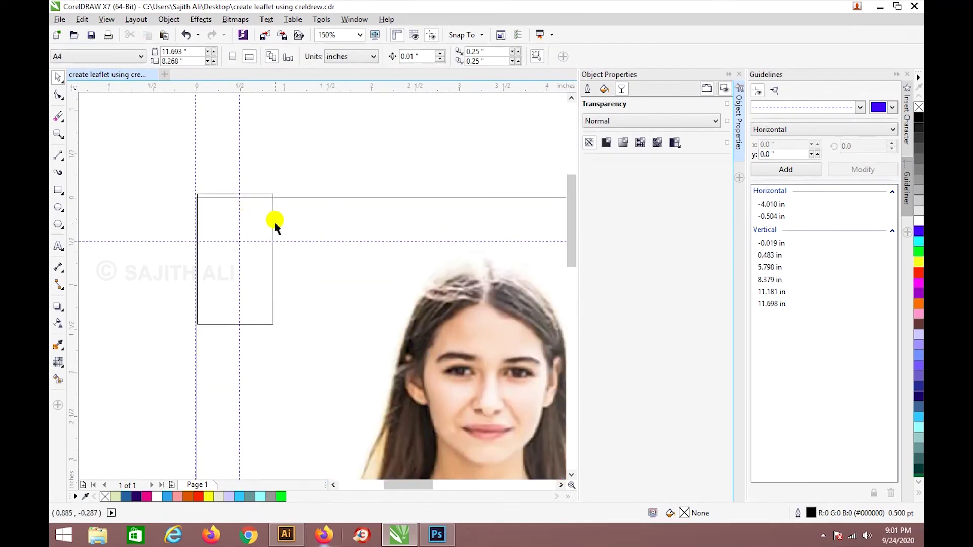
pyautogui.click(273, 224)
pyautogui.press('Delete')
pyautogui.scroll(-1, 270, 223)
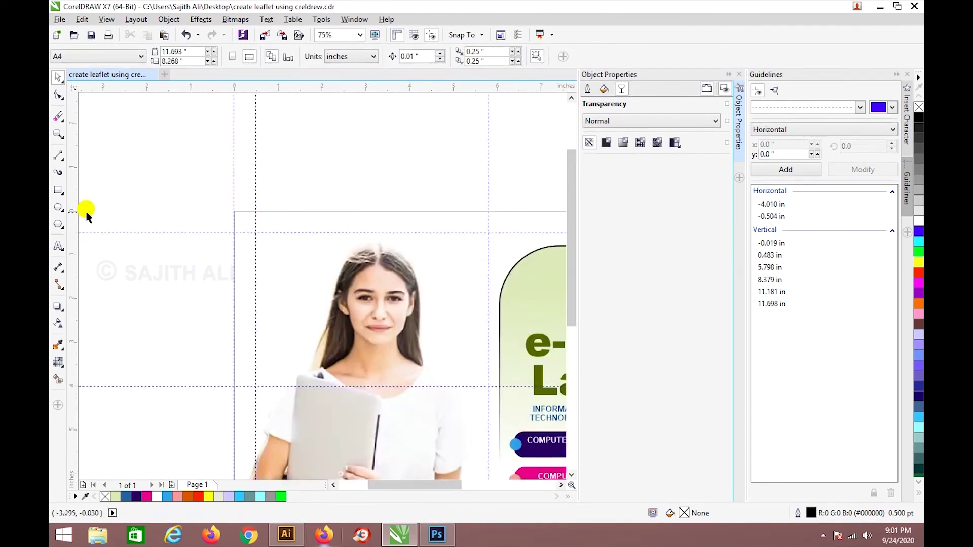
# Draw an 11.694 × 8.278 in rectangle from the page's top-left to bottom-right corner.
pyautogui.click(58, 193)
pyautogui.scroll(-1, 248, 208)
pyautogui.scroll(1, 224, 199)
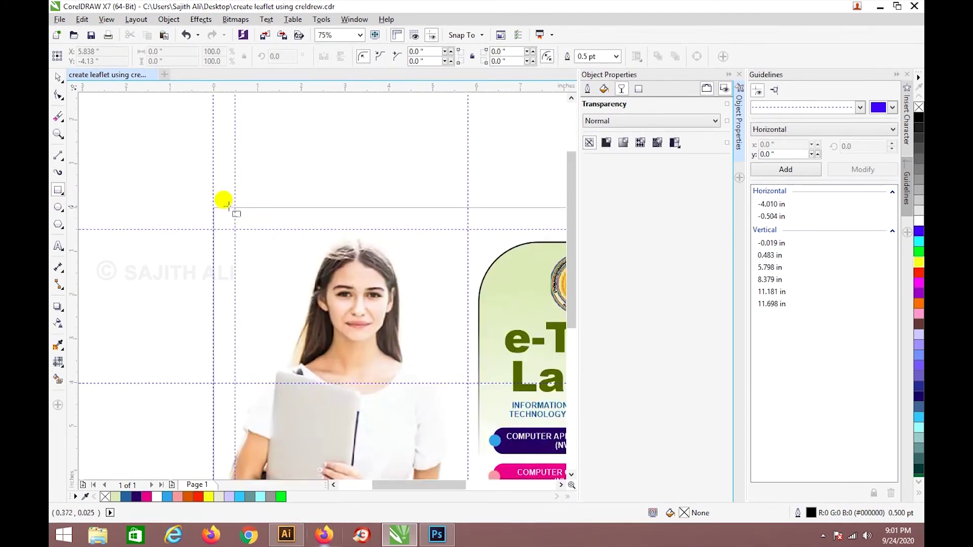
pyautogui.scroll(-1, 252, 195)
pyautogui.moveTo(212, 194); pyautogui.dragTo(470, 378)
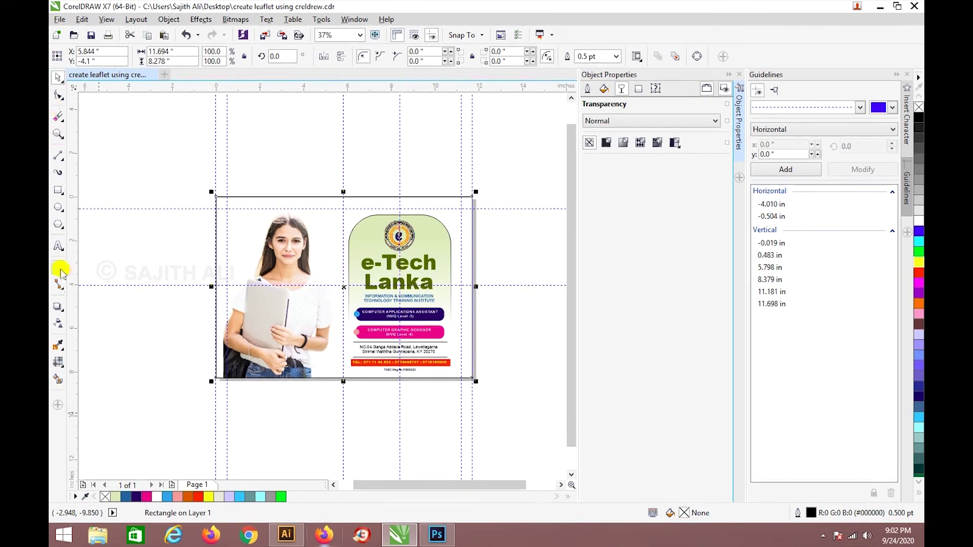
# Browse the interactive effect, eyedropper, connector, text, rectangle and crop toolbox flyouts.
pyautogui.click(59, 309)
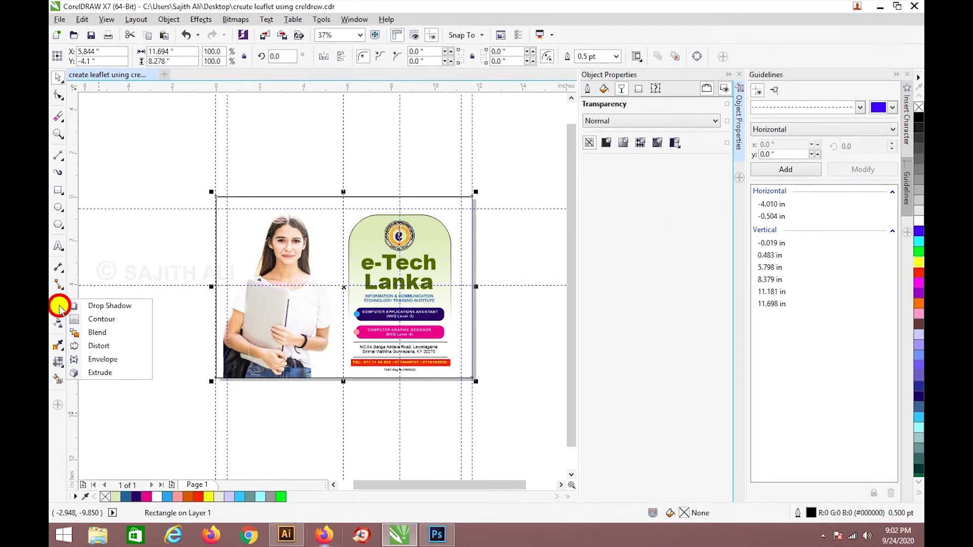
pyautogui.click(59, 350)
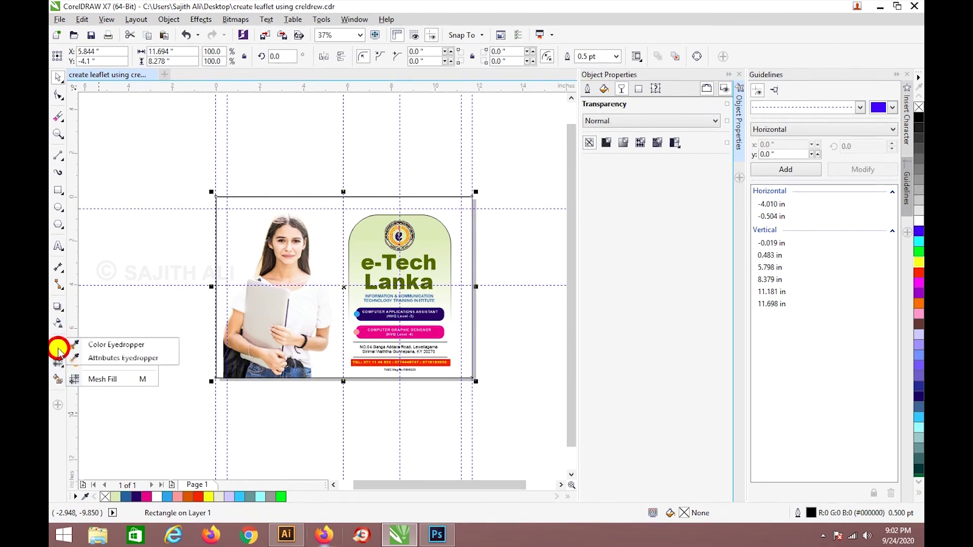
pyautogui.click(56, 283)
pyautogui.click(57, 307)
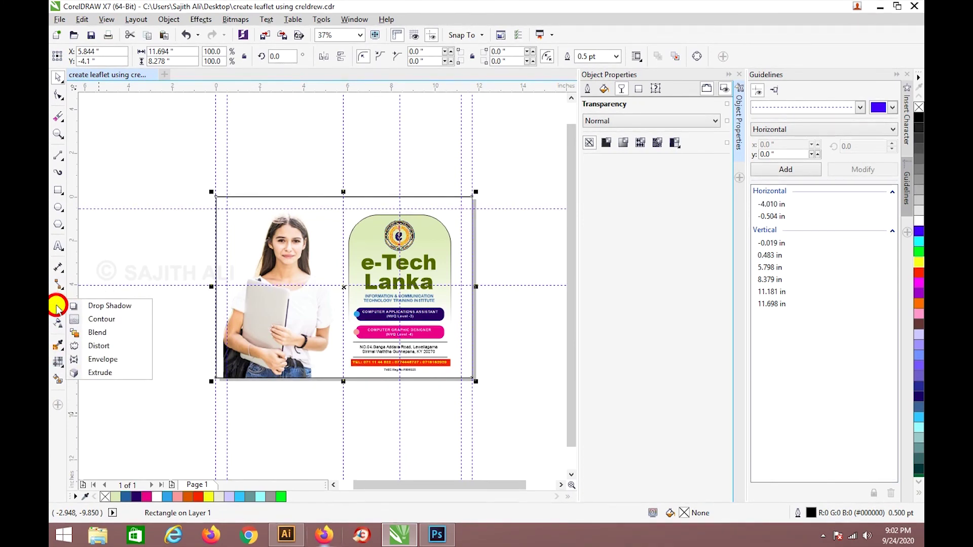
pyautogui.click(59, 250)
pyautogui.click(57, 190)
pyautogui.click(58, 117)
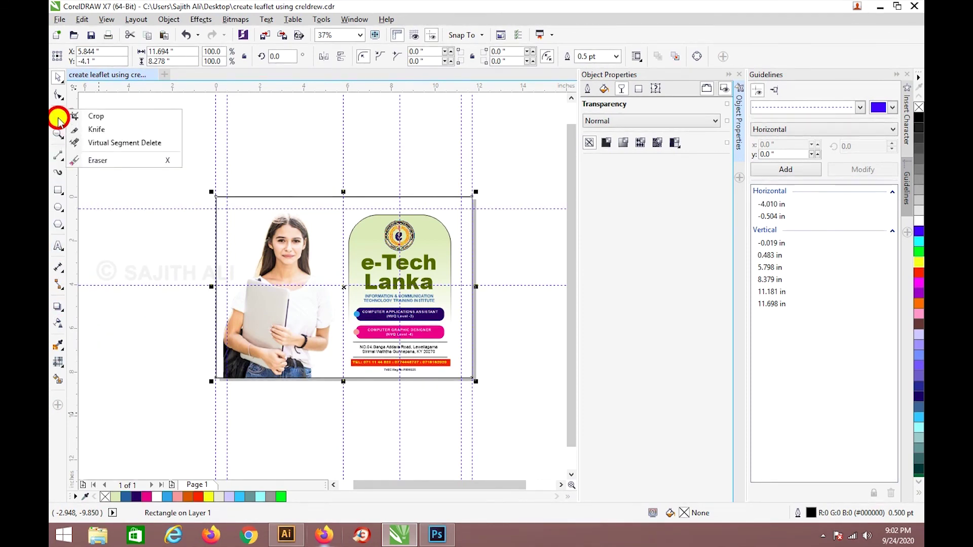
# Check the remaining tool flyouts, then fill the page rectangle with Baby Blue (#6699FF).
pyautogui.click(59, 250)
pyautogui.click(59, 269)
pyautogui.click(58, 285)
pyautogui.click(60, 302)
pyautogui.click(58, 345)
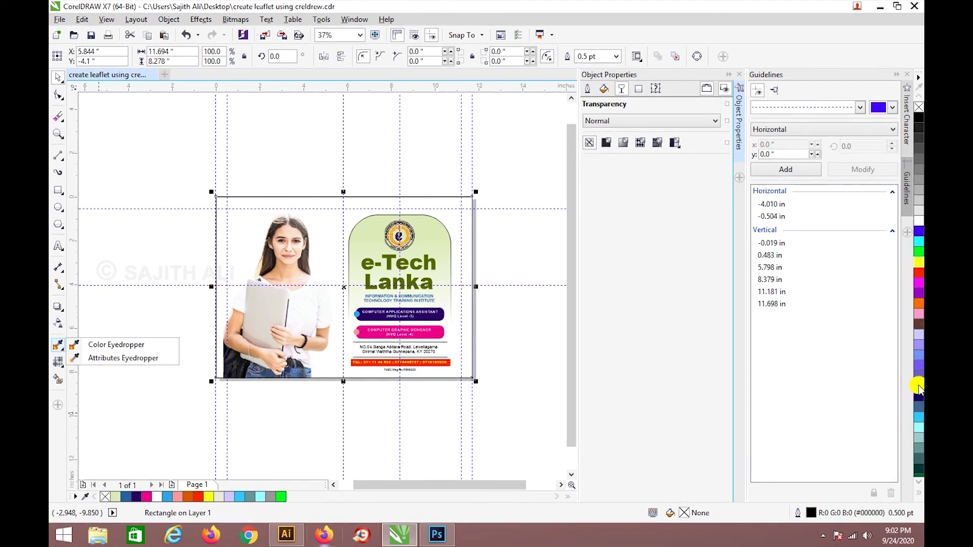
pyautogui.click(919, 357)
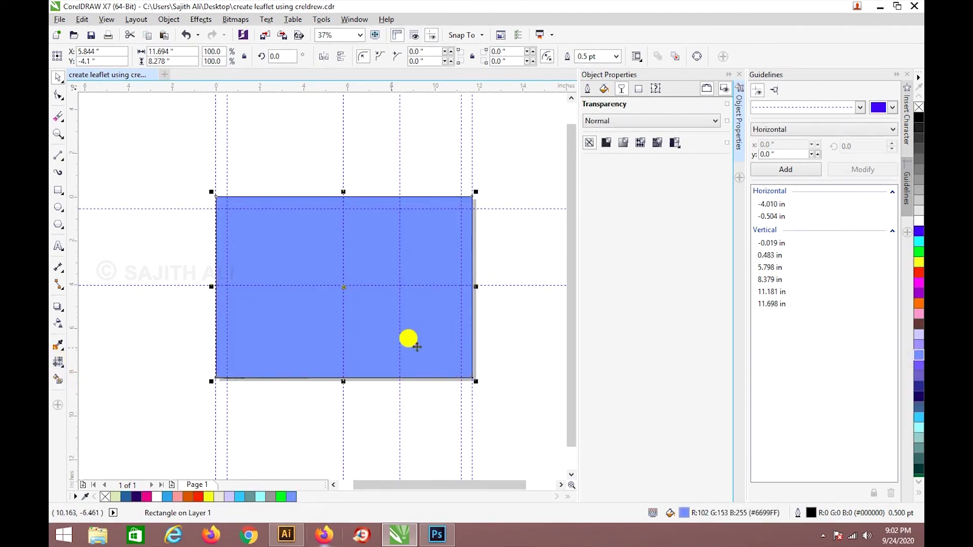
# Make the centre mesh node of the blue rectangle white to create a glow.
pyautogui.click(59, 364)
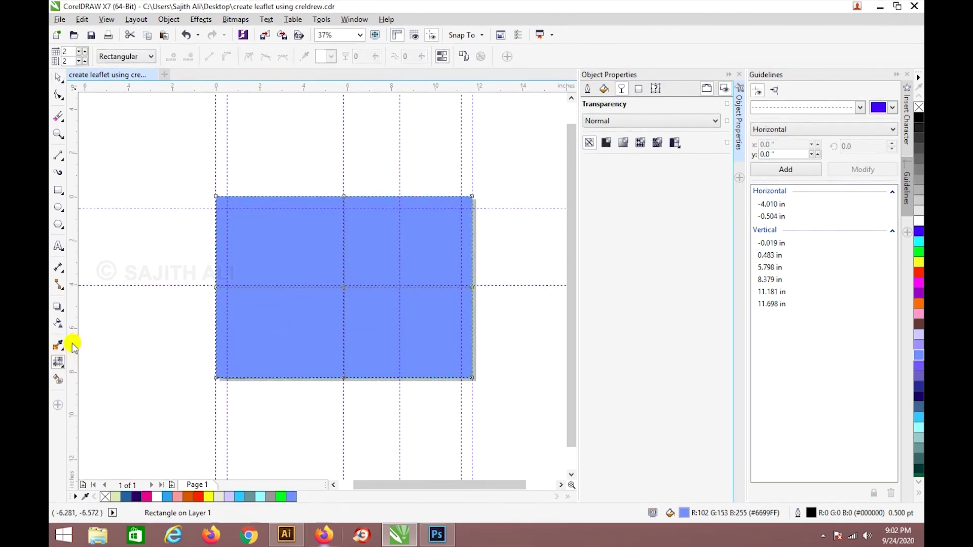
pyautogui.click(343, 287)
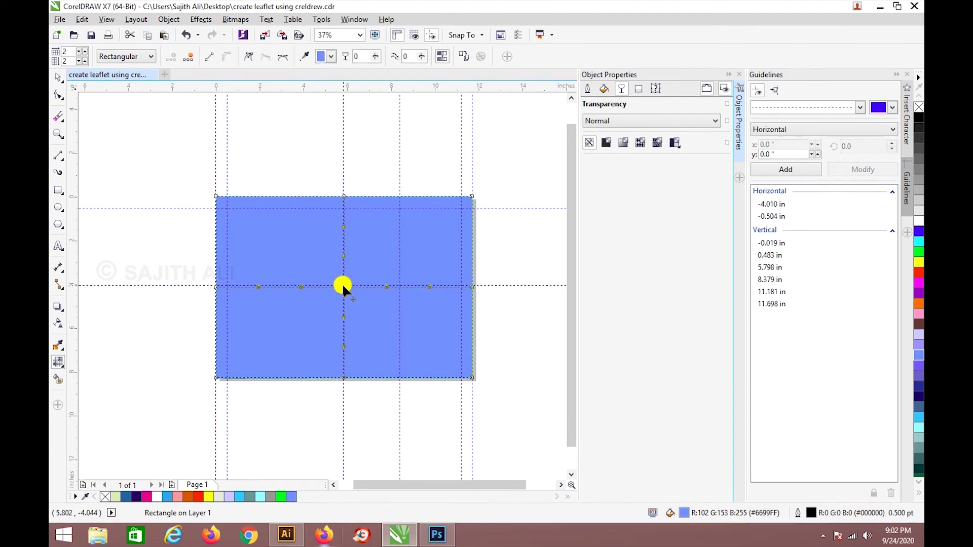
pyautogui.click(918, 222)
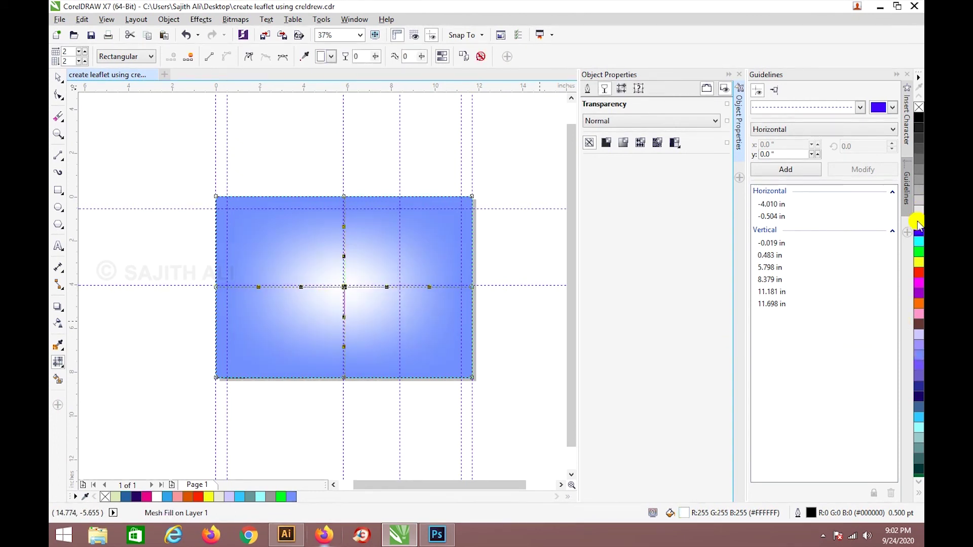
pyautogui.click(59, 80)
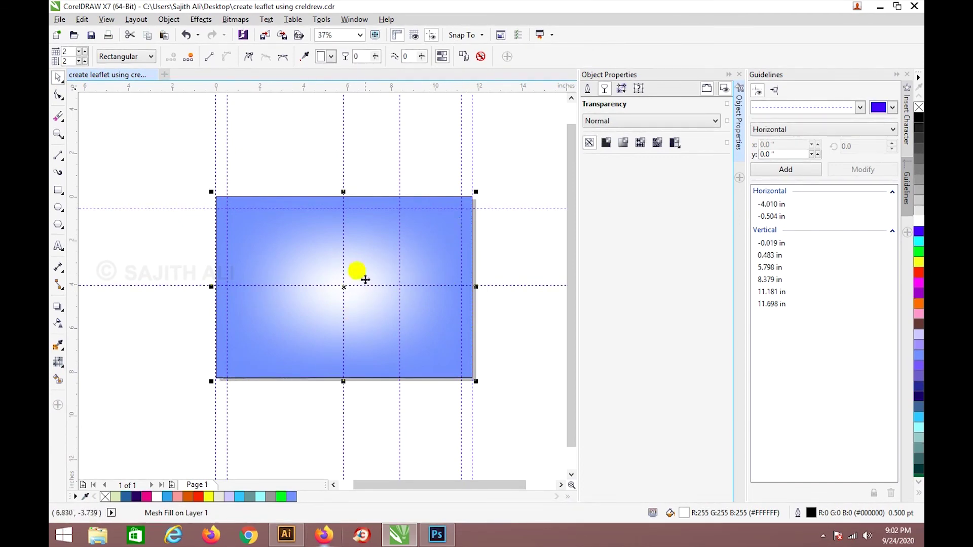
# Stretch the white glow outward by dragging the mesh's left, lower and upper lines.
pyautogui.click(57, 361)
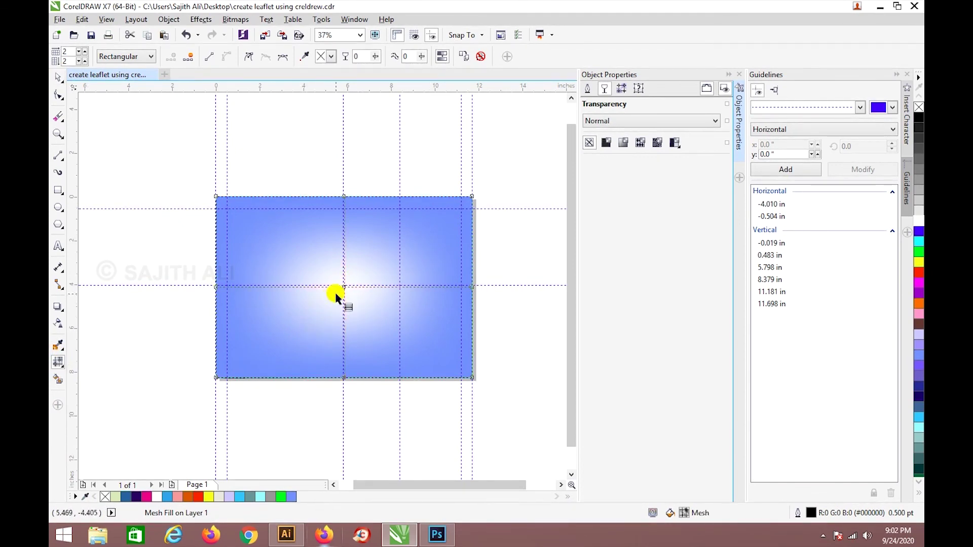
pyautogui.moveTo(343, 286); pyautogui.dragTo(381, 311)
pyautogui.hotkey('ctrl', 'z')
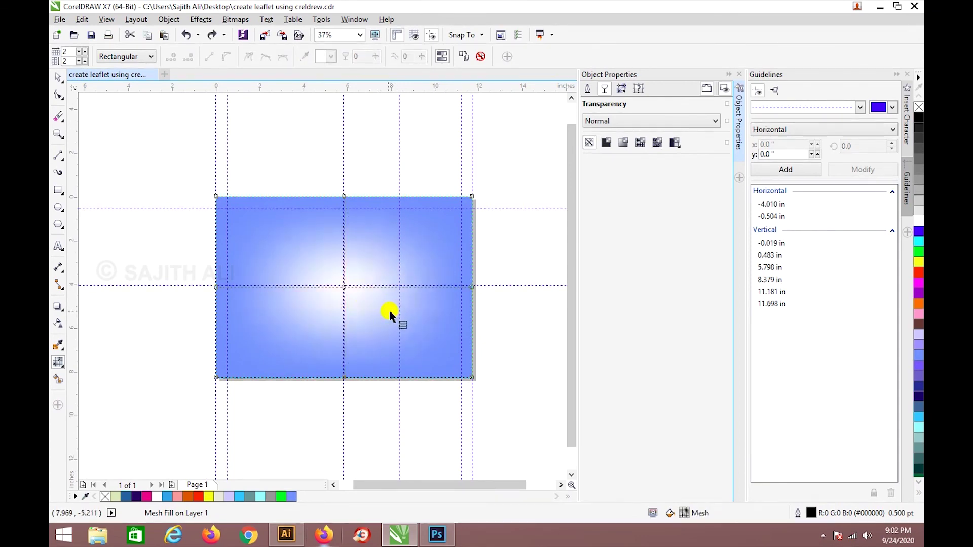
pyautogui.click(344, 286)
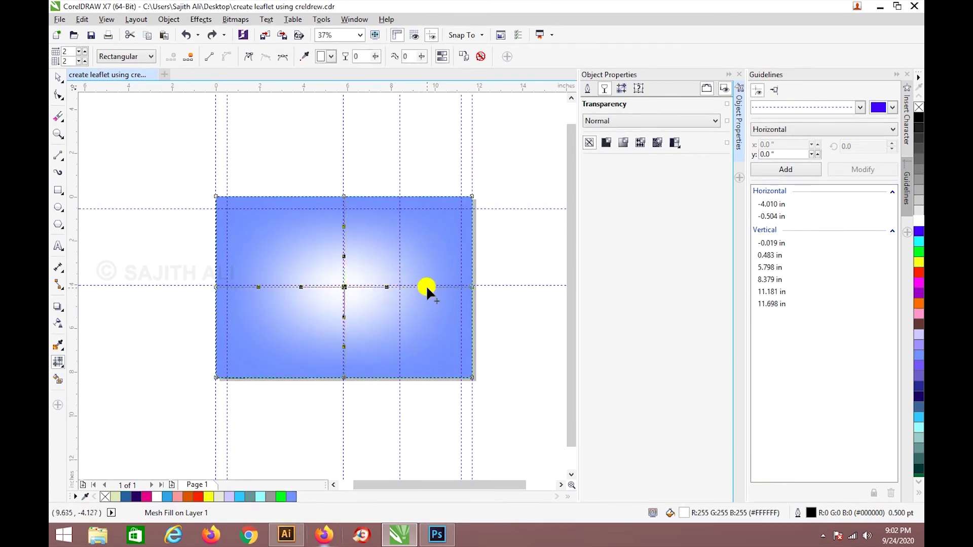
pyautogui.moveTo(438, 288); pyautogui.dragTo(473, 287)
pyautogui.moveTo(257, 287); pyautogui.dragTo(192, 288)
pyautogui.moveTo(344, 345); pyautogui.dragTo(345, 399)
pyautogui.moveTo(346, 227); pyautogui.dragTo(343, 169)
# Send the mesh rectangle to the back with Shift+PgDn, behind the photo and panel.
pyautogui.click(58, 77)
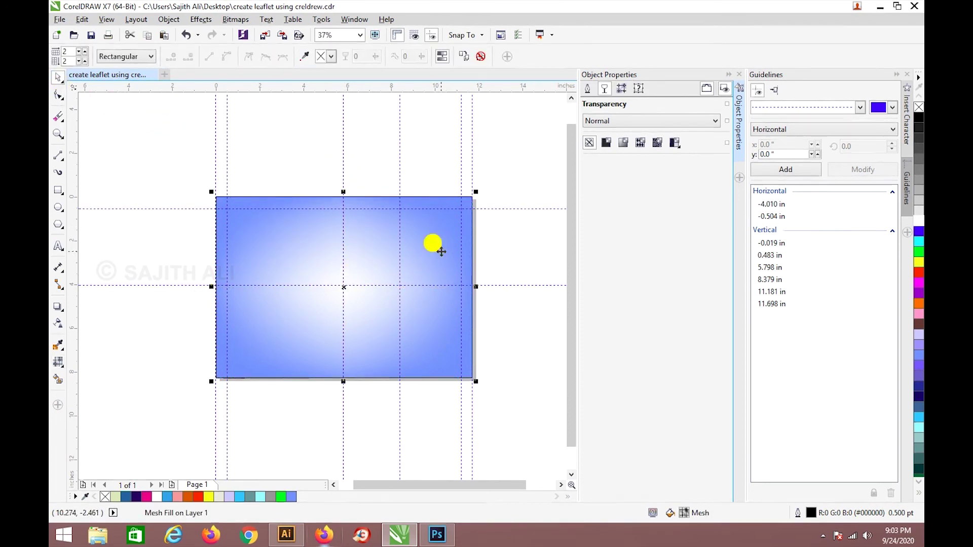
pyautogui.rightClick(441, 253)
pyautogui.click(429, 246)
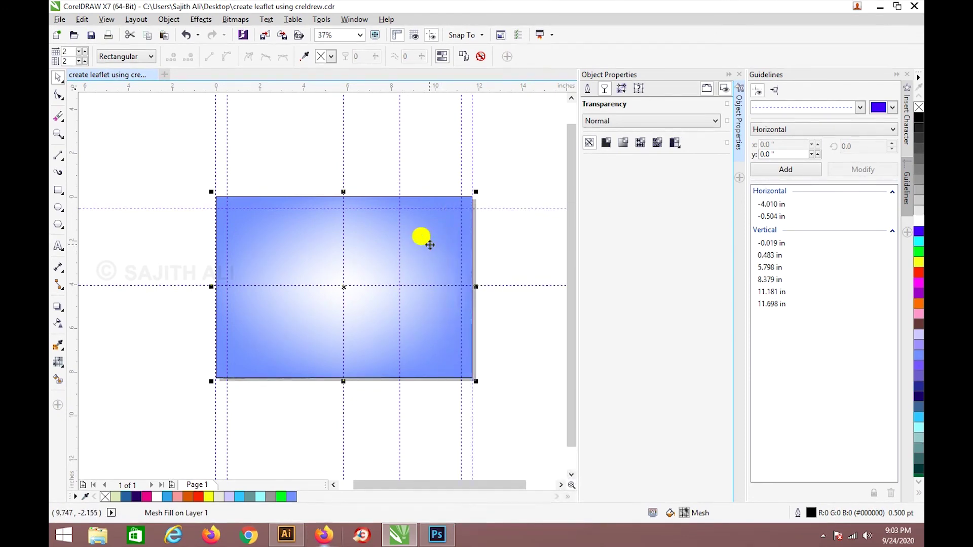
pyautogui.hotkey('shift', 'pagedown')
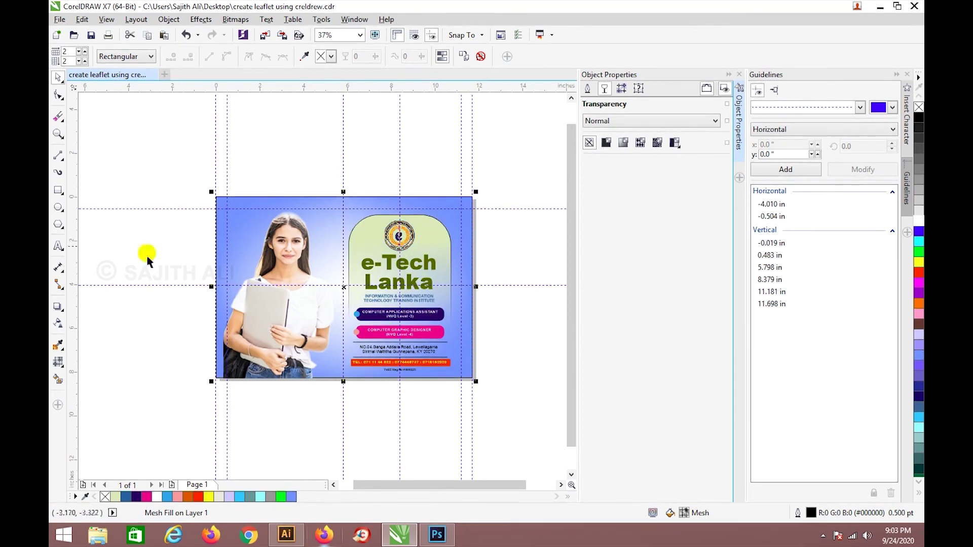
# Close the Object Properties docker and save the leaflet to the Desktop as PDF 'create leaflet using creldrew'.
pyautogui.click(421, 420)
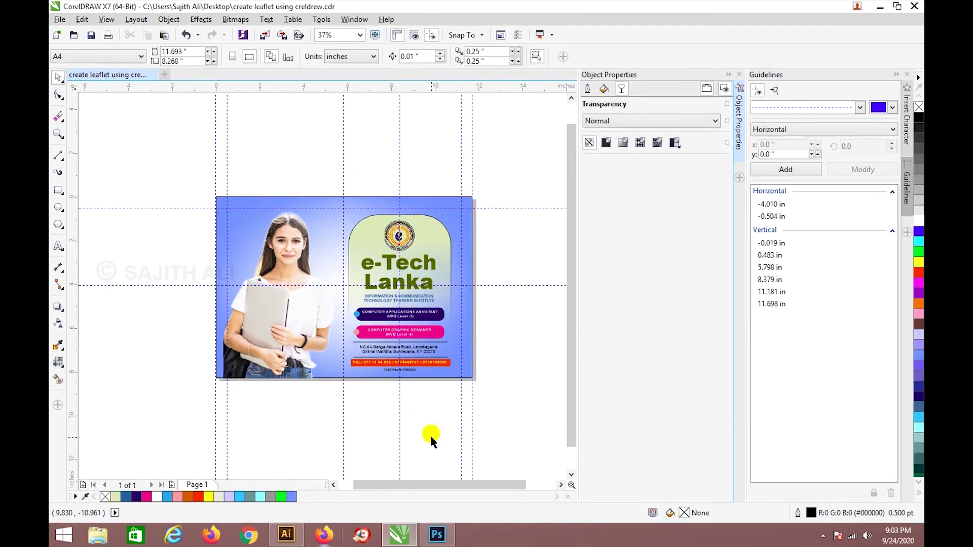
pyautogui.click(739, 75)
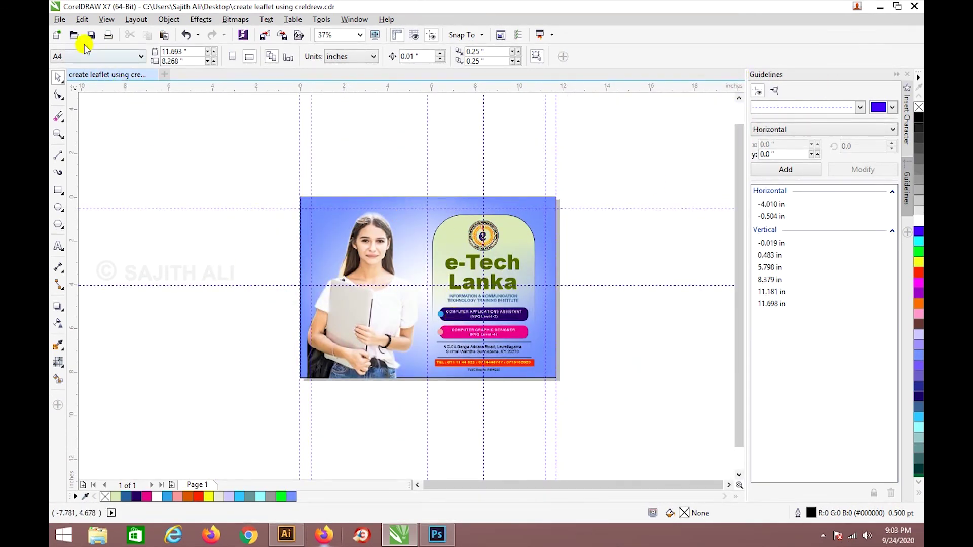
pyautogui.click(58, 20)
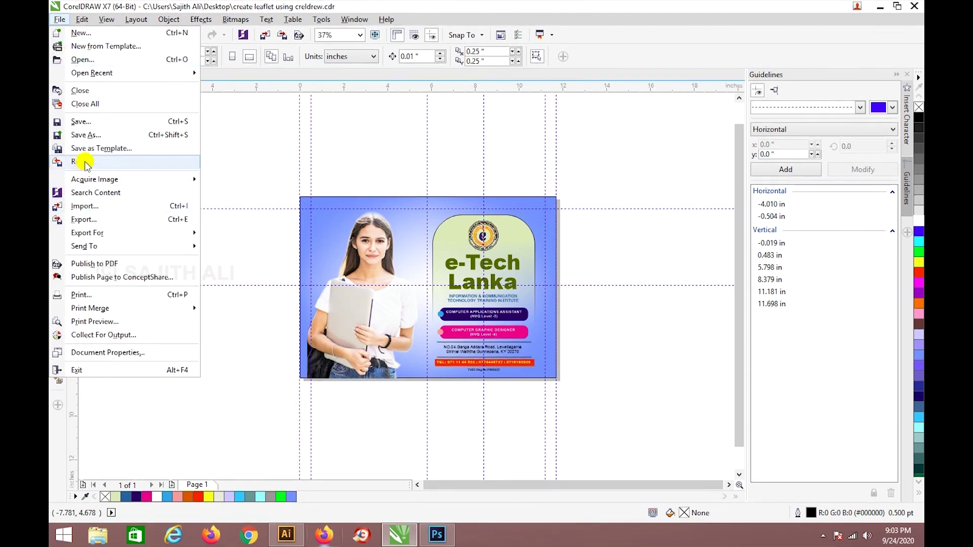
pyautogui.click(81, 132)
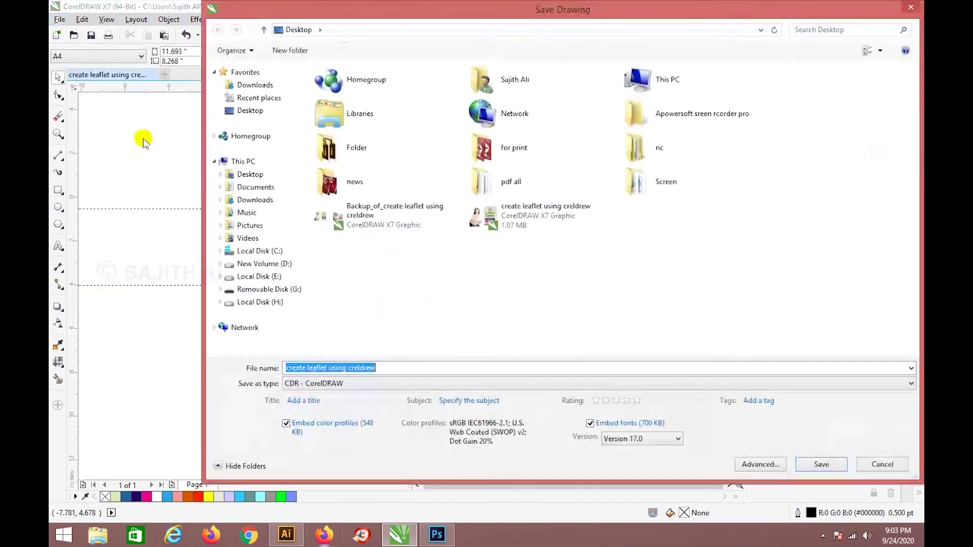
pyautogui.click(248, 174)
pyautogui.click(357, 384)
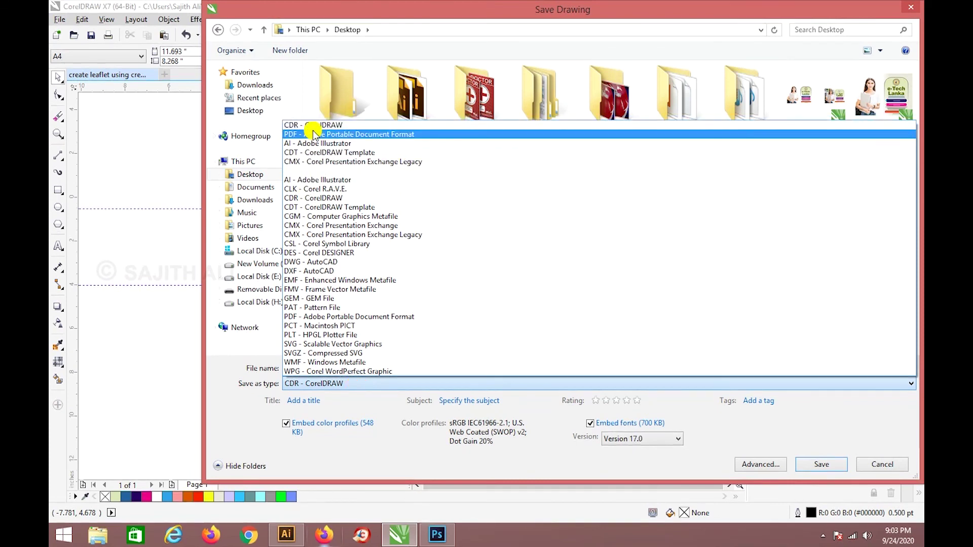
pyautogui.click(314, 192)
pyautogui.doubleClick(390, 369)
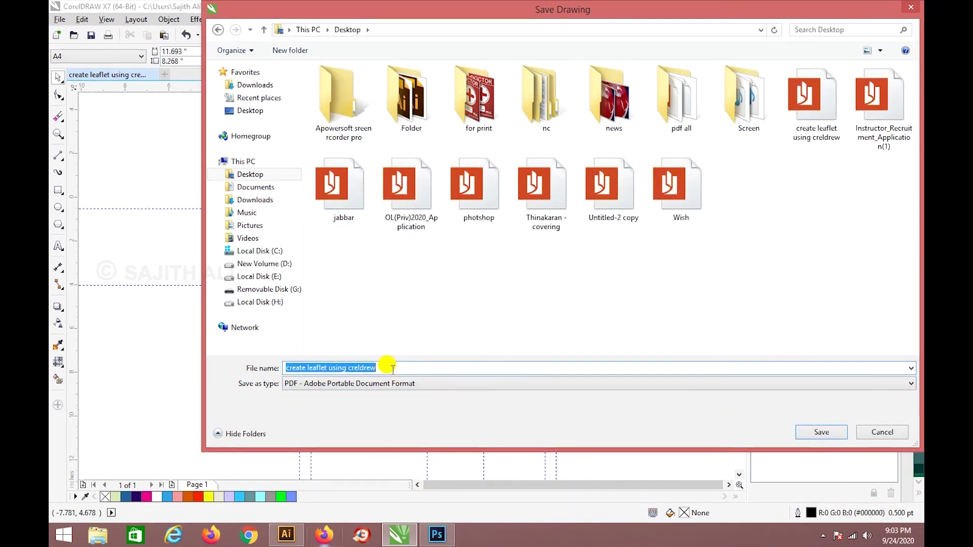
pyautogui.click(816, 117)
pyautogui.click(822, 431)
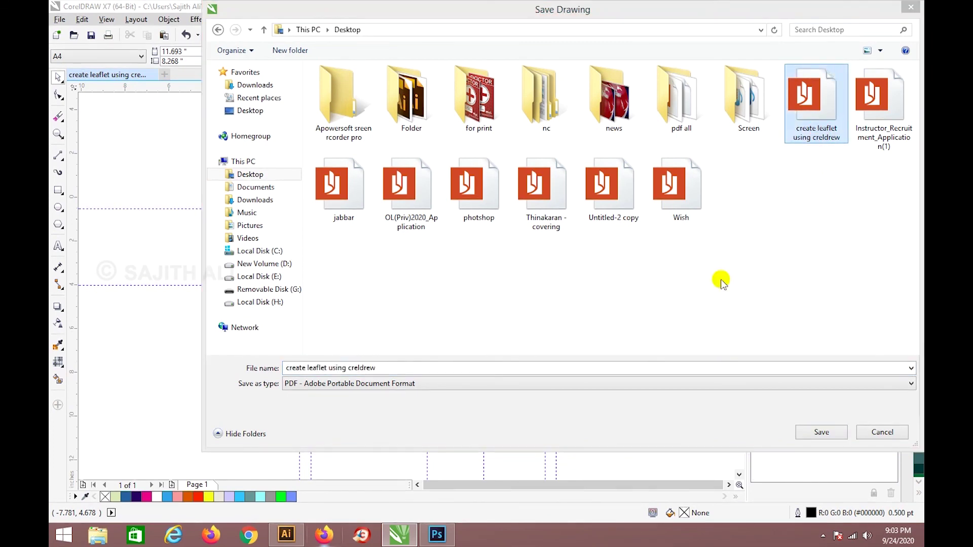
# Dismiss the file-in-use error, cancel the save and check the desktop.
pyautogui.press('Escape')
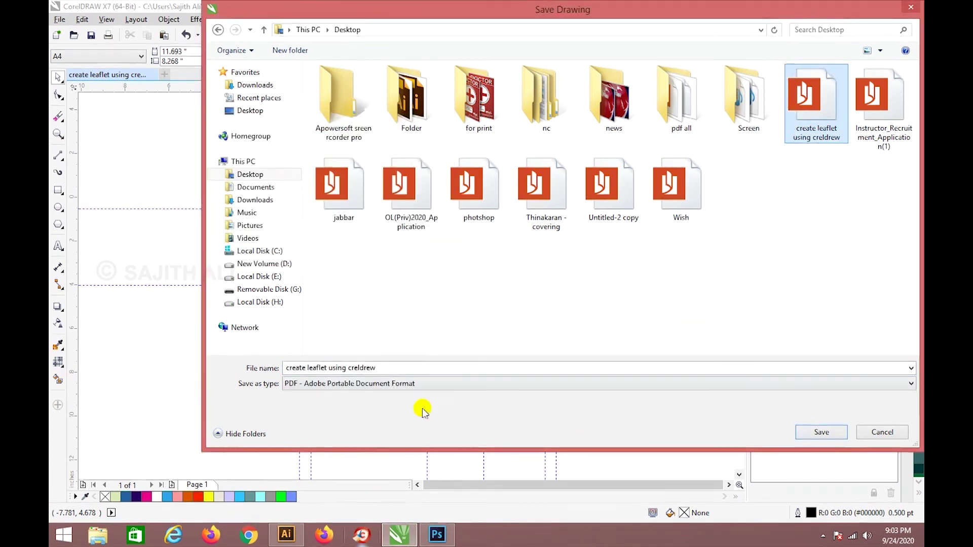
pyautogui.click(911, 7)
pyautogui.click(876, 13)
pyautogui.click(399, 541)
# Export the leaflet to the Desktop as a PDF and confirm the PDF settings.
pyautogui.click(59, 20)
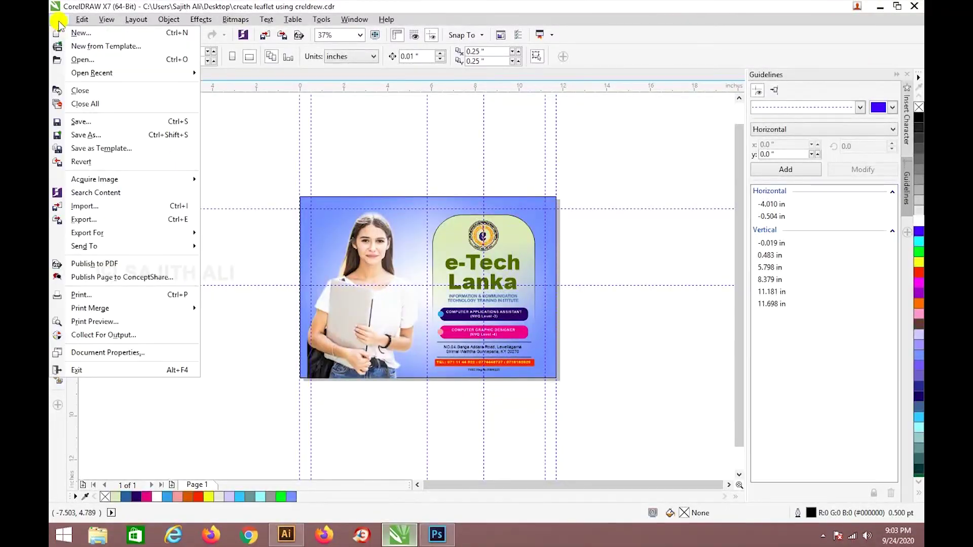
pyautogui.click(87, 219)
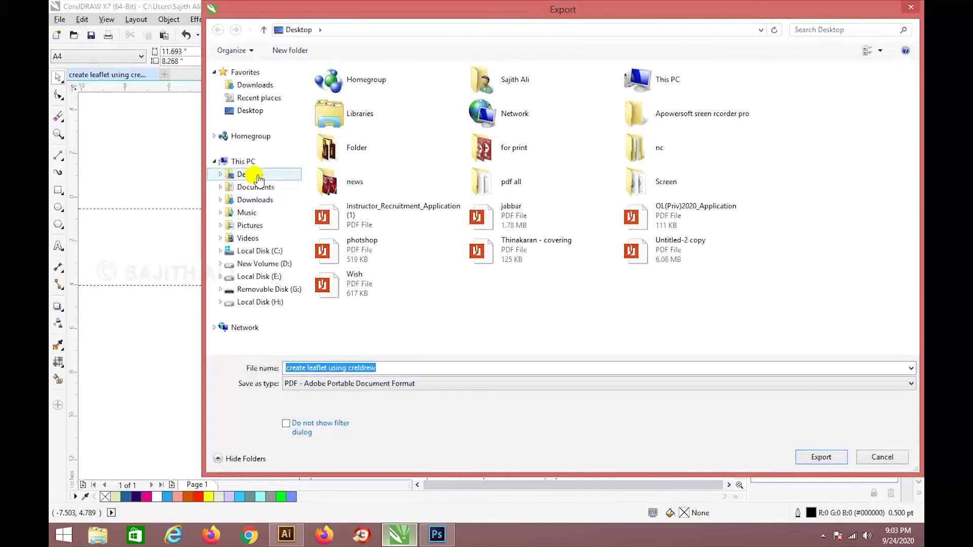
pyautogui.click(250, 174)
pyautogui.click(390, 360)
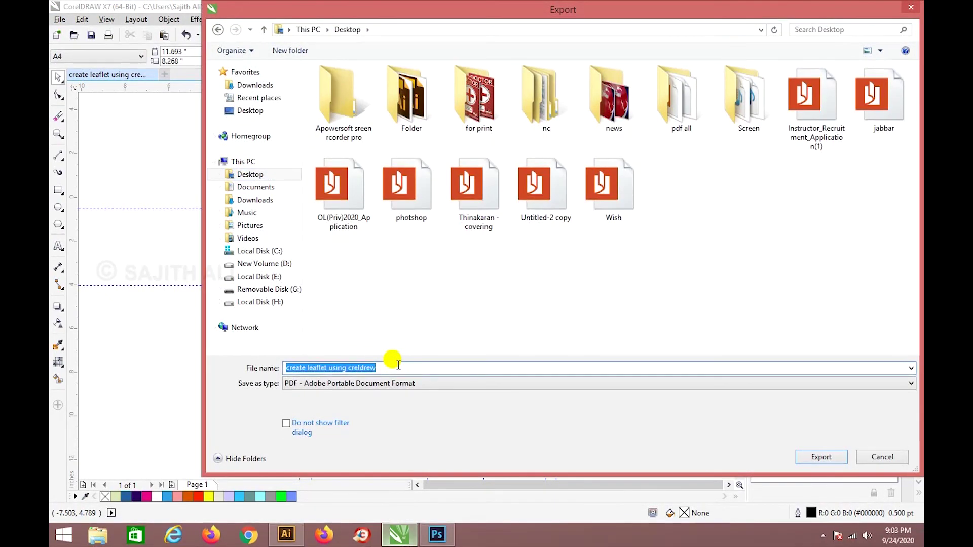
pyautogui.press('Return')
pyautogui.press('Return')
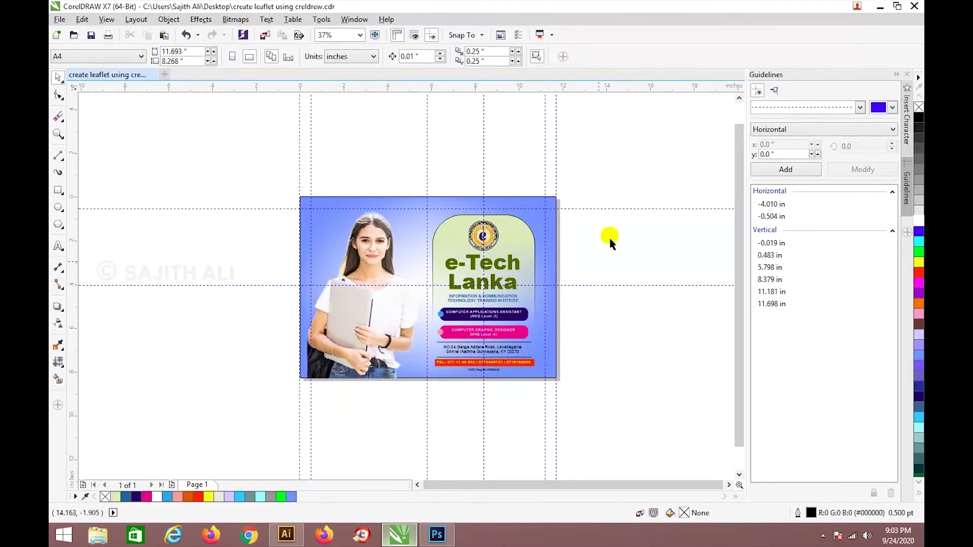
pyautogui.scroll(2, 553, 403)
pyautogui.scroll(-2, 556, 399)
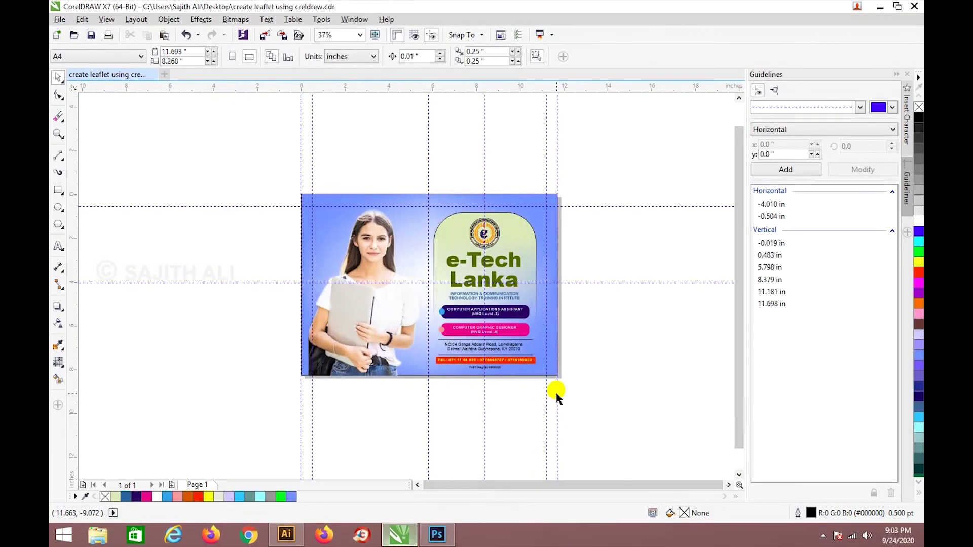
pyautogui.scroll(2, 556, 393)
pyautogui.scroll(-2, 556, 393)
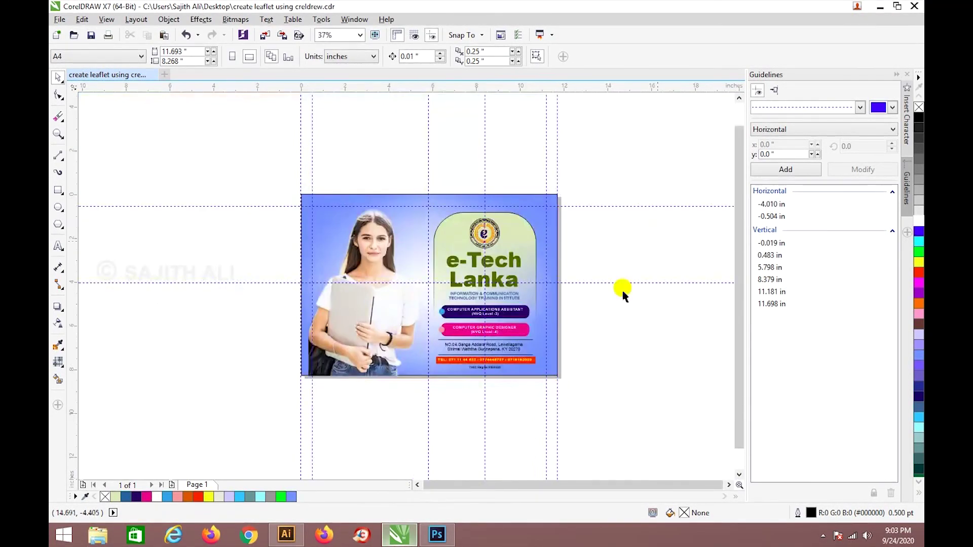
# Open the exported PDF in Acrobat Reader, then enlarge 'Thank you!' and centre it under the leaflet.
pyautogui.click(874, 10)
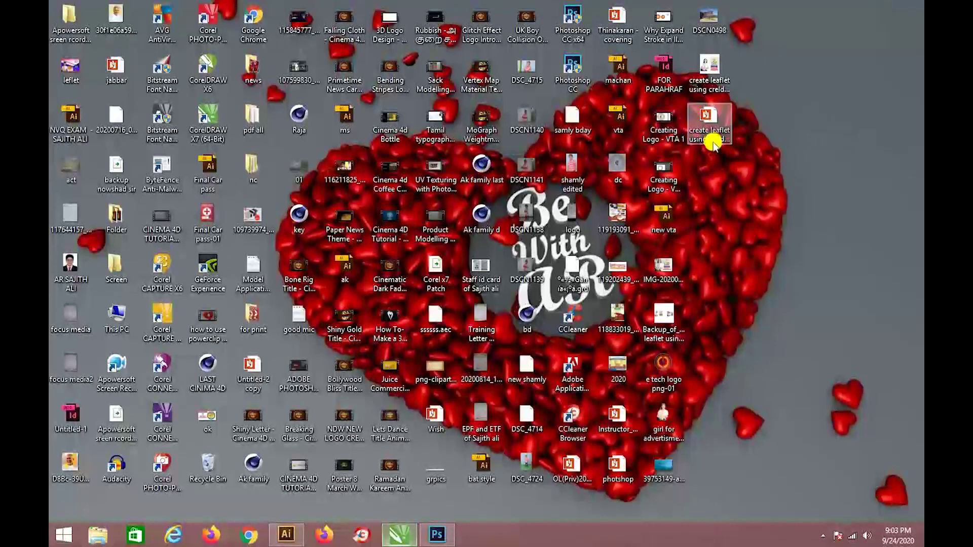
pyautogui.doubleClick(711, 142)
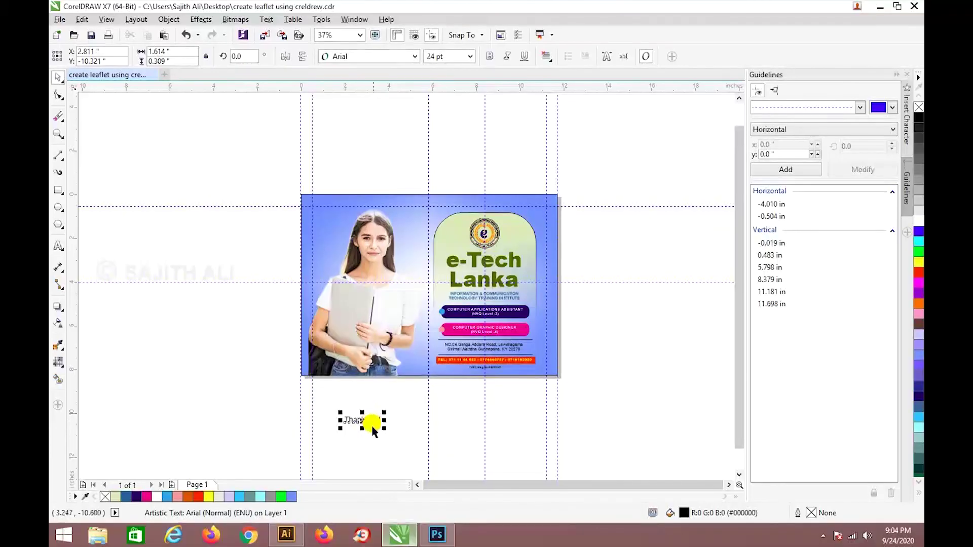
pyautogui.moveTo(369, 424); pyautogui.dragTo(480, 466)
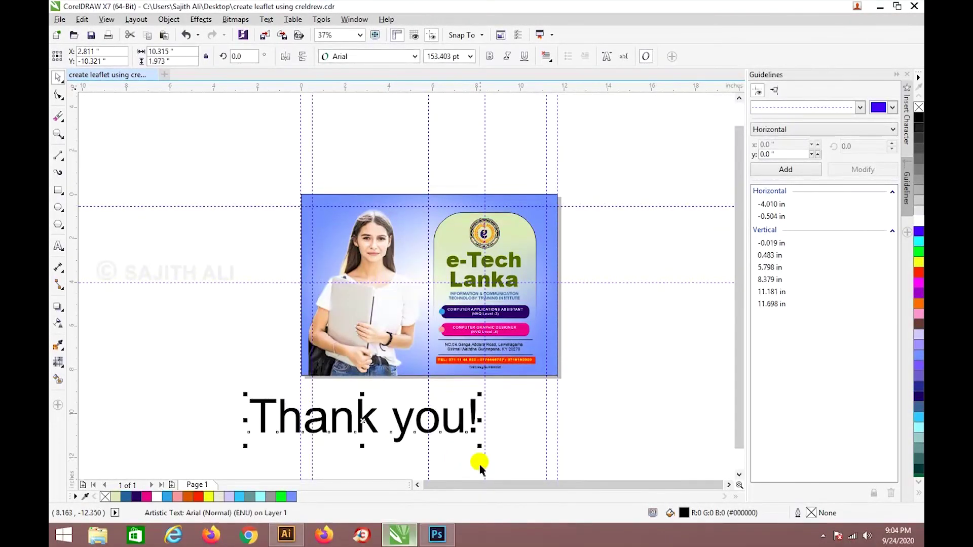
pyautogui.moveTo(441, 430); pyautogui.dragTo(512, 434)
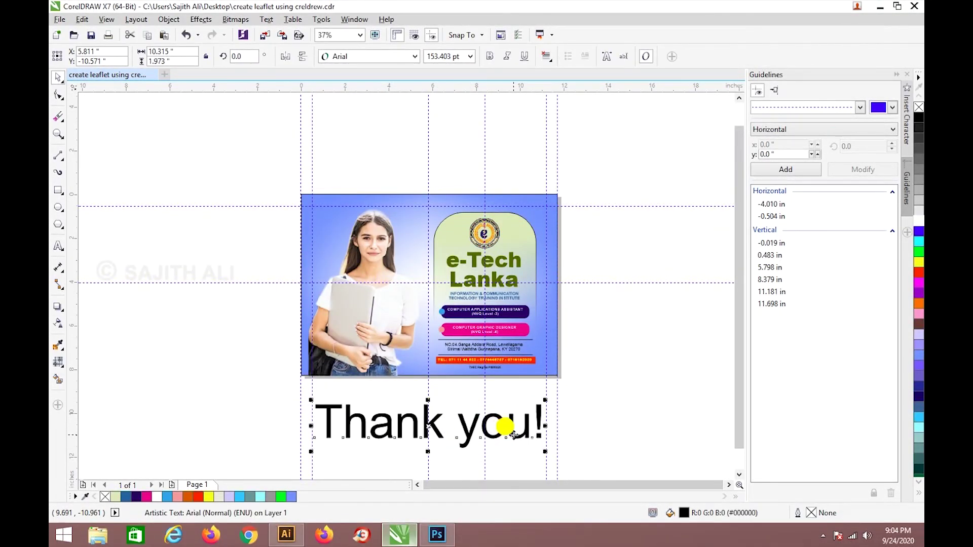
pyautogui.click(822, 536)
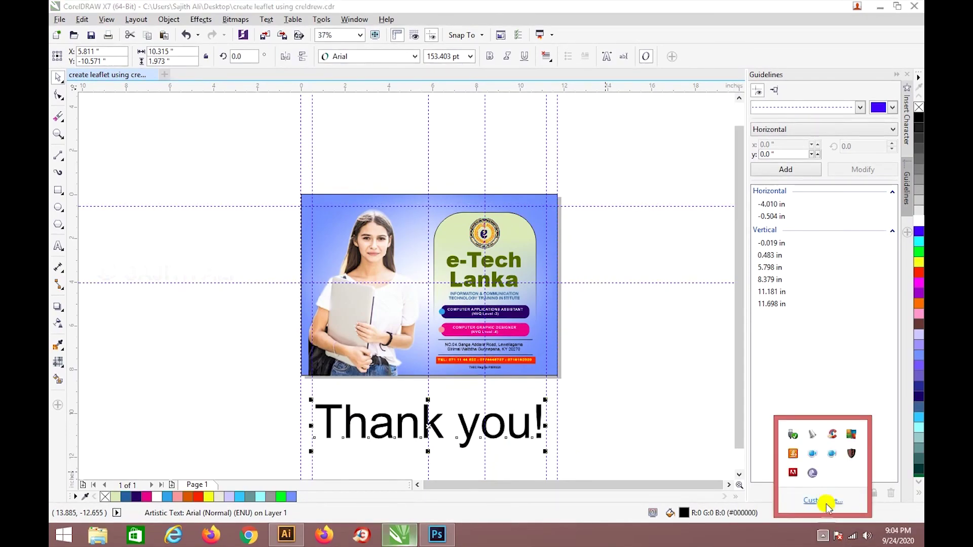